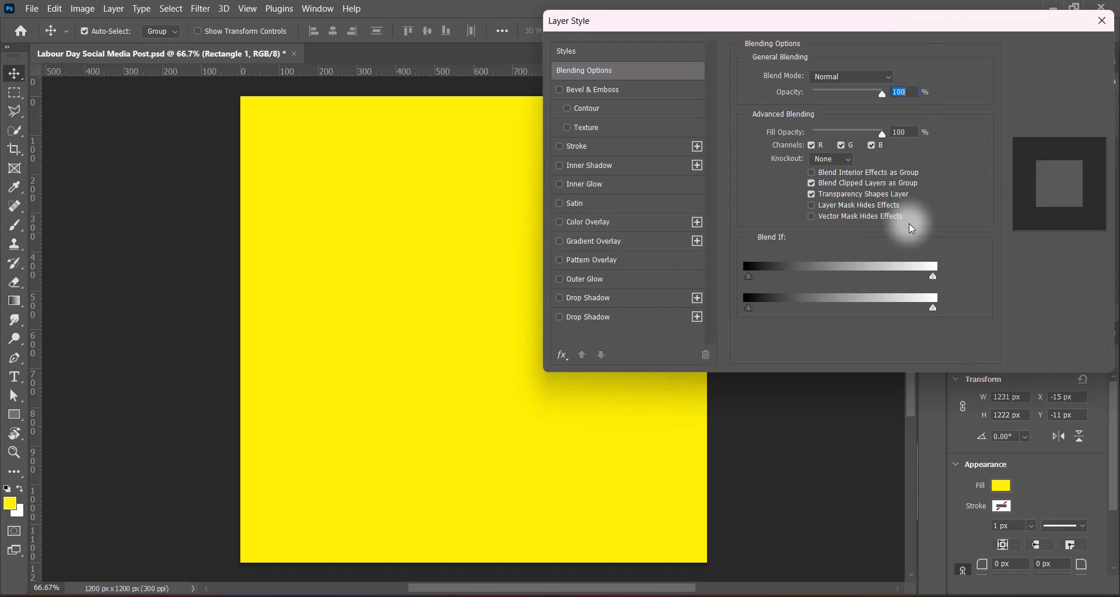
Add a Gradient Overlay to the rectangle layer with Reflected style and a 51° angle.
click(559, 240)
click(575, 242)
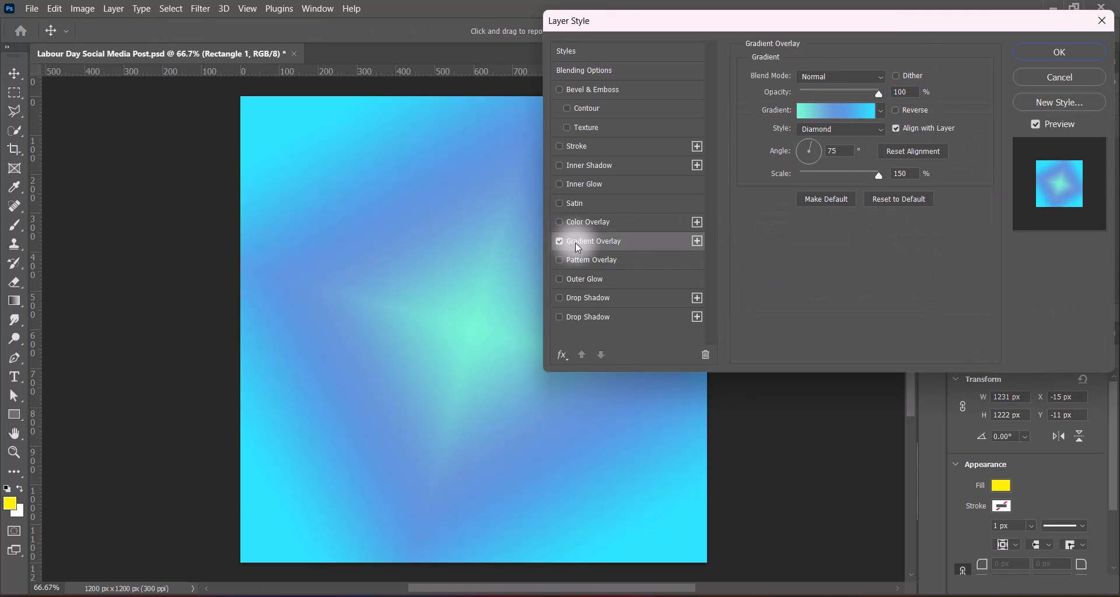
click(876, 129)
click(848, 175)
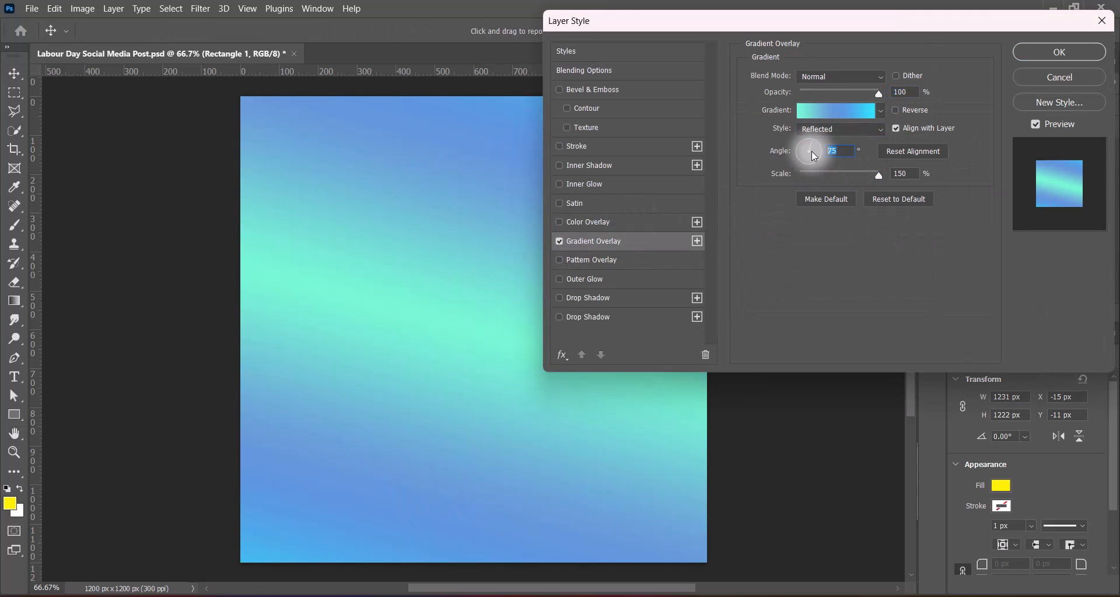
drag(811, 152, 816, 149)
text(51)
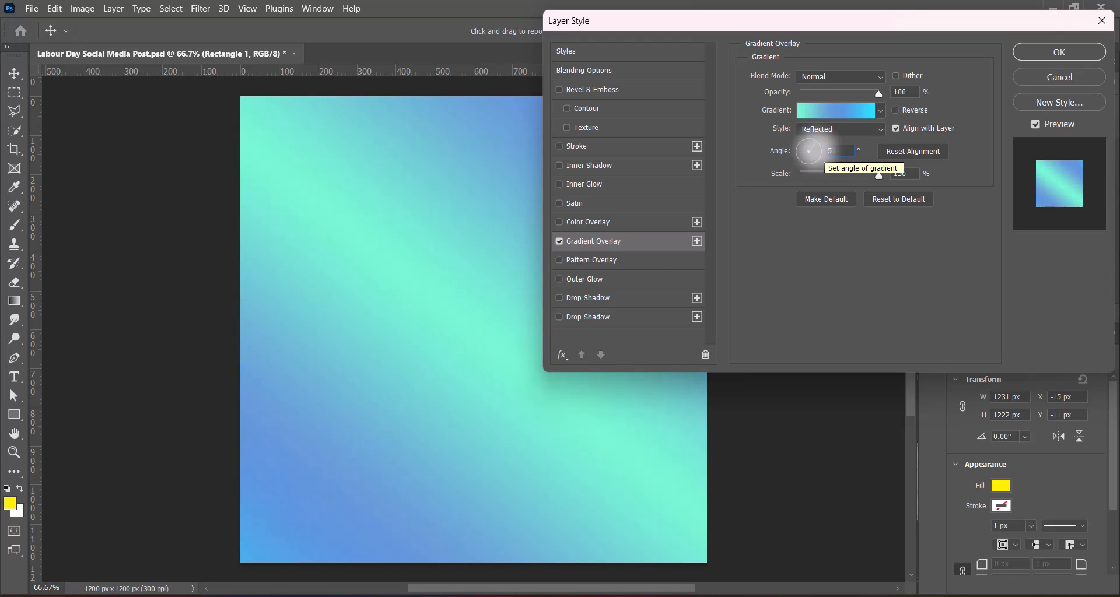
Try the Iridescent_14 and Iridescent_15 gradient presets on the overlay.
click(880, 111)
click(665, 287)
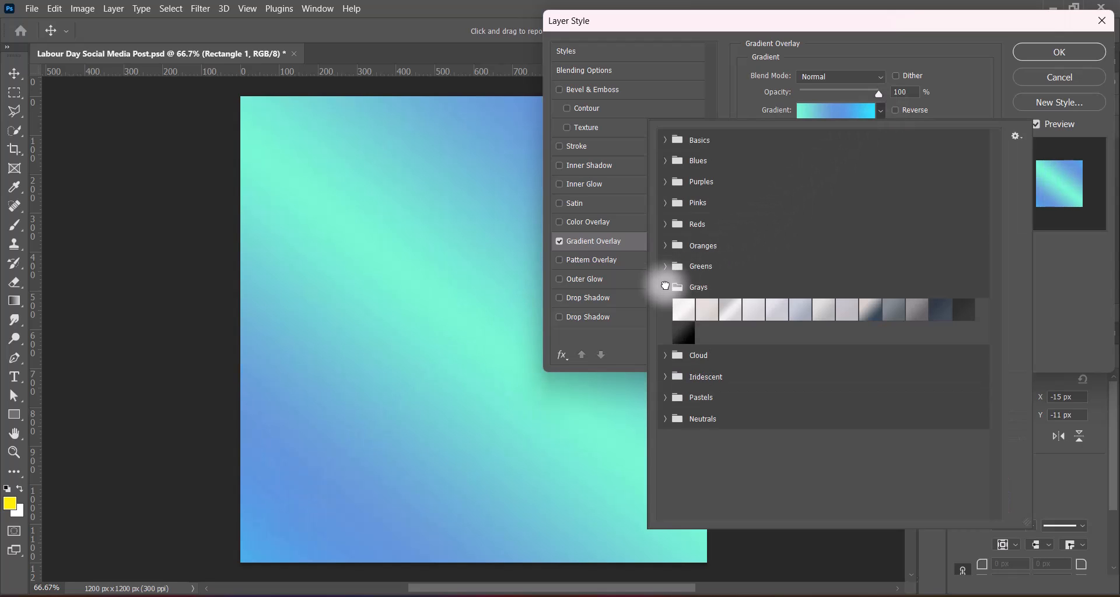
click(665, 377)
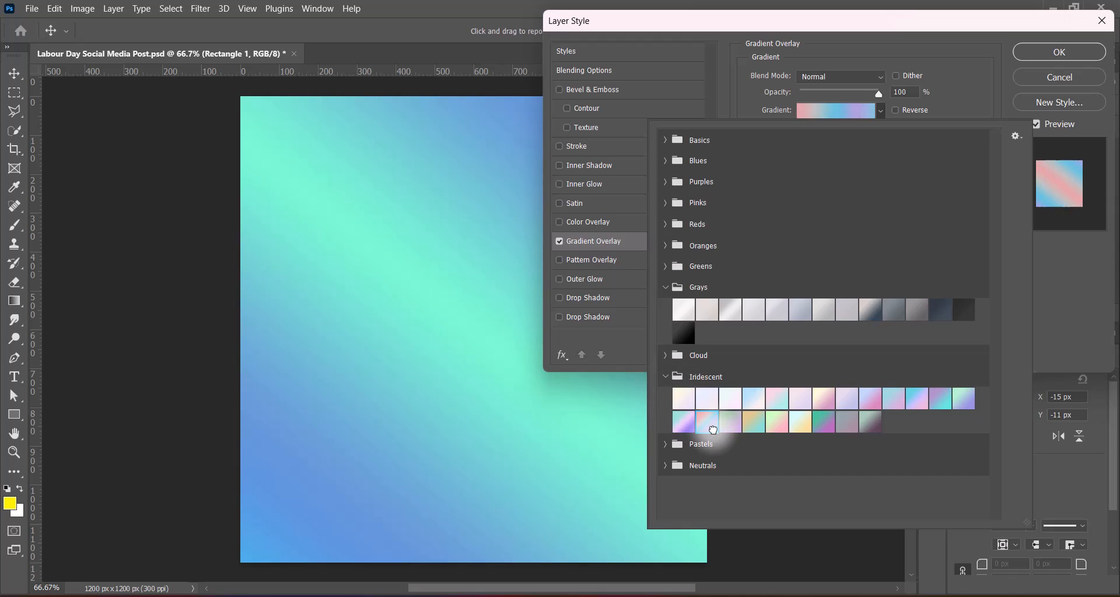
click(707, 422)
click(665, 443)
click(684, 423)
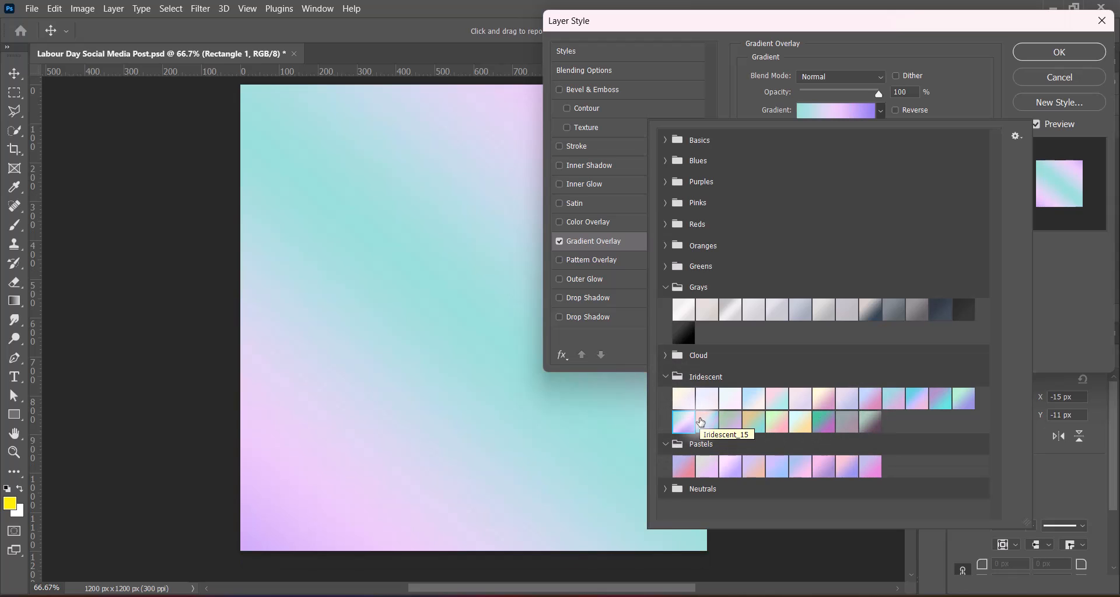
click(700, 422)
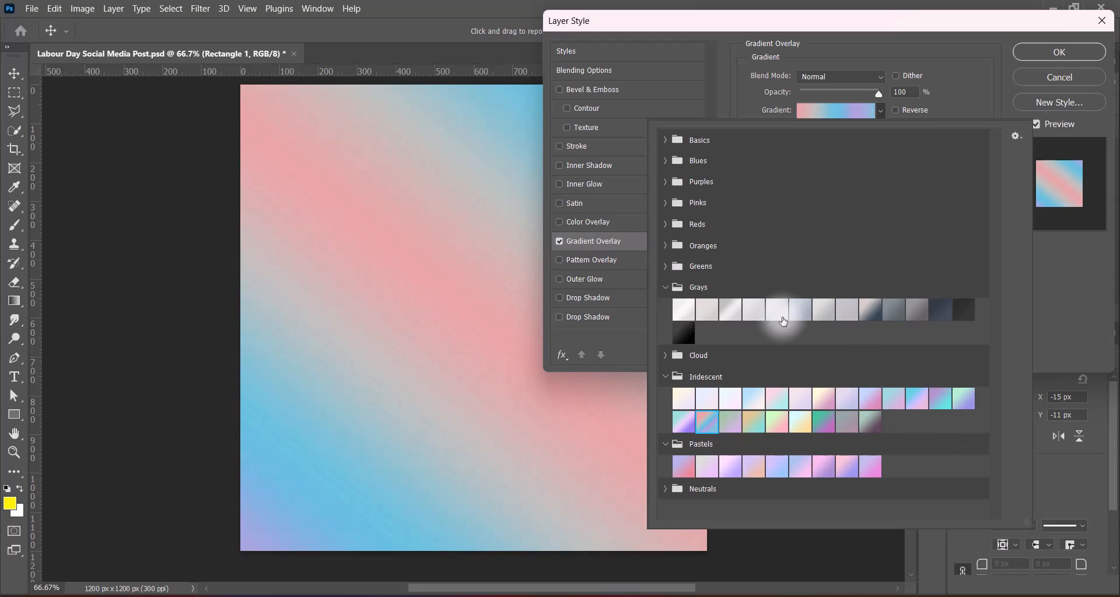
Try the first preset of the Reds group on the overlay and browse the Pinks and Blues gradients.
click(665, 246)
click(665, 246)
click(665, 224)
click(682, 244)
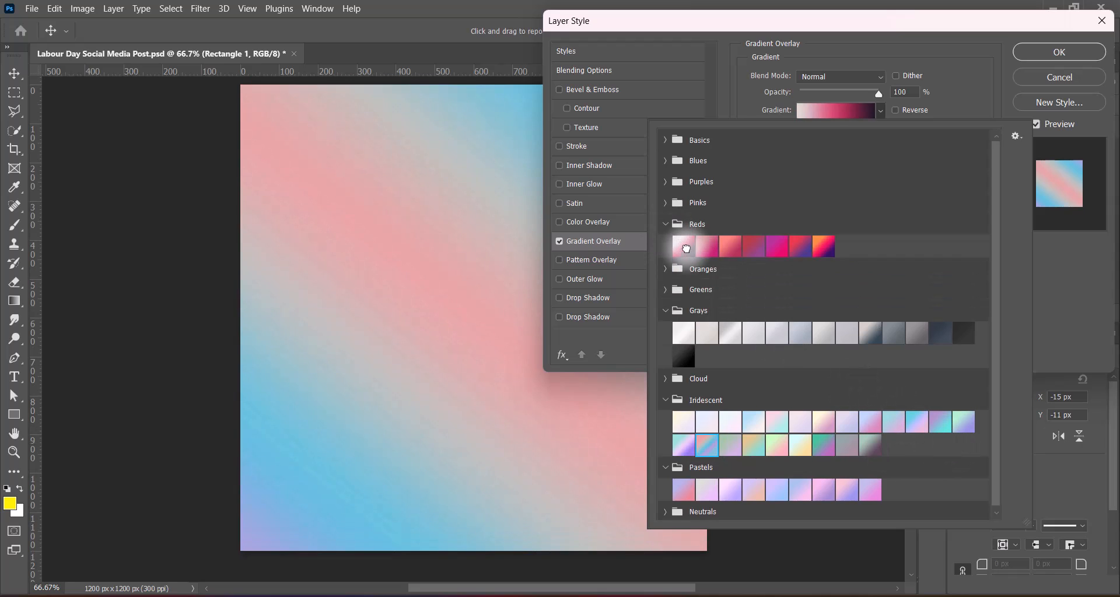
click(664, 203)
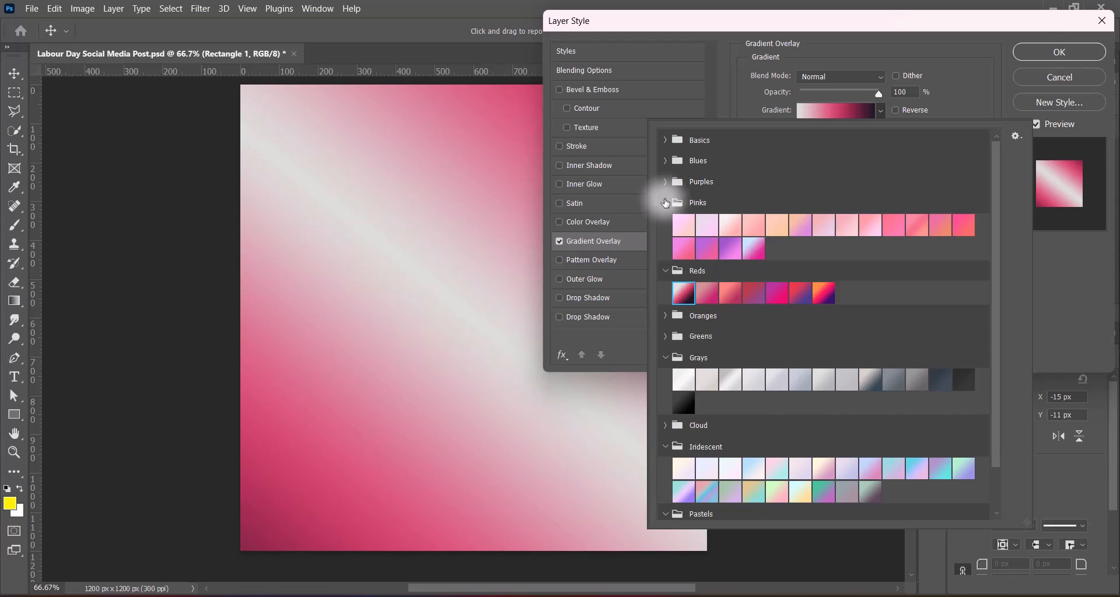
click(665, 161)
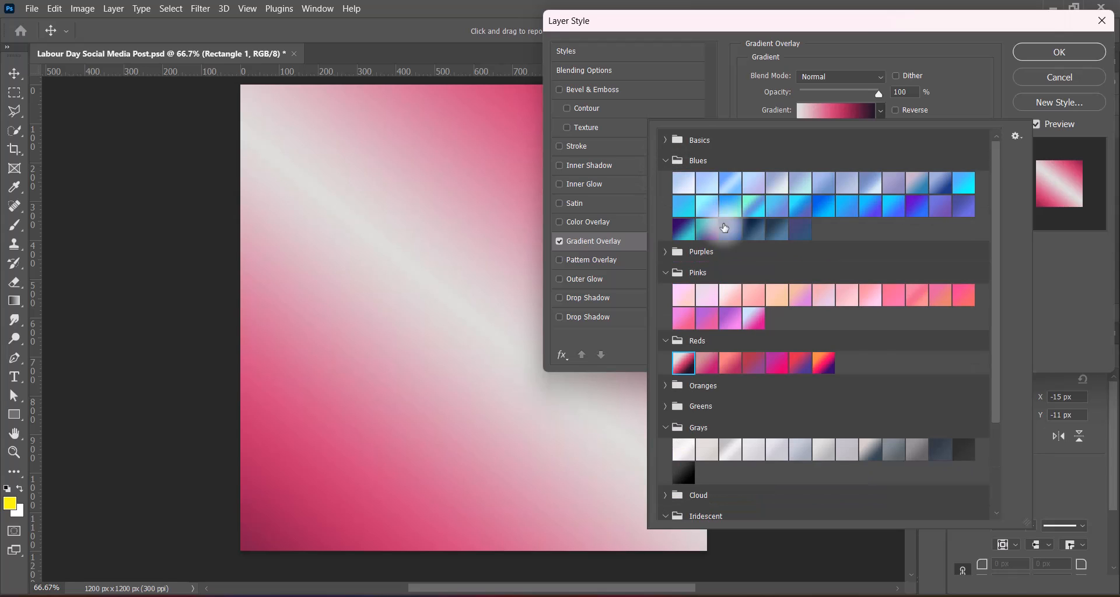
Compare the Gray_03 preset with several Iridescent gradients and apply Gray_03 to the overlay.
scroll(880, 383, down, 1)
click(729, 437)
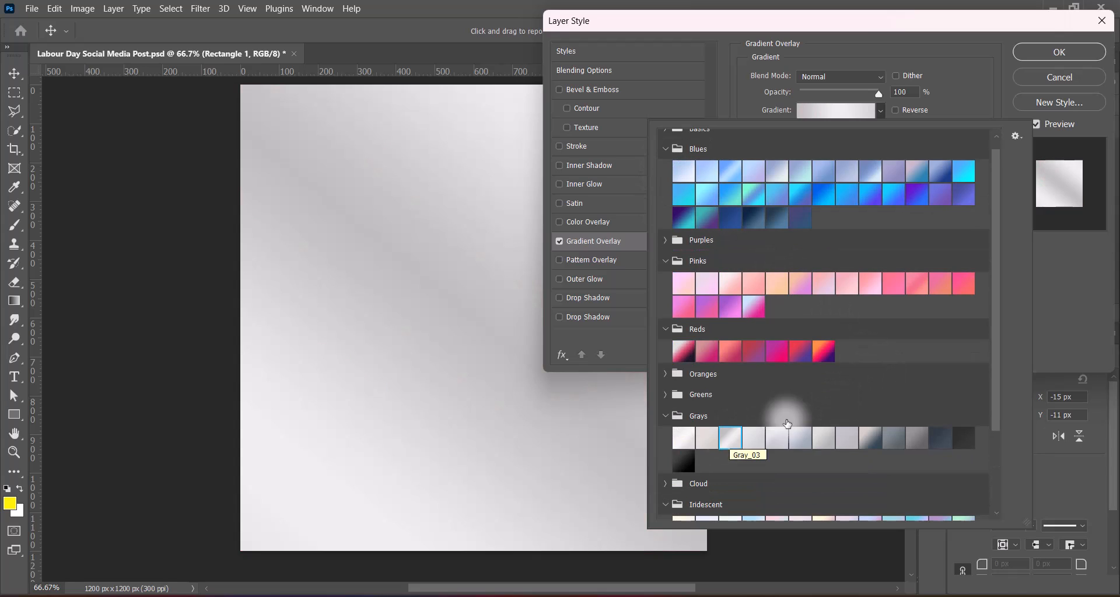
scroll(971, 373, down, 3)
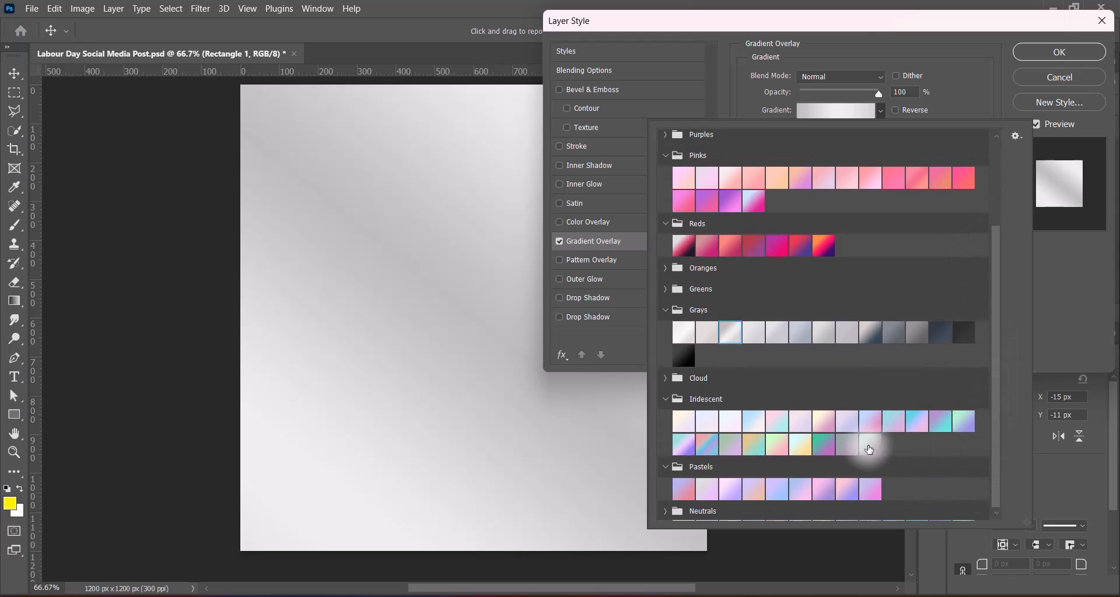
click(868, 445)
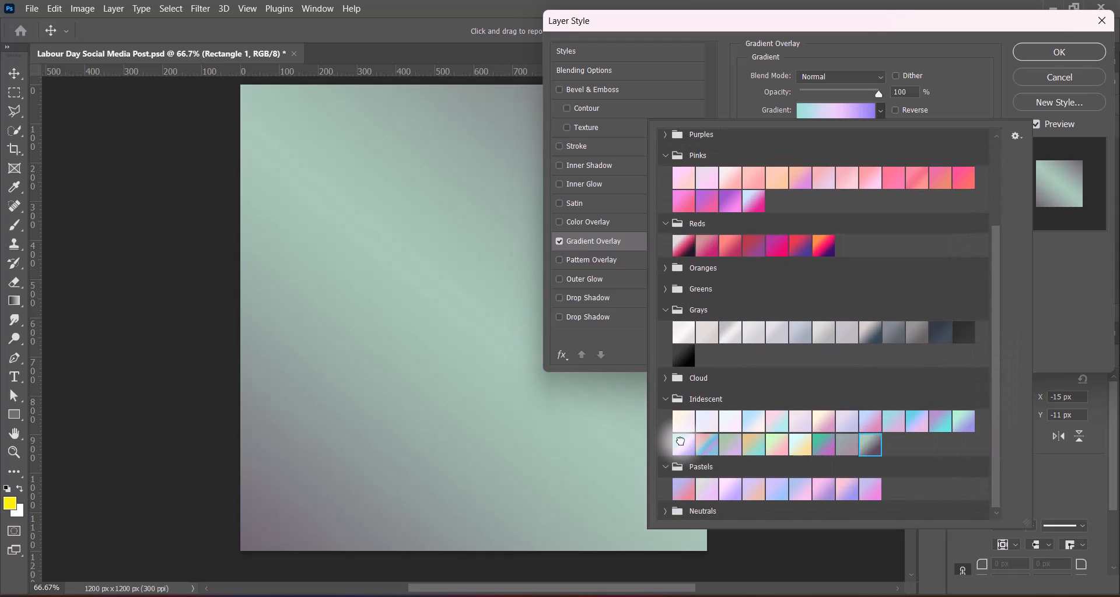
click(701, 442)
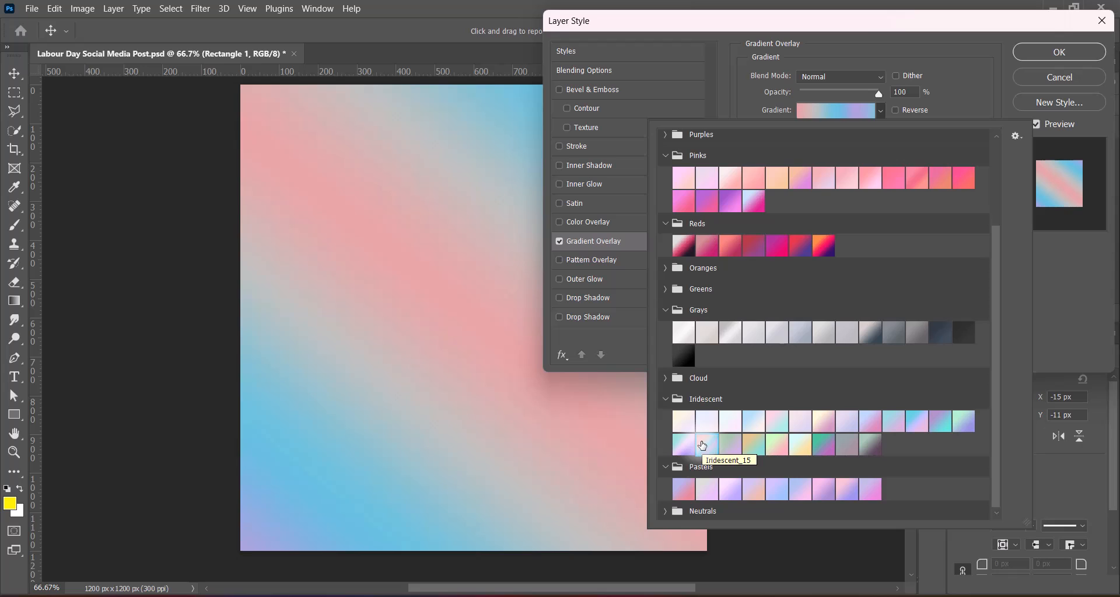
click(683, 448)
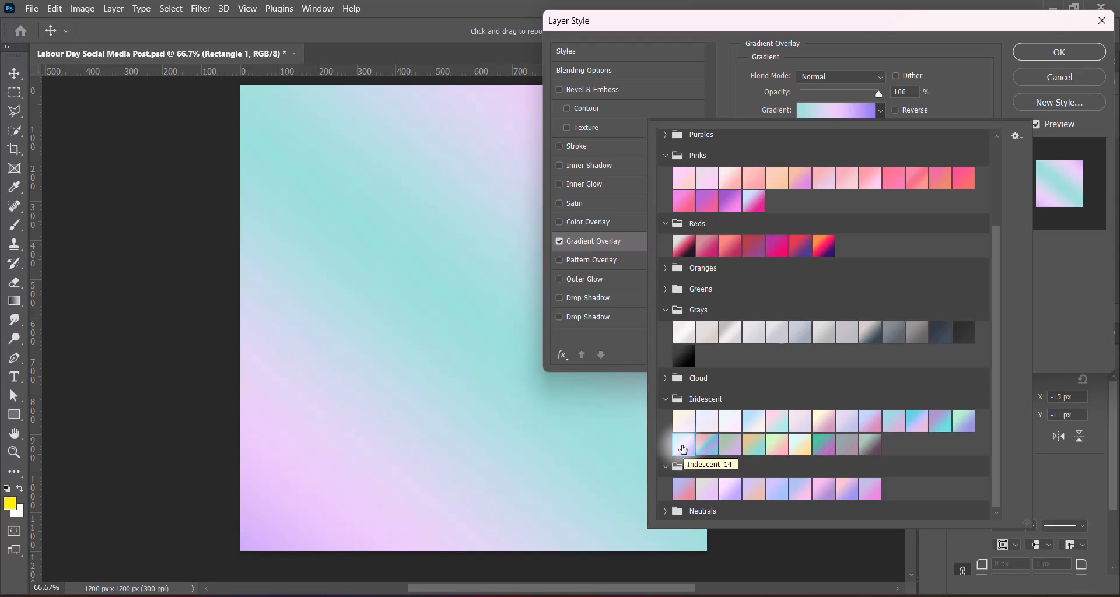
click(725, 329)
click(1080, 309)
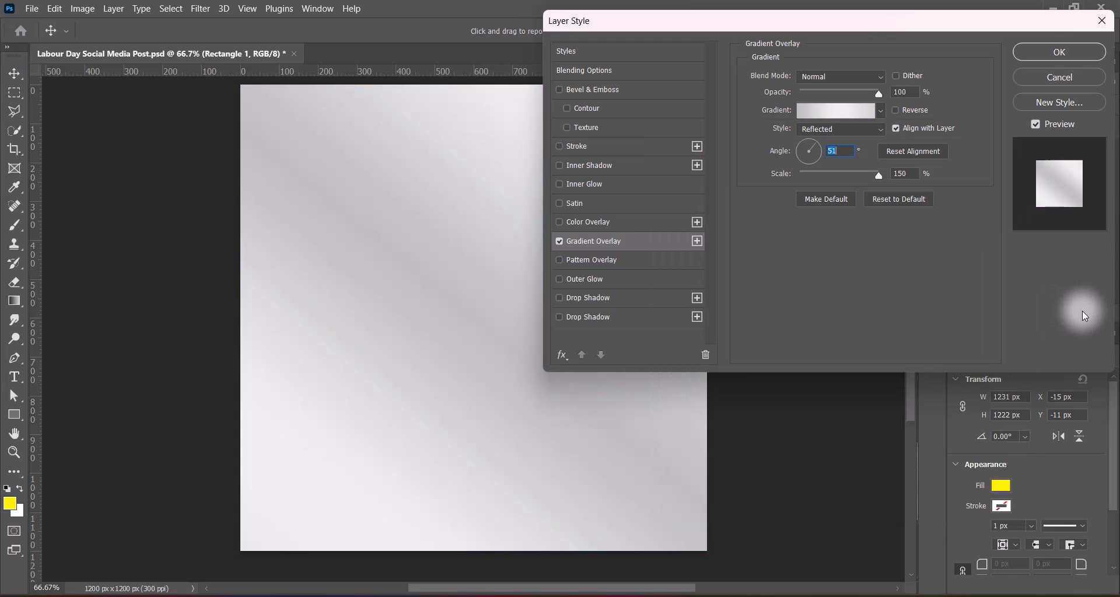
Reverse the gradient overlay and set its scale to 81%.
click(895, 109)
click(894, 109)
drag(879, 176, 839, 185)
click(894, 110)
Edit the gradient so its first color stop is the darker gray #909090.
click(837, 110)
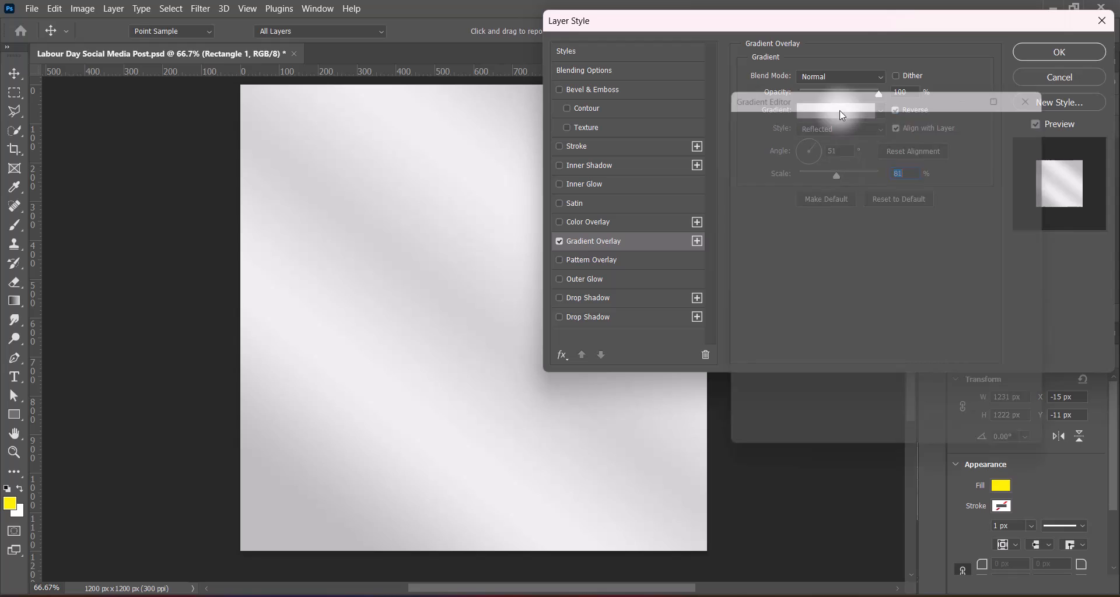
click(743, 358)
double_click(743, 358)
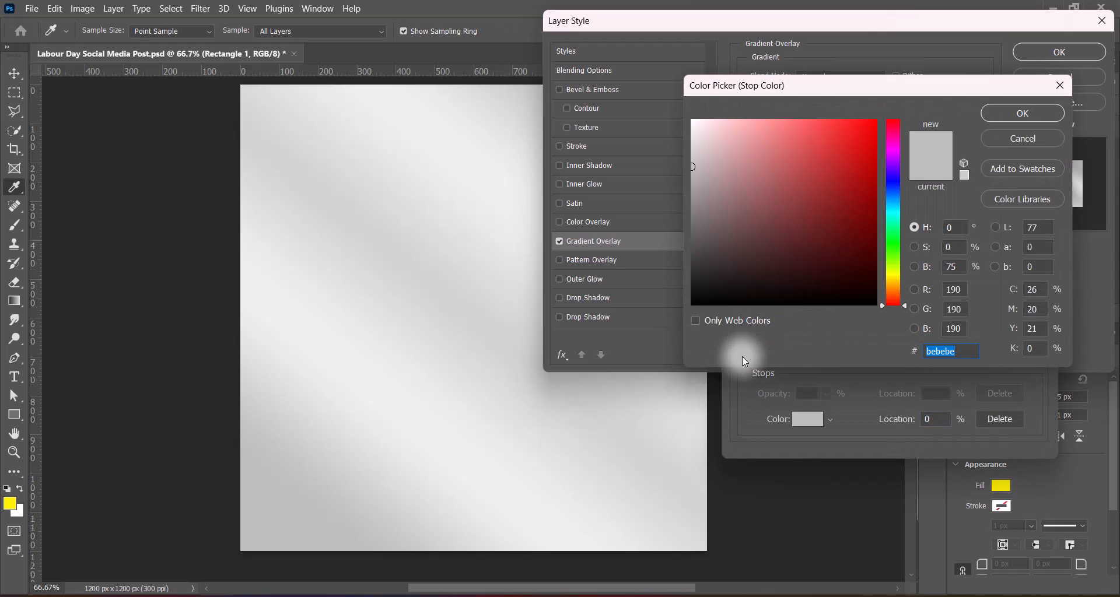
click(693, 202)
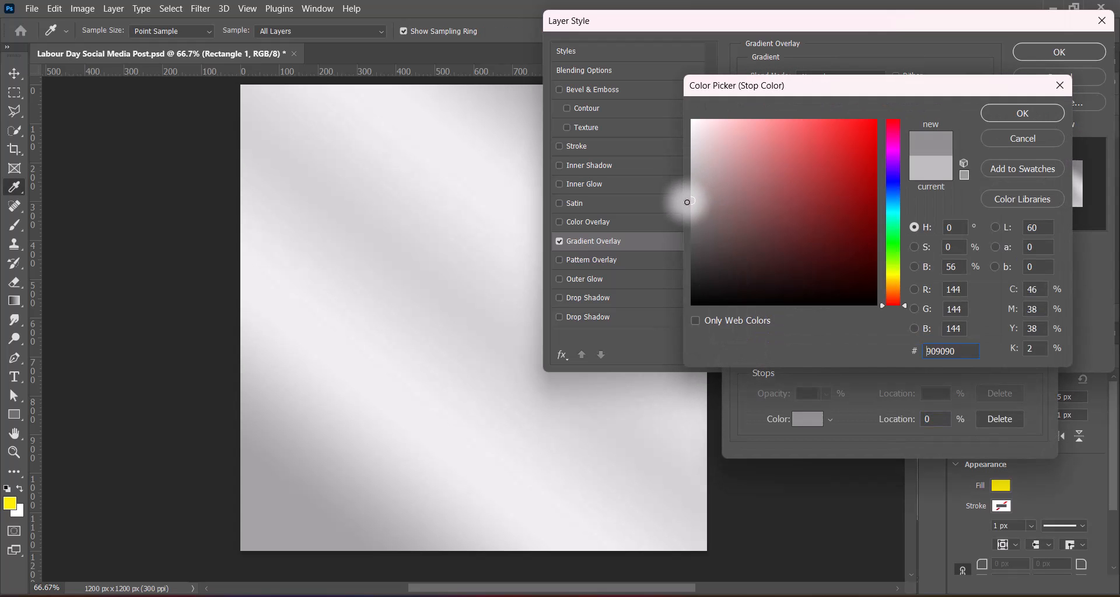
click(1032, 113)
click(1020, 122)
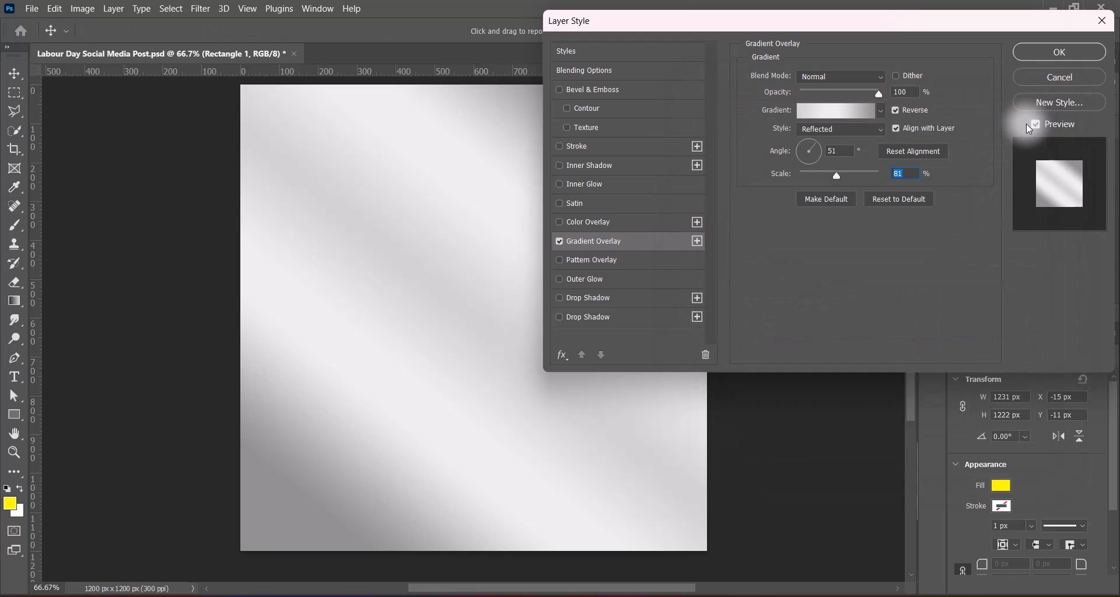
Compare the gradient with and without Reverse, keep it reversed, and set its scale to 84%.
click(896, 110)
click(896, 110)
drag(837, 182, 838, 182)
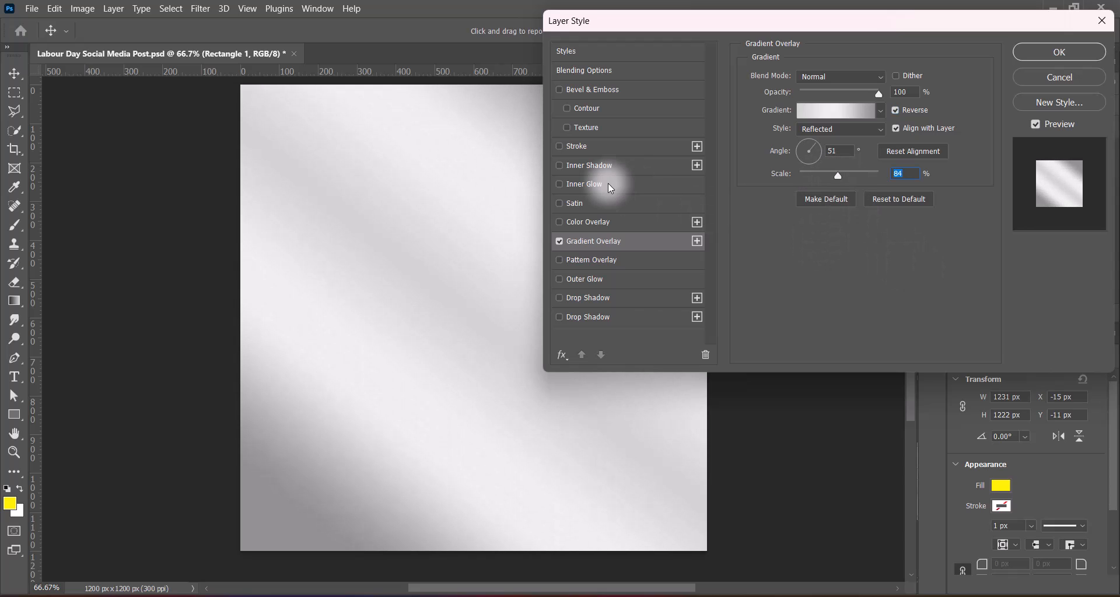
Add a Bevel & Emboss texture using the third Water pattern, with scale 69% and depth +339%.
click(566, 127)
click(585, 127)
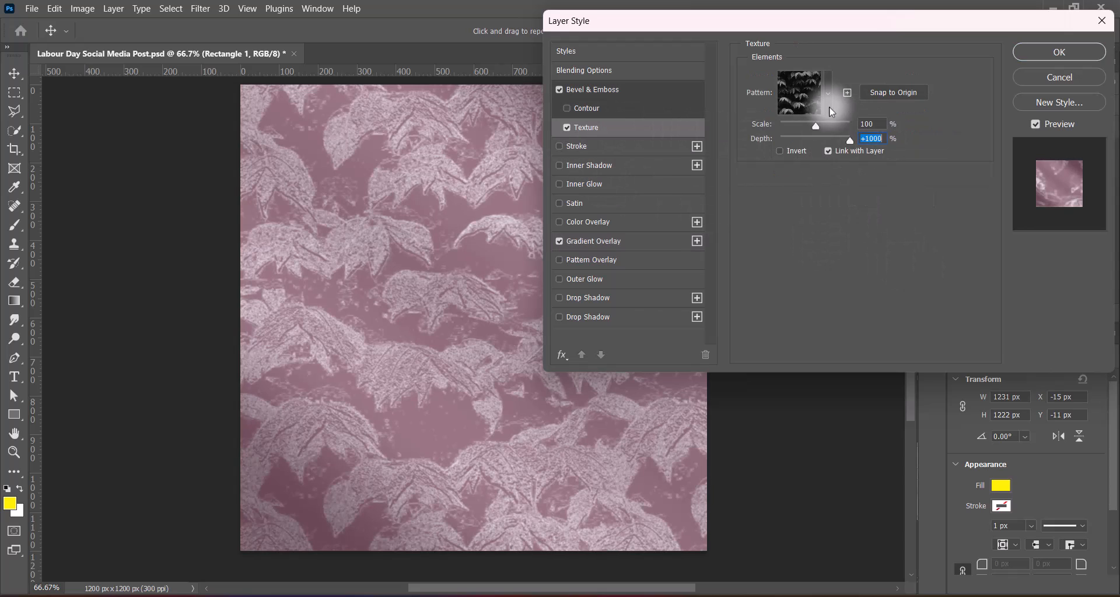
click(827, 94)
click(682, 177)
click(724, 201)
click(701, 201)
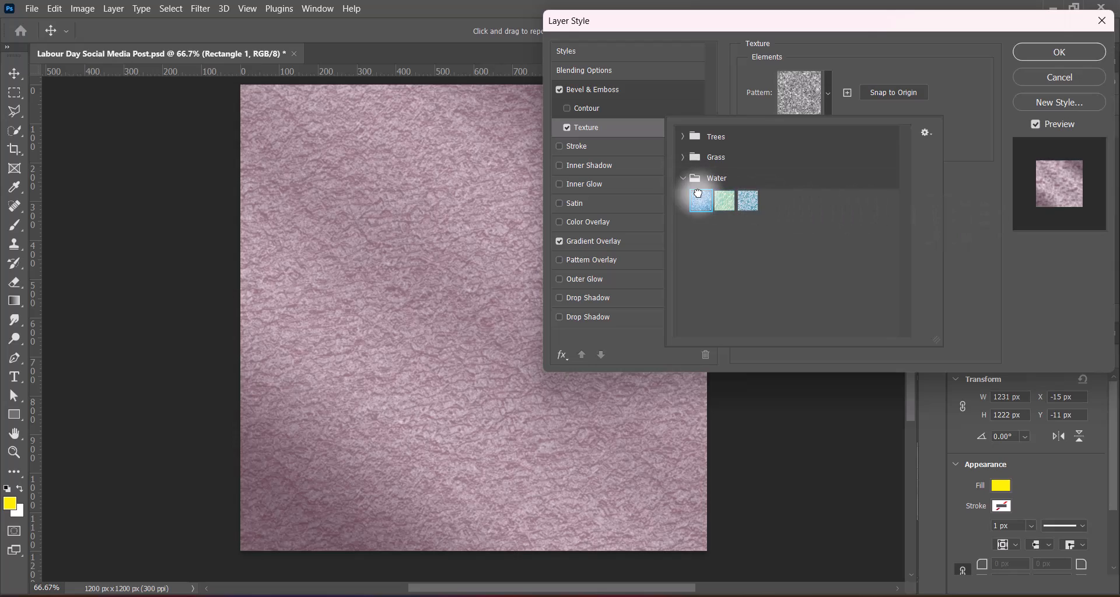
click(748, 201)
click(970, 229)
mouse_move(817, 125)
mouse_down()
mouse_move(784, 131)
mouse_move(793, 143)
mouse_move(824, 144)
mouse_move(789, 149)
mouse_move(781, 129)
mouse_move(839, 141)
mouse_move(784, 128)
mouse_move(805, 129)
mouse_up()
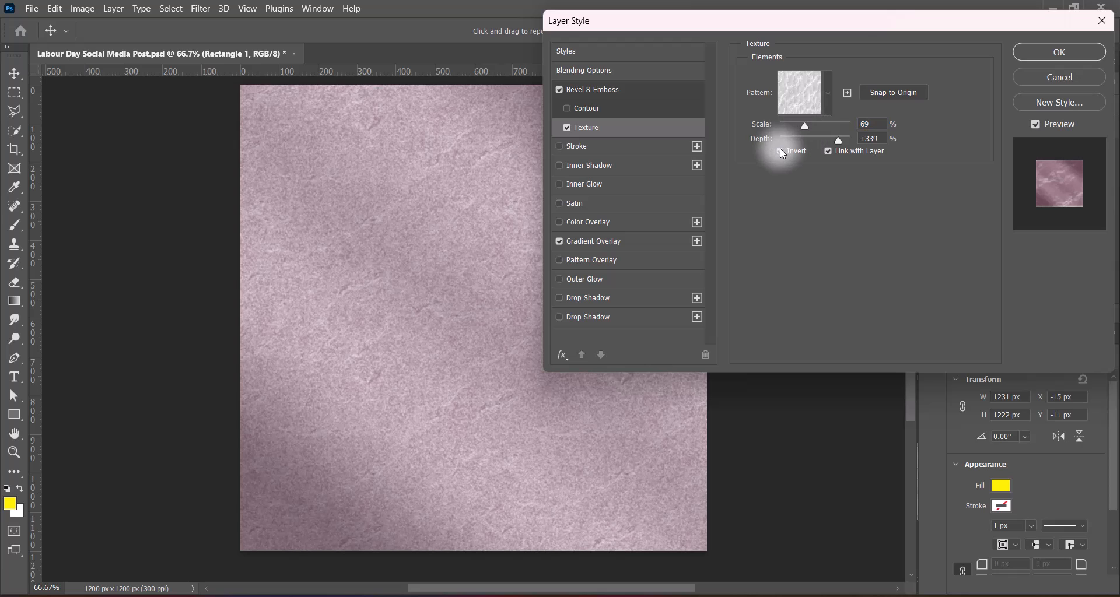
Try Color Dodge and Linear Dodge (Add) as the bevel's highlight mode.
click(603, 94)
click(843, 269)
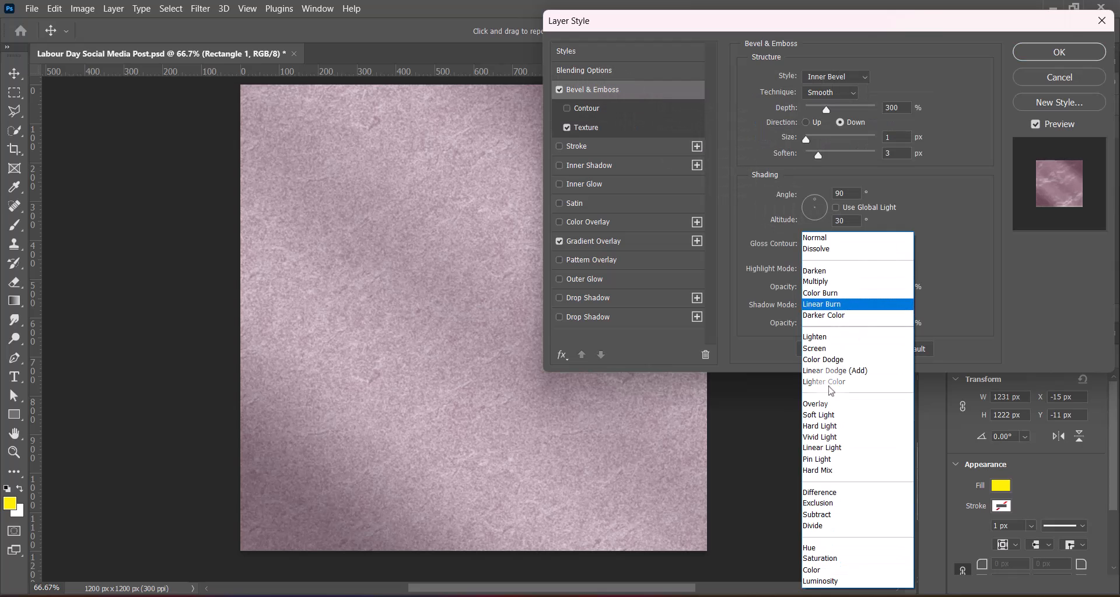
click(824, 363)
click(843, 269)
click(832, 369)
Compare the gloss contour presets for the bevel and apply the tenth one, the descending wave.
click(830, 245)
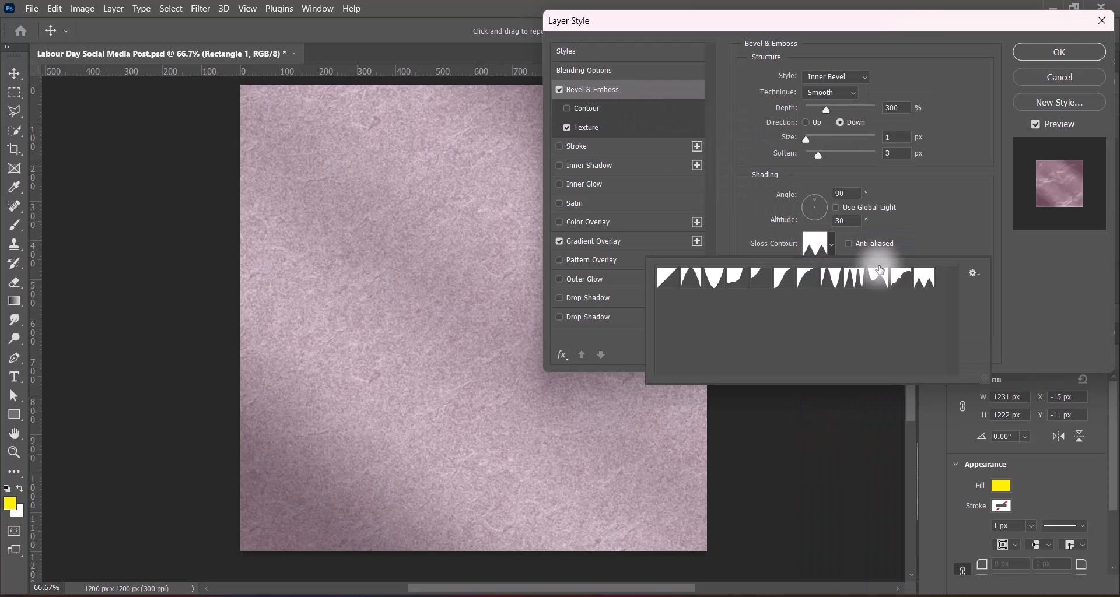
click(901, 277)
click(875, 280)
click(854, 278)
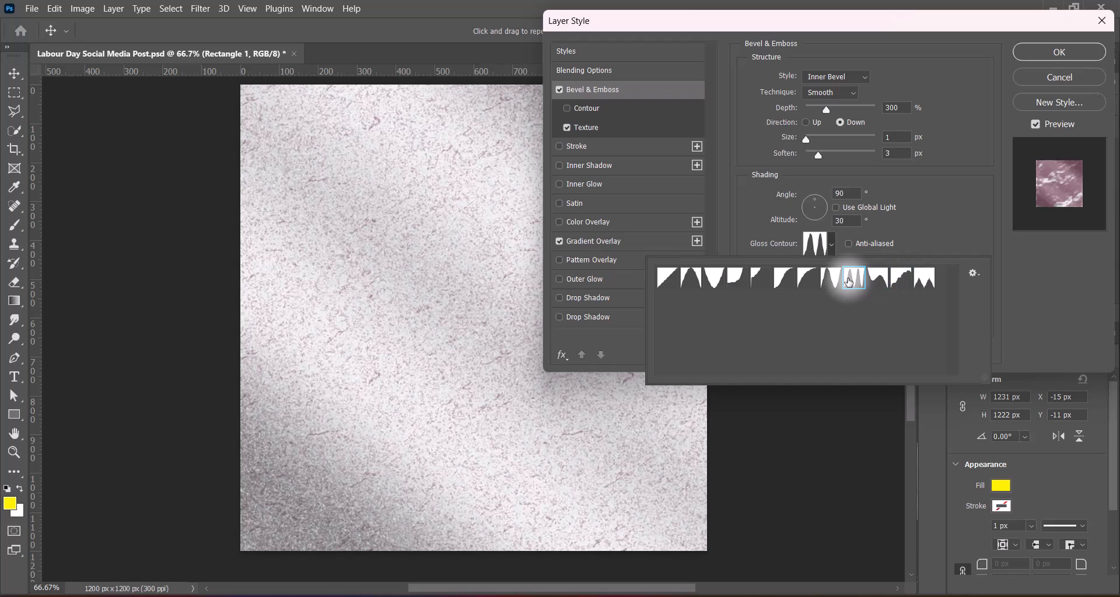
click(830, 277)
click(783, 277)
click(757, 279)
click(735, 279)
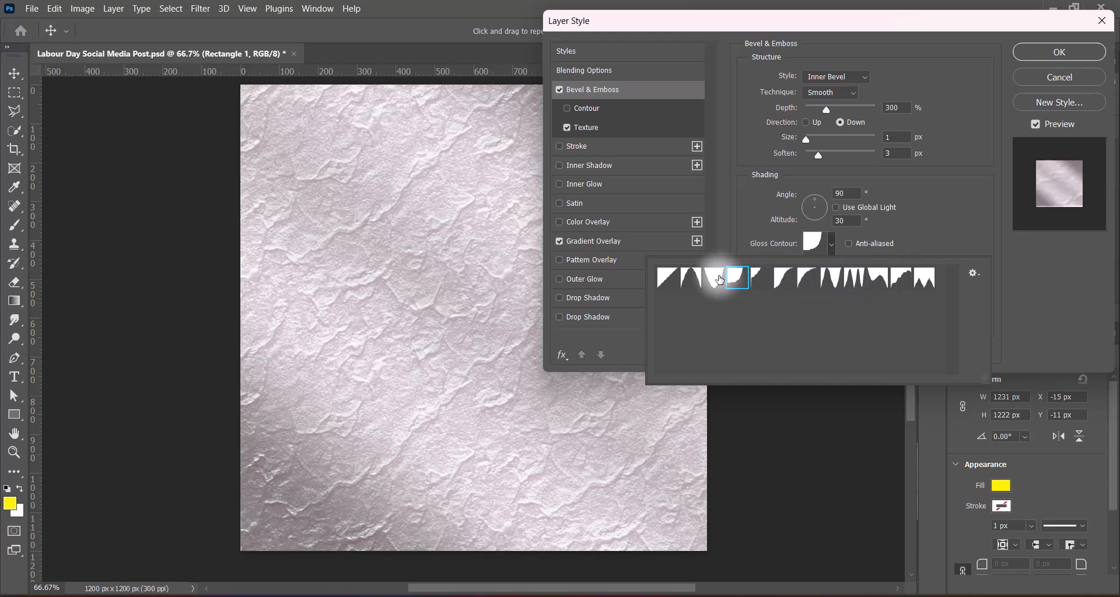
click(715, 279)
click(697, 278)
click(849, 280)
click(878, 284)
click(900, 280)
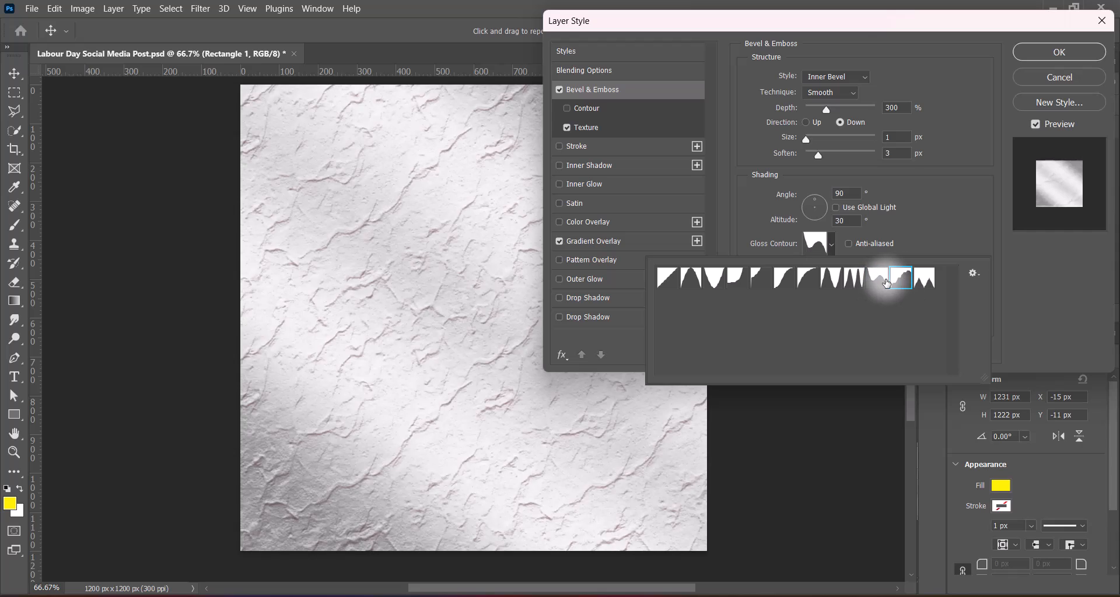
click(885, 279)
click(1016, 251)
Set the bevel's highlight mode to Pin Light and its shadow mode to Soft Light at 100% opacity.
click(846, 274)
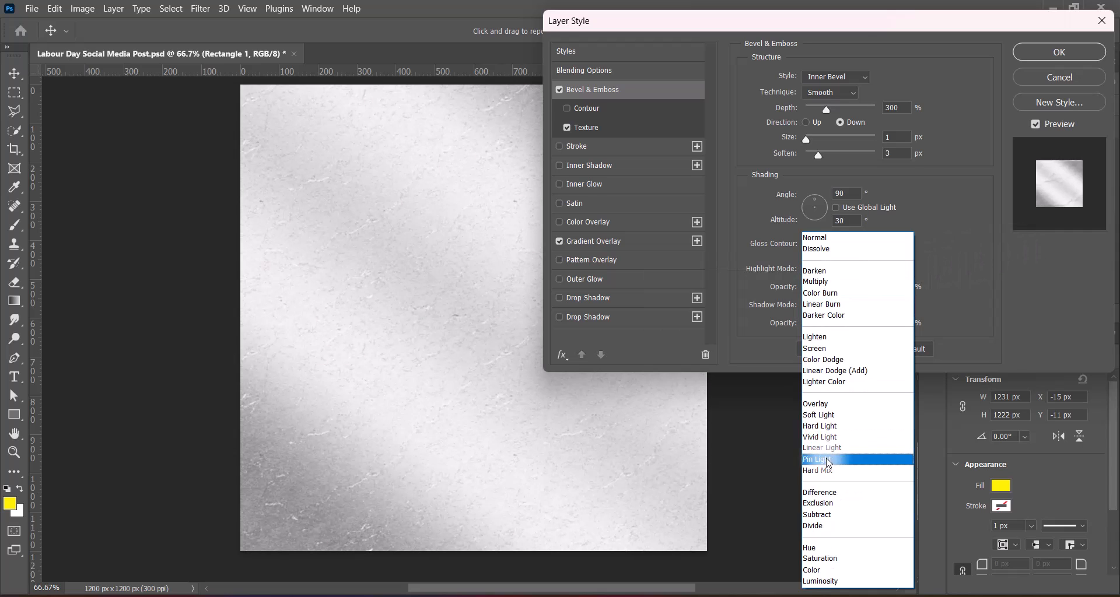
click(827, 462)
click(851, 310)
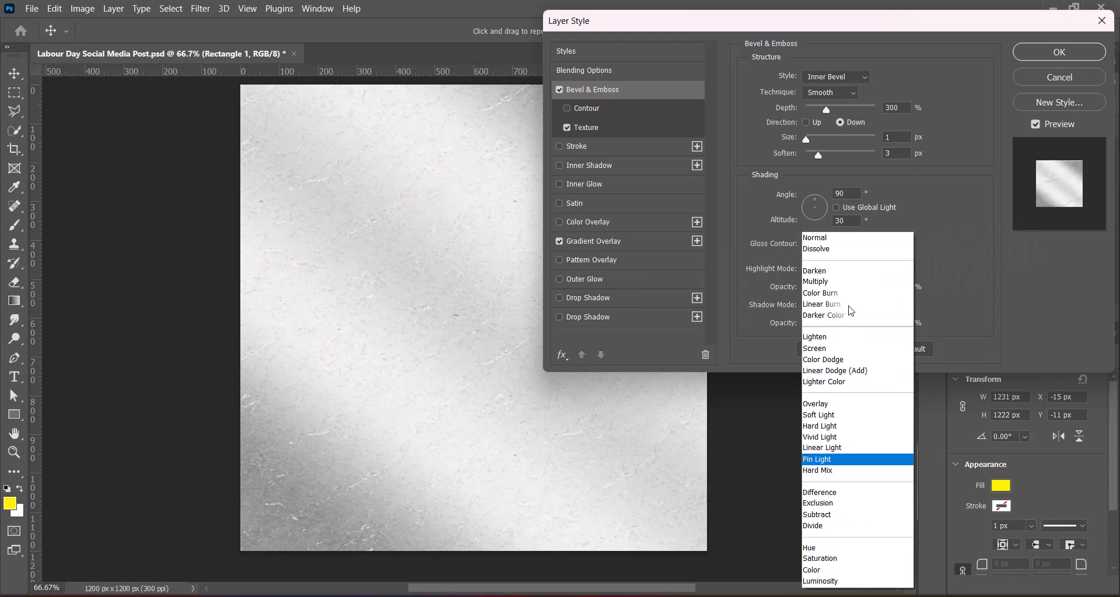
click(835, 405)
click(841, 327)
drag(916, 322, 916, 322)
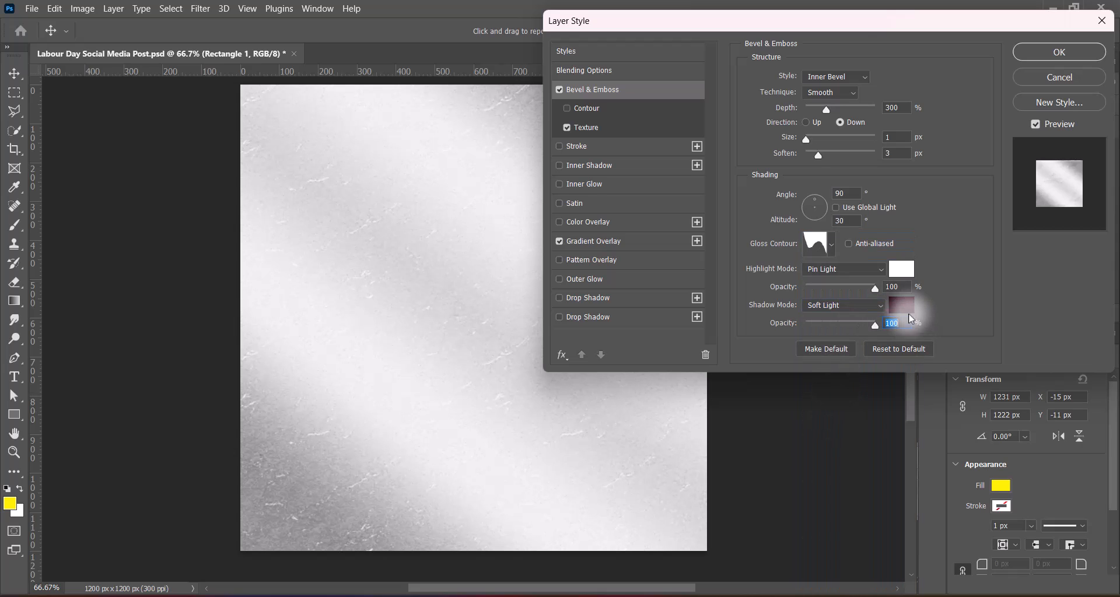
Compare Hard Light, Soft Light and Overlay for the bevel's shadow and set the mode to Overlay.
click(883, 305)
click(834, 425)
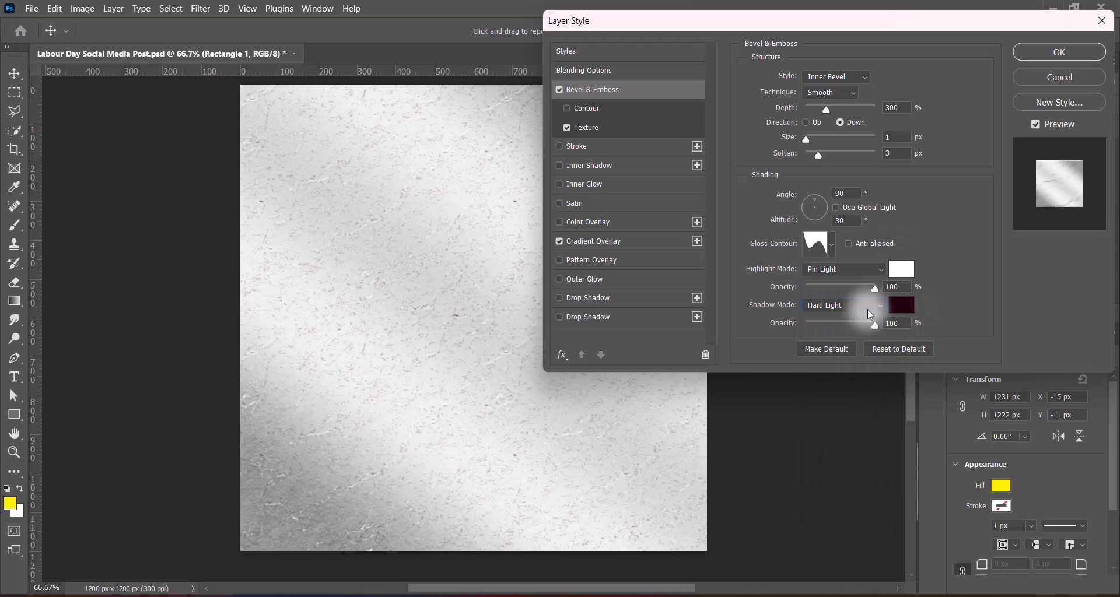
click(849, 305)
click(842, 404)
click(841, 306)
click(831, 416)
click(841, 307)
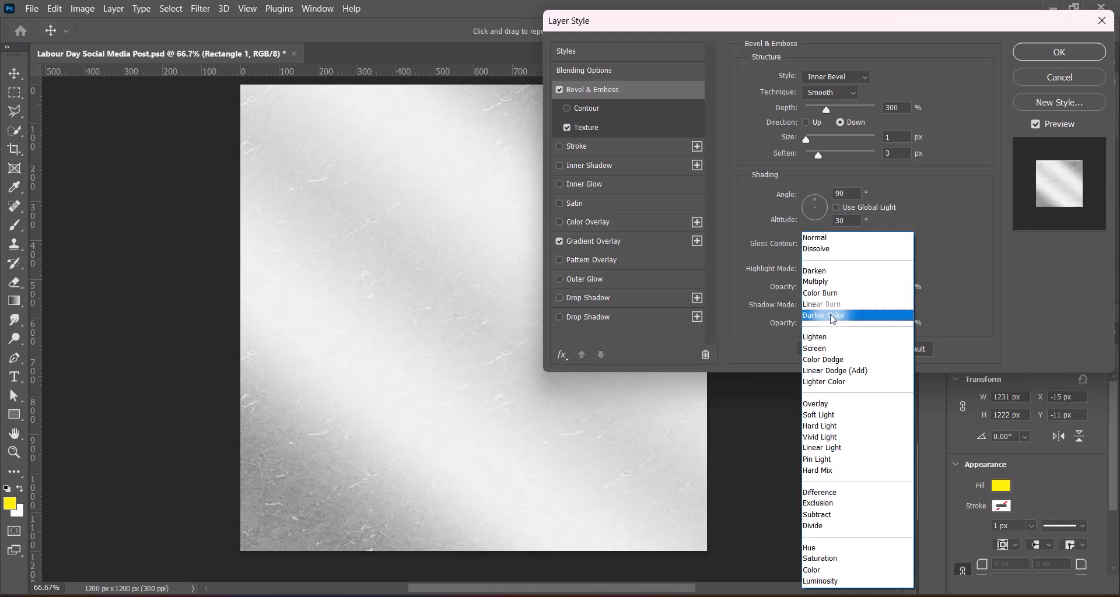
click(839, 404)
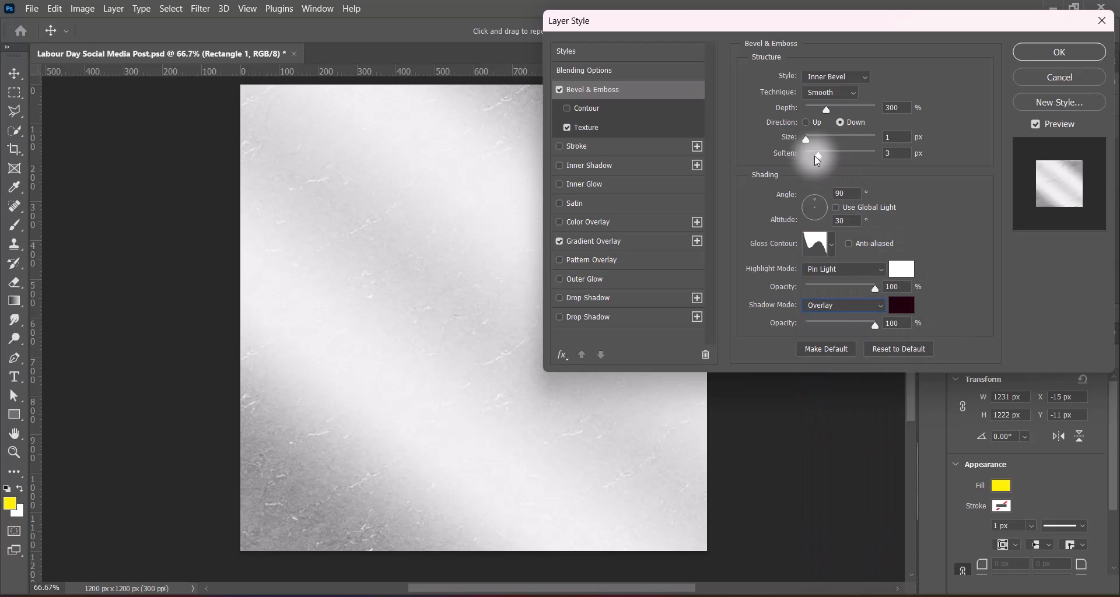
Set the rectangle's bevel to direction Up, with size 2 px and soften 2 px.
drag(817, 155, 769, 146)
text(2)
key(Up)
key(Up)
key(Up)
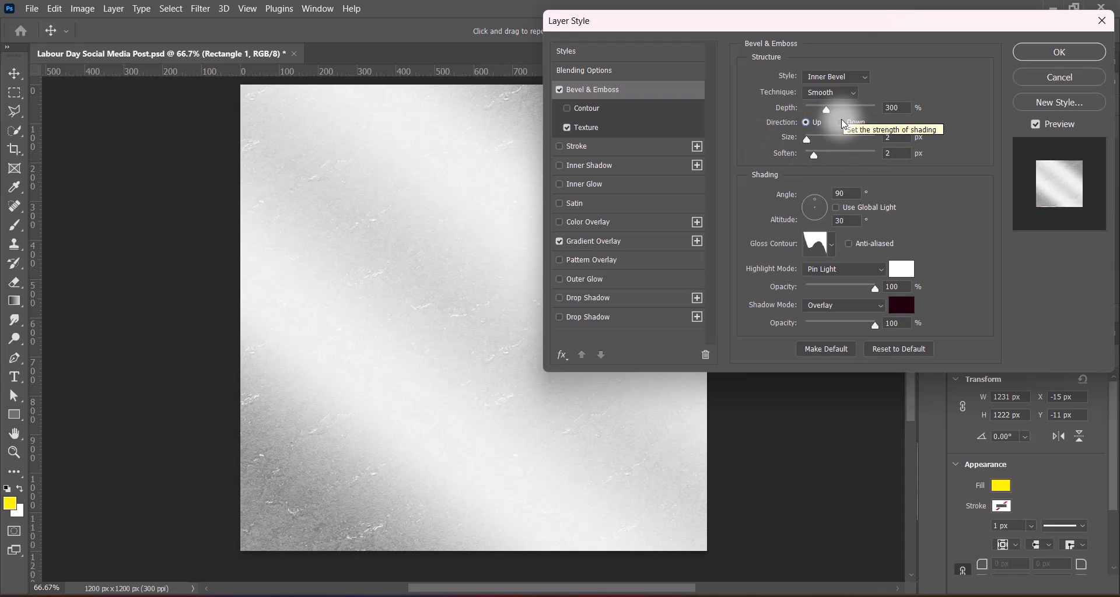
Set the bevel's technique to Chisel Hard with a depth of 300% and apply the layer style.
click(830, 92)
mouse_move(828, 113)
mouse_down()
mouse_move(807, 110)
mouse_move(823, 110)
mouse_up()
text(300)
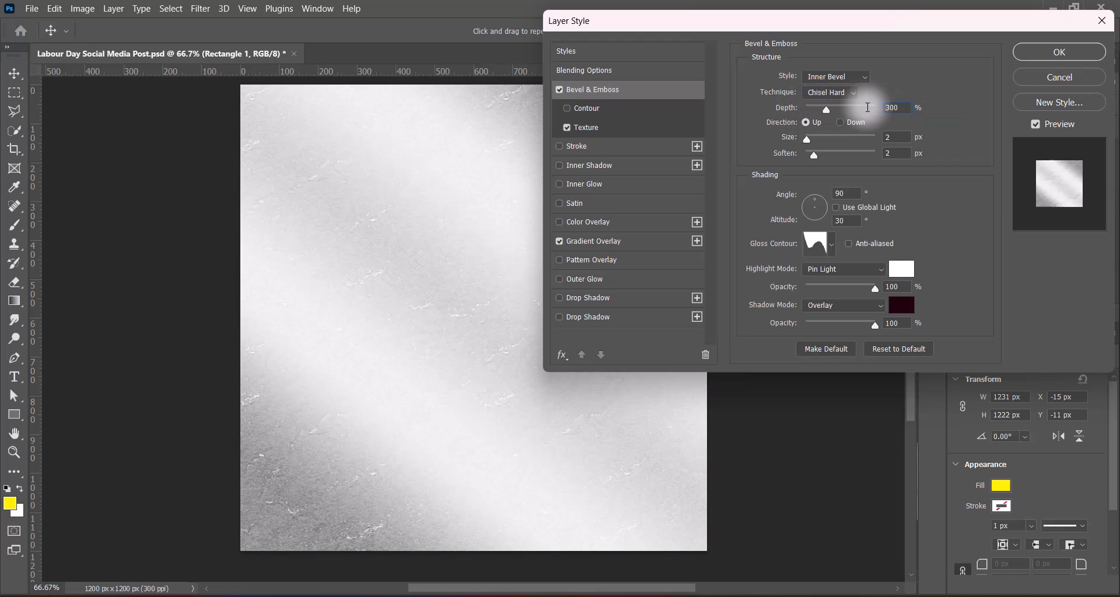
click(1033, 57)
Compare the rectangle's gradient overlay with and without Reverse, keep it reversed, and set its scale to 87%.
right_click(980, 156)
click(980, 157)
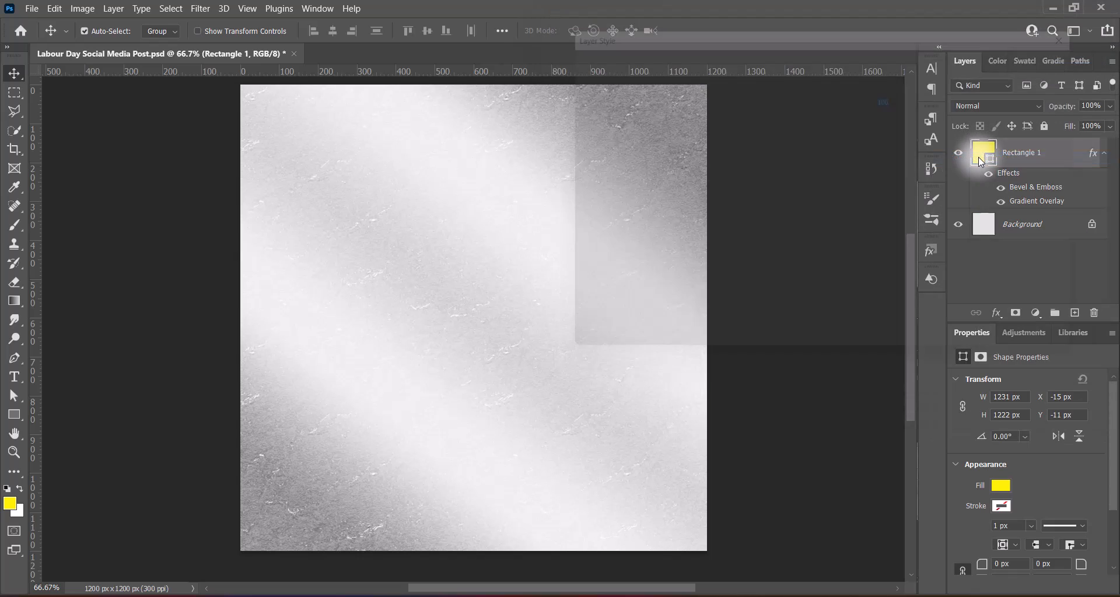
click(608, 245)
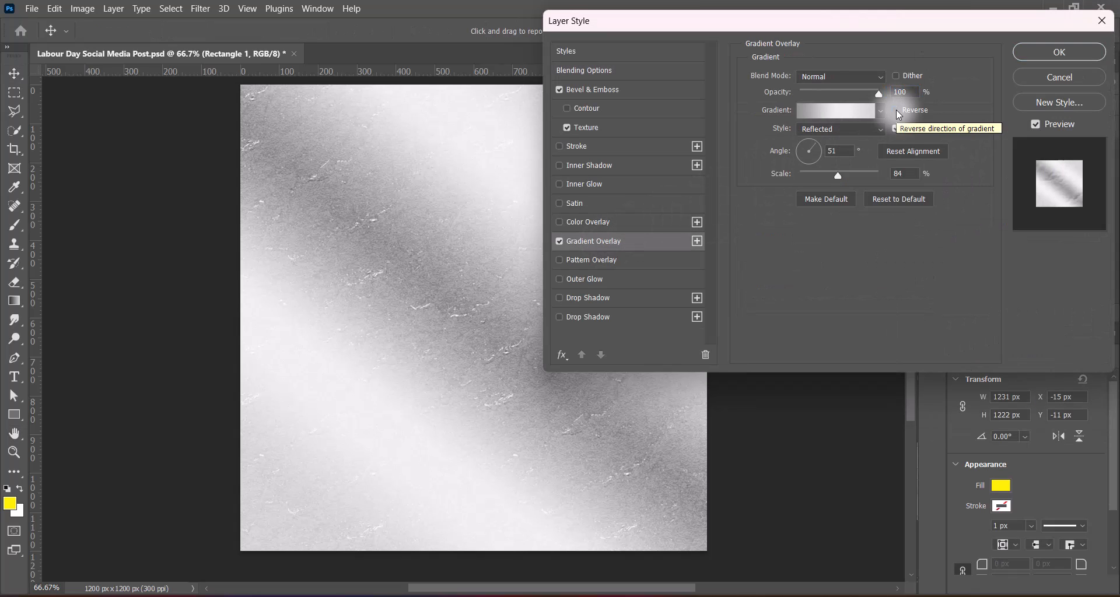
click(896, 110)
drag(840, 175, 840, 177)
click(1046, 52)
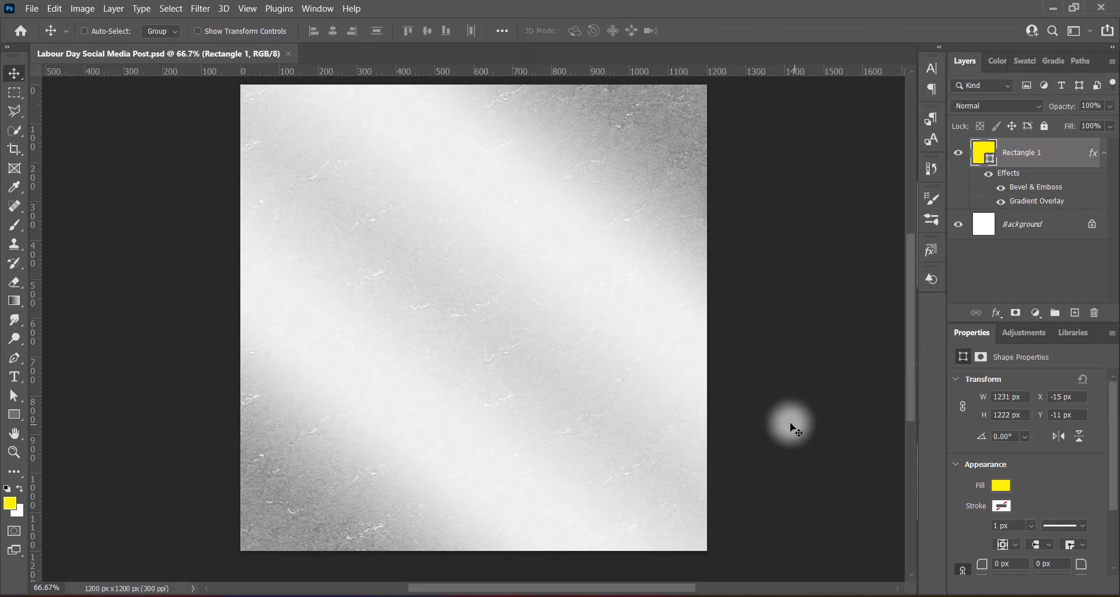
Draw a yellow pentagon about 748 by 711 px on a new layer and centre it on the canvas.
click(1075, 313)
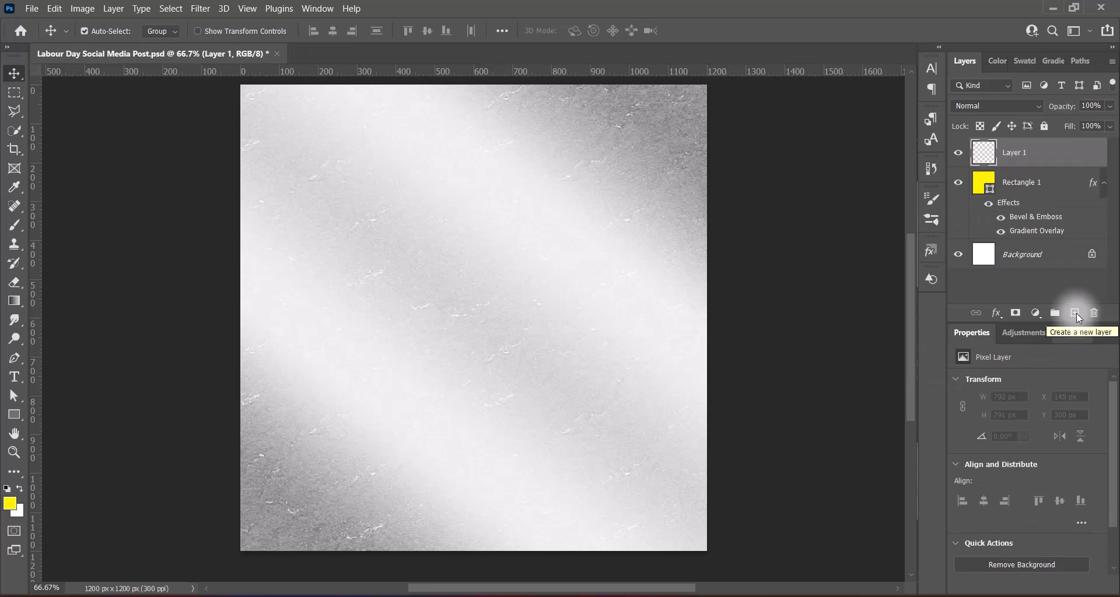
drag(14, 415, 58, 412)
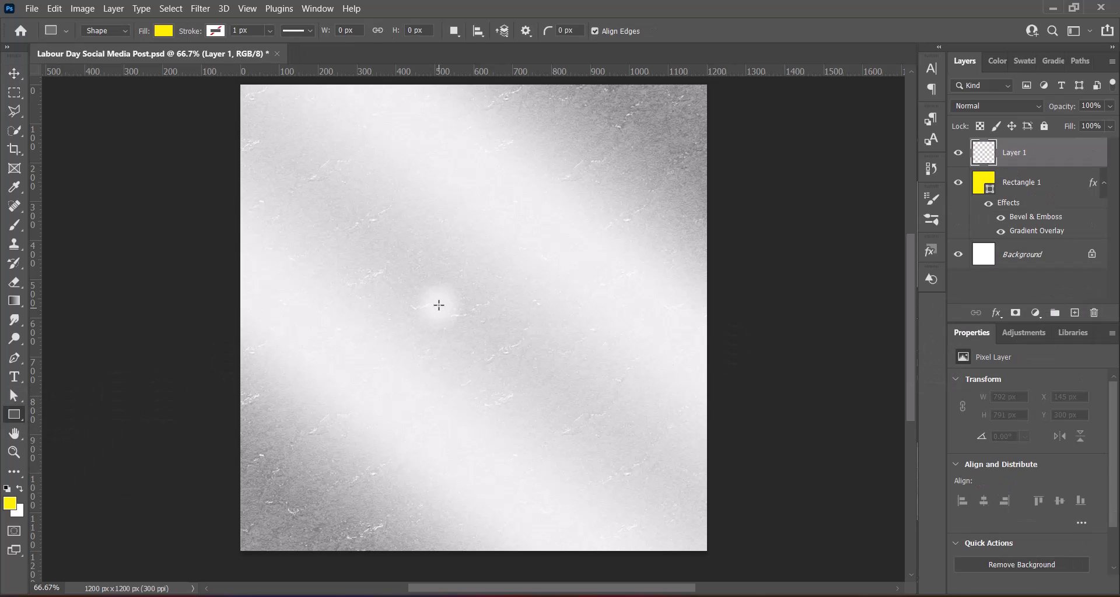
right_click(19, 412)
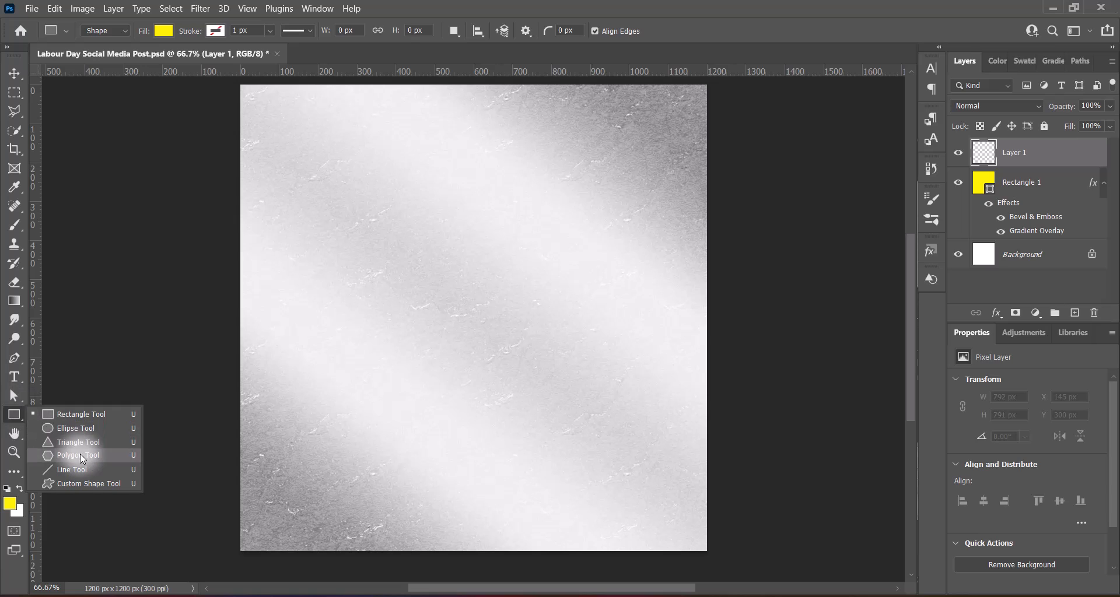
click(435, 264)
drag(433, 259, 716, 556)
key(v)
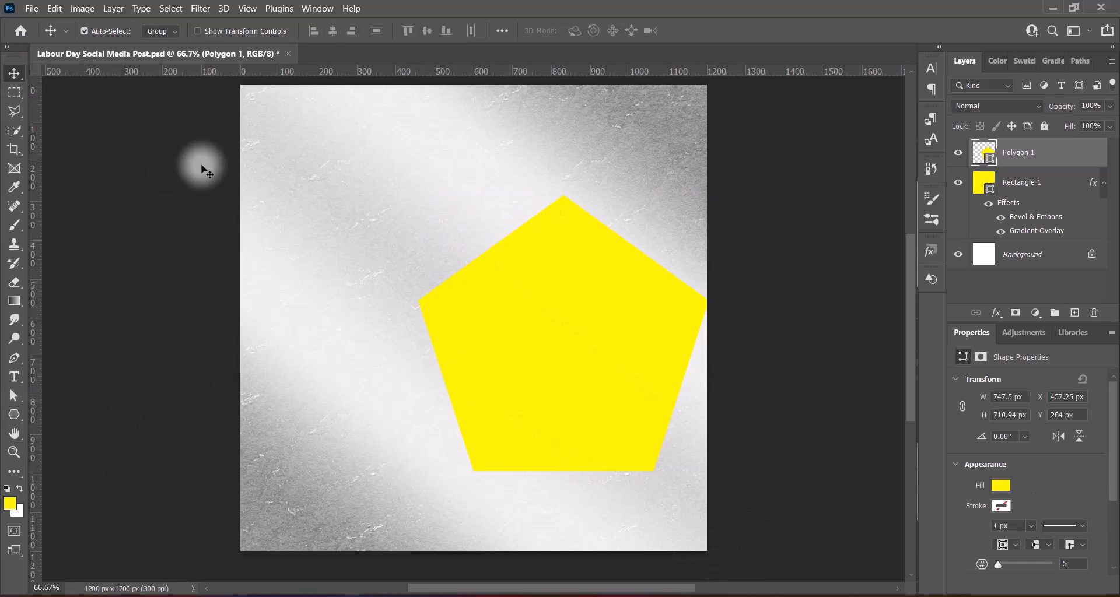
drag(548, 343, 478, 301)
Add a gradient overlay in Diamond style to the pentagon, with a scale of 150%.
right_click(979, 146)
click(973, 154)
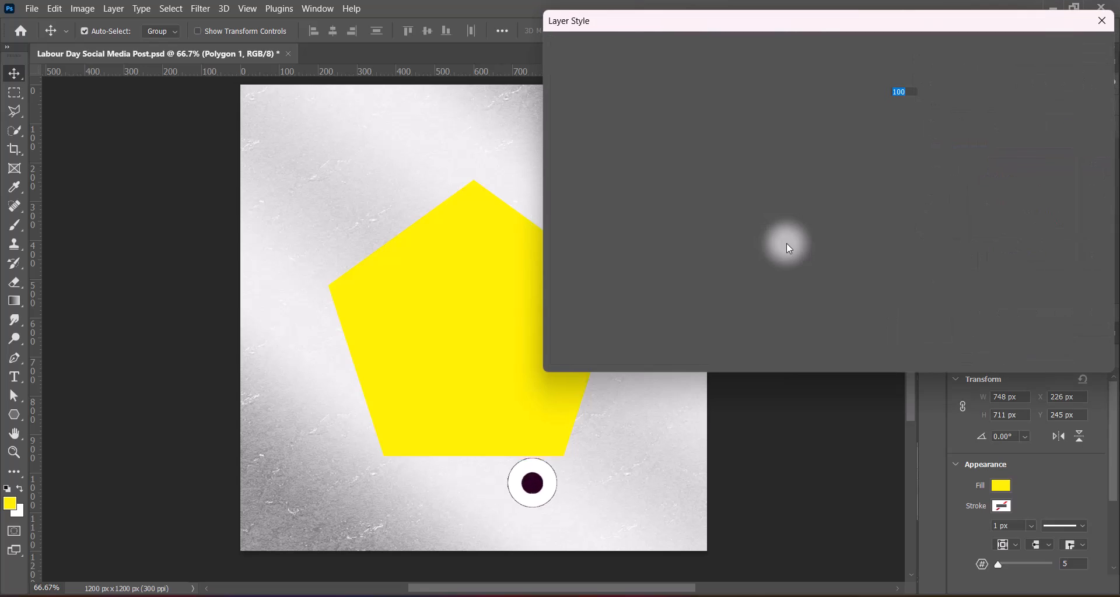
click(560, 242)
click(840, 129)
click(837, 181)
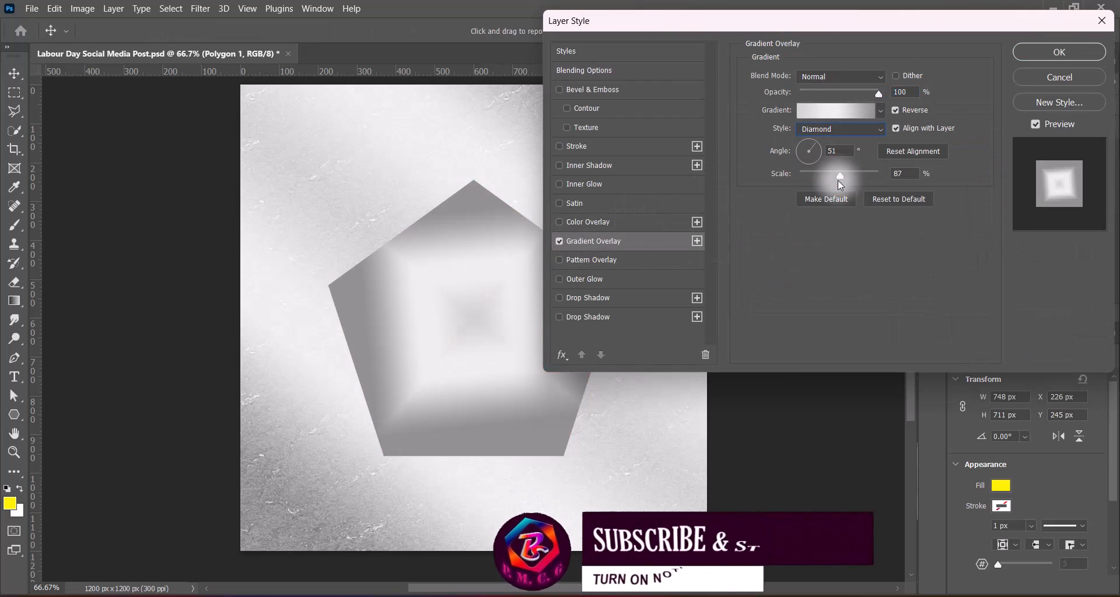
drag(842, 174, 879, 176)
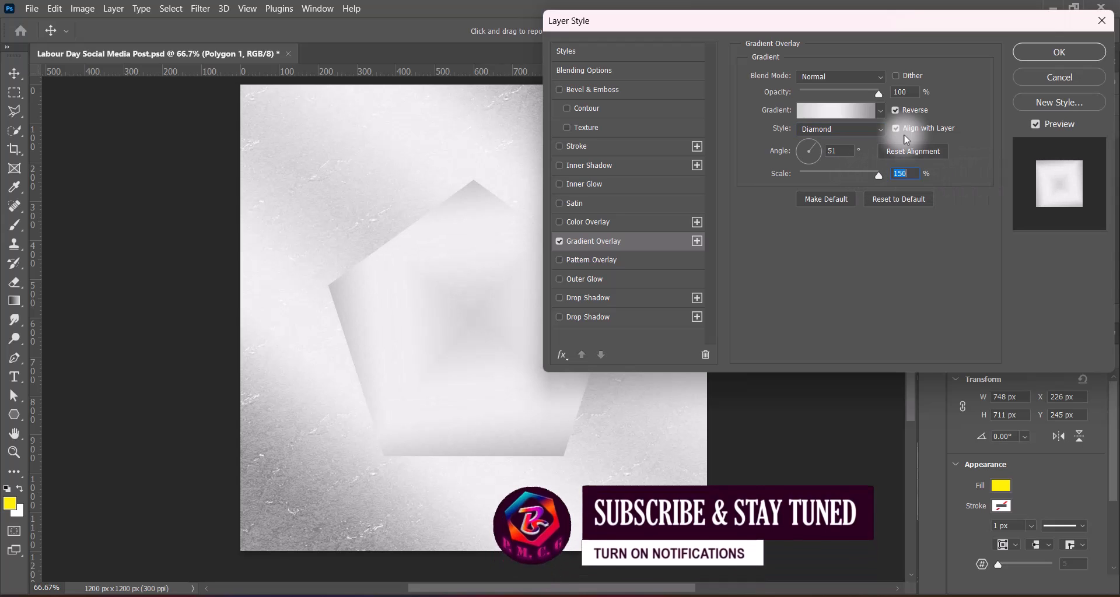
Turn off Reverse for the pentagon's gradient overlay, set its scale to 108%, and apply the style.
click(895, 110)
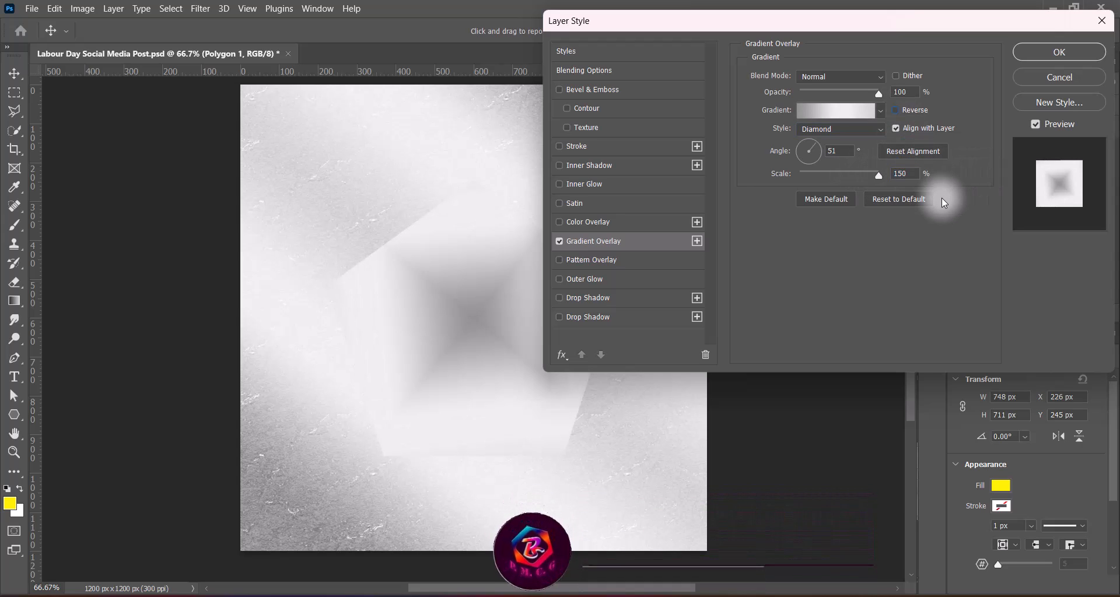
drag(879, 175, 852, 173)
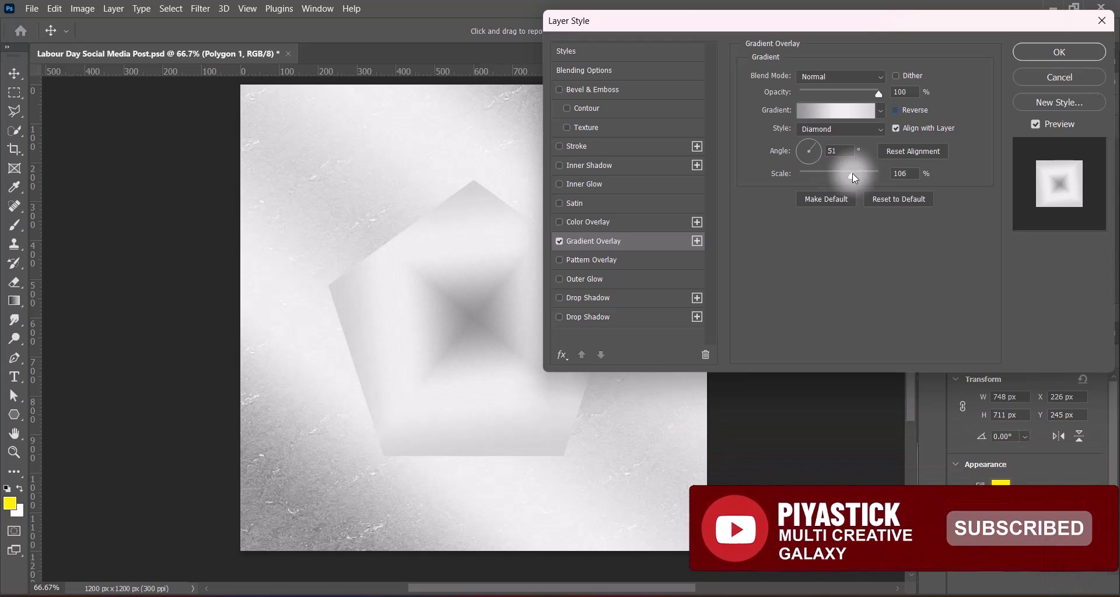
click(895, 110)
click(895, 110)
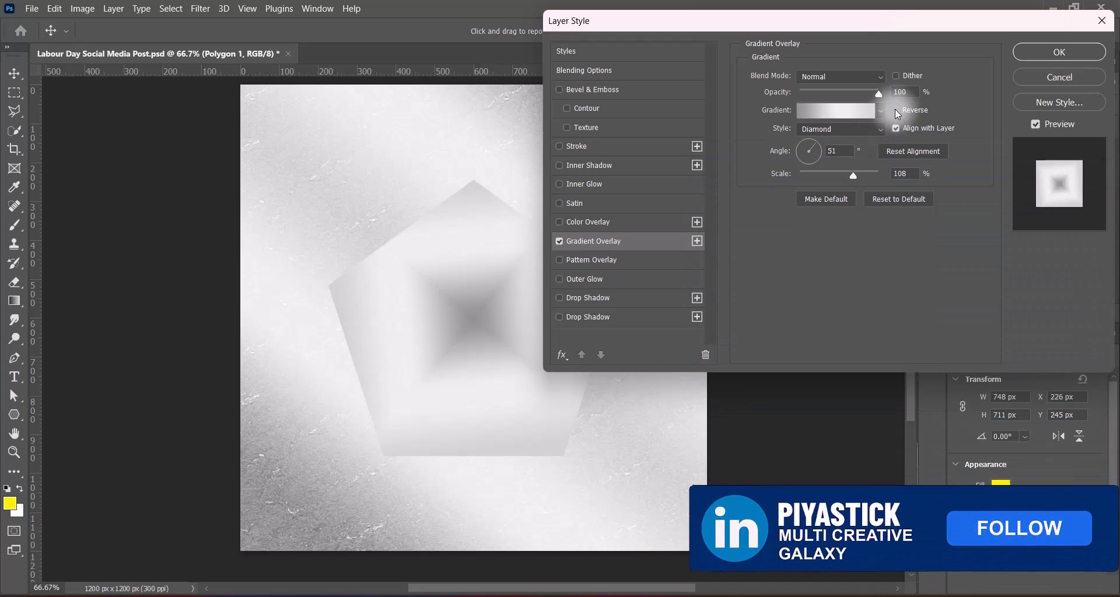
click(1060, 52)
Enlarge the pentagon to about 857 by 815 px and centre it on the canvas.
key(ctrl+t)
drag(473, 456, 473, 484)
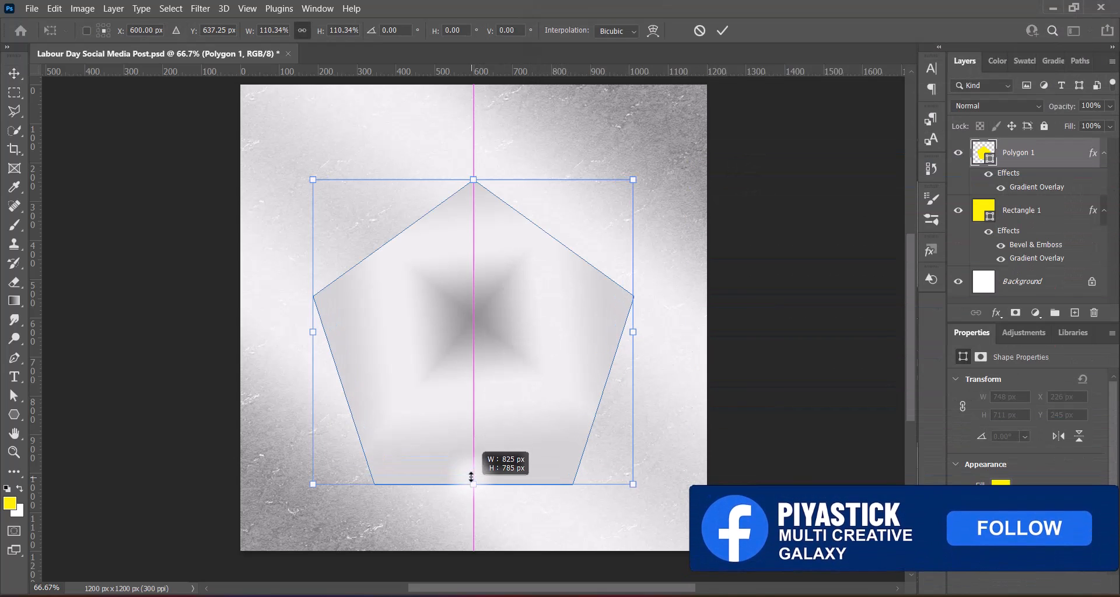
drag(474, 179, 474, 167)
mouse_move(491, 345)
mouse_down()
mouse_move(492, 313)
mouse_move(489, 337)
mouse_up()
key(Return)
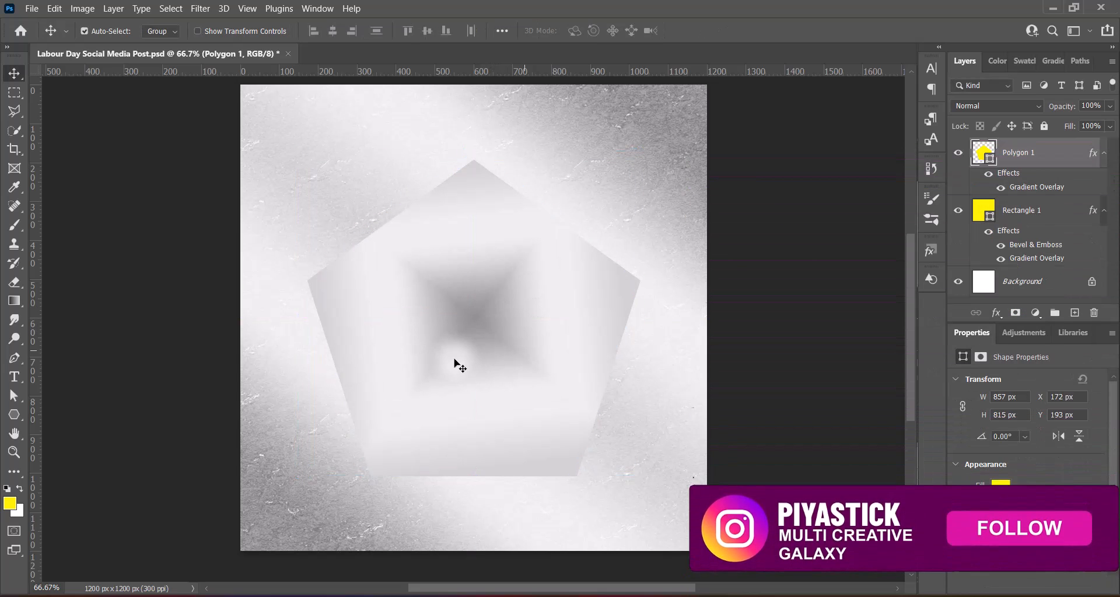
Convert the pentagon layer to a smart object and apply a Vibrance adjustment of 100.
right_click(1068, 154)
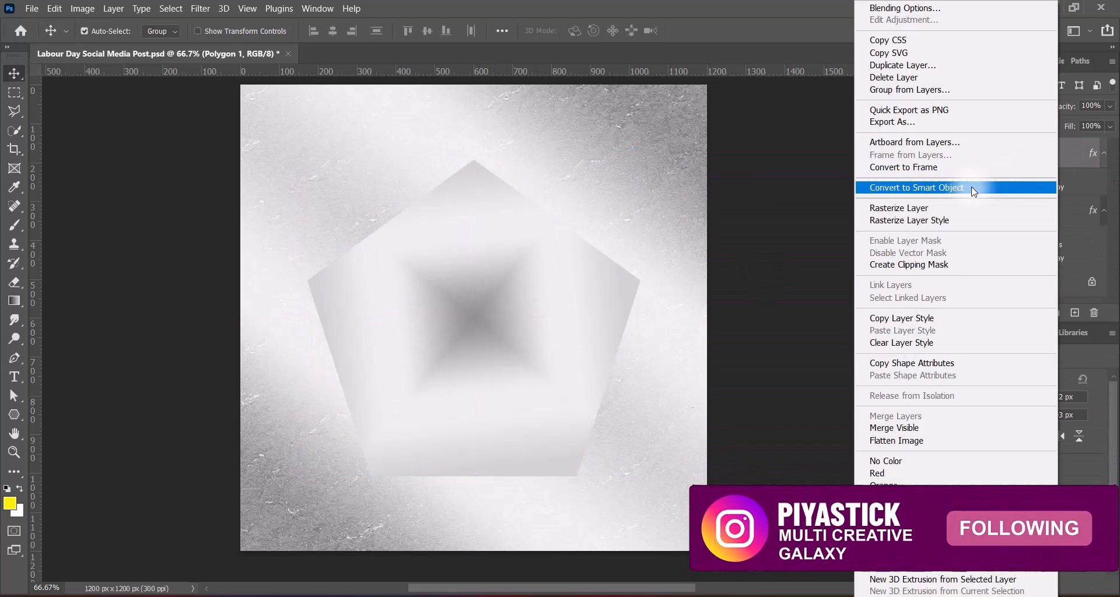
click(988, 182)
click(82, 8)
click(251, 100)
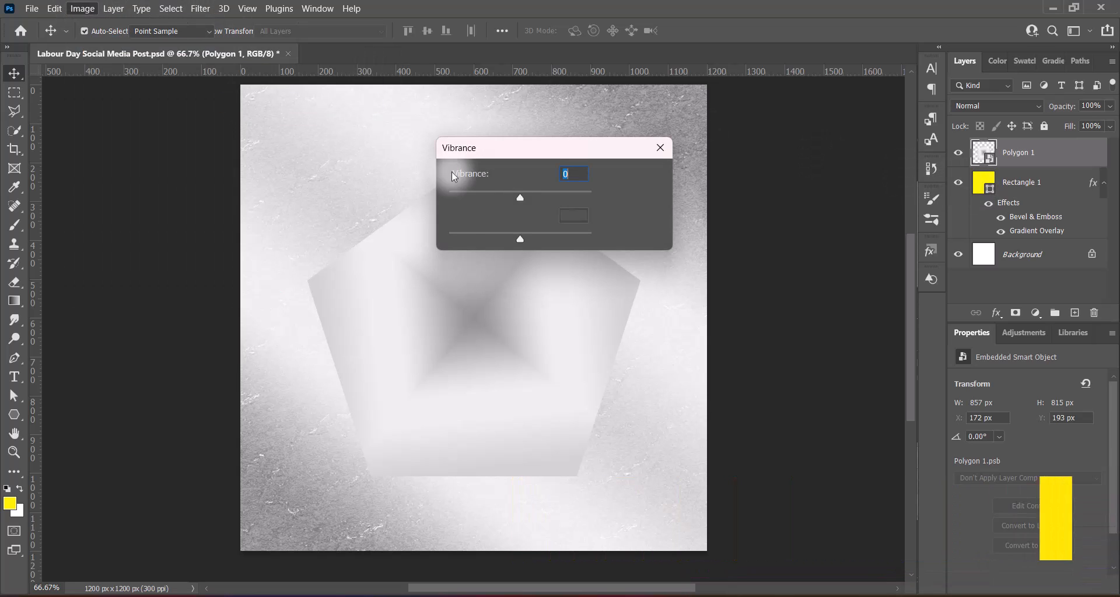
text(100)
click(636, 176)
Apply a Hue/Saturation adjustment to the pentagon smart object.
click(82, 8)
mouse_move(111, 43)
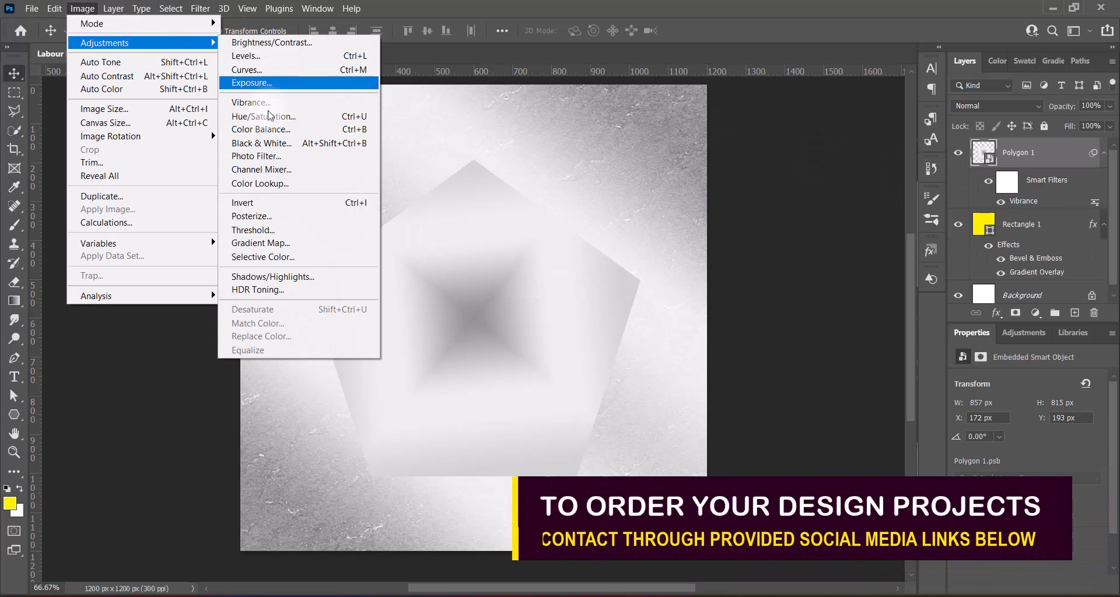
click(257, 112)
click(524, 123)
click(489, 219)
click(677, 126)
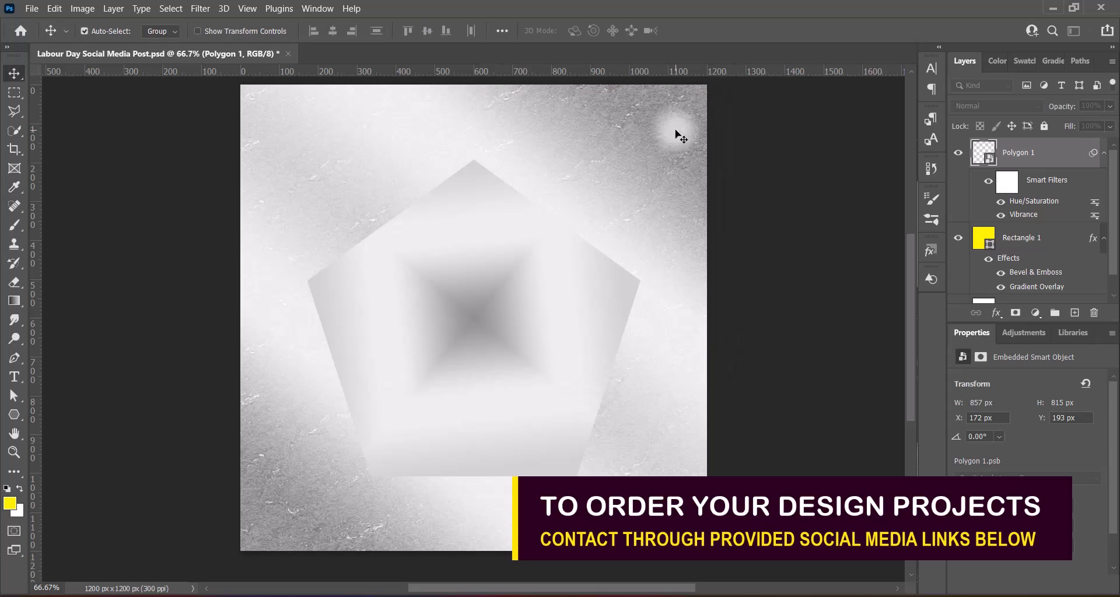
Apply a Levels adjustment to the pentagon smart object that darkens its gray shades.
click(82, 8)
mouse_move(161, 47)
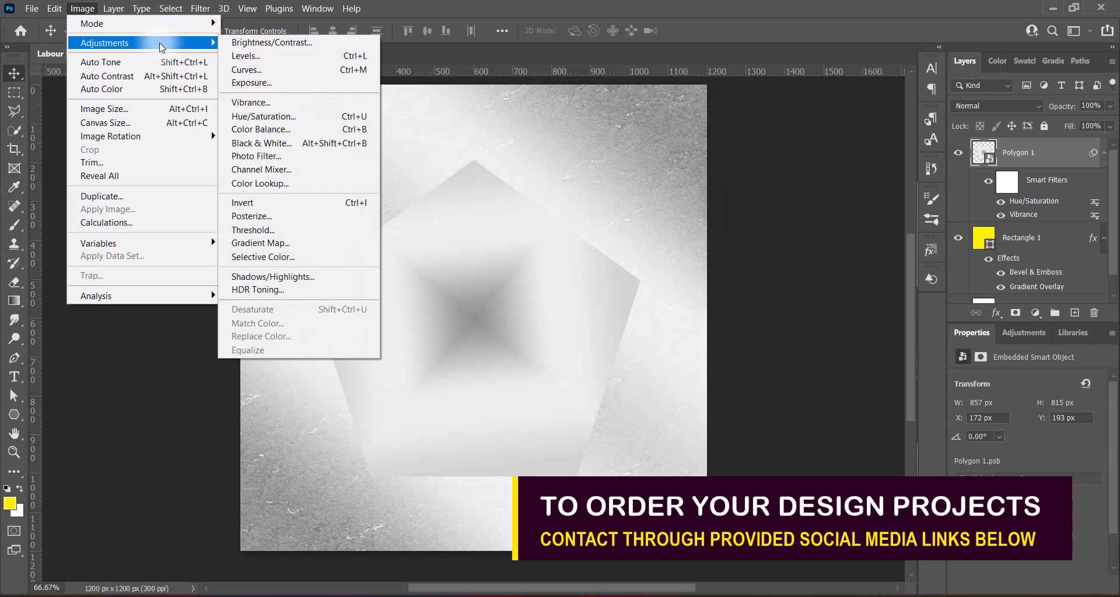
click(245, 56)
click(544, 118)
click(525, 226)
click(666, 121)
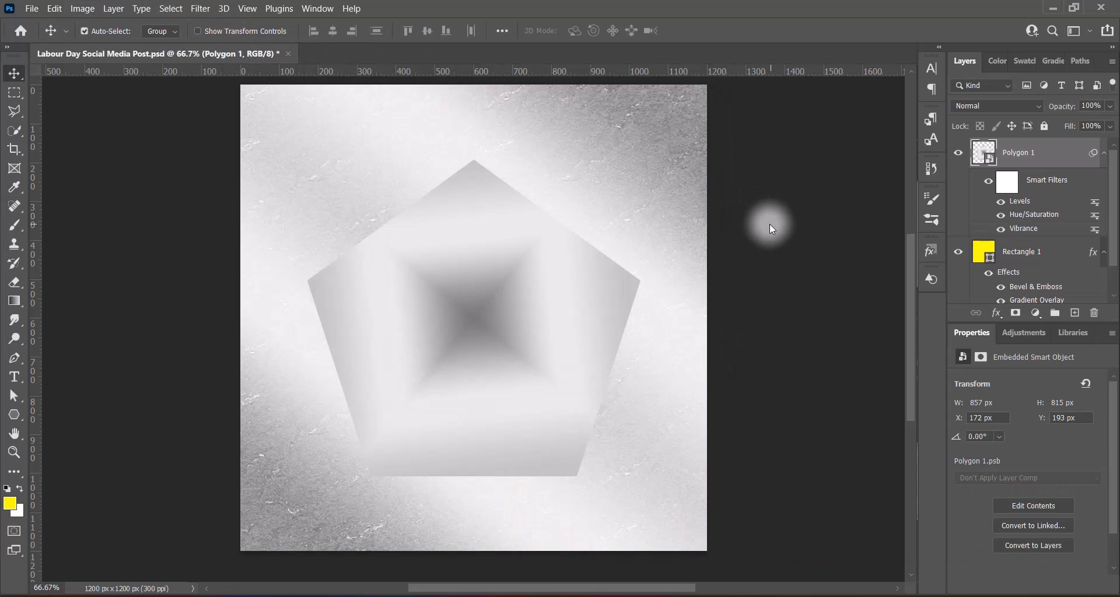
Convert the adjusted pentagon to a smart object again and apply a Radial Blur with Zoom method and Best quality.
right_click(1060, 157)
click(898, 139)
click(200, 9)
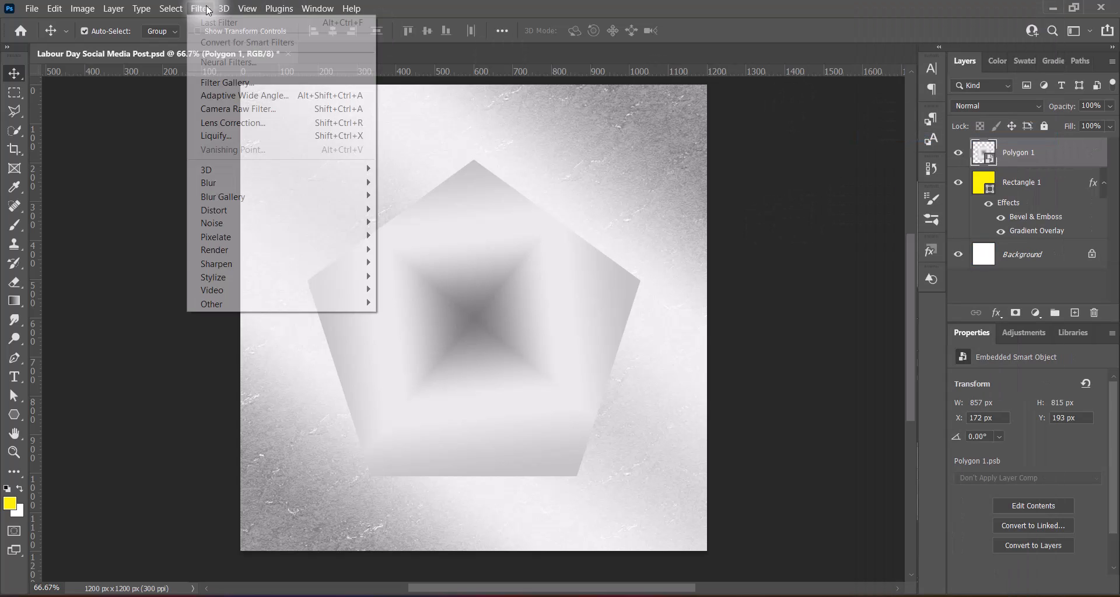
mouse_move(245, 177)
click(420, 282)
click(731, 280)
click(731, 215)
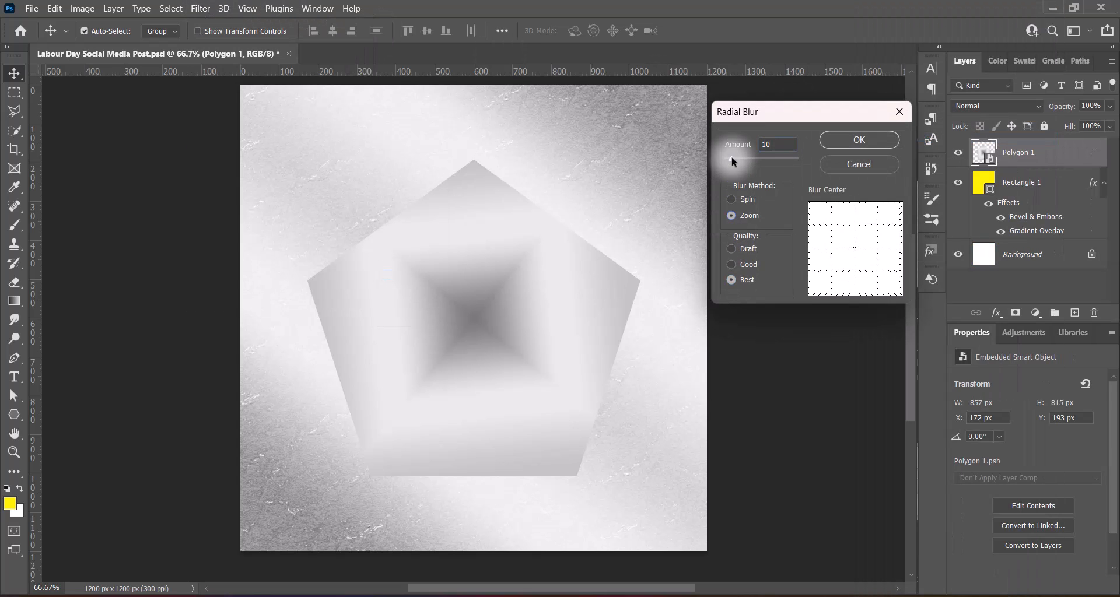
key(Return)
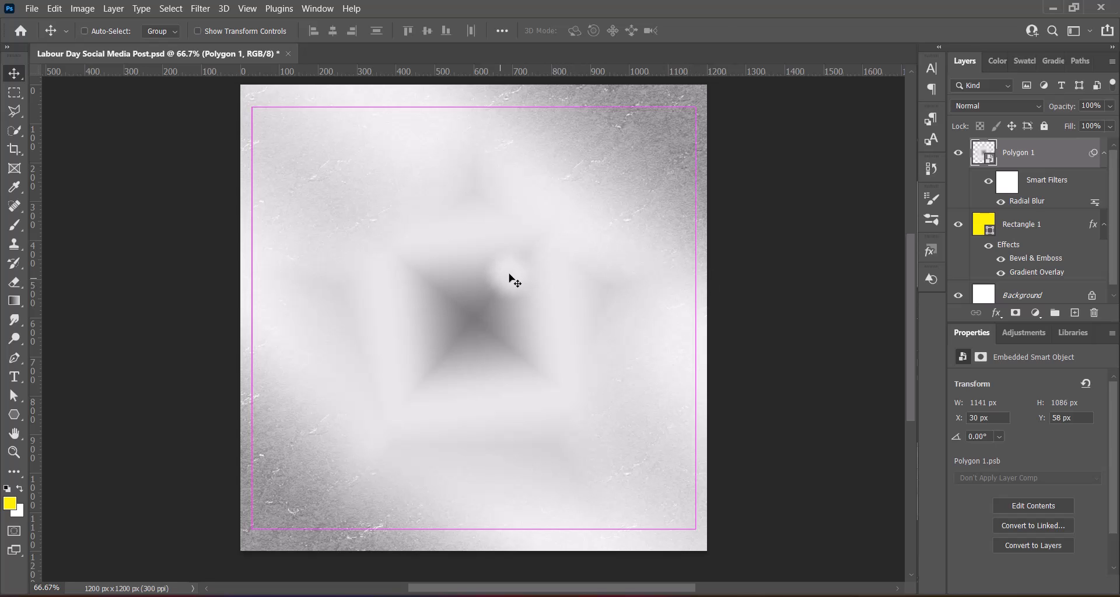
Scale the blurred pentagon up to about 106.67% and centre it on the canvas.
key(ctrl+t)
click(610, 255)
scroll(478, 220, up, 1)
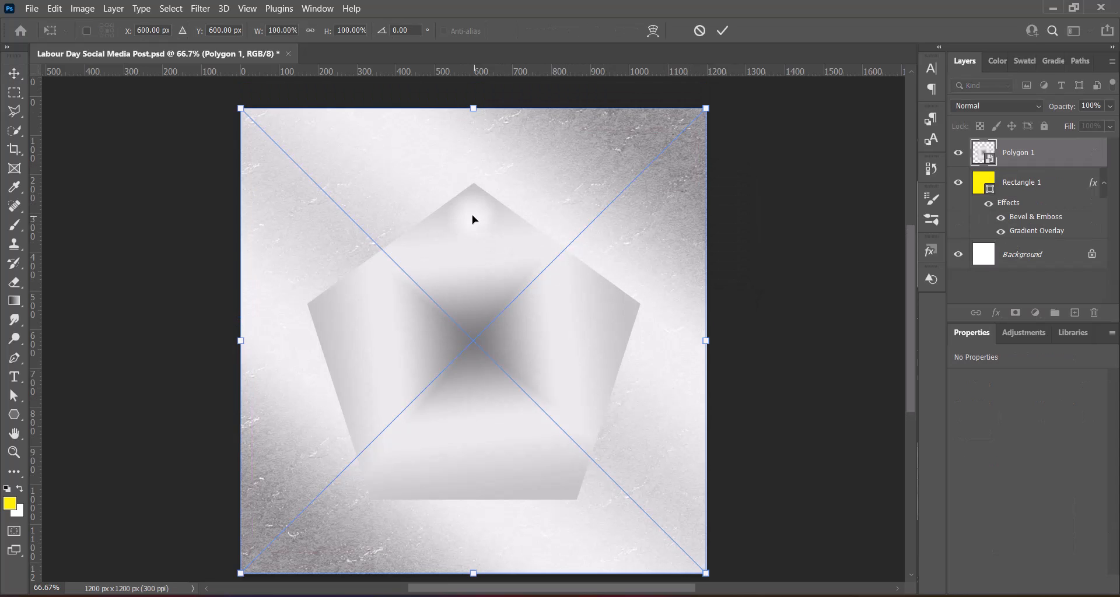
drag(473, 109, 473, 77)
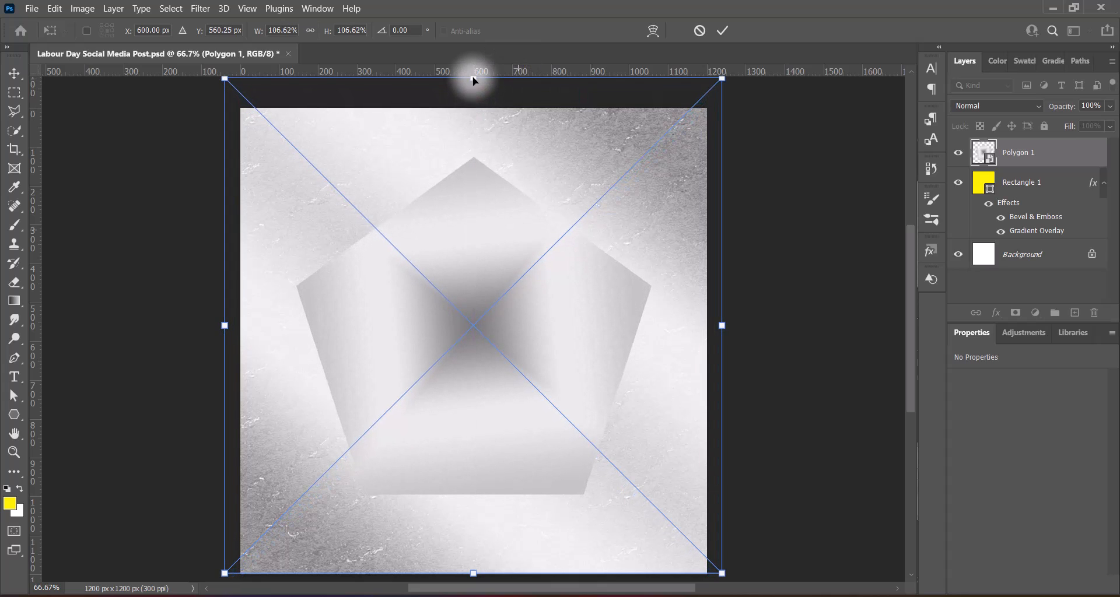
drag(555, 303, 554, 312)
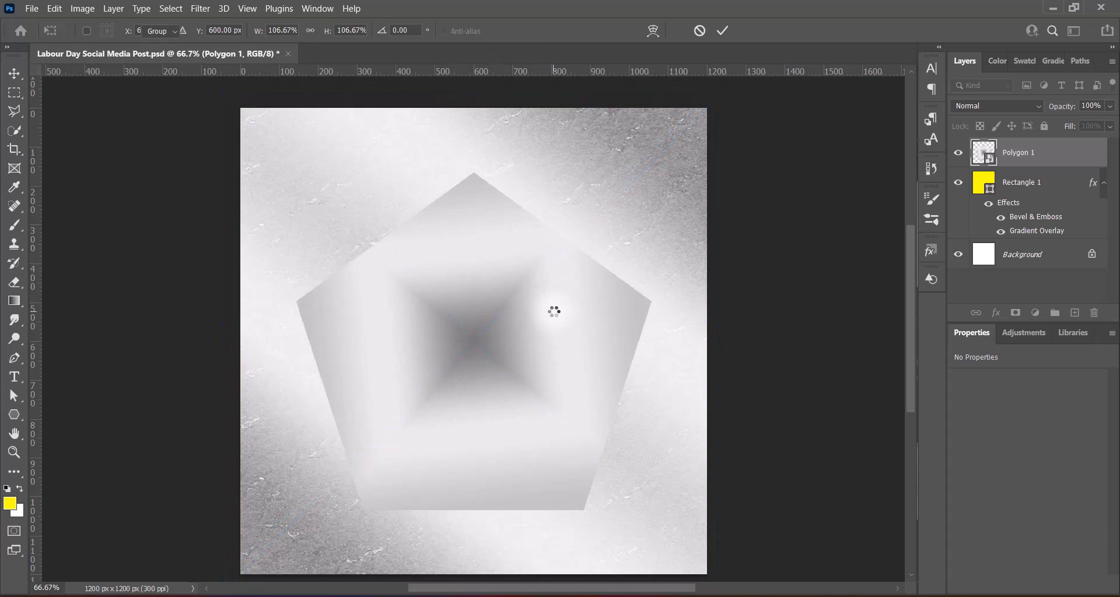
key(Return)
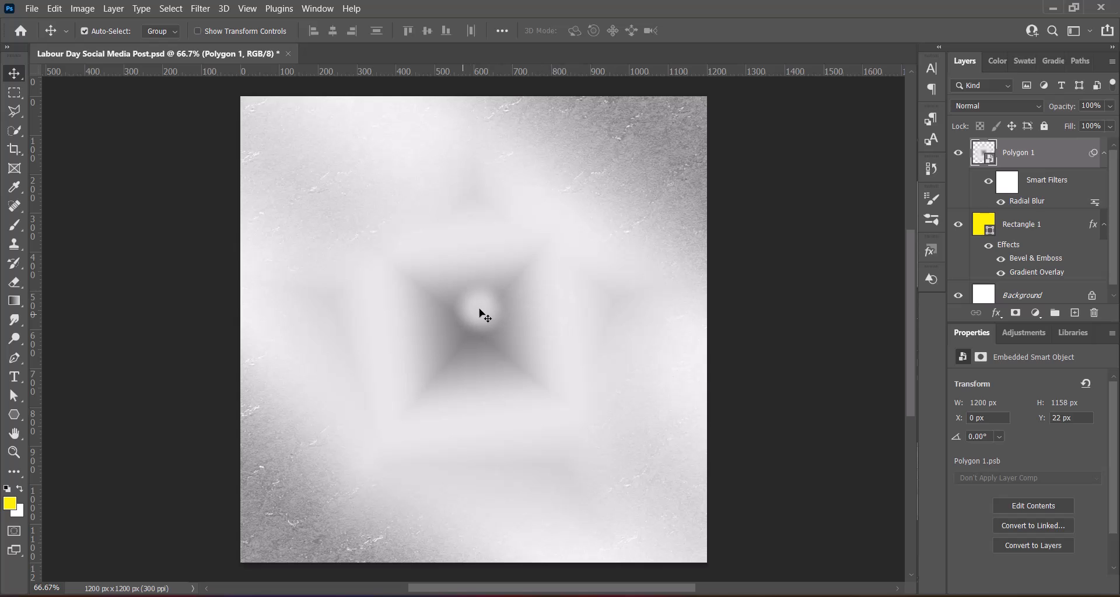
Compare blend modes such as Vivid Light, Linear Burn and Darken for the pentagon and set it to Darker Color.
click(996, 106)
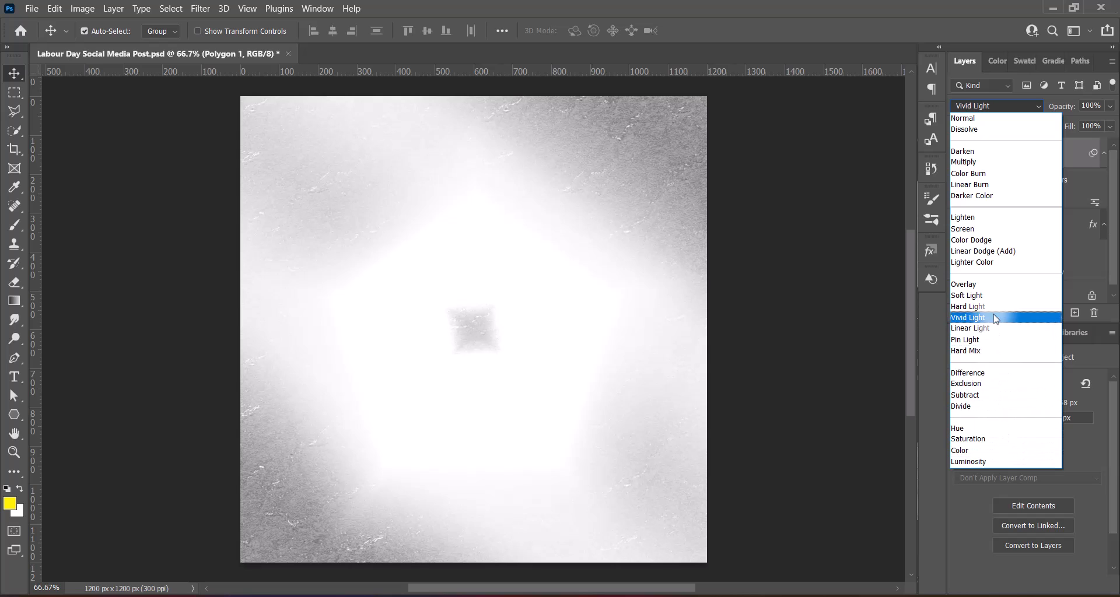
key(Up)
key(Up)
key(Up)
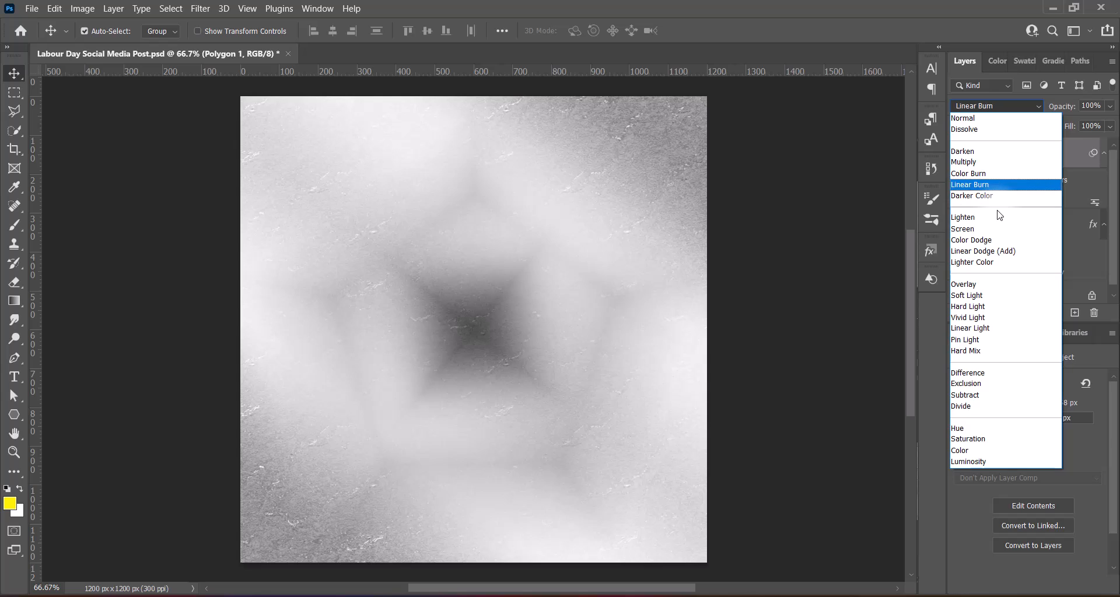
key(Down)
key(Down)
key(Down)
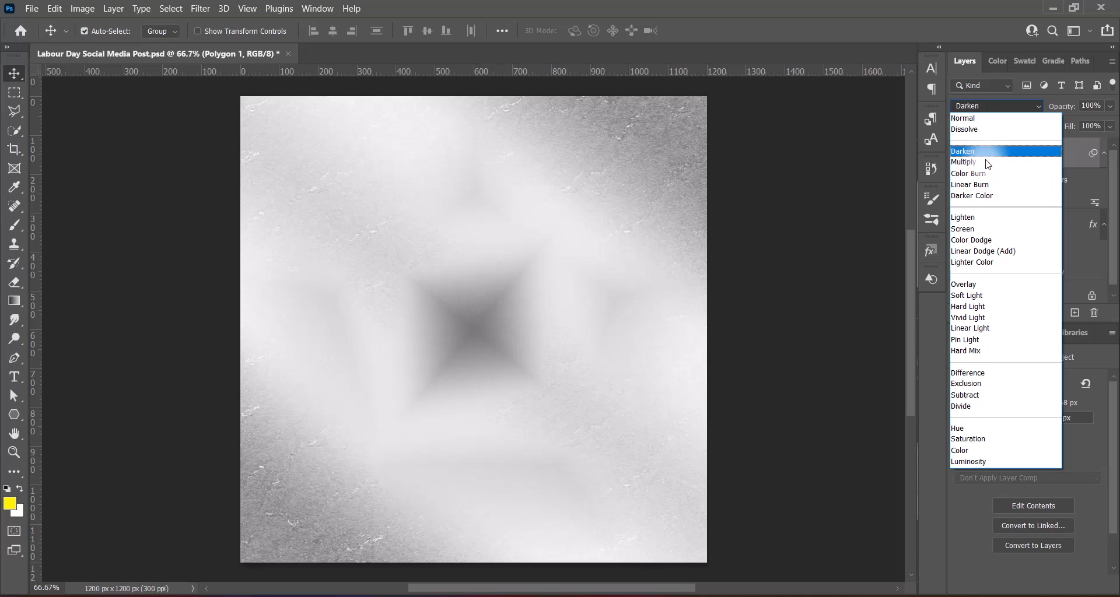
click(816, 402)
Apply a Brightness/Contrast adjustment to the blurred pentagon smart object.
click(82, 8)
mouse_move(102, 43)
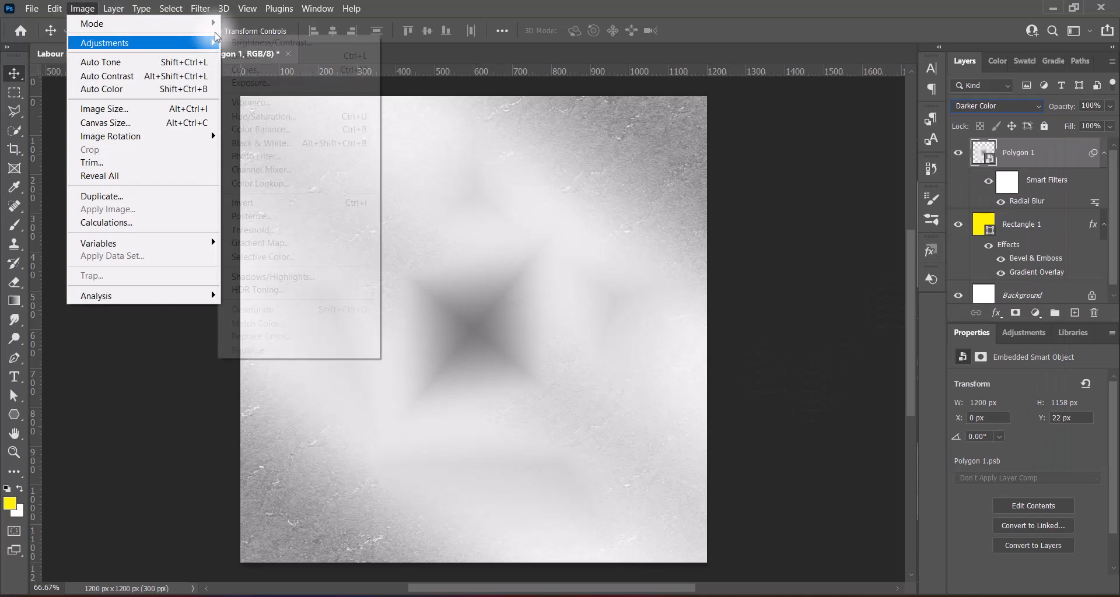
click(251, 43)
drag(646, 215, 385, 222)
click(633, 169)
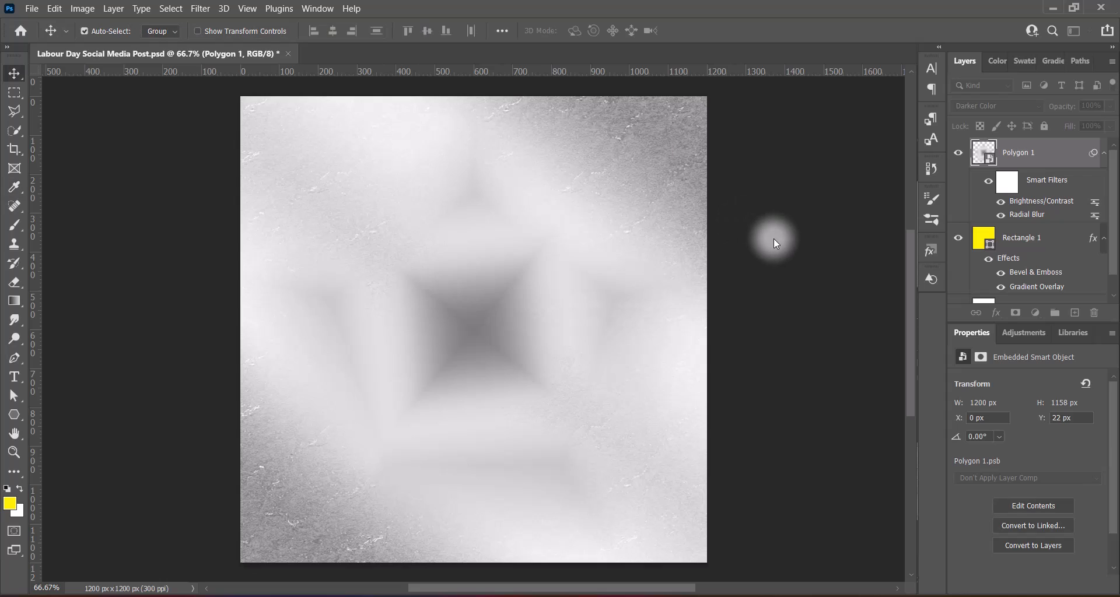
Save the document and add a new layer above the blurred pentagon, ready for a custom shape.
key(ctrl+s)
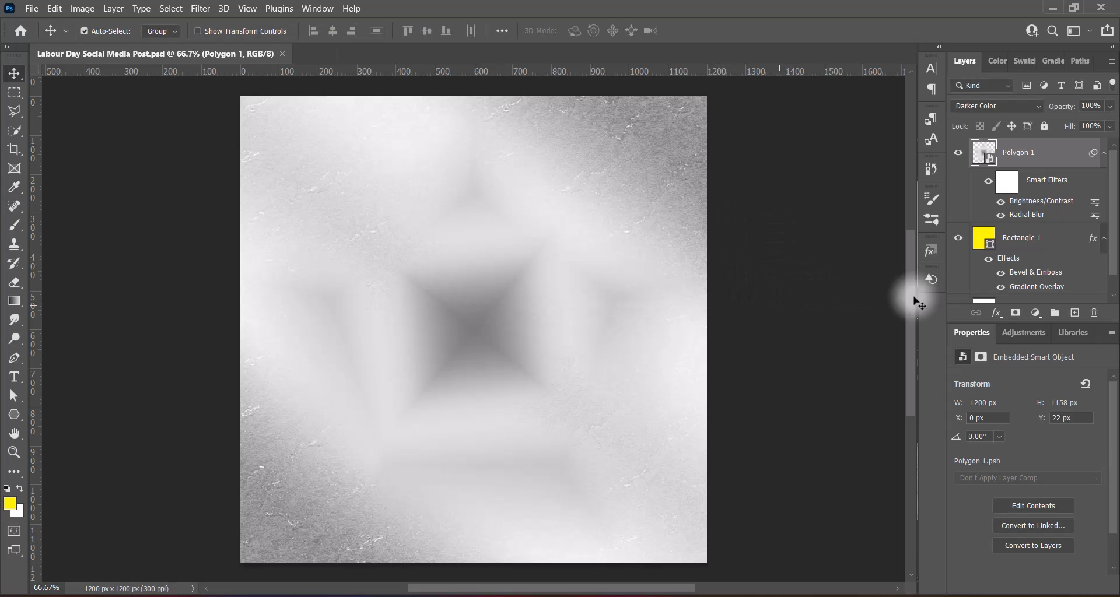
click(1075, 313)
click(18, 414)
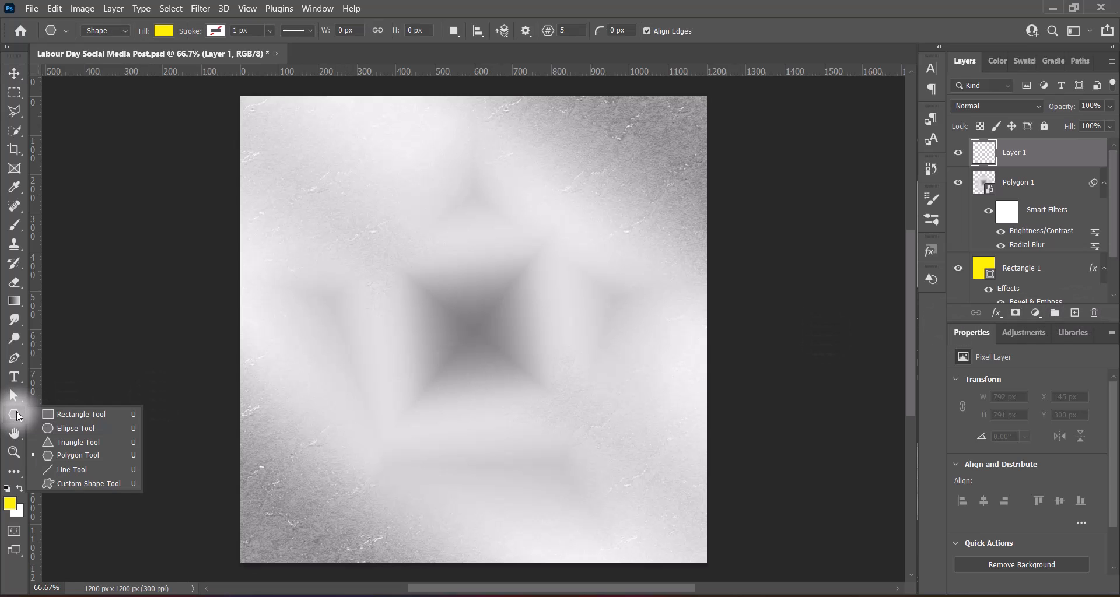
click(69, 484)
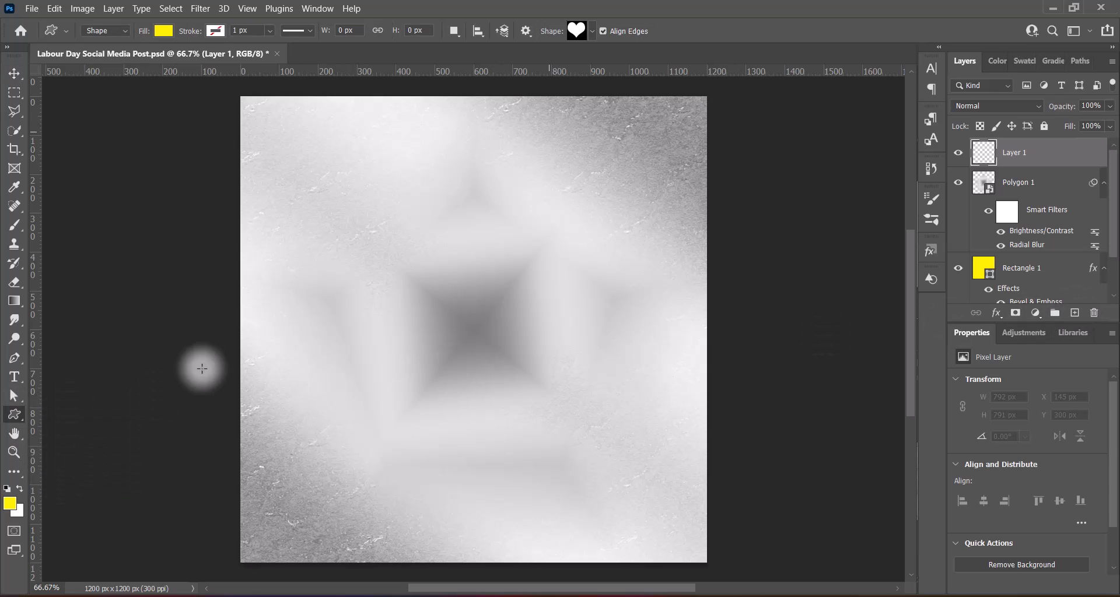
Draw a yellow eight-rayed sun about 681 px wide using the Sun 2 custom shape from the legacy Nature set.
click(588, 30)
click(313, 146)
click(327, 187)
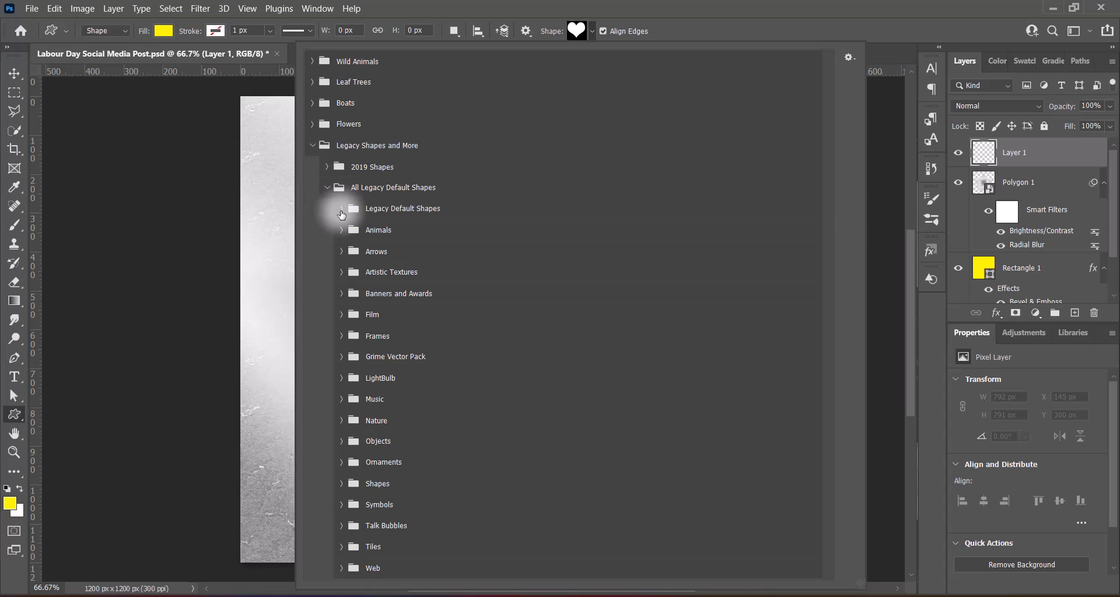
click(341, 209)
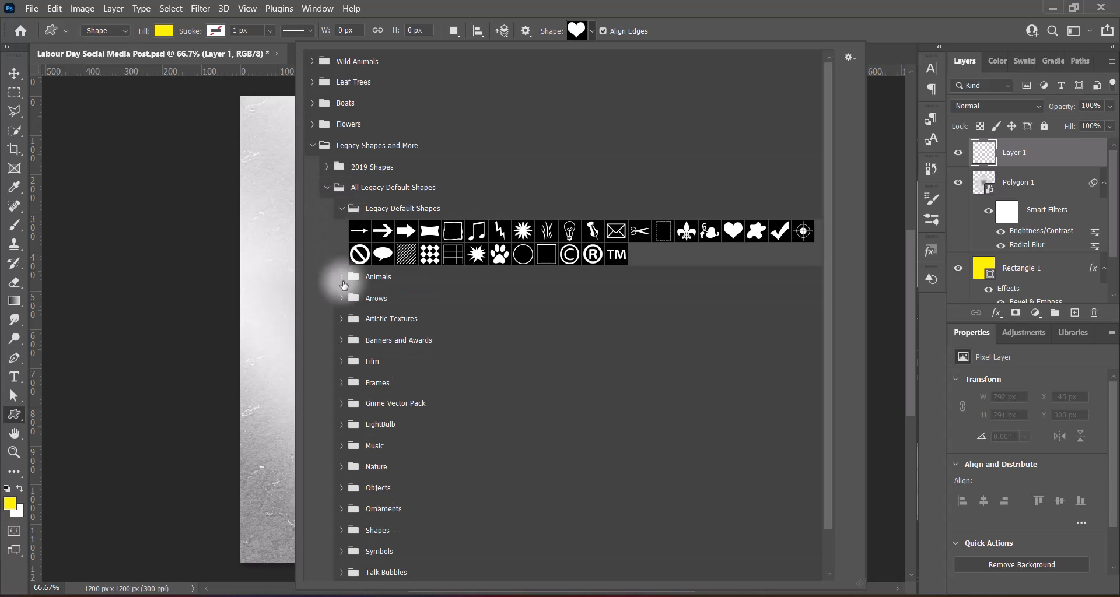
click(341, 319)
click(341, 318)
click(342, 340)
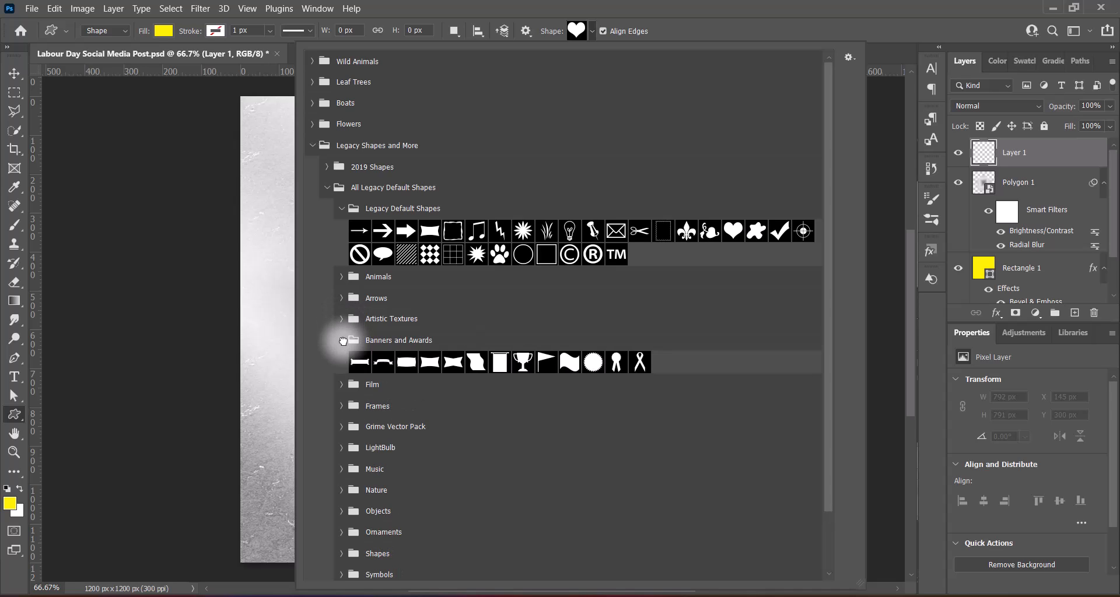
click(343, 340)
click(341, 382)
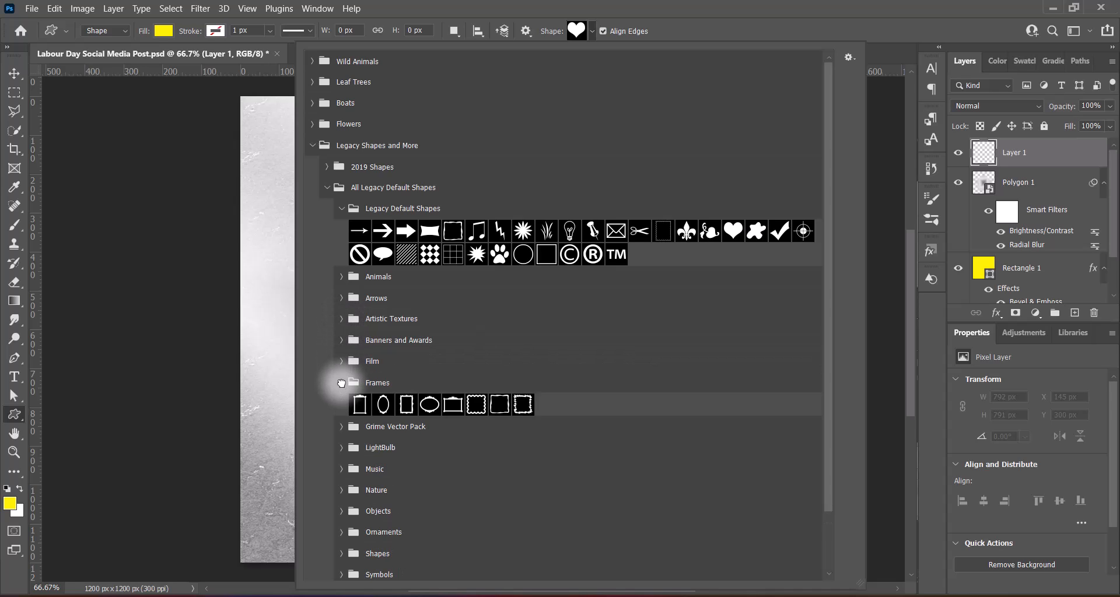
click(341, 382)
scroll(374, 420, down, 1)
click(342, 391)
click(343, 391)
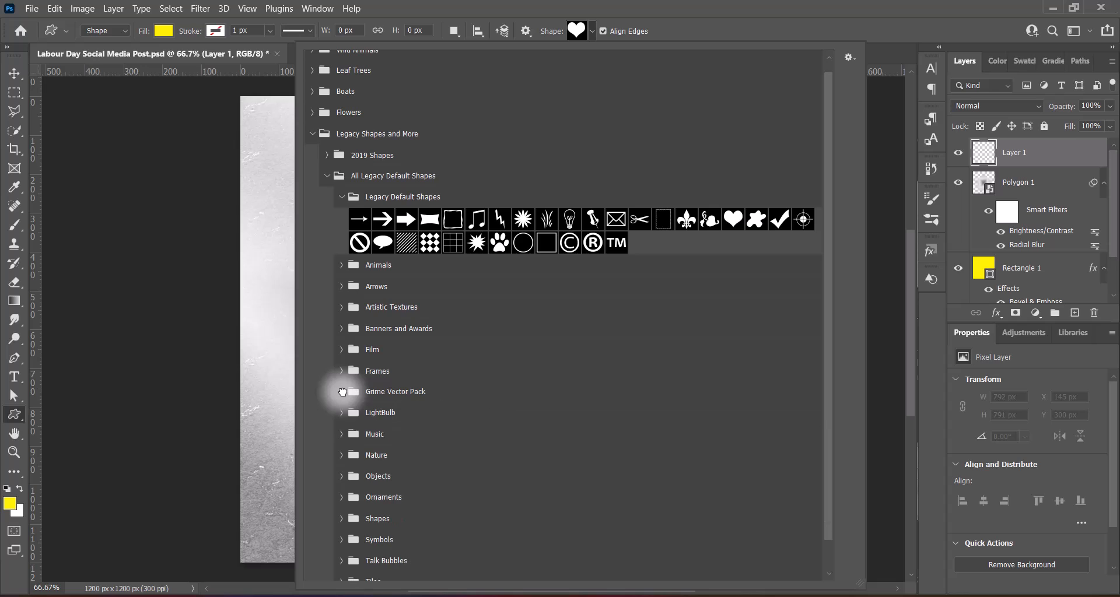
click(342, 455)
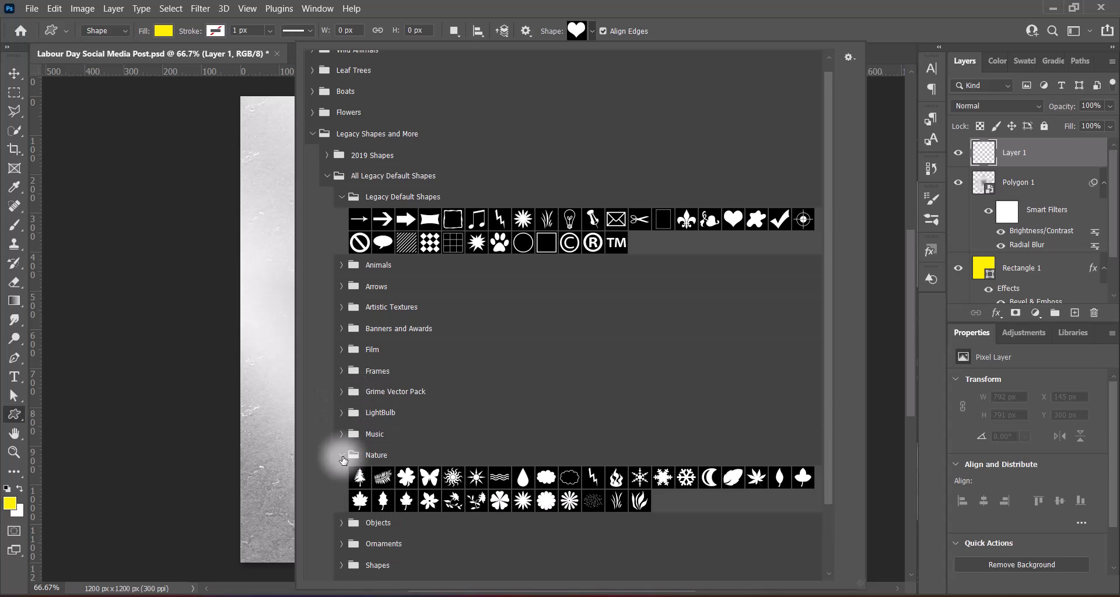
click(476, 478)
click(707, 13)
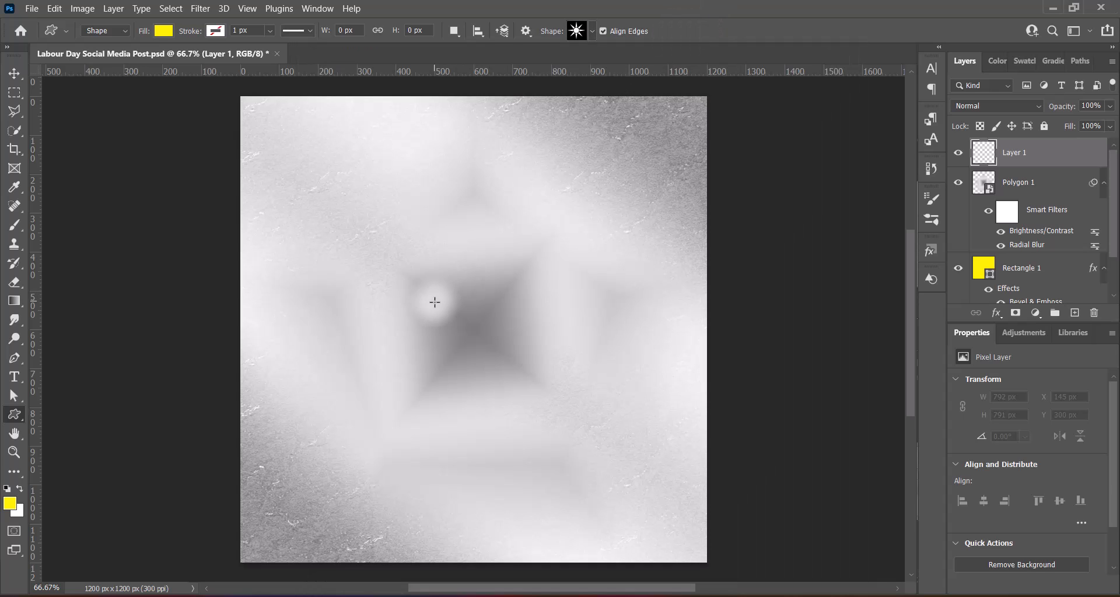
drag(397, 241, 662, 505)
Centre the sun on the canvas and scale it up to about 919 px wide.
click(14, 73)
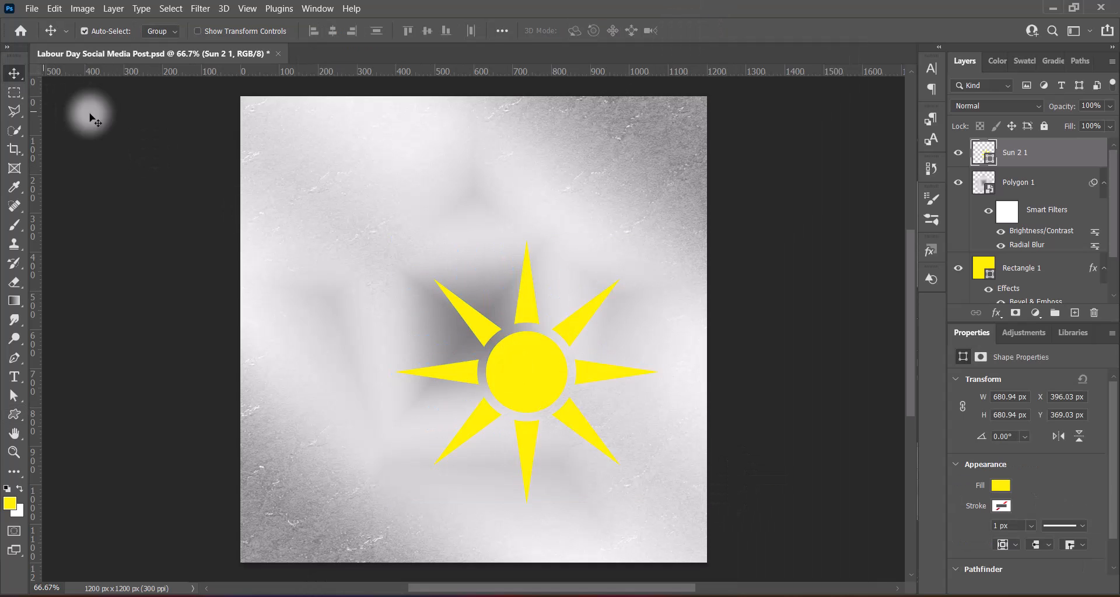
drag(527, 378, 471, 331)
key(ctrl+t)
drag(472, 191, 461, 107)
drag(480, 277, 475, 320)
key(Return)
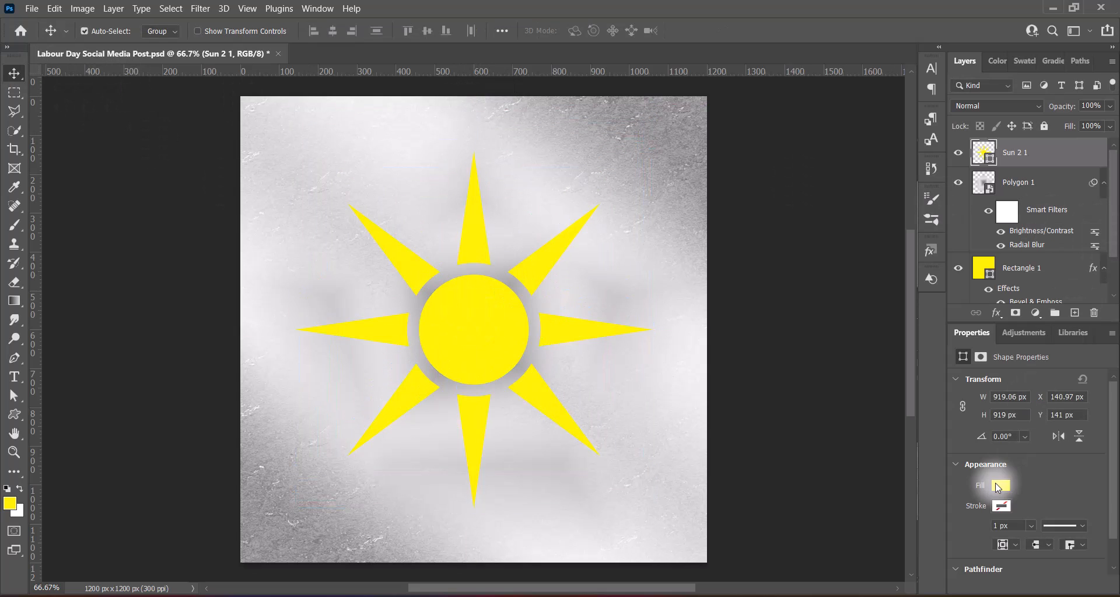
Remove the sun's fill and give it a black stroke.
click(998, 487)
click(925, 374)
click(998, 486)
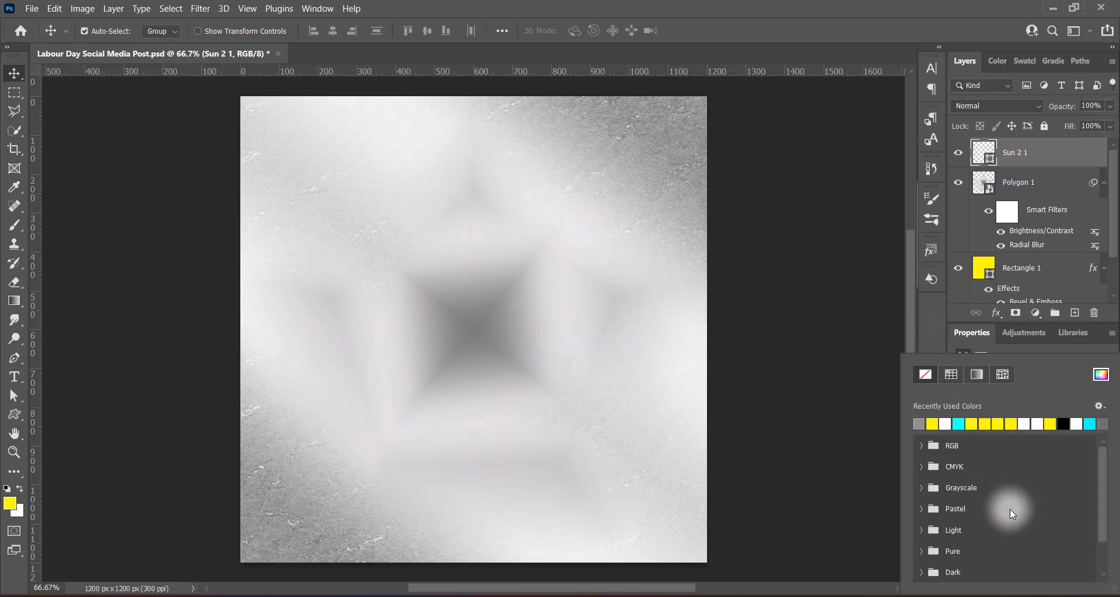
click(1063, 424)
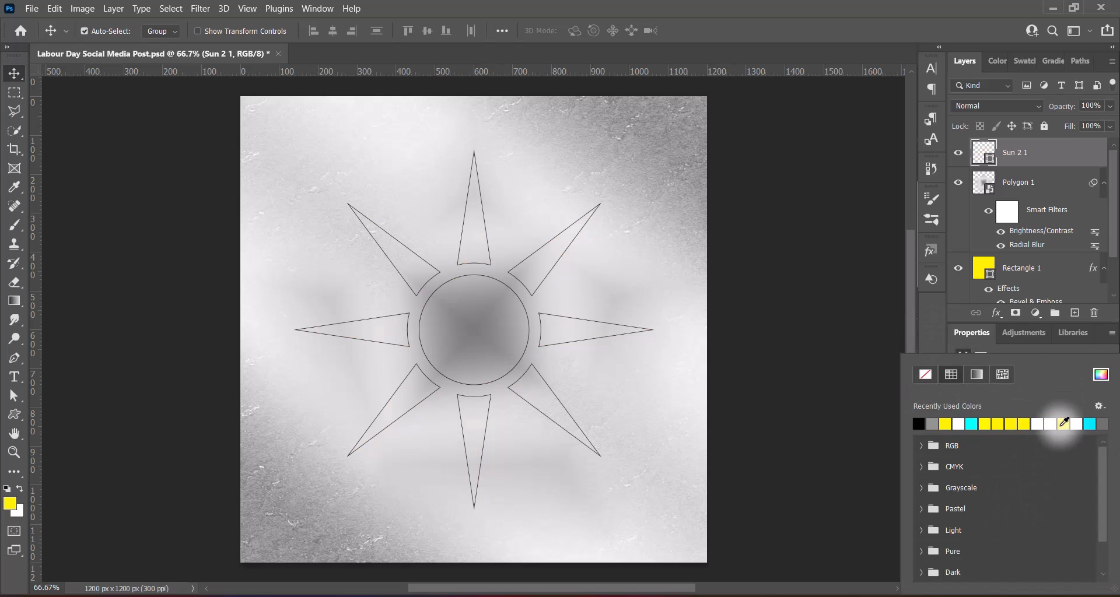
click(935, 331)
Make the sun's outline dashed and set its stroke width to 15.60 px.
click(1064, 525)
click(1059, 511)
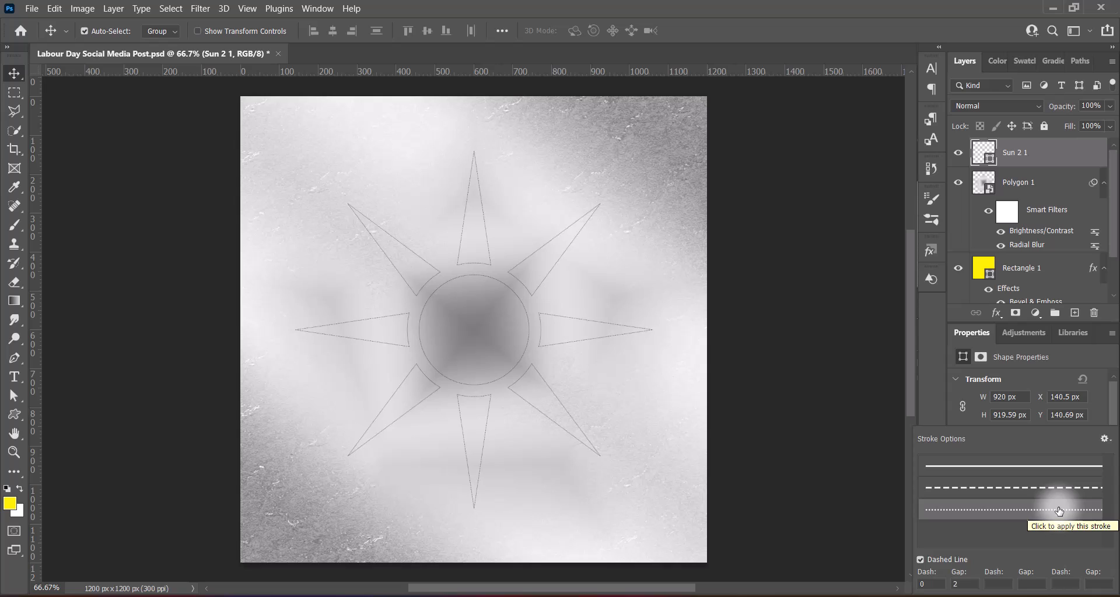
click(935, 397)
click(1031, 526)
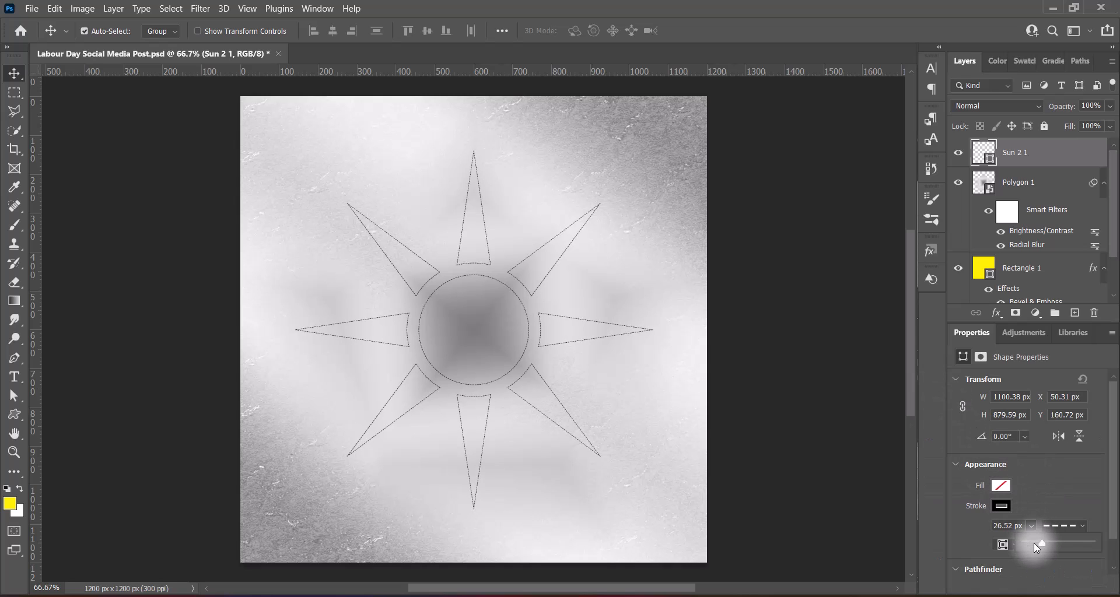
mouse_move(1044, 544)
mouse_down()
mouse_move(1058, 542)
mouse_move(1041, 544)
mouse_up()
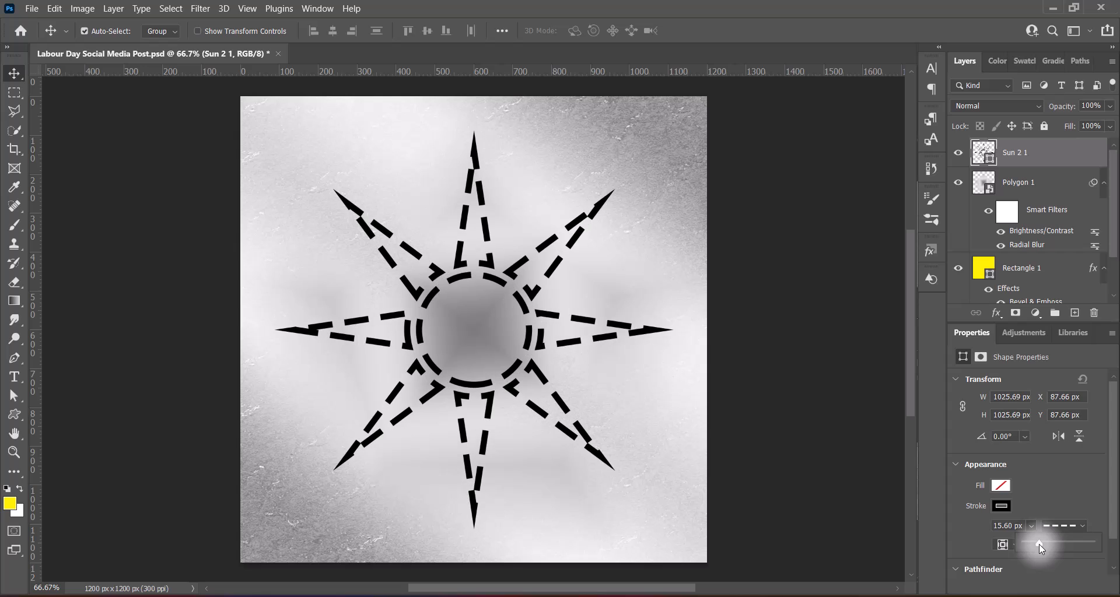
Convert the sun to a smart object and apply a Radial Blur with amount 100, Zoom method and Best quality.
right_click(1012, 148)
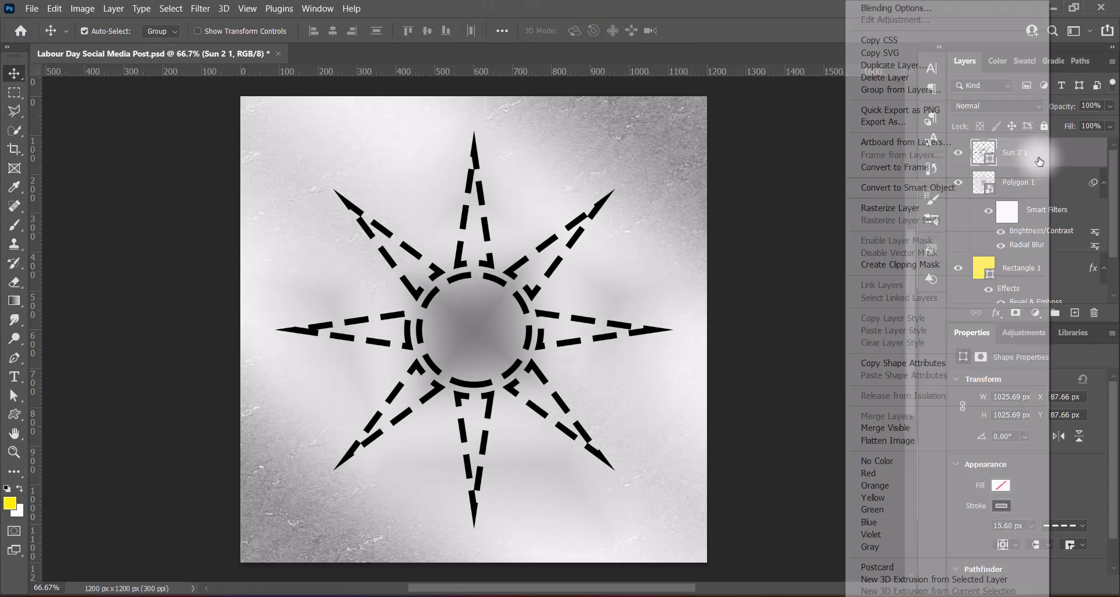
click(982, 184)
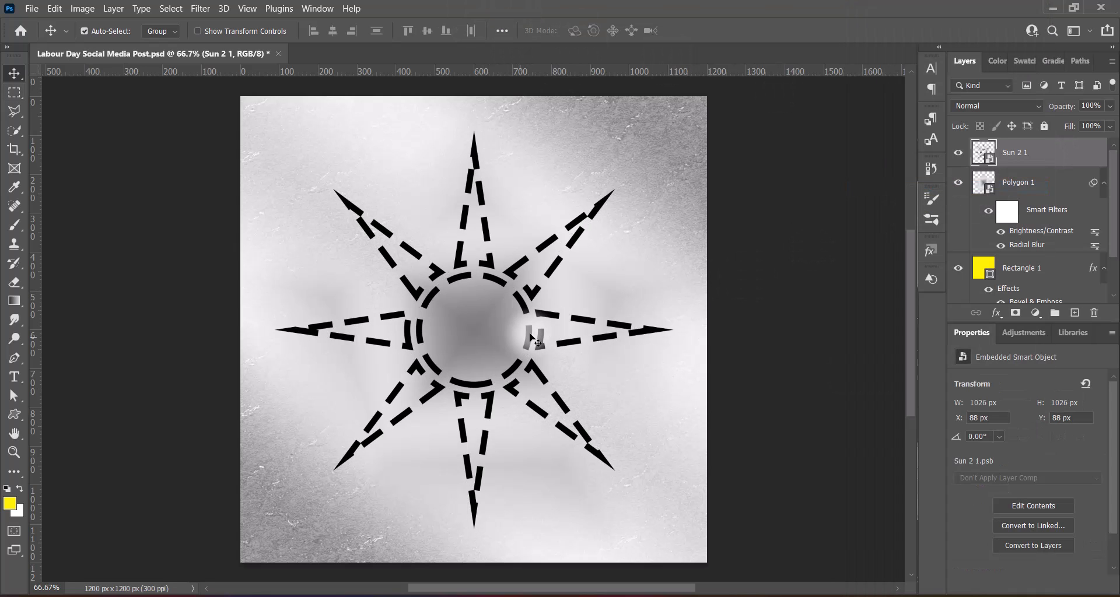
click(200, 8)
mouse_move(250, 183)
click(412, 279)
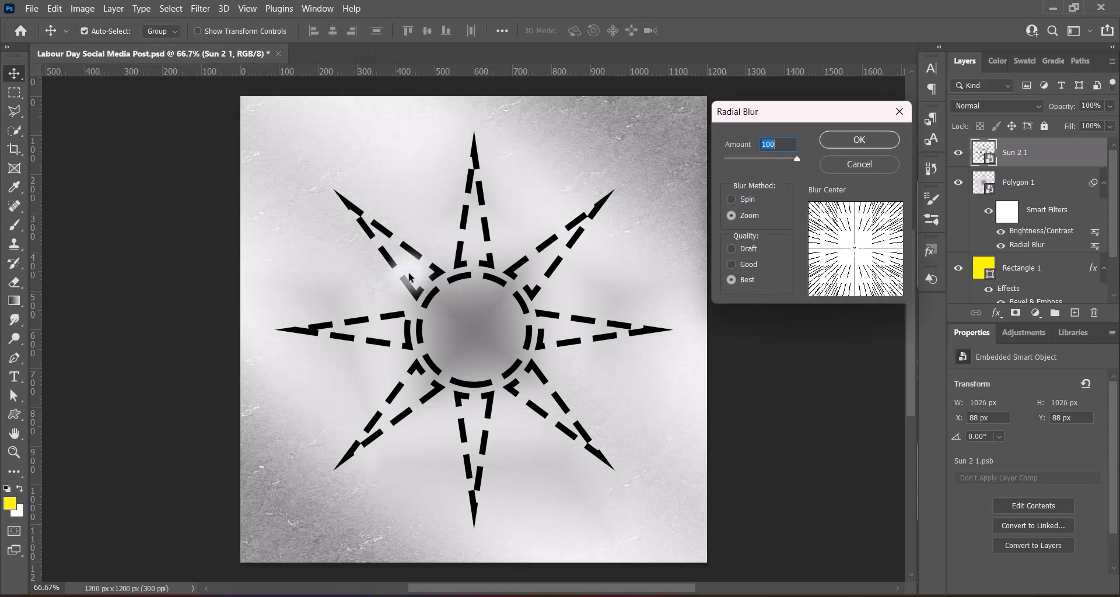
click(842, 143)
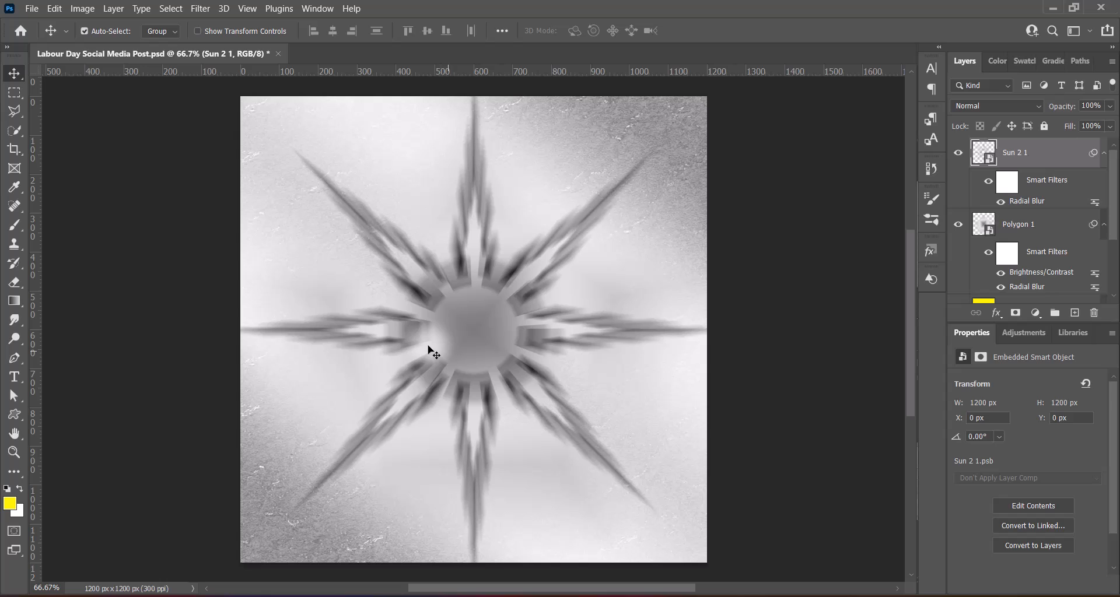
Apply the Radial Blur to the sun twice more with amount 100, Zoom method and Best quality.
click(200, 9)
mouse_move(251, 182)
click(412, 279)
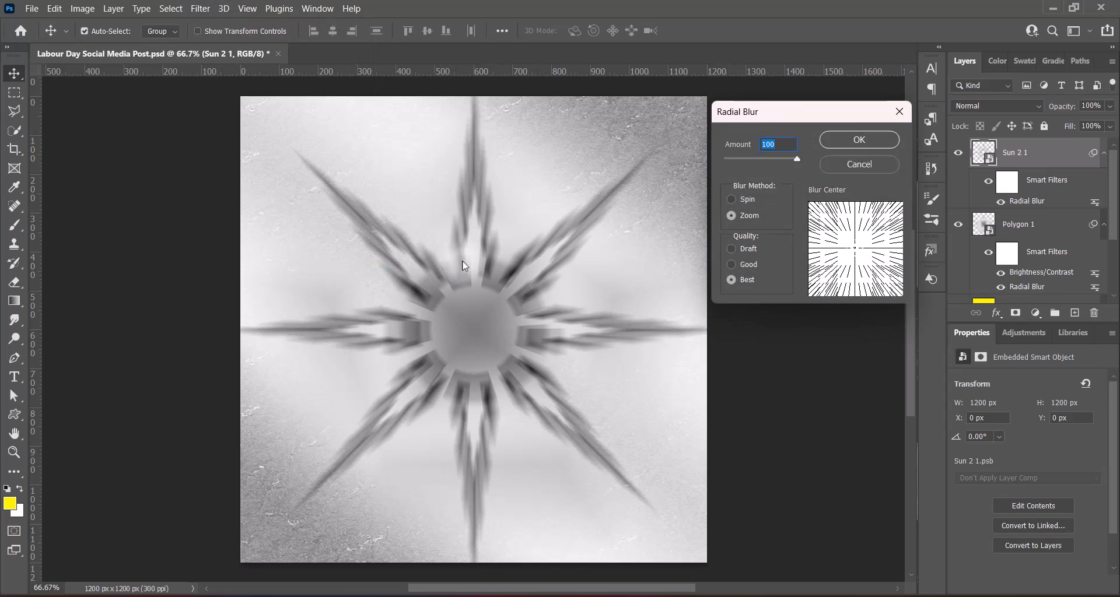
key(Return)
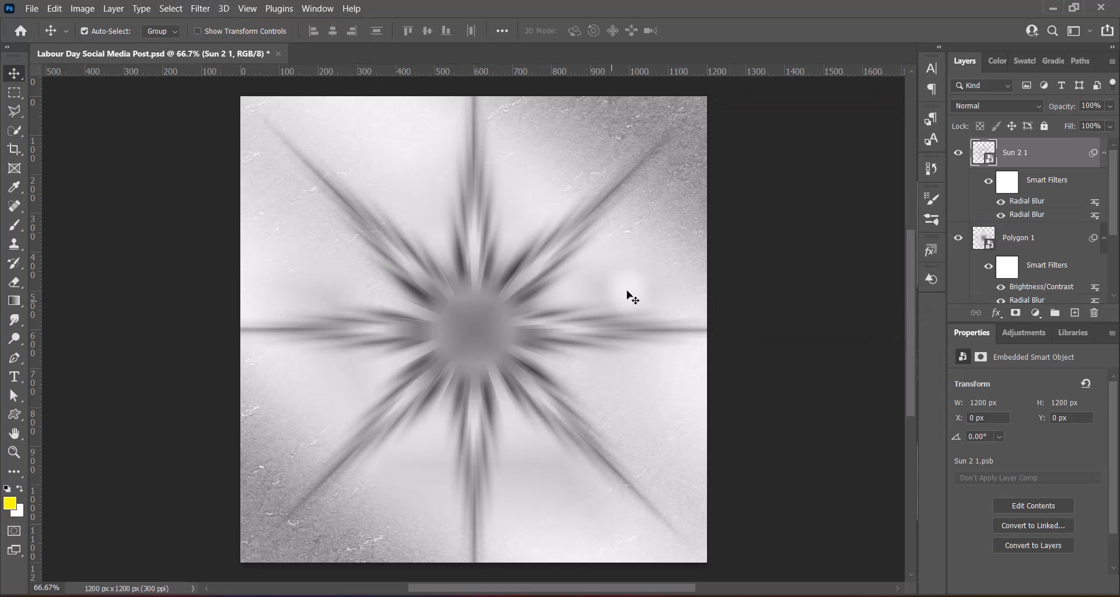
click(200, 8)
mouse_move(251, 182)
click(411, 279)
key(Return)
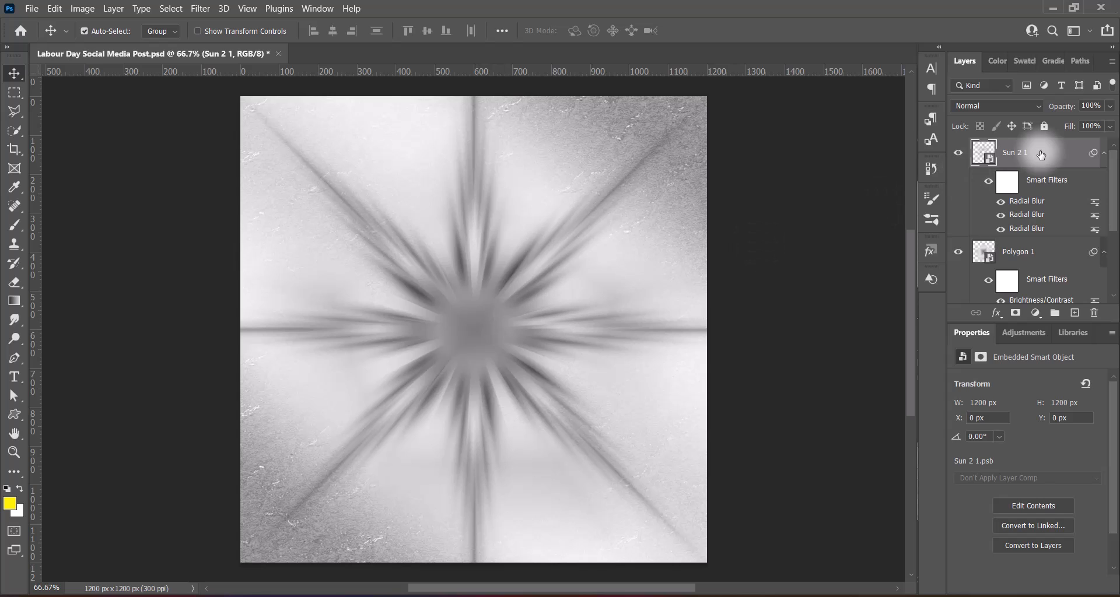
Convert the blurred sun to a smart object again and apply Levels with the Increase Contrast 3 preset.
click(1104, 152)
click(82, 8)
click(362, 56)
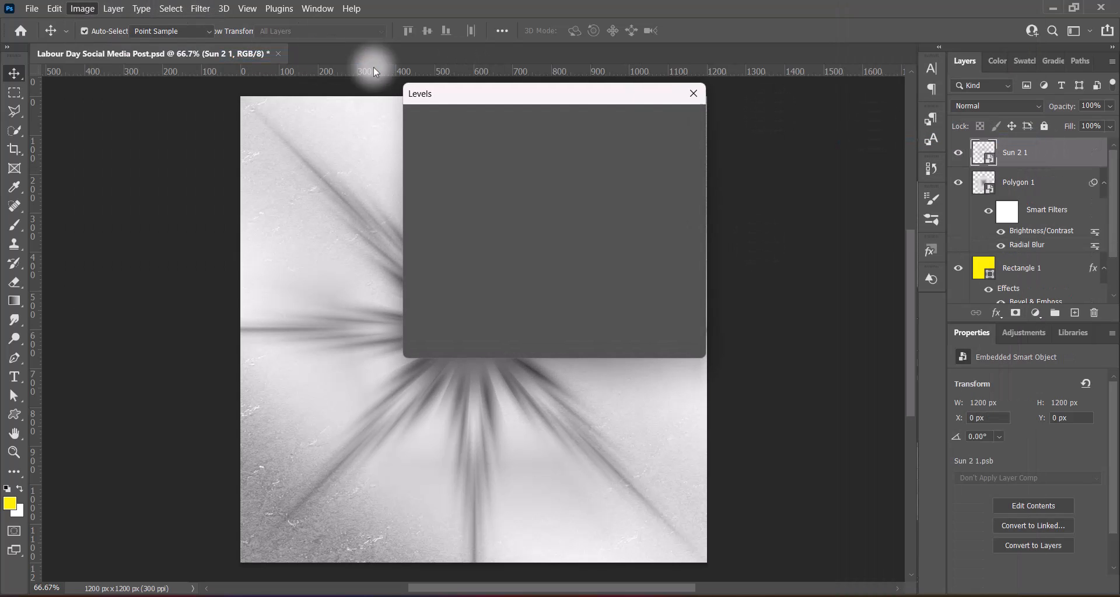
click(775, 119)
click(770, 201)
click(919, 122)
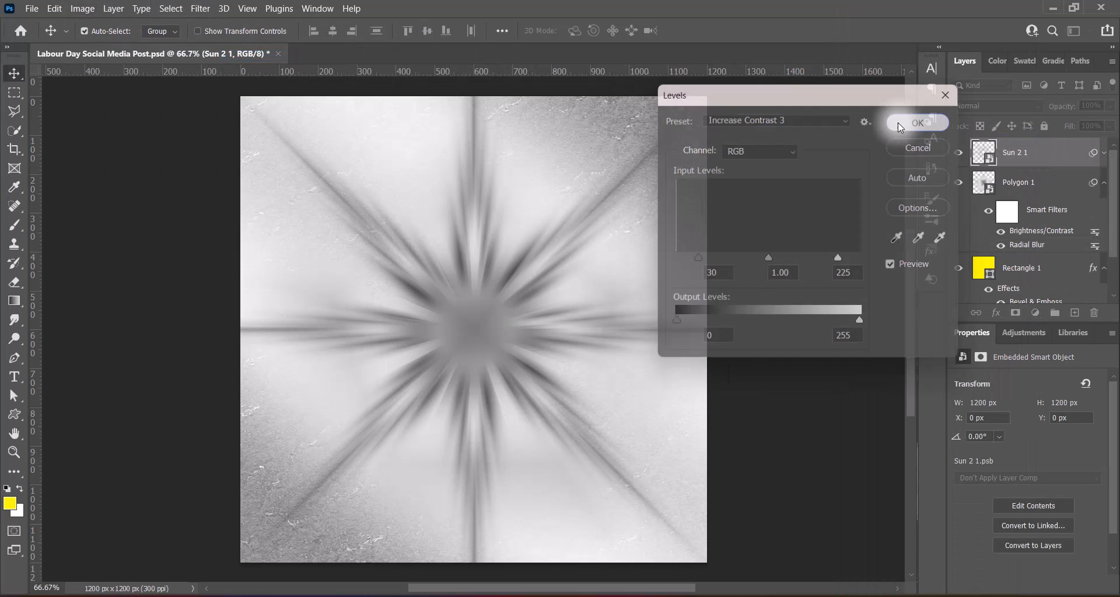
Apply a preset Hue/Saturation adjustment to the blurred sun.
click(83, 9)
mouse_move(105, 43)
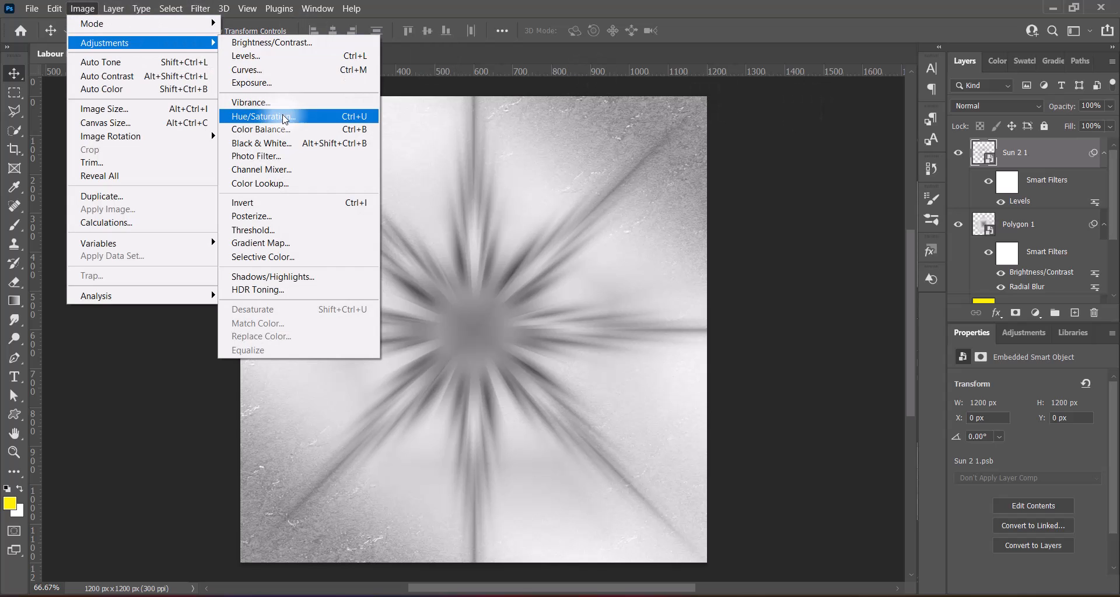
click(287, 111)
click(525, 124)
click(472, 244)
click(676, 127)
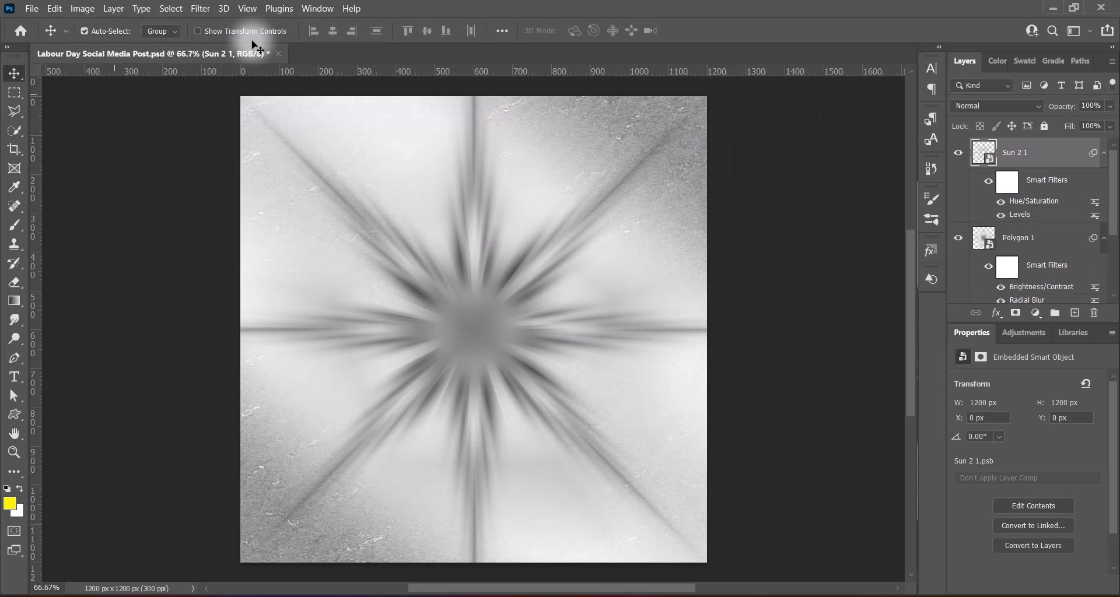
Apply a second Hue/Saturation adjustment to the sun using the Sepia preset.
click(82, 8)
click(292, 111)
click(515, 124)
click(489, 259)
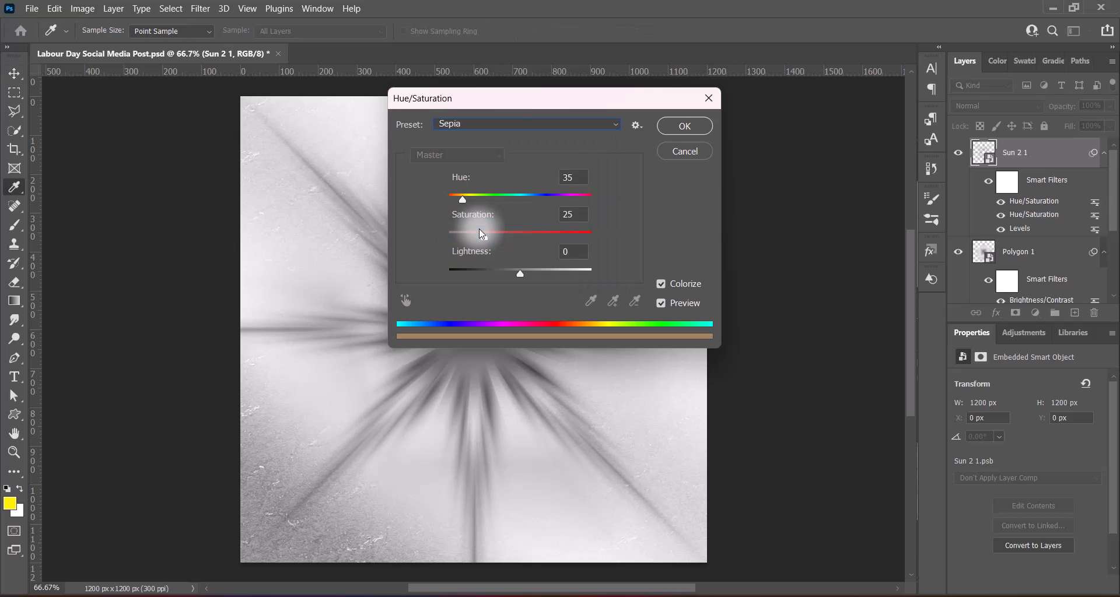
click(698, 132)
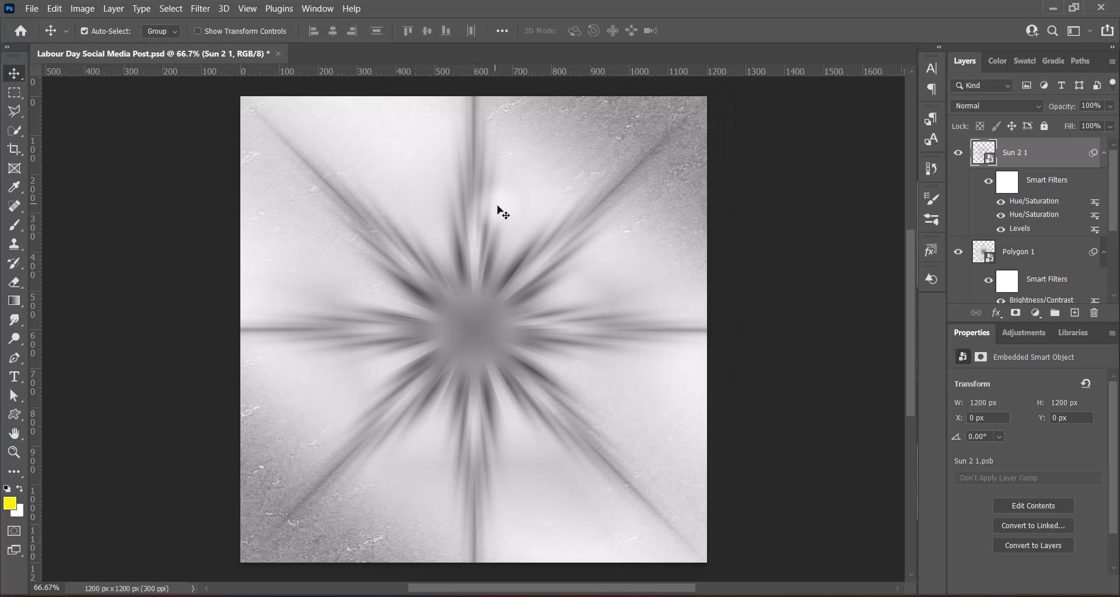
Set the sun's blend mode to Divide and convert the layer to a smart object again.
click(1000, 109)
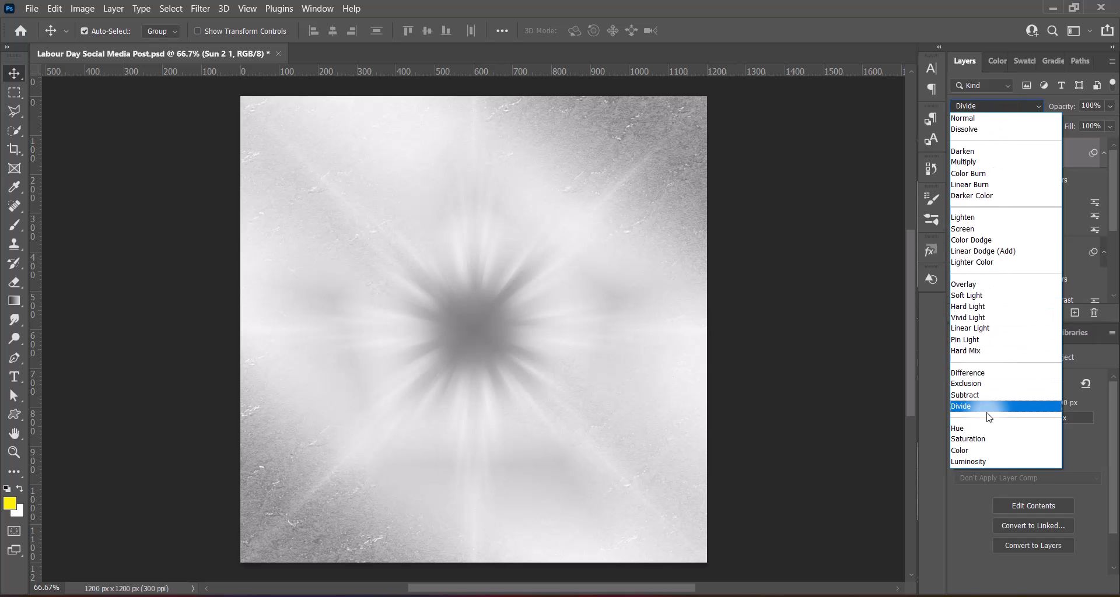
click(980, 412)
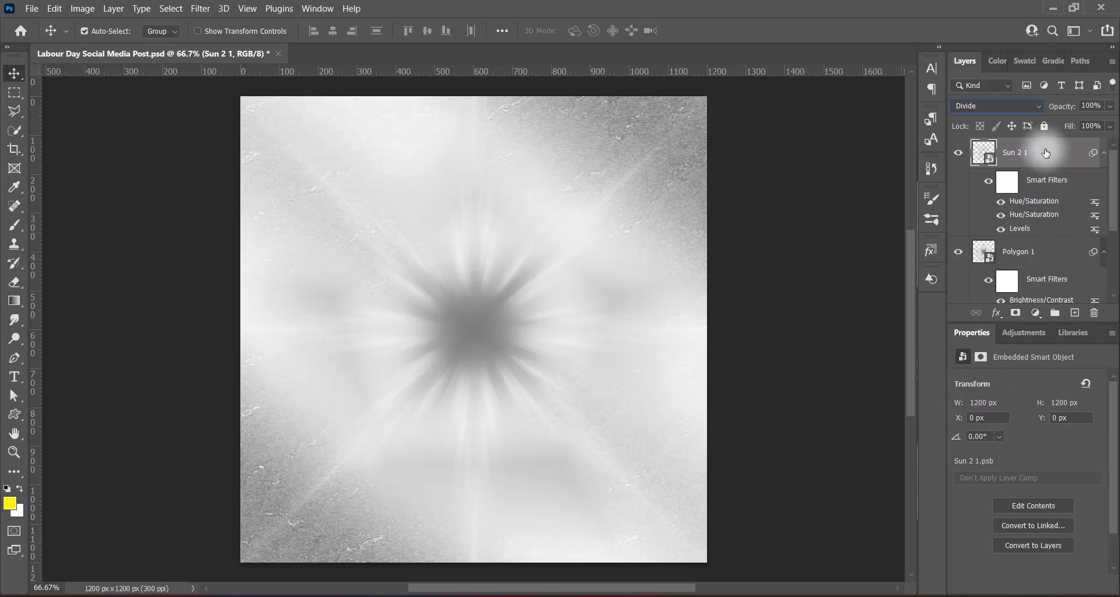
right_click(1026, 153)
click(1026, 143)
Apply a Curves adjustment to the sun, raising the midtone point at input 129 to output 192.
click(82, 8)
mouse_move(145, 43)
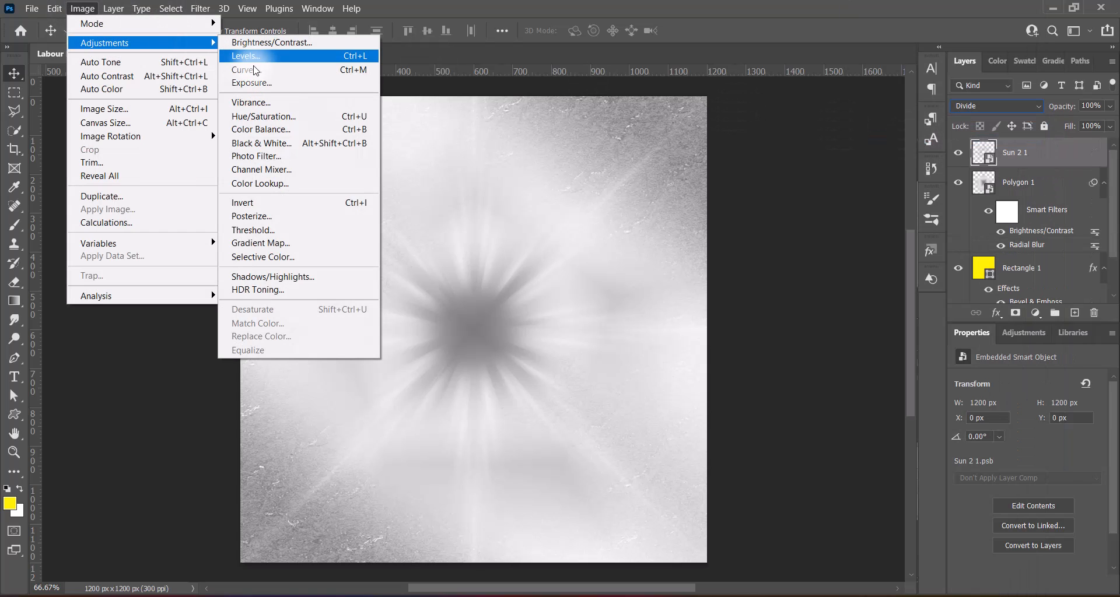
click(255, 70)
drag(817, 225, 819, 179)
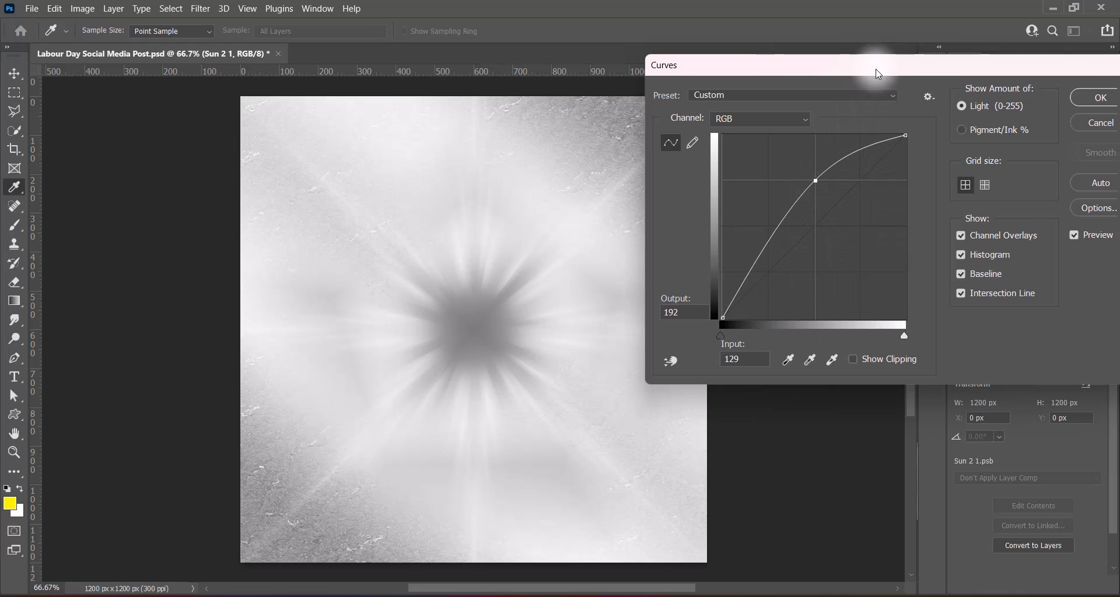
drag(875, 68, 779, 65)
key(Return)
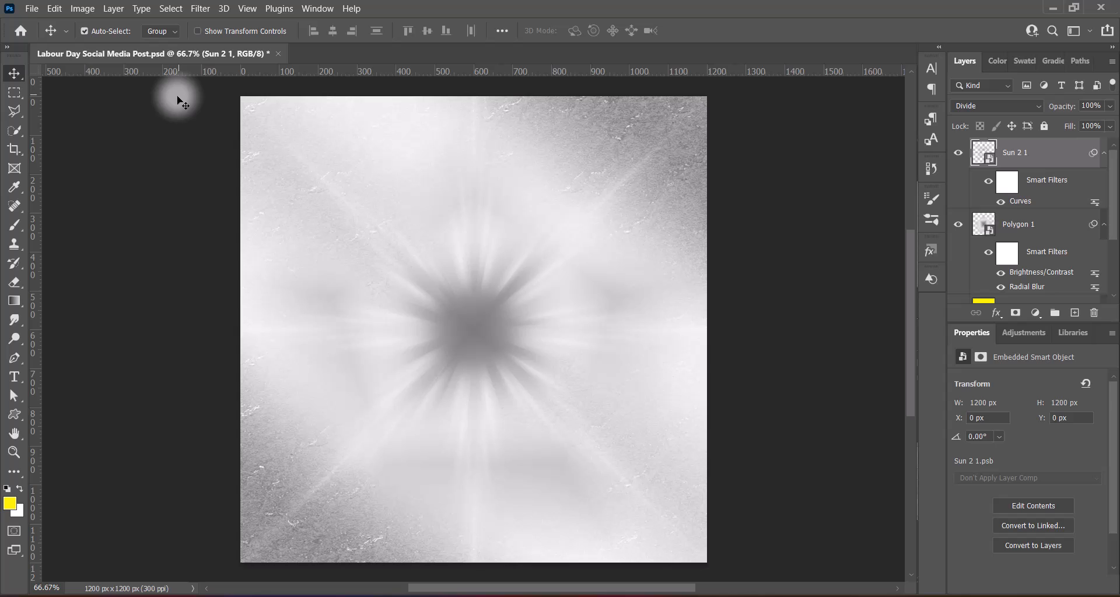
Apply a Vibrance adjustment to the sun smart object.
click(82, 9)
mouse_move(105, 35)
click(265, 107)
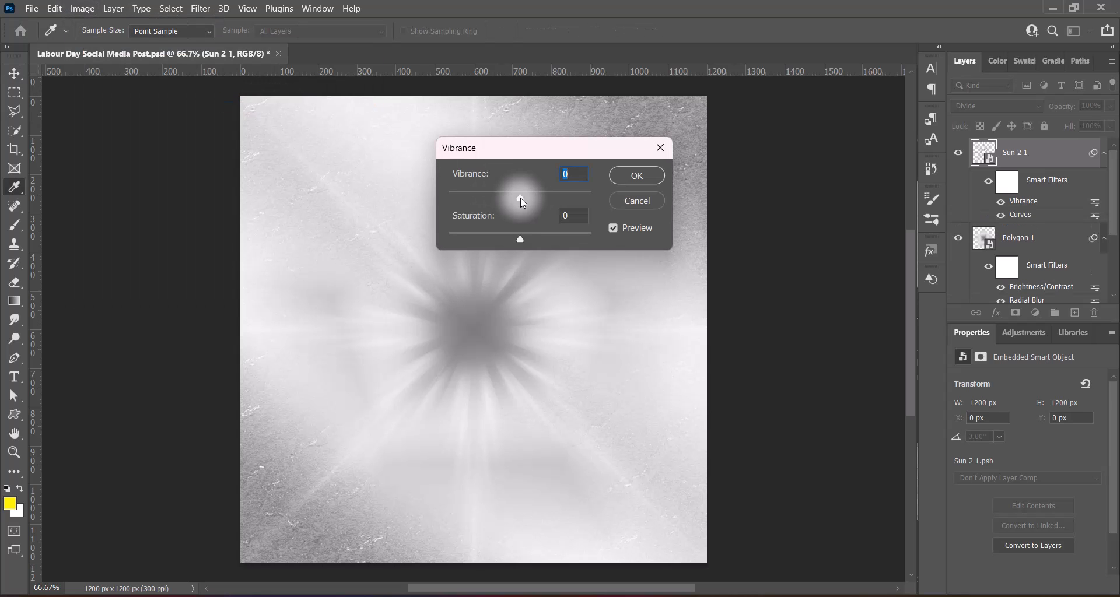
drag(521, 198, 644, 183)
click(641, 180)
Apply a Brightness/Contrast adjustment to the sun smart object and save the document.
click(83, 8)
mouse_move(116, 42)
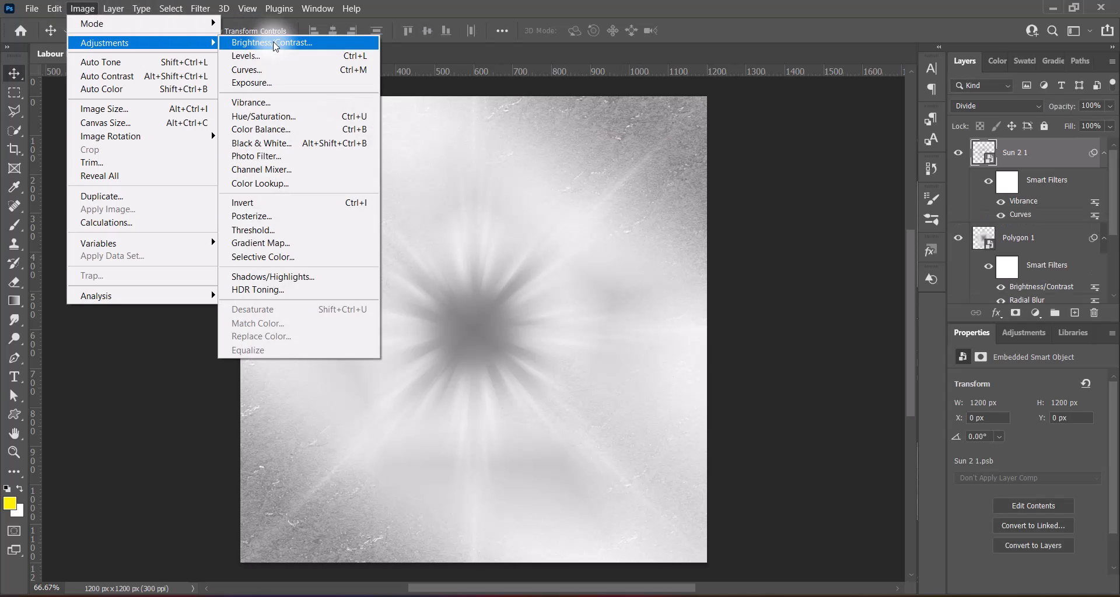
click(275, 46)
drag(514, 219, 450, 220)
click(637, 166)
key(v)
key(ctrl+s)
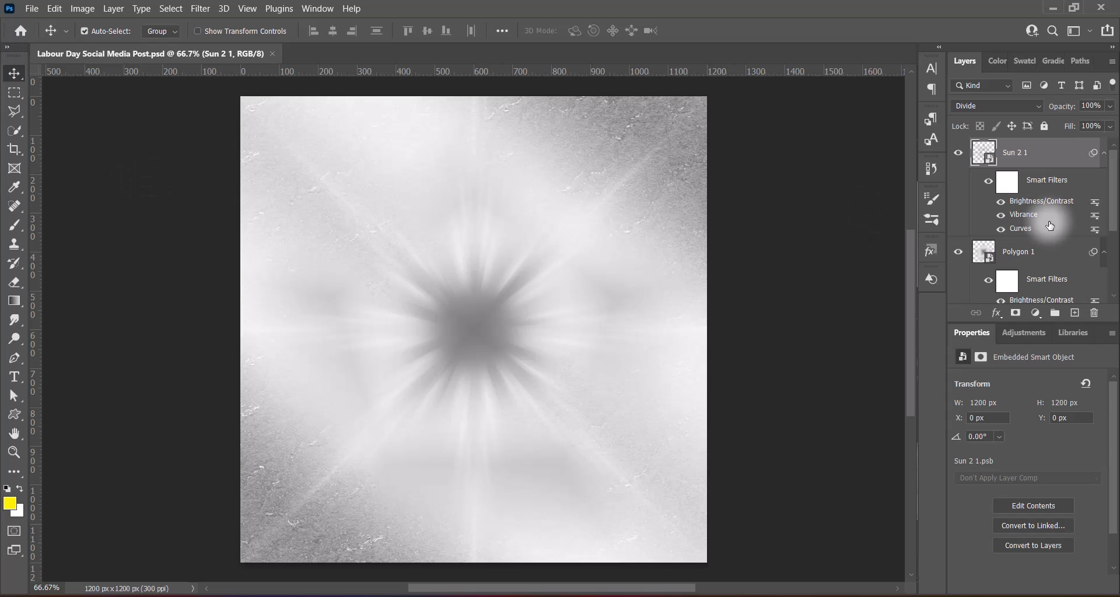
Scale the sun up to about 112% and centre it on the canvas.
key(ctrl+t)
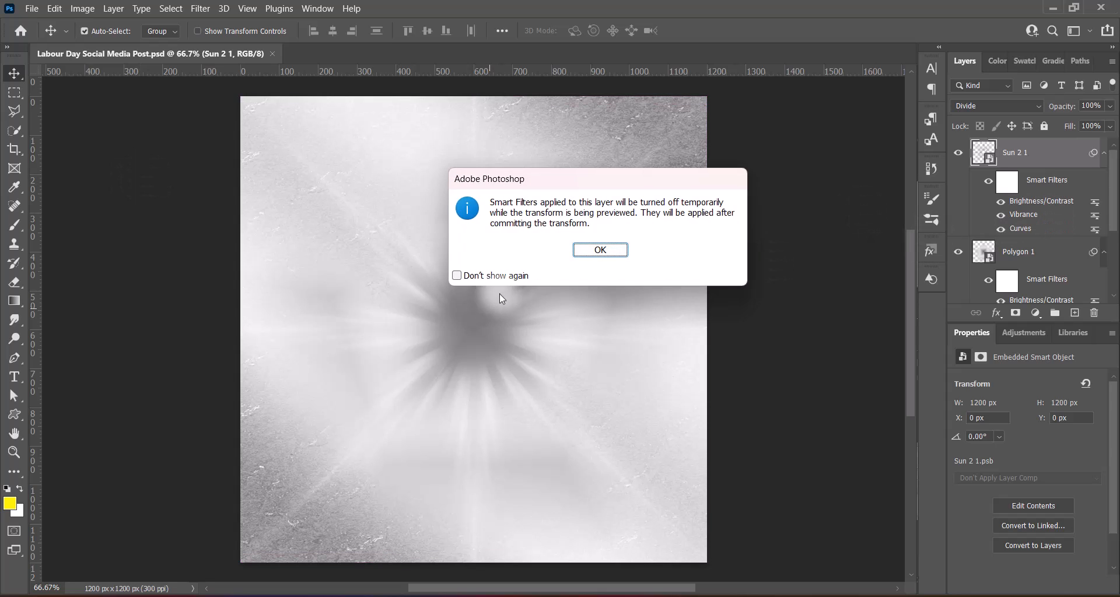
click(595, 317)
scroll(461, 318, down, 1)
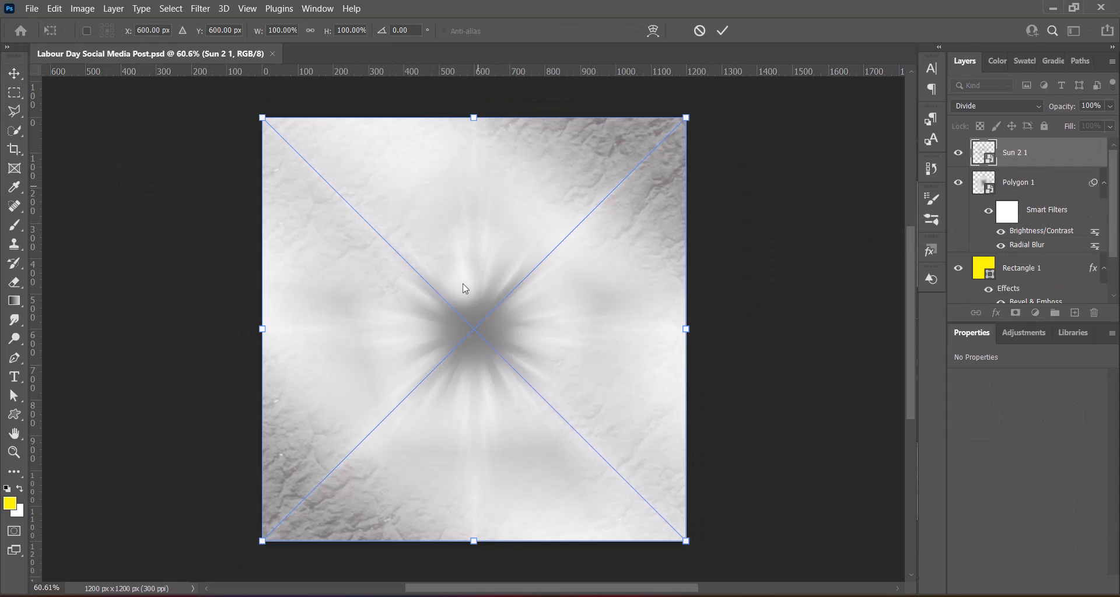
drag(473, 117, 473, 80)
drag(525, 289, 523, 313)
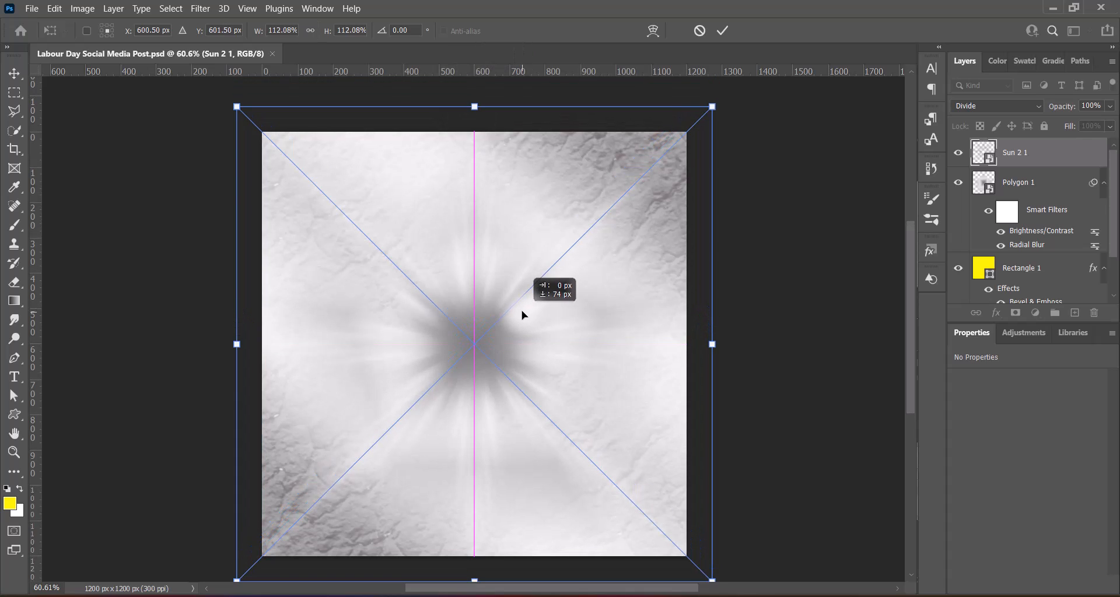
key(Return)
scroll(523, 313, up, 1)
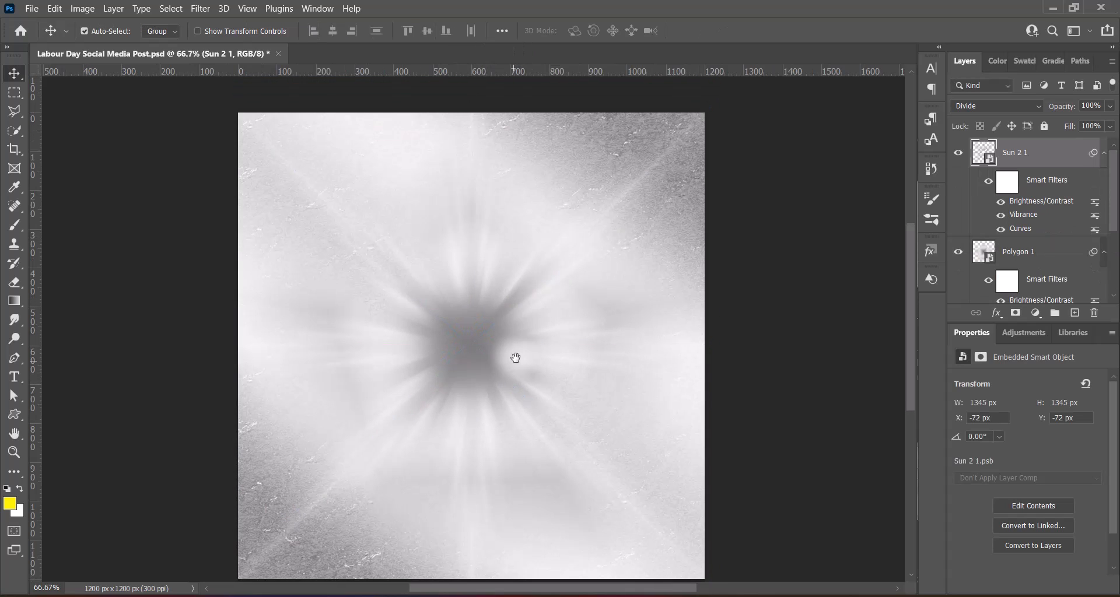
drag(513, 357, 515, 347)
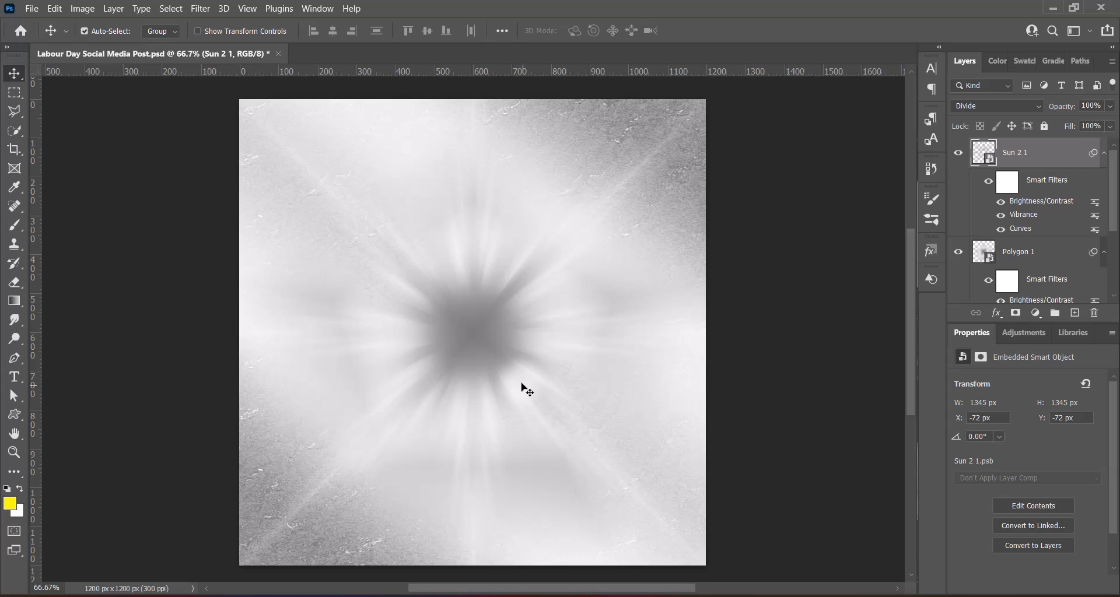
Duplicate the sun layer and group the copy with the original.
drag(1050, 153, 1072, 314)
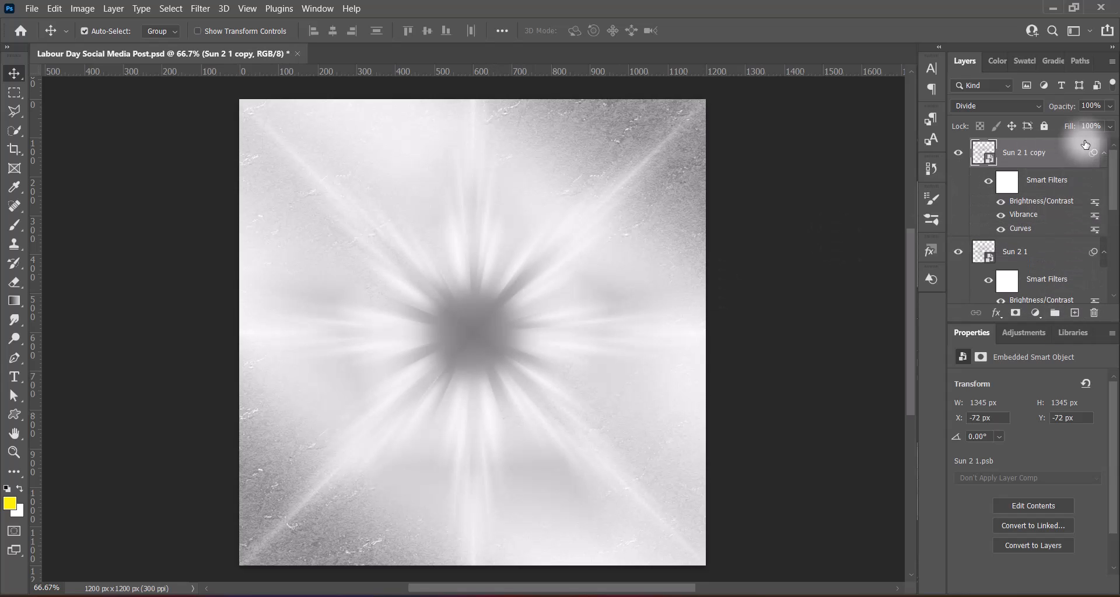
shift+click(1063, 252)
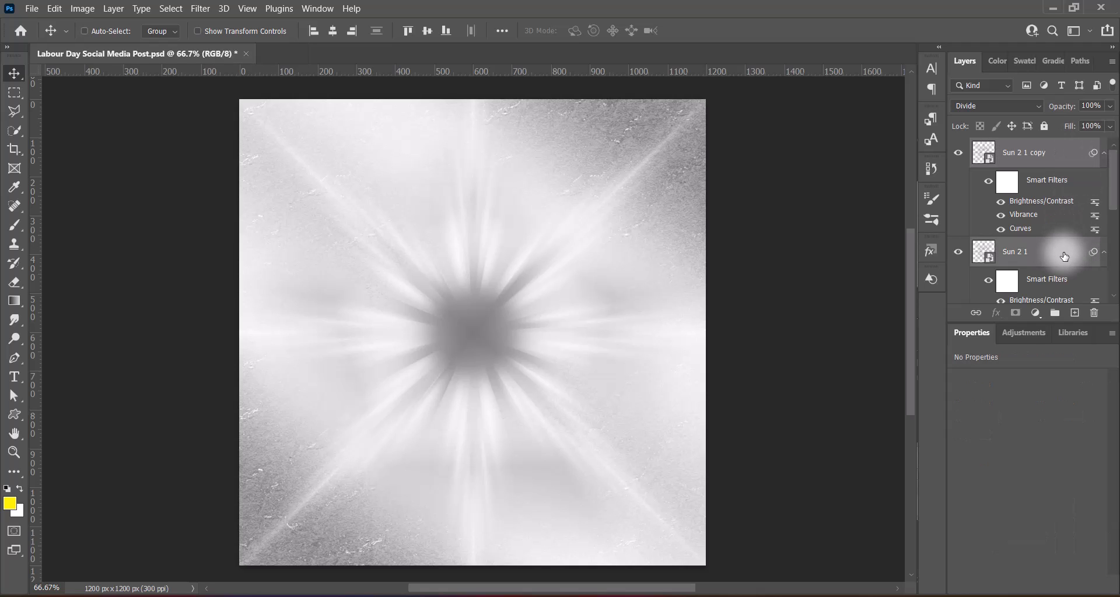
key(ctrl+g)
Convert the group of suns to a smart object and set its blend mode to Divide.
right_click(1035, 145)
click(991, 199)
click(1009, 106)
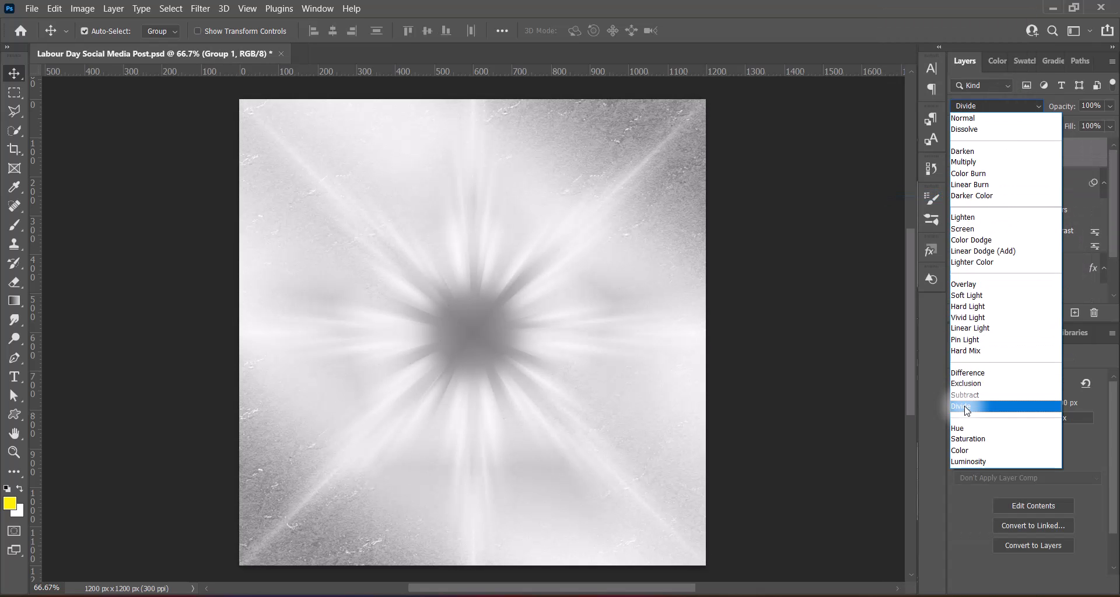
click(980, 398)
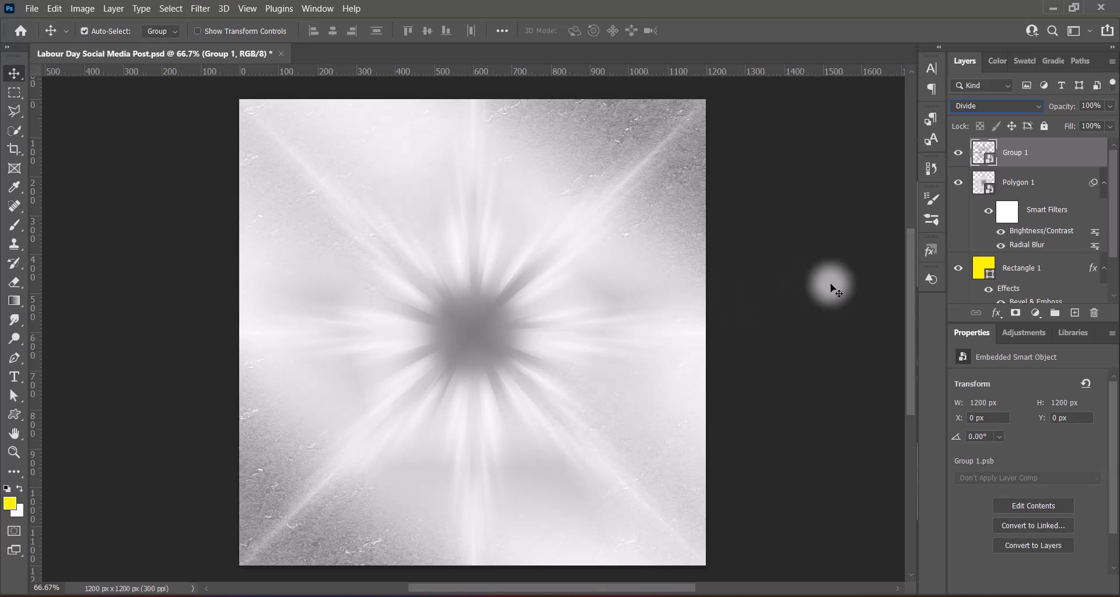
Draw a square of about 1091 px with the Rectangle tool over the background on a new layer.
click(1074, 315)
click(15, 414)
click(146, 477)
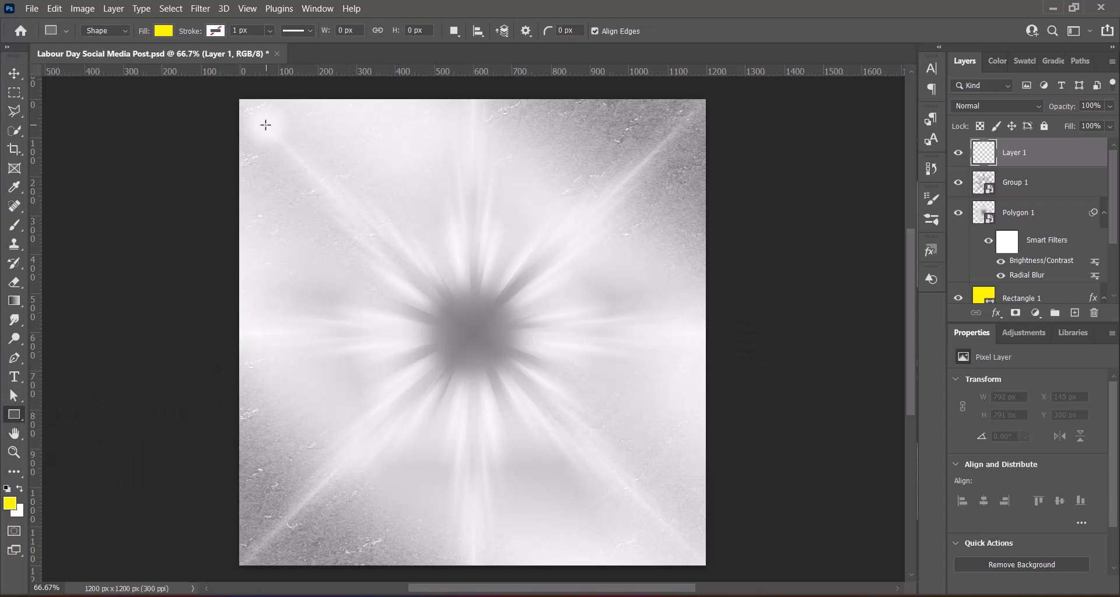
drag(266, 124, 689, 493)
scroll(630, 442, up, 5)
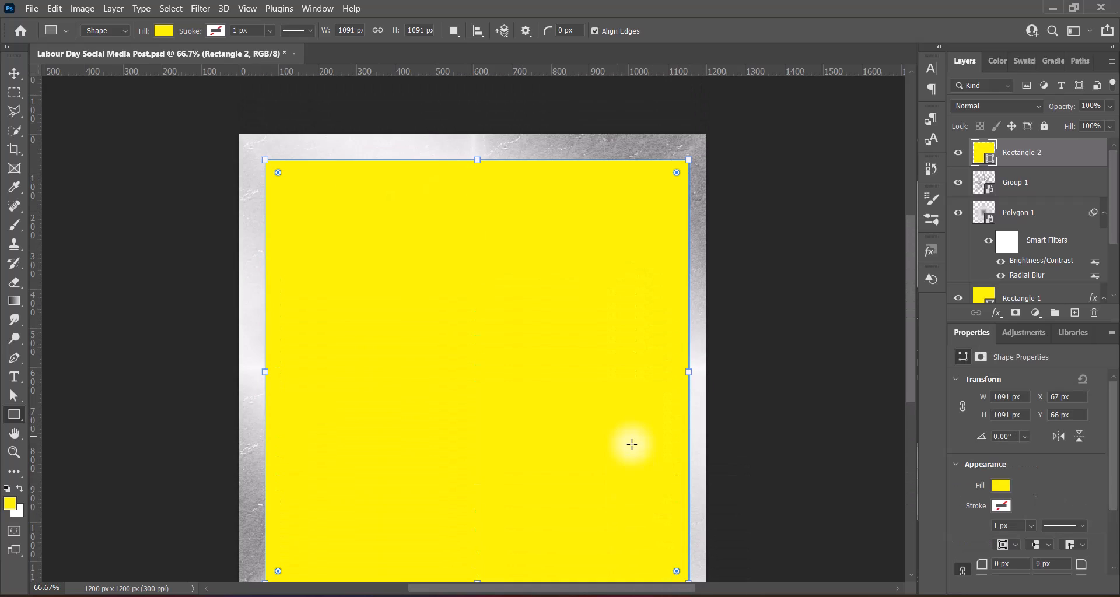
Move the yellow square so that it is centred on the canvas.
click(15, 73)
key(ctrl+t)
drag(505, 353, 511, 348)
key(Return)
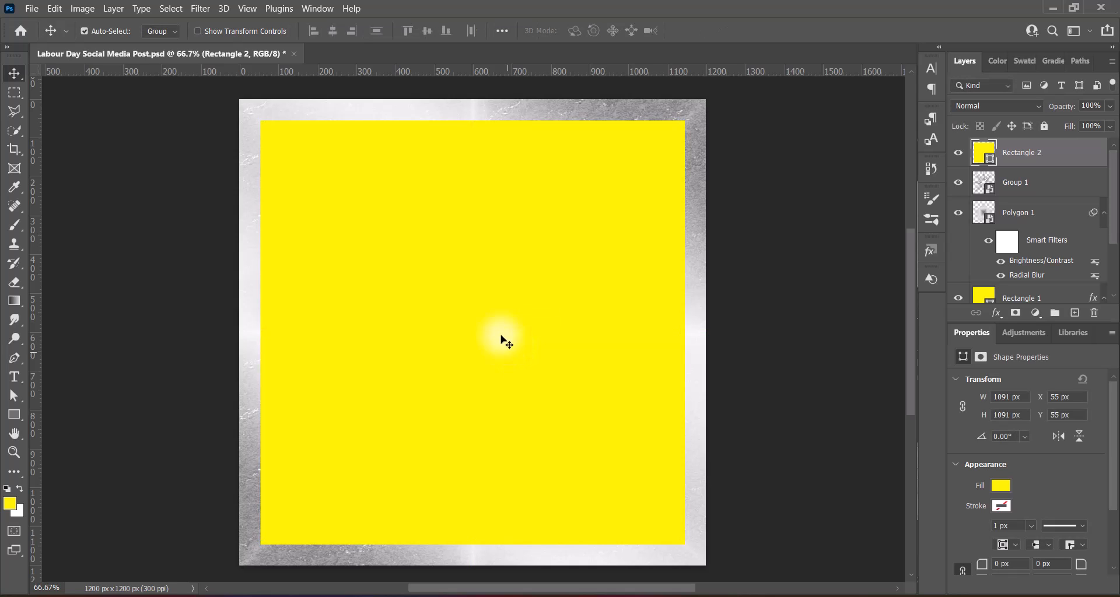
Remove the square's fill and give it a black-to-white gradient stroke.
click(1002, 488)
click(925, 374)
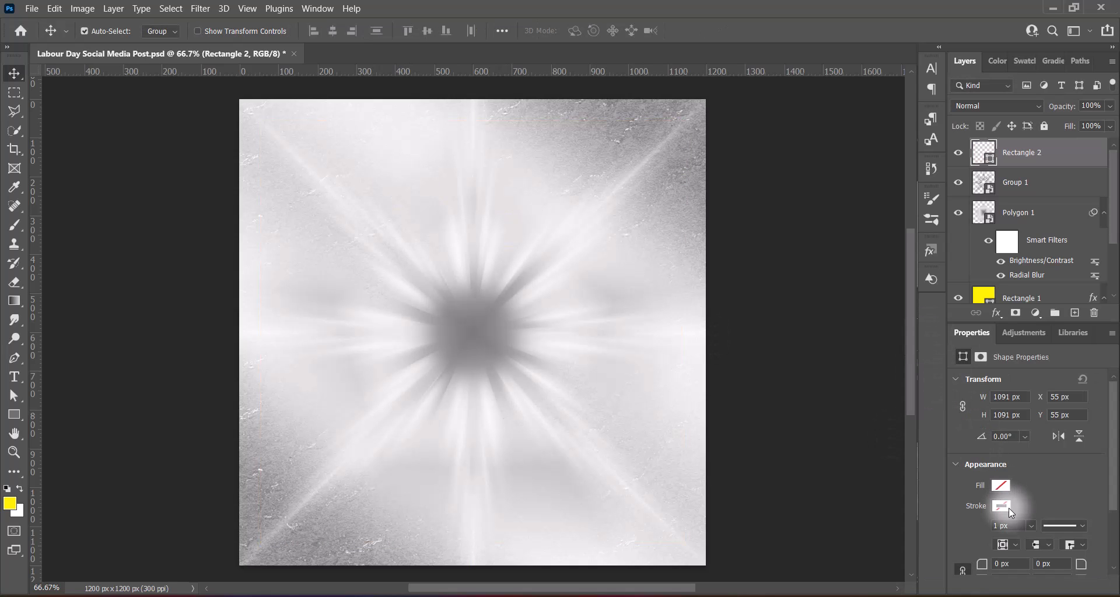
click(1006, 506)
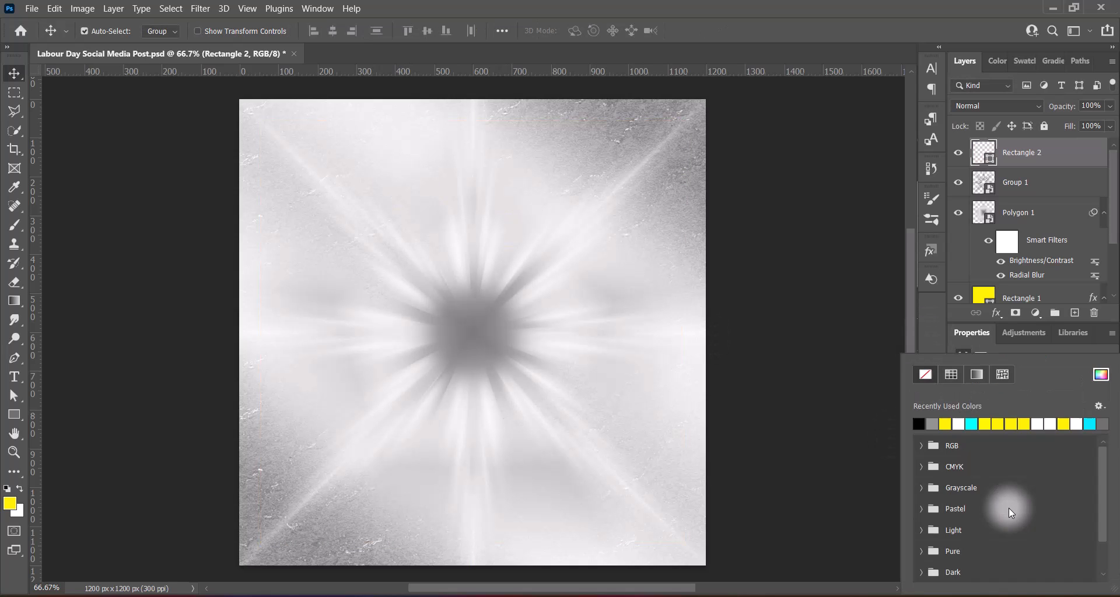
click(977, 375)
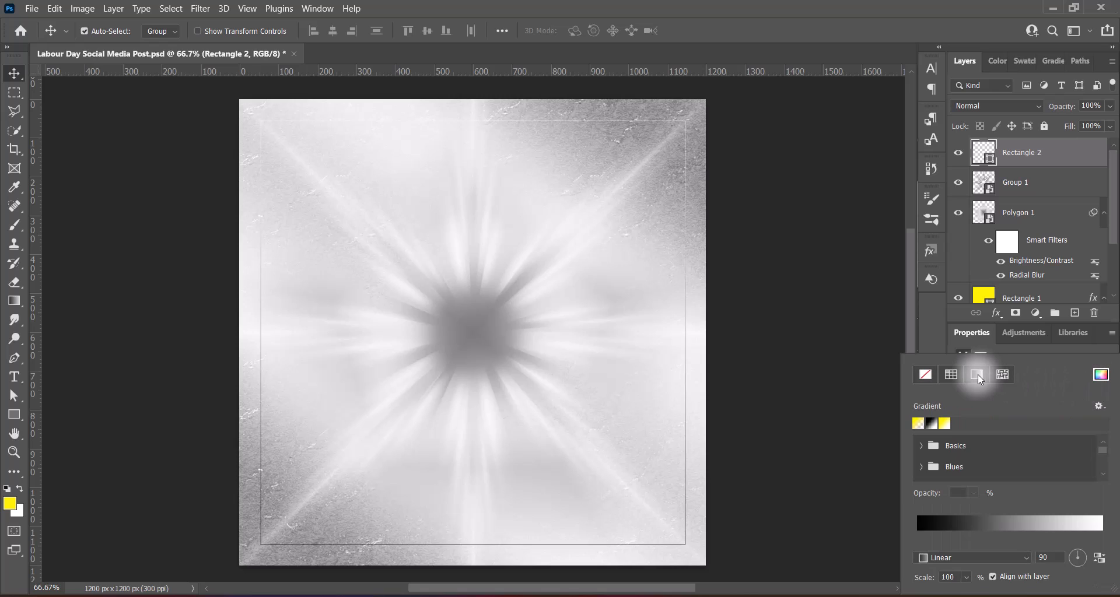
Set the square's stroke gradient to Reflected at an angle of 63°.
click(1024, 555)
click(1018, 577)
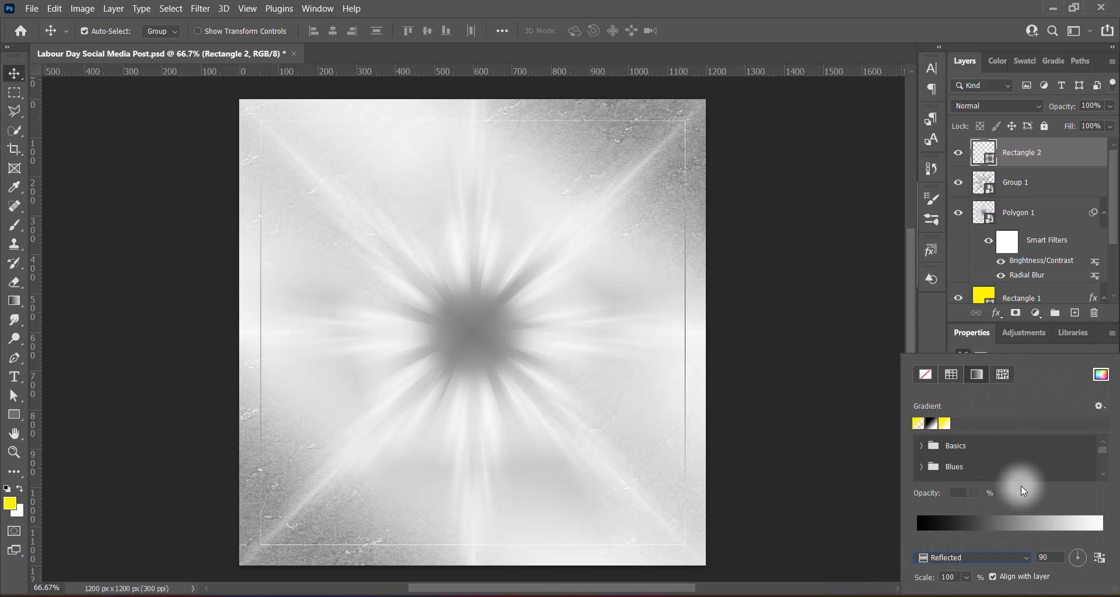
click(1049, 557)
text(63)
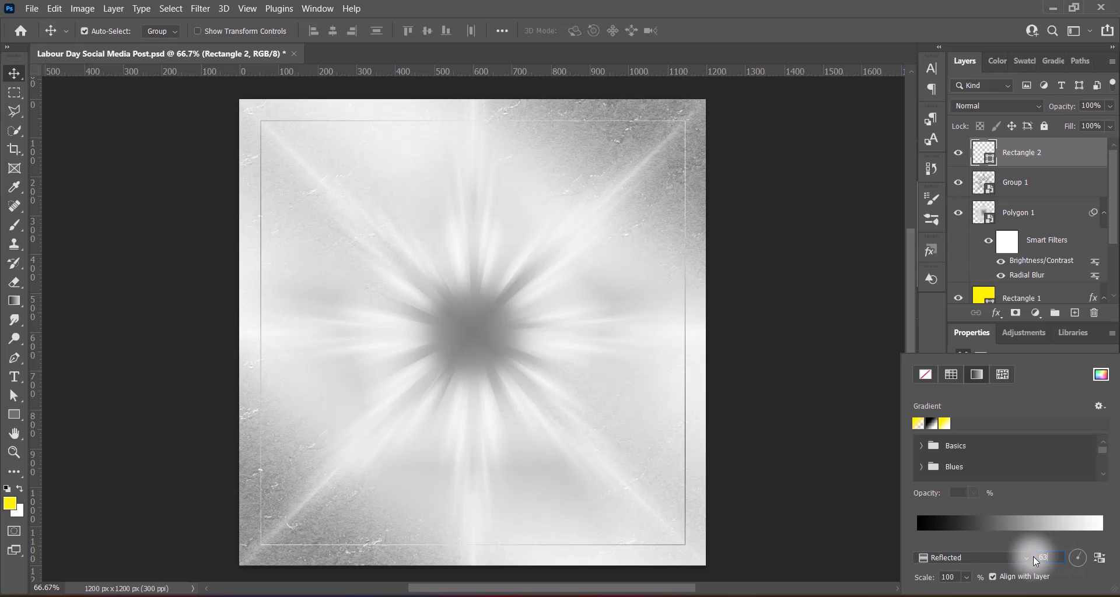
click(933, 337)
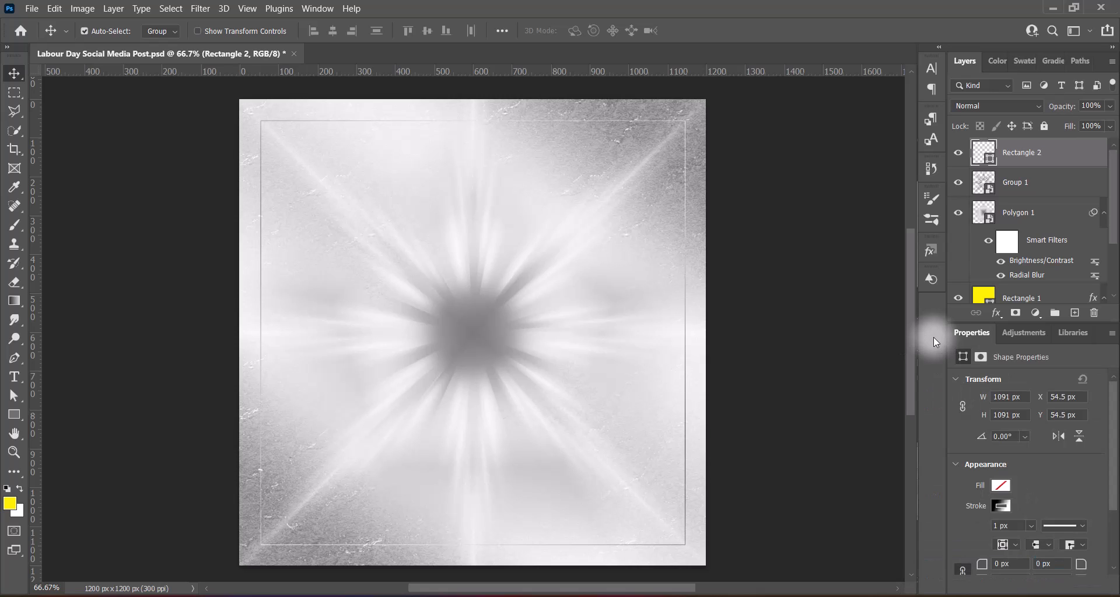
Change the square's stroke to a dashed line with a width of about 7.4 px.
click(1075, 524)
click(1044, 488)
click(934, 404)
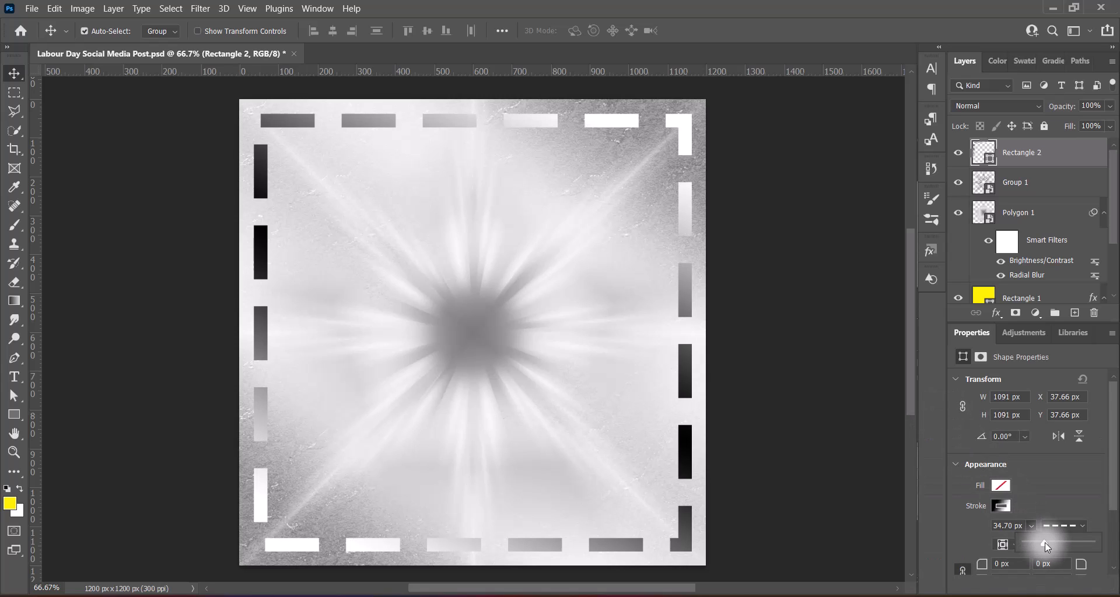
drag(1045, 544, 1038, 541)
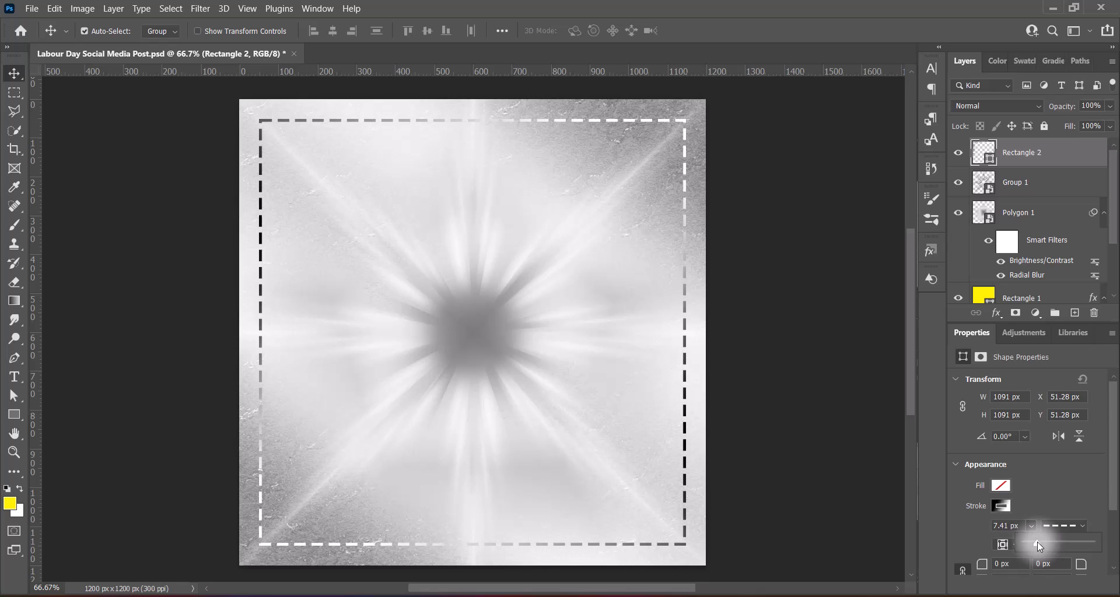
Set the dashed stroke's width to 8 px.
double_click(1007, 527)
text(91)
key(Return)
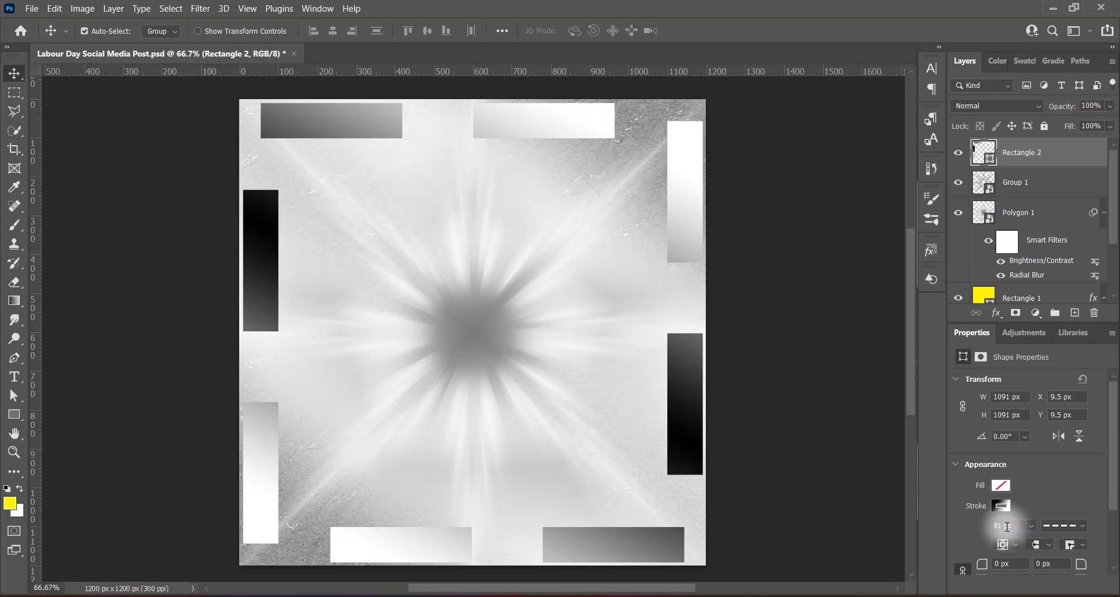
key(Return)
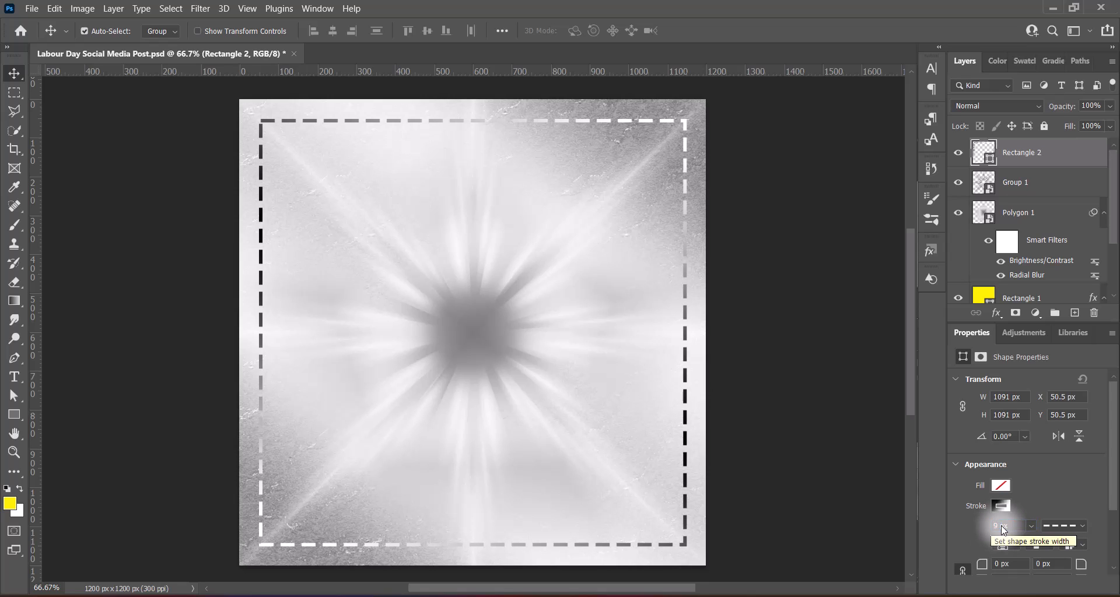
key(Return)
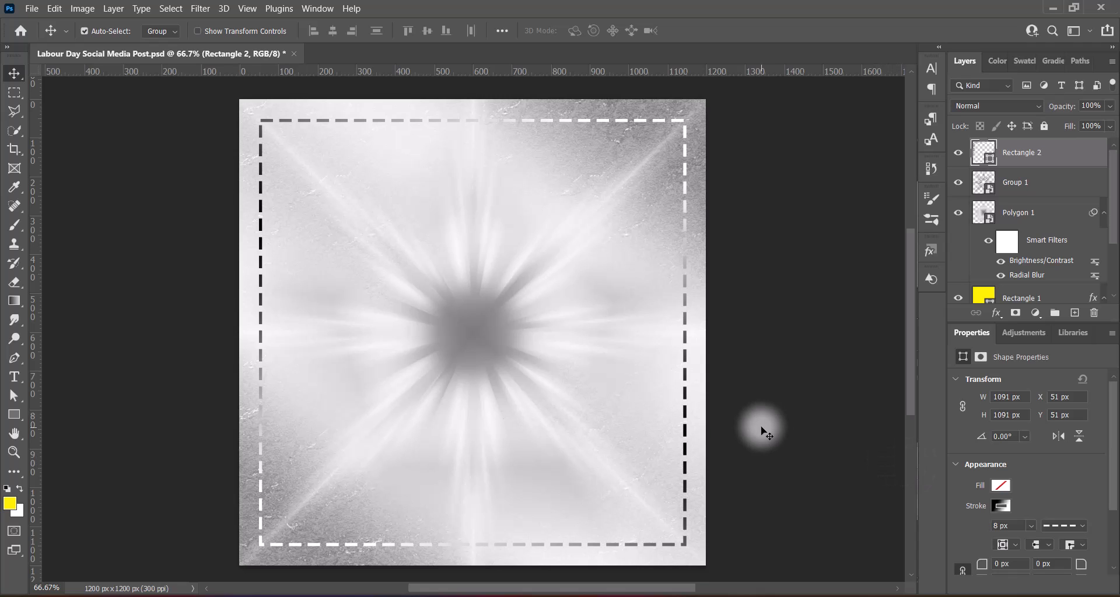
Enlarge the dashed frame to about 104.4% and centre it on the canvas.
key(ctrl+t)
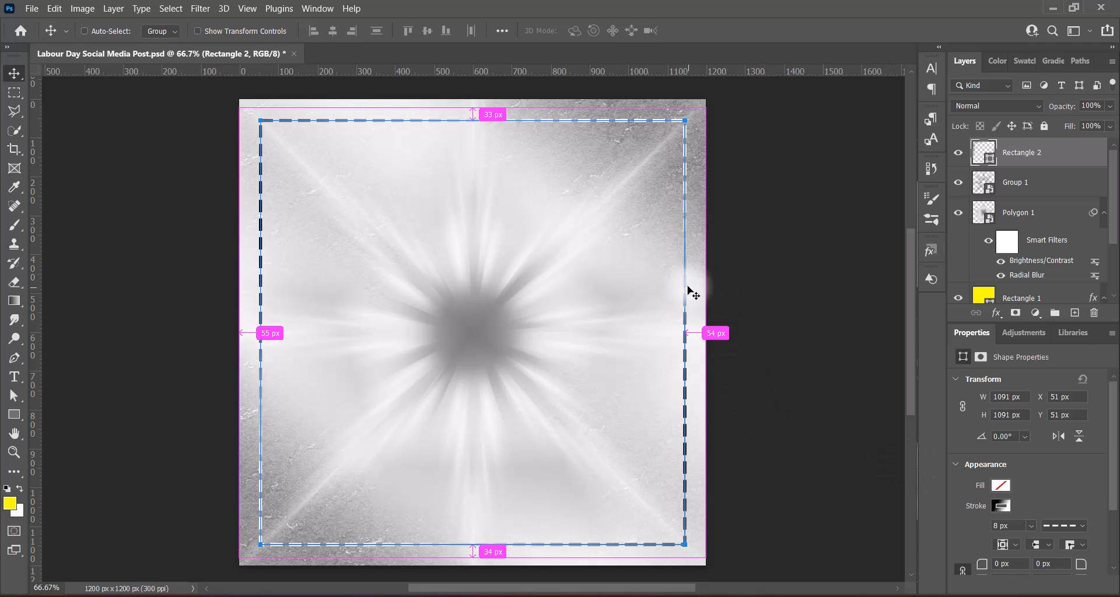
drag(478, 125, 475, 112)
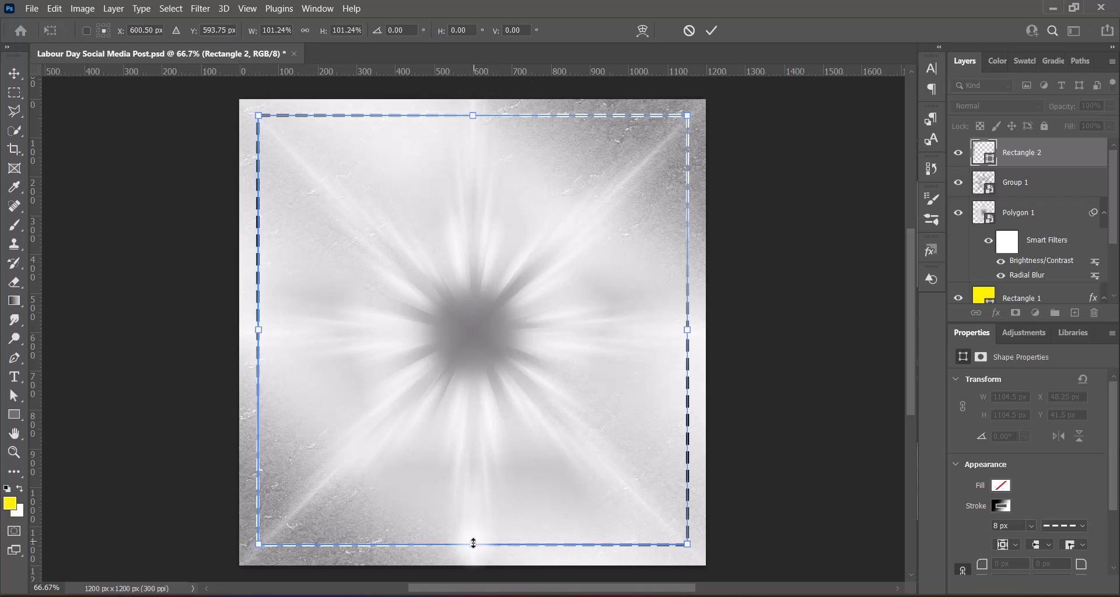
drag(472, 543, 474, 551)
drag(548, 380, 544, 371)
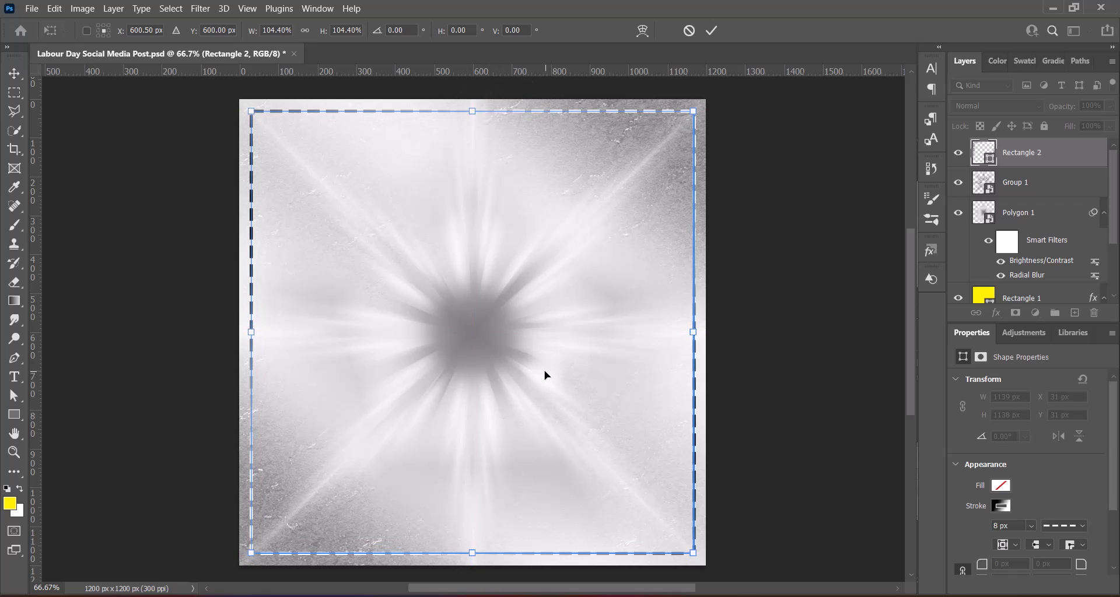
key(Return)
click(797, 402)
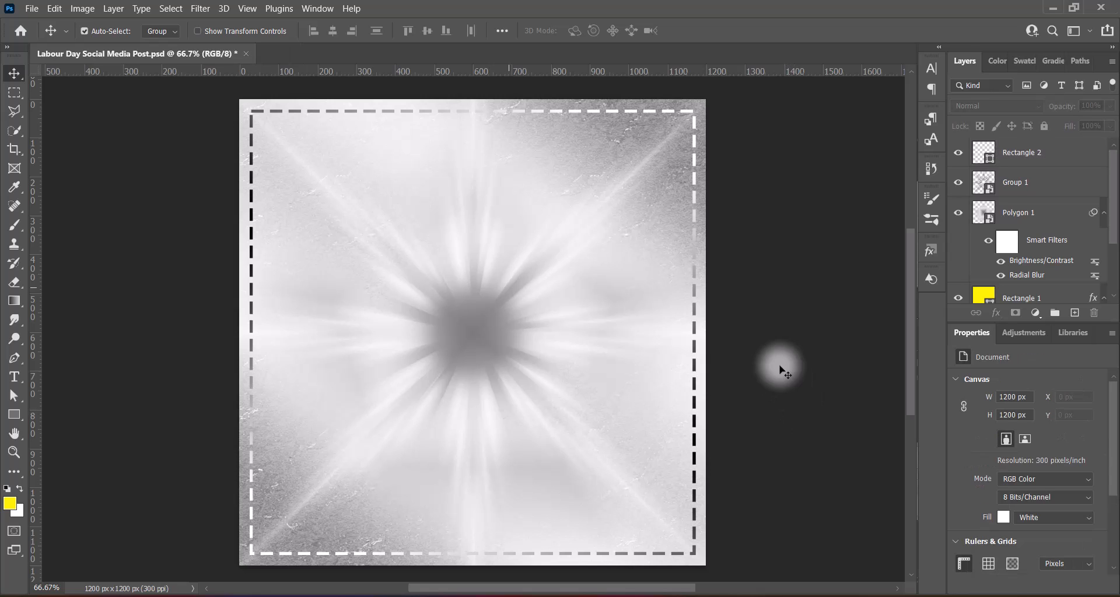
Scale the dashed frame down slightly to about 1133 px including its stroke, and re-centre it on the canvas.
ctrl+click(694, 295)
key(ctrl+t)
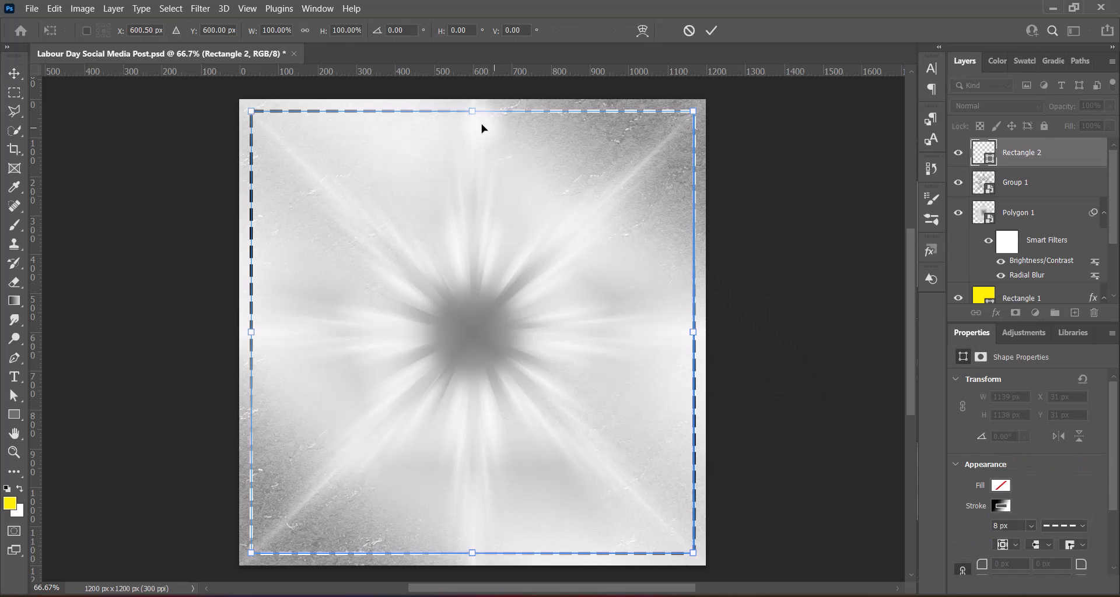
drag(472, 111, 471, 115)
drag(478, 320, 476, 318)
key(Return)
click(716, 338)
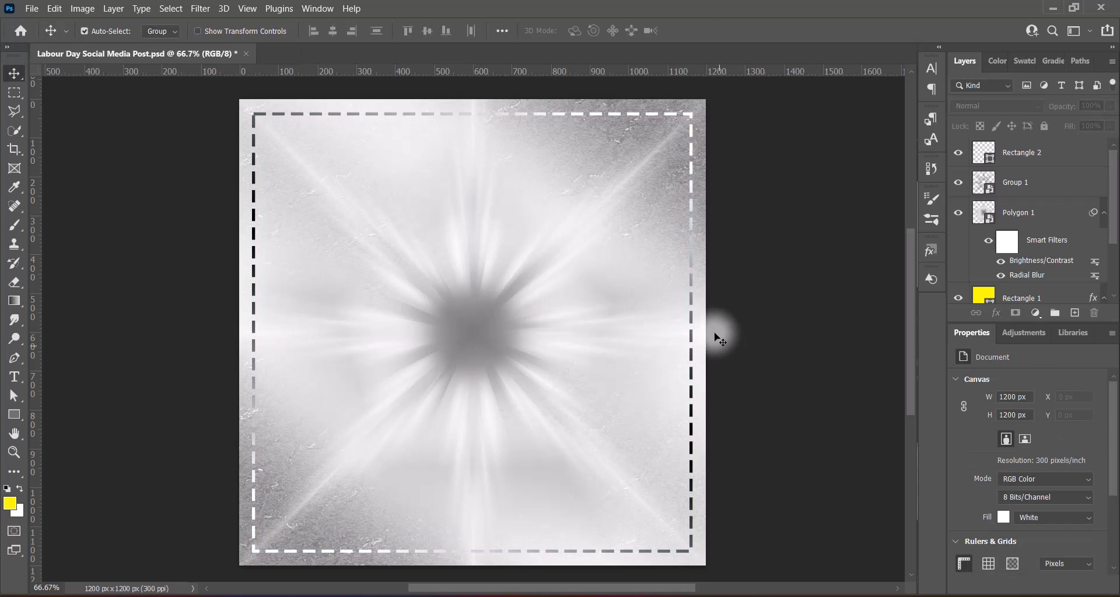
Add a drop shadow to the dashed frame with a size of 9 px and a spread of 0%.
click(986, 151)
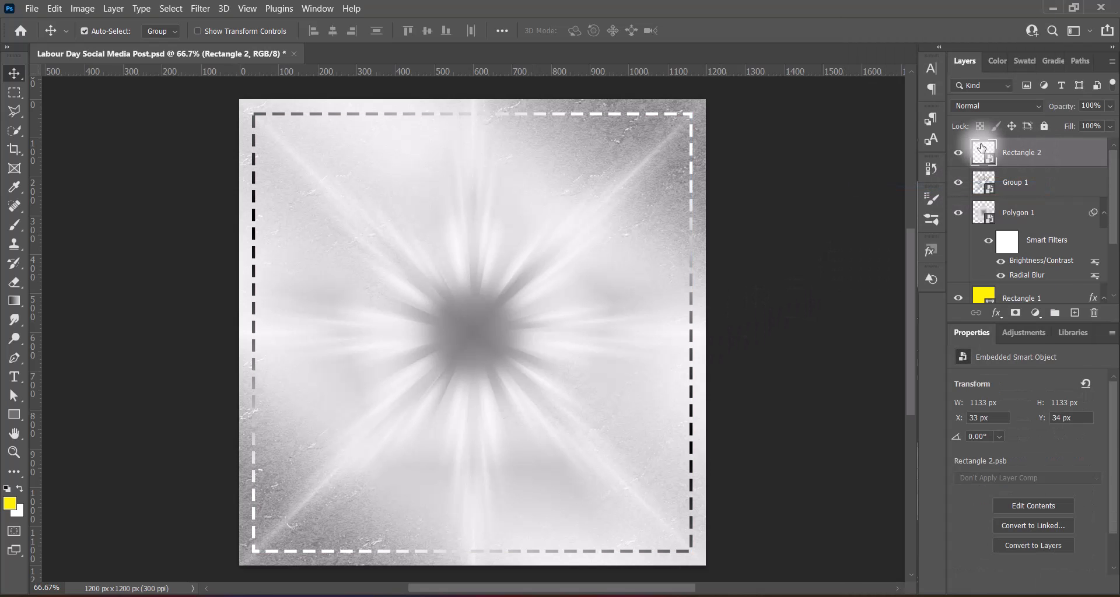
double_click(1091, 153)
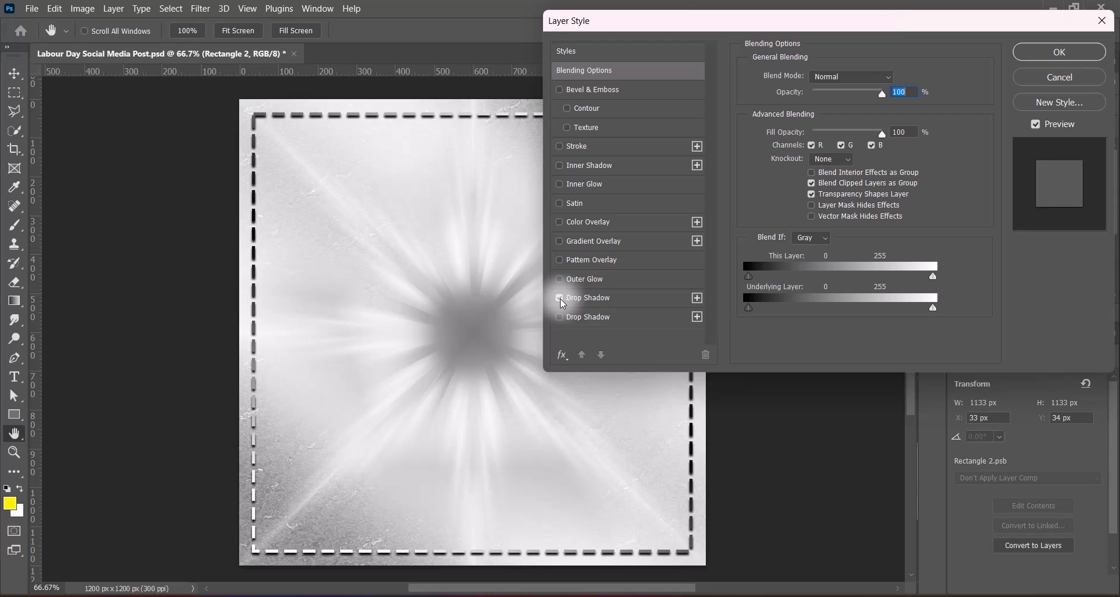
click(560, 298)
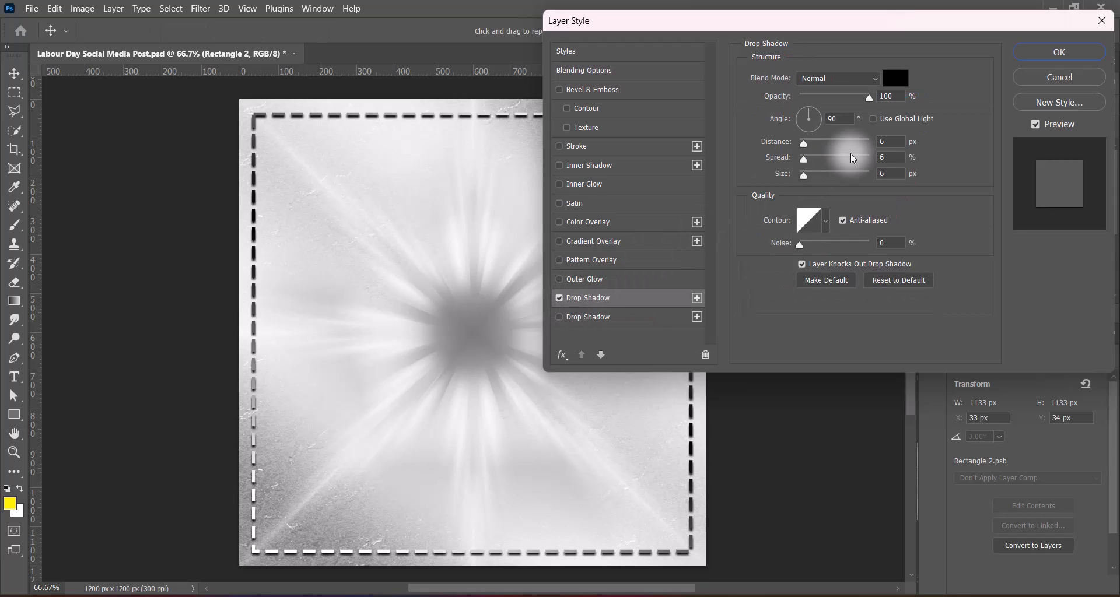
text(9)
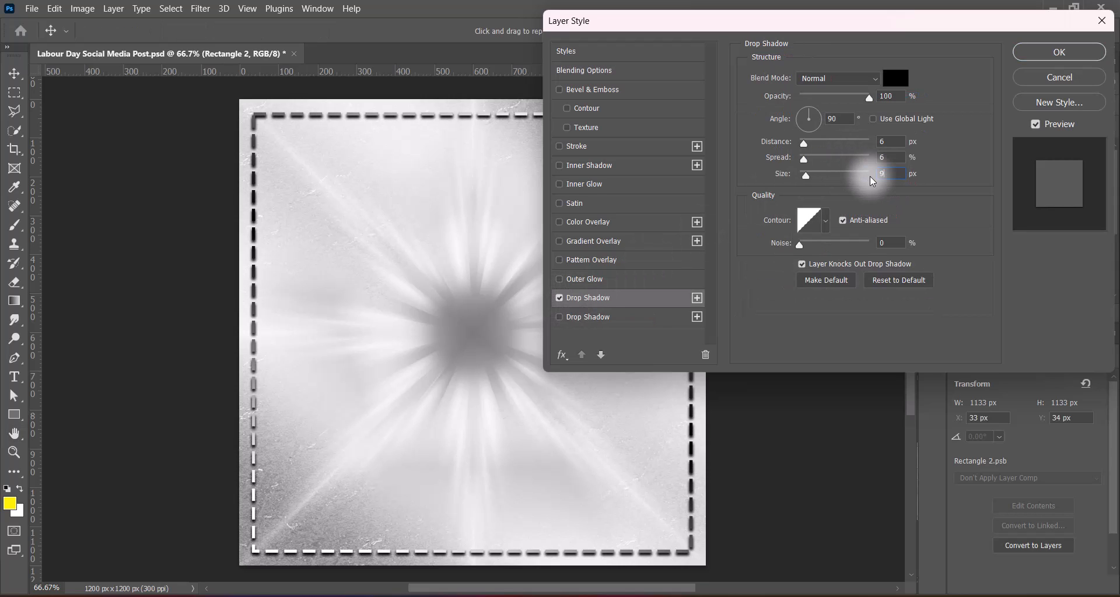
drag(803, 159, 780, 160)
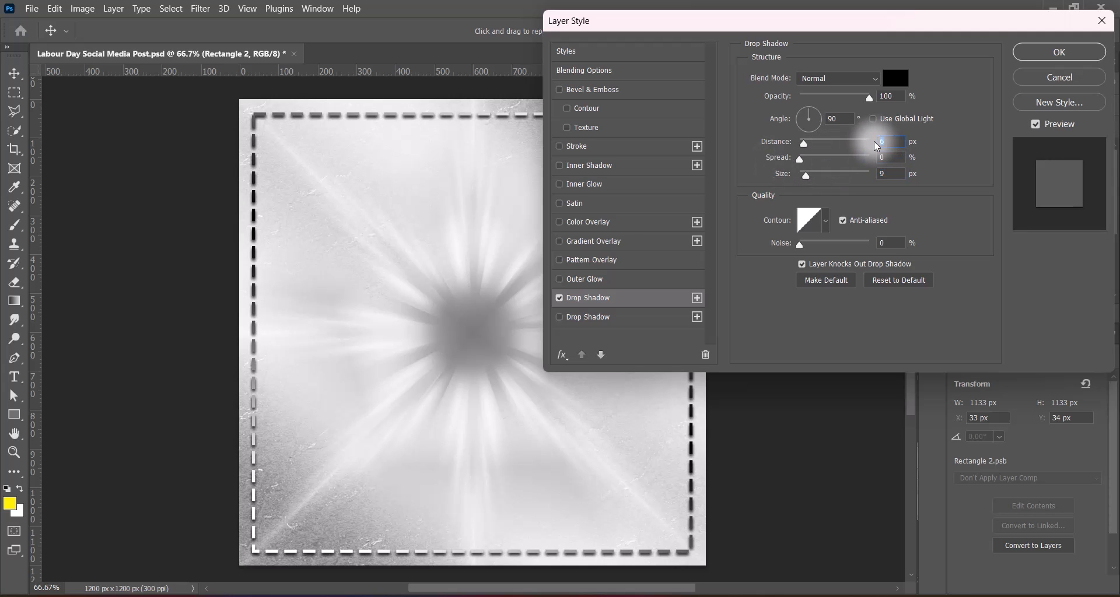
Add a second drop shadow to the dashed frame with 0 px distance, 7% spread and 57 px size.
click(559, 316)
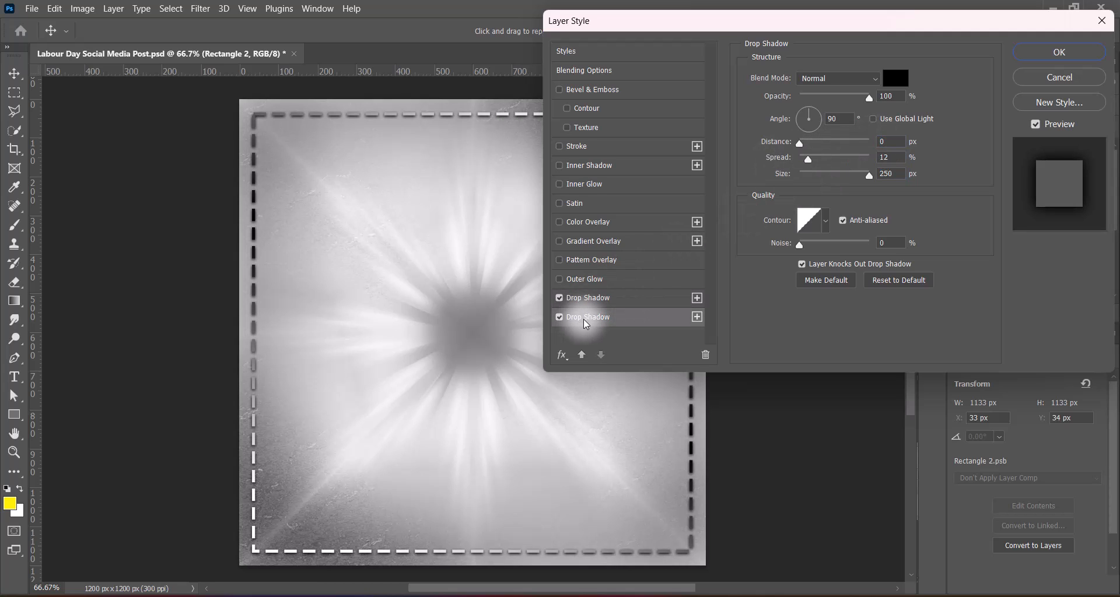
drag(807, 160, 776, 160)
drag(869, 175, 810, 185)
text(3)
mouse_move(882, 157)
mouse_down()
mouse_move(843, 158)
mouse_move(863, 155)
mouse_up()
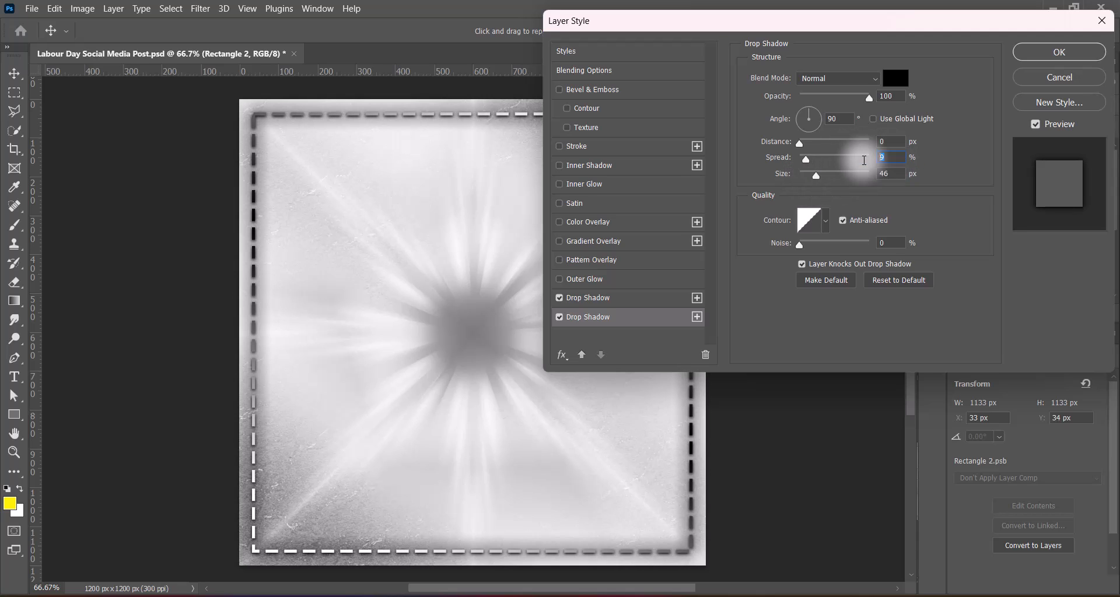
text(6)
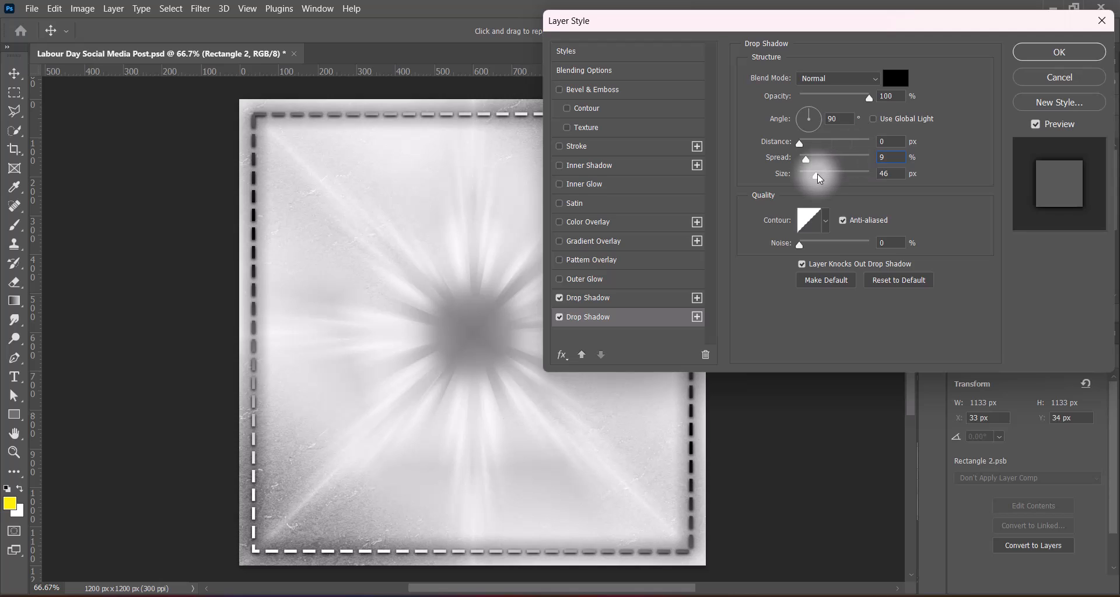
click(818, 174)
click(819, 175)
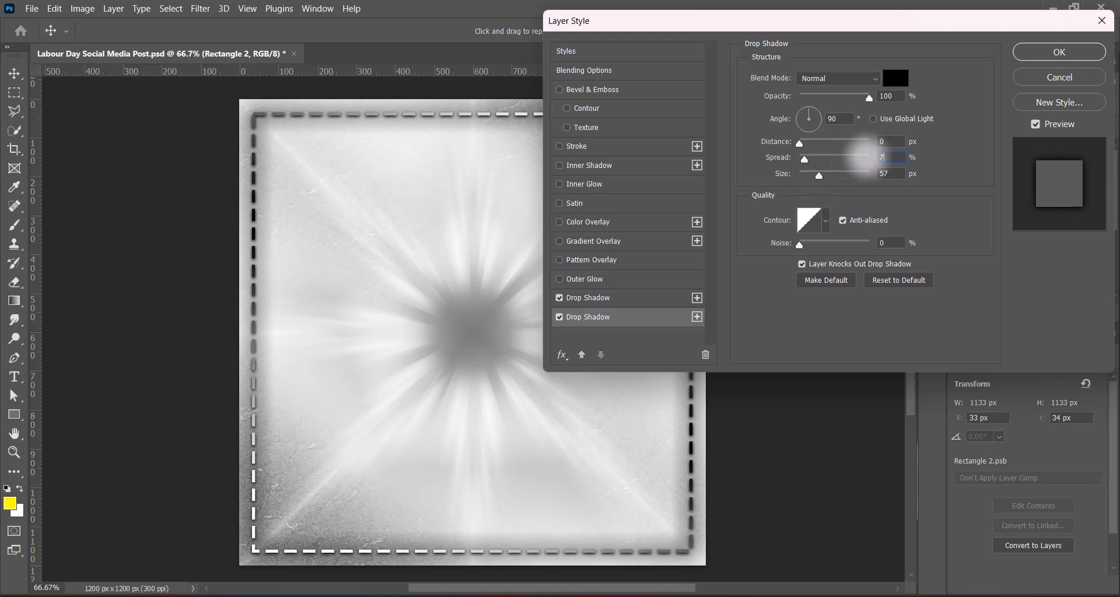
click(1044, 53)
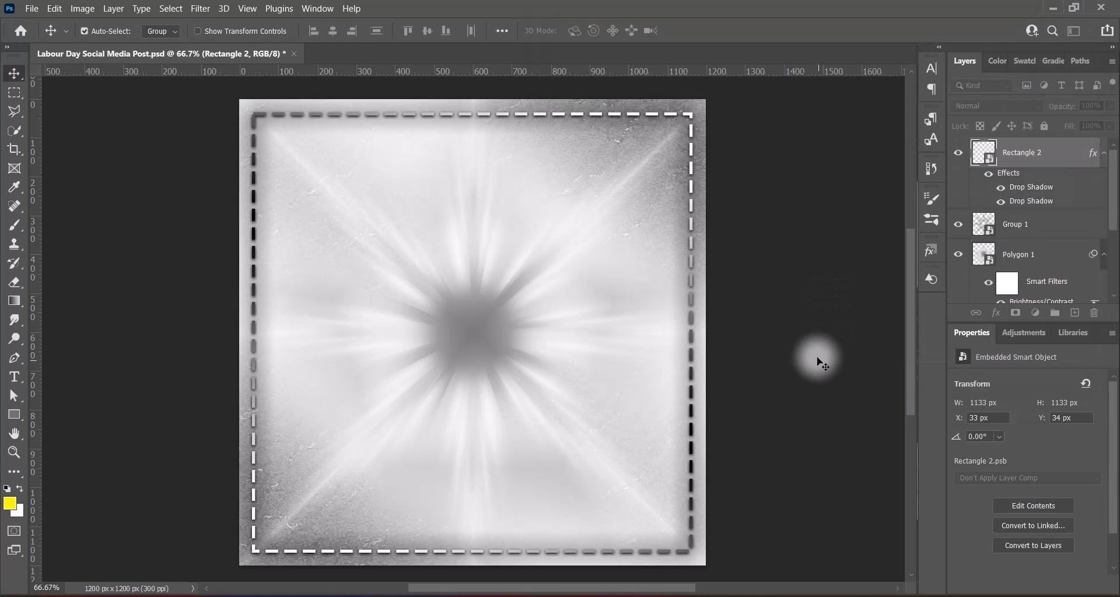
Convert the dashed frame and its shadows to a smart object and rasterize the layer.
right_click(1062, 158)
click(930, 144)
right_click(1061, 153)
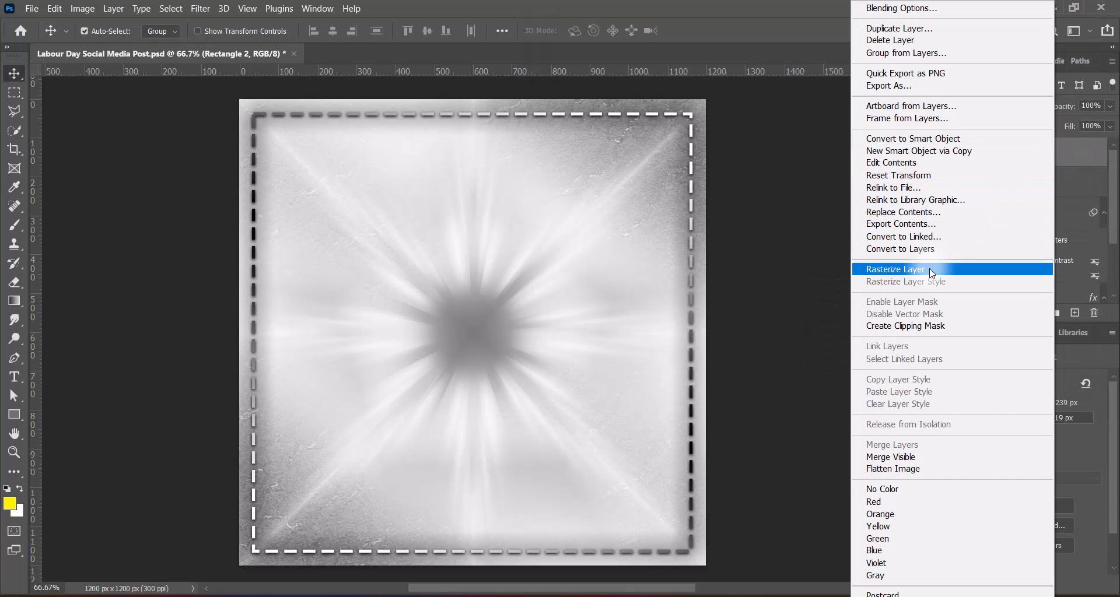
click(948, 200)
Fade sections along all four sides of the dashed frame with a soft 500 px Eraser.
click(14, 282)
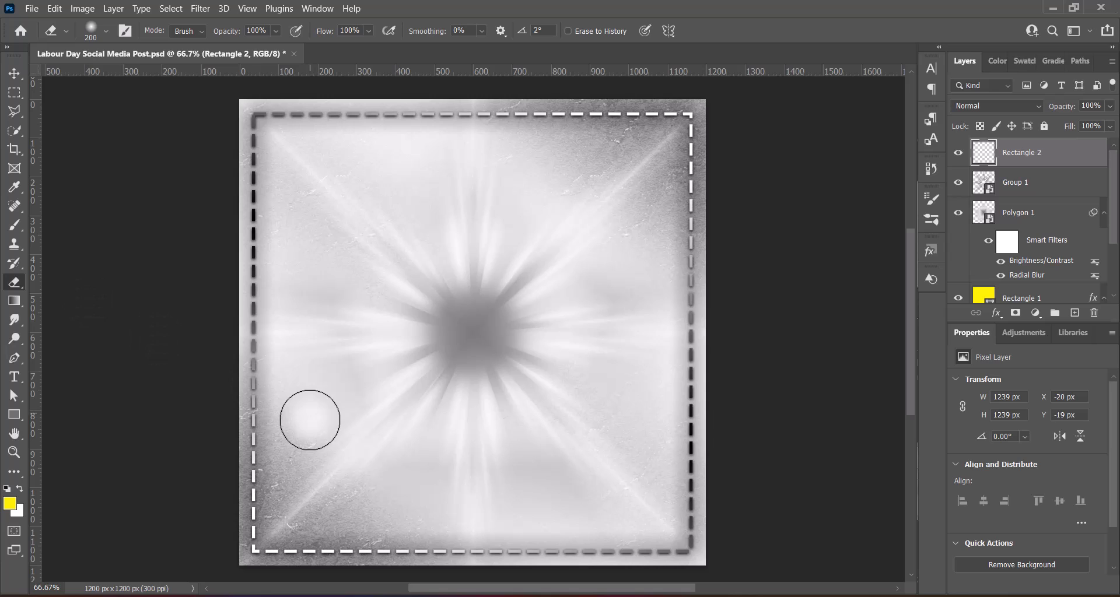
key(bracketright)
key(bracketright)
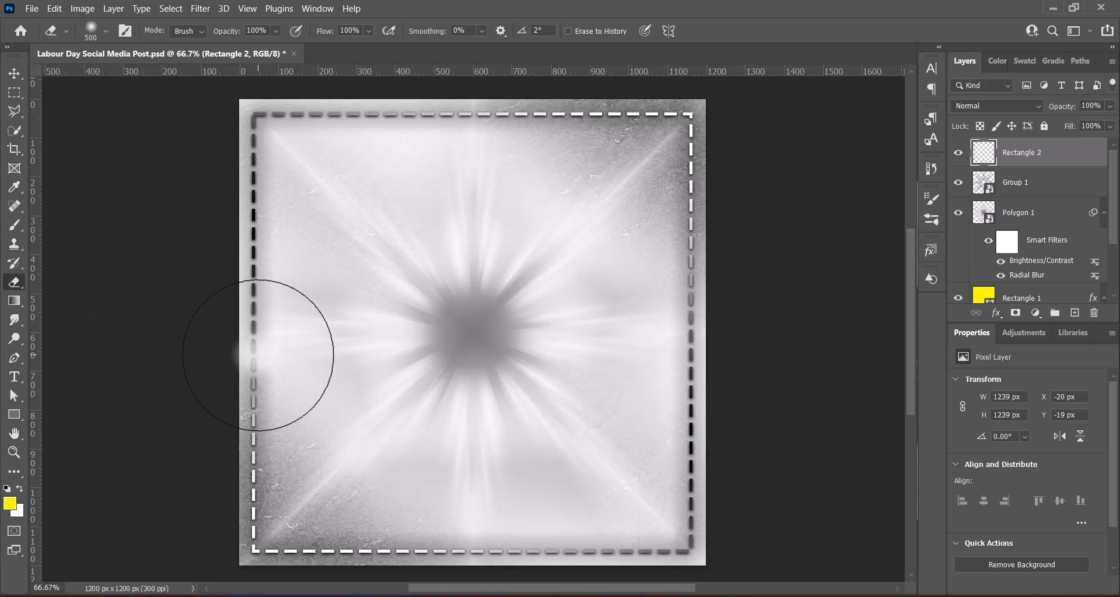
click(258, 354)
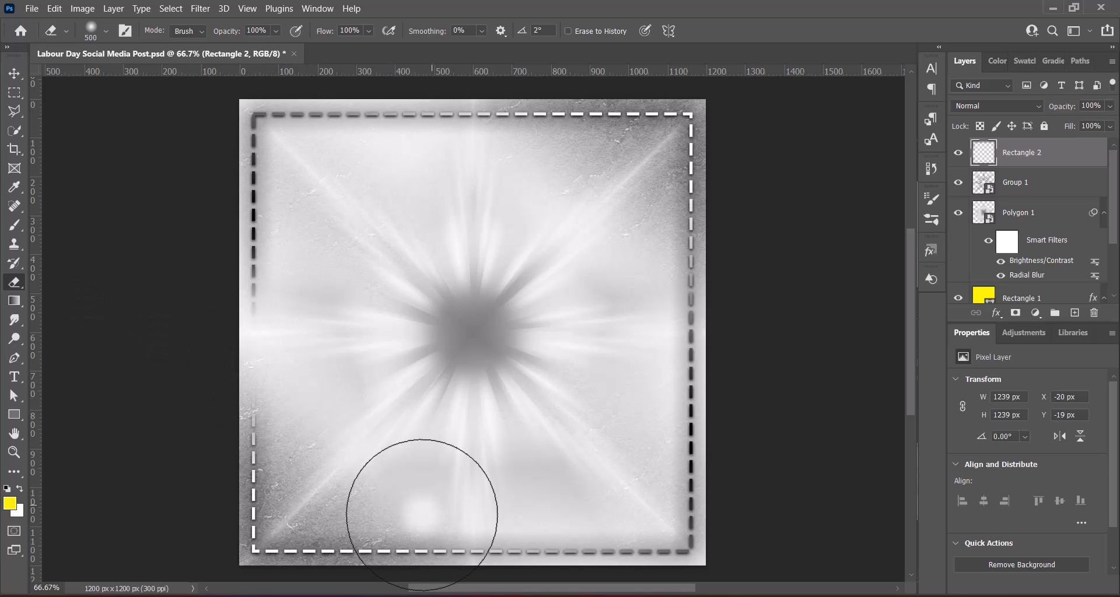
click(422, 514)
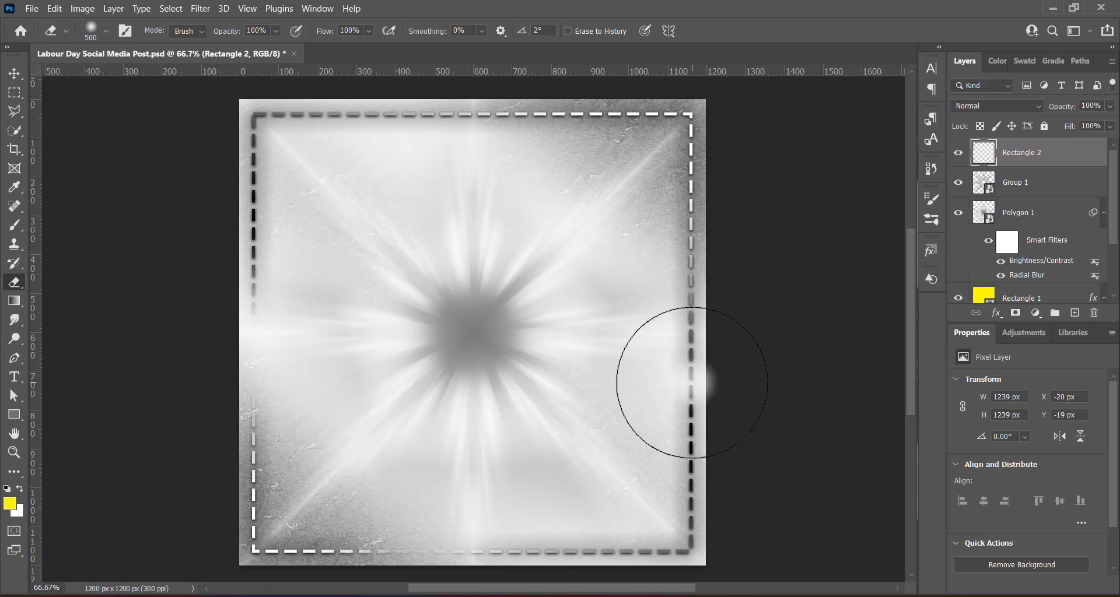
click(692, 383)
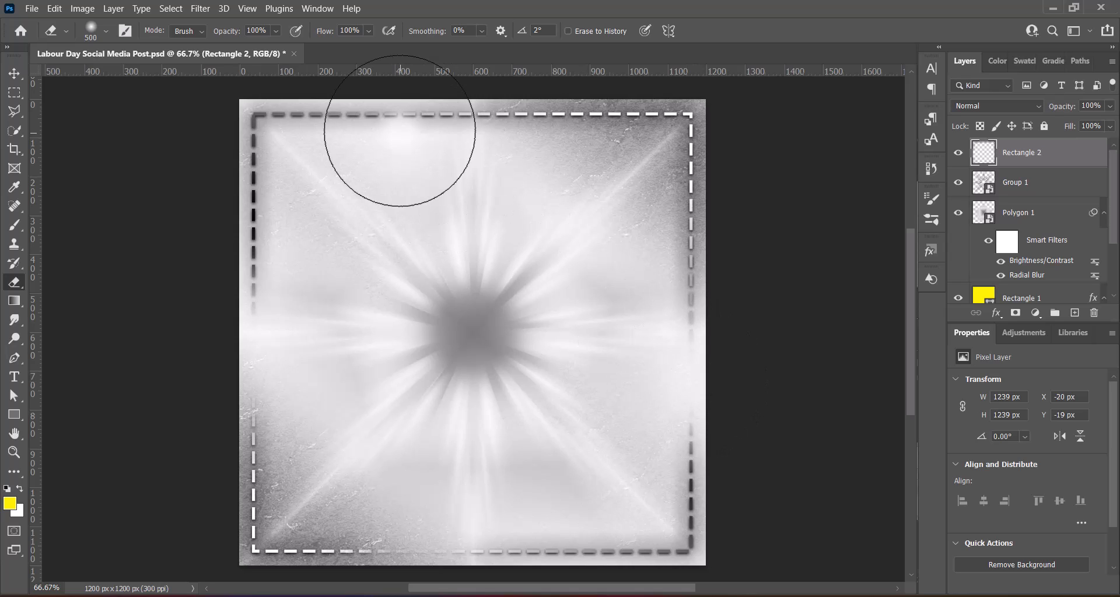
click(400, 131)
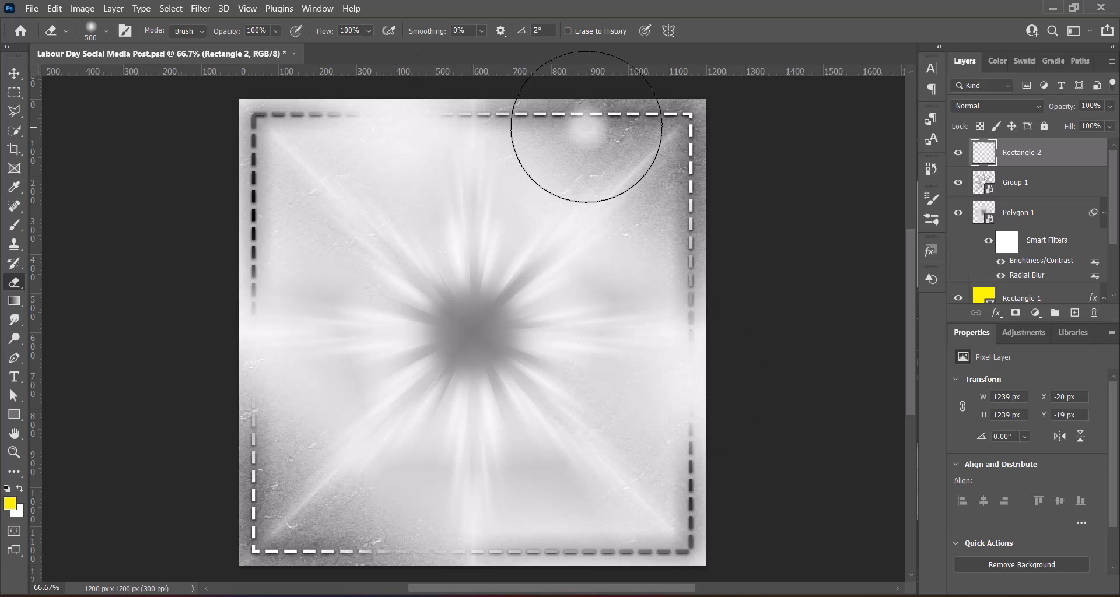
click(586, 126)
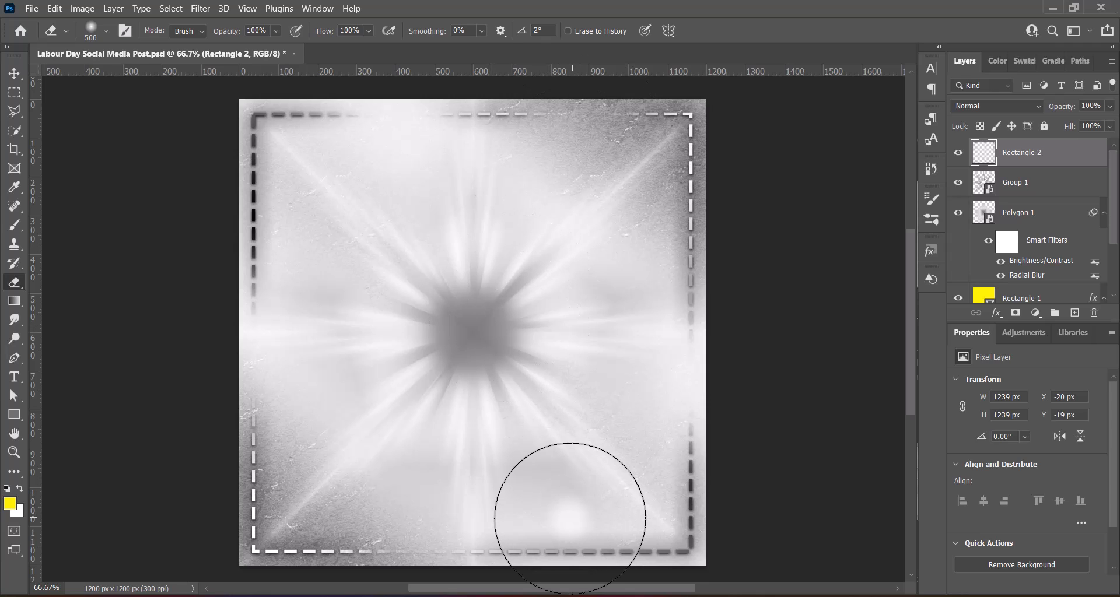
click(563, 551)
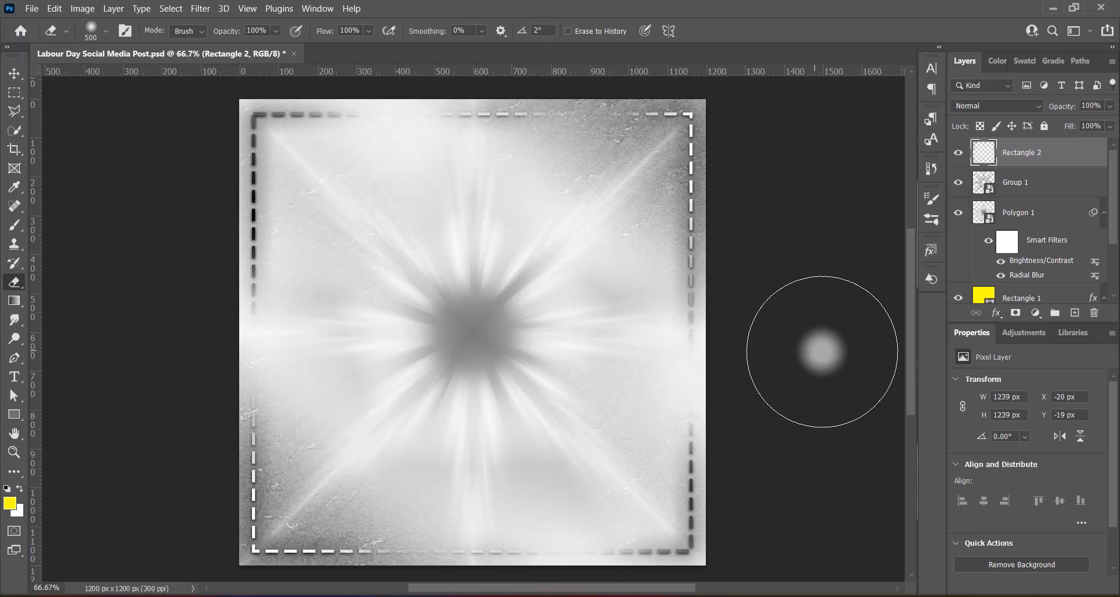
Fade the frame's left side, top middle and lower-left corner further with a 300 px Eraser.
key(bracketleft)
key(bracketleft)
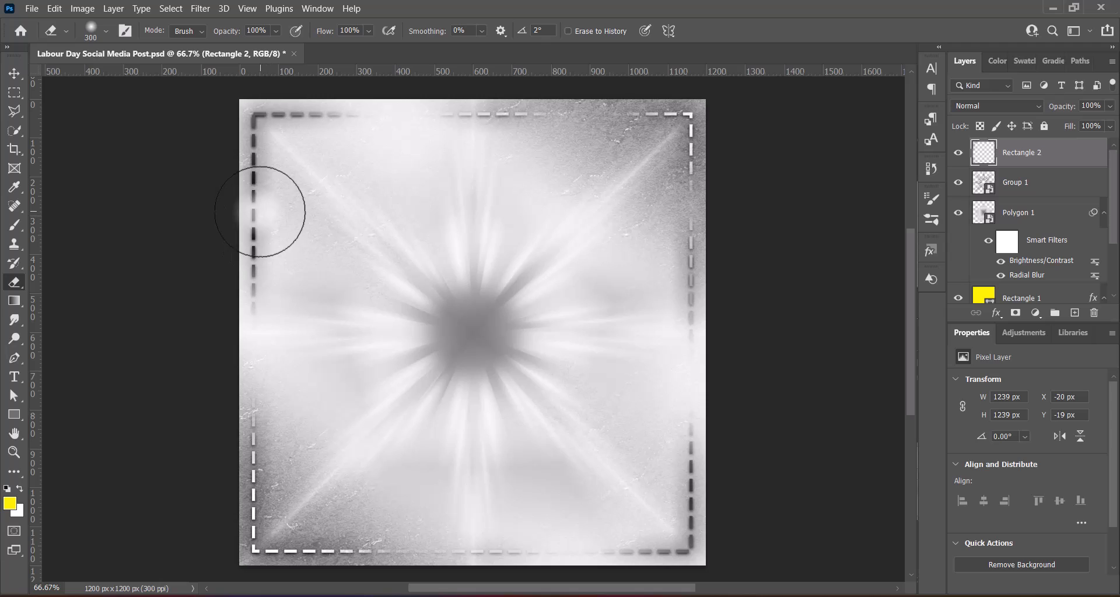
click(260, 212)
click(266, 479)
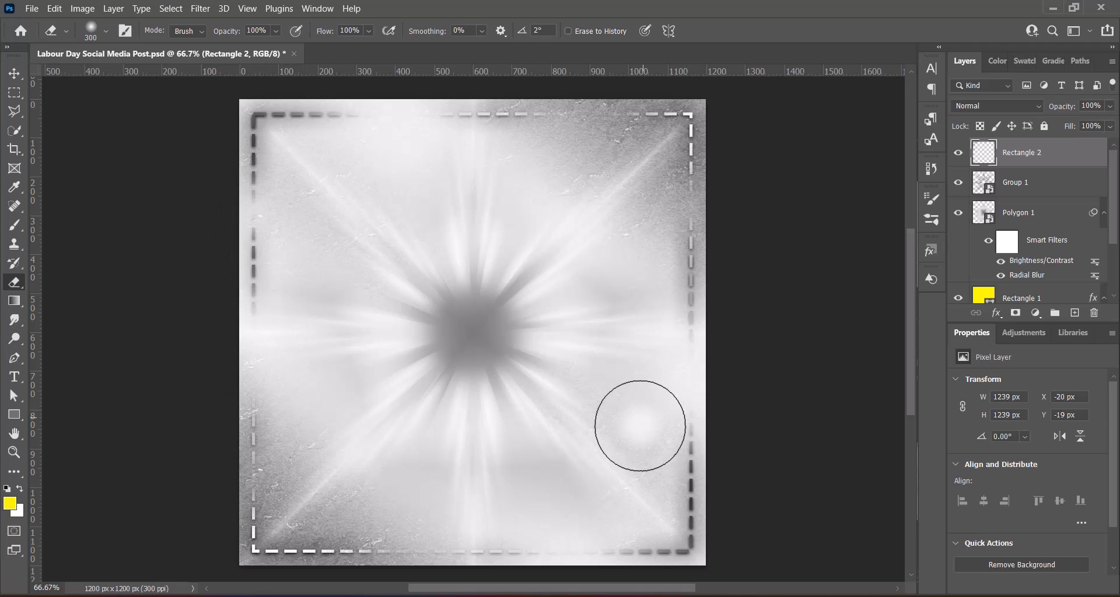
click(480, 123)
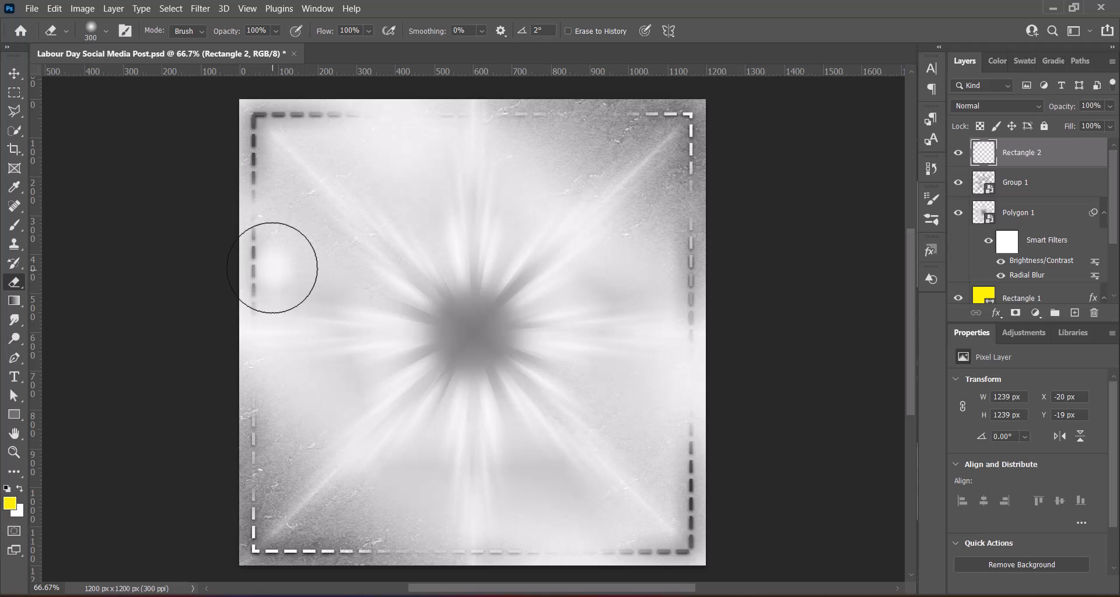
click(274, 529)
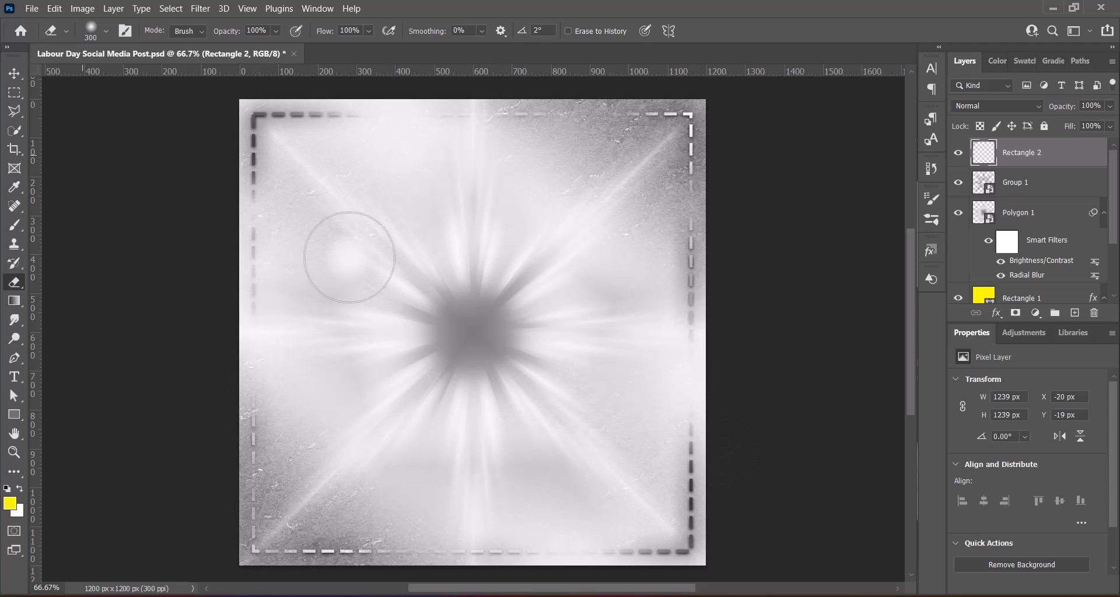
Apply a Vibrance adjustment to the rasterized dashed frame.
key(v)
click(83, 8)
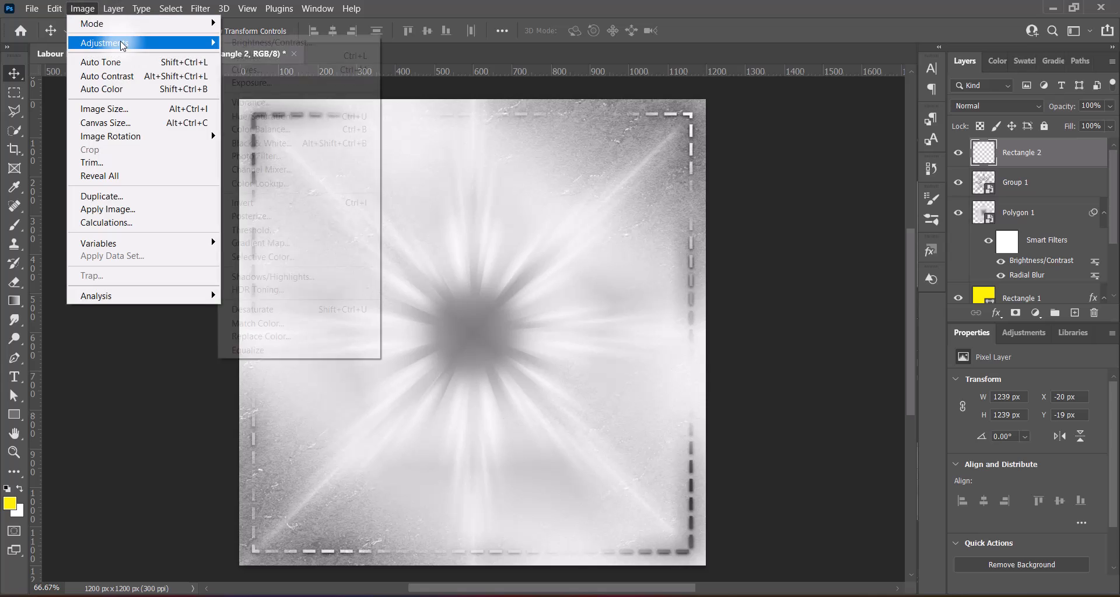
mouse_move(102, 43)
click(245, 112)
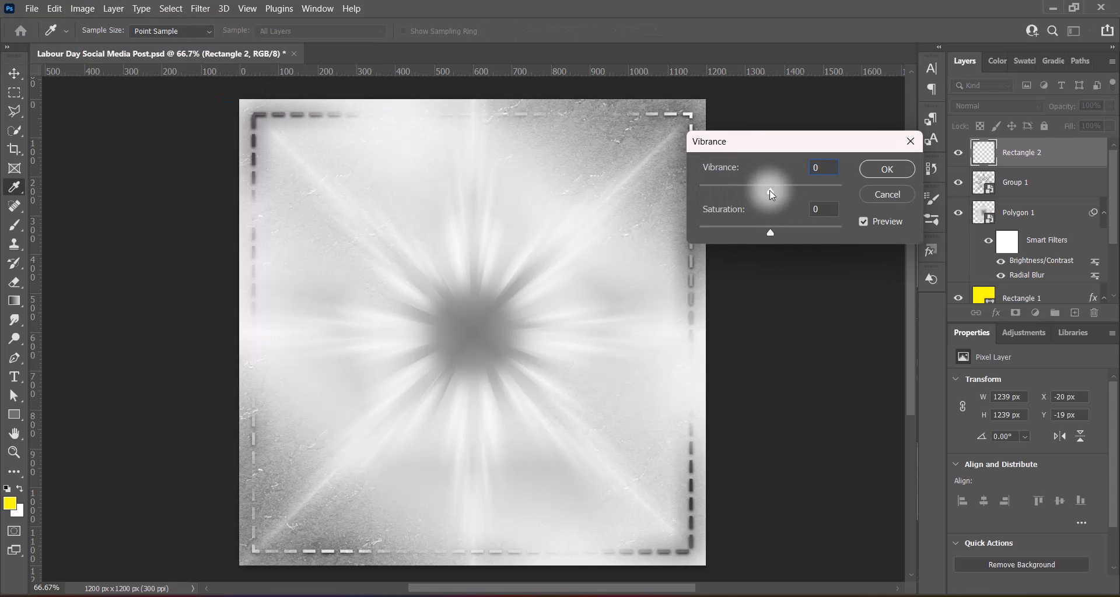
drag(769, 191, 852, 195)
click(886, 167)
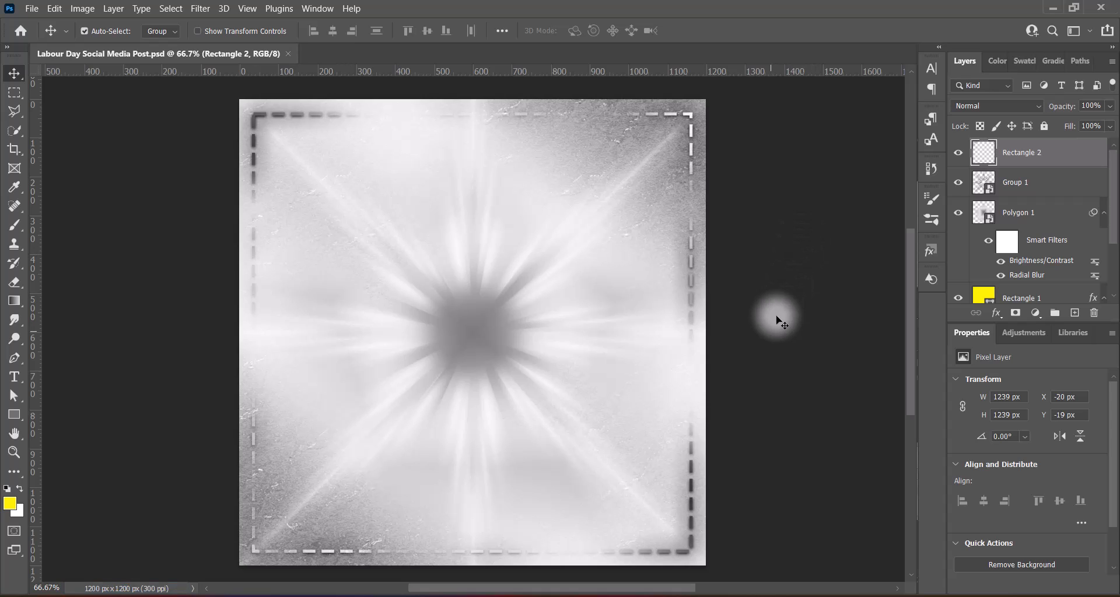
Compare blend modes for the dashed frame layer, set it to Hard Light, and save the document.
click(1013, 104)
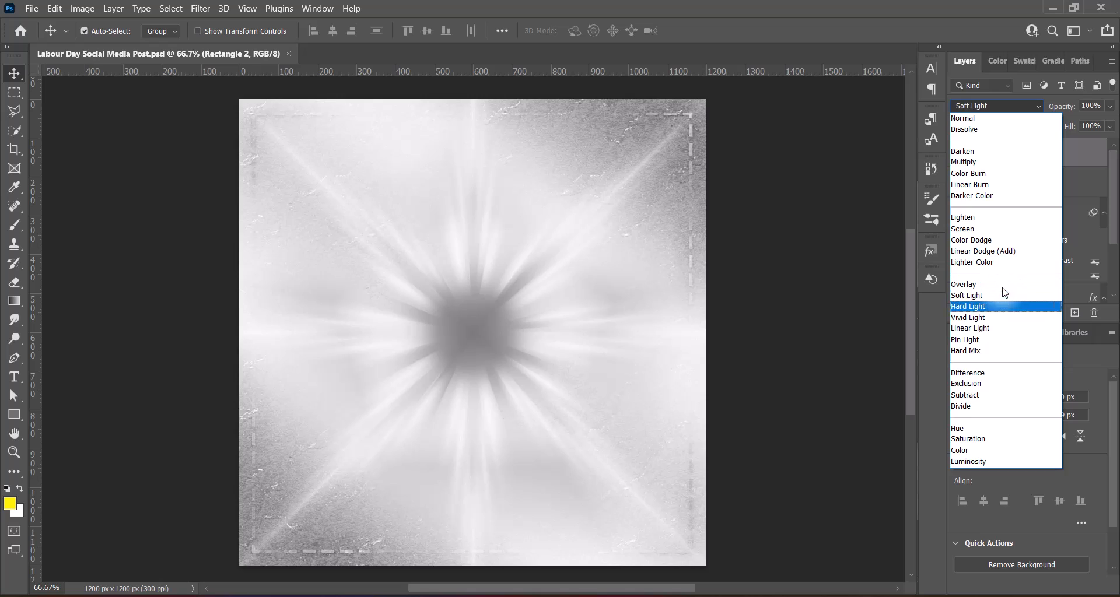
key(Down)
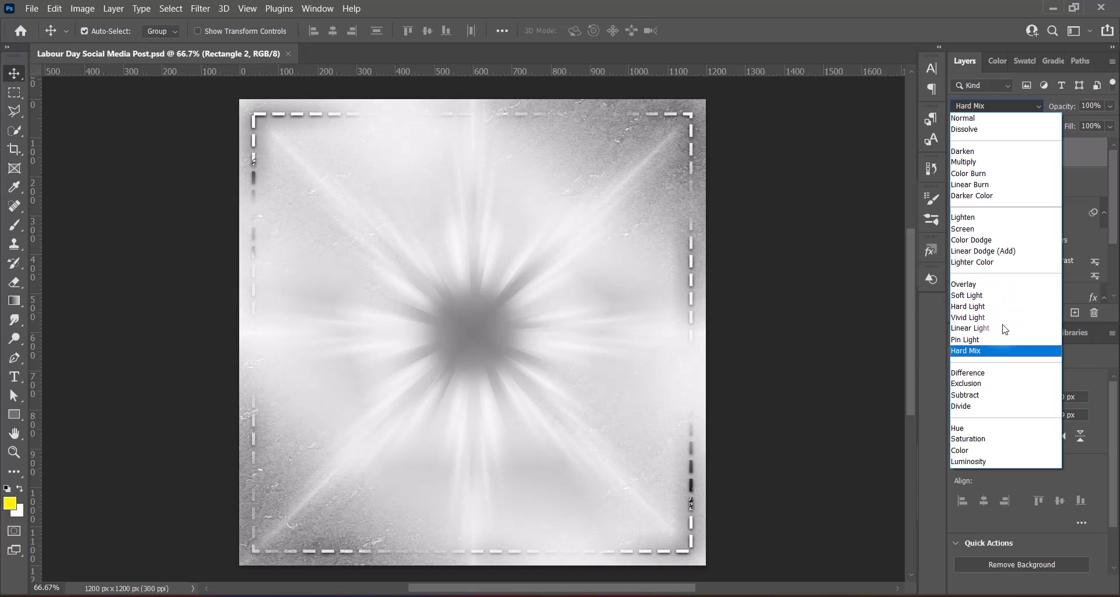
key(Down)
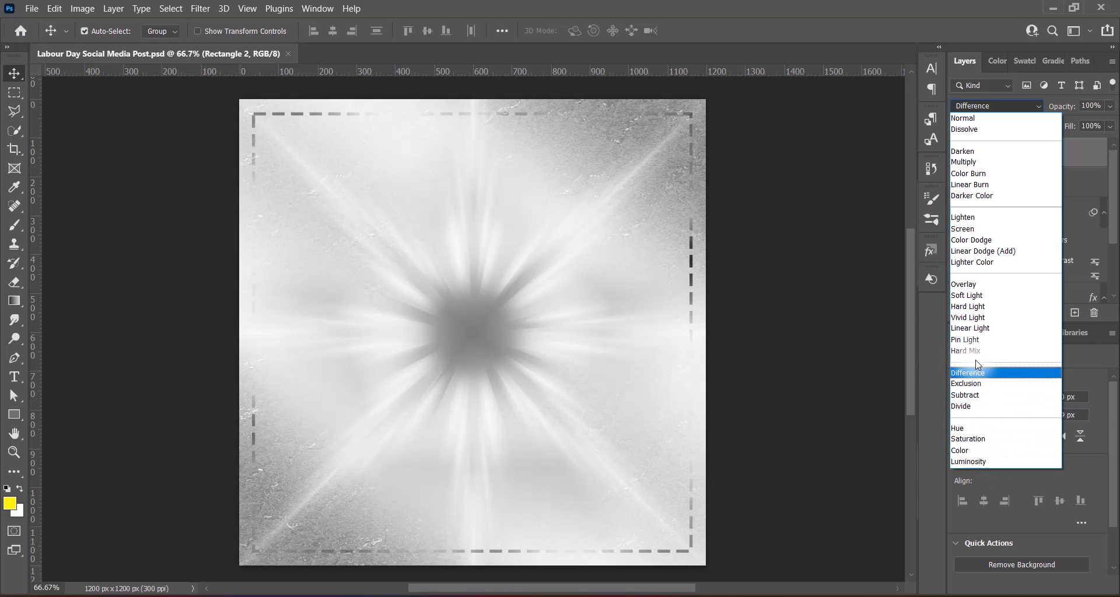
key(Up)
key(Up)
key(Up)
key(Up)
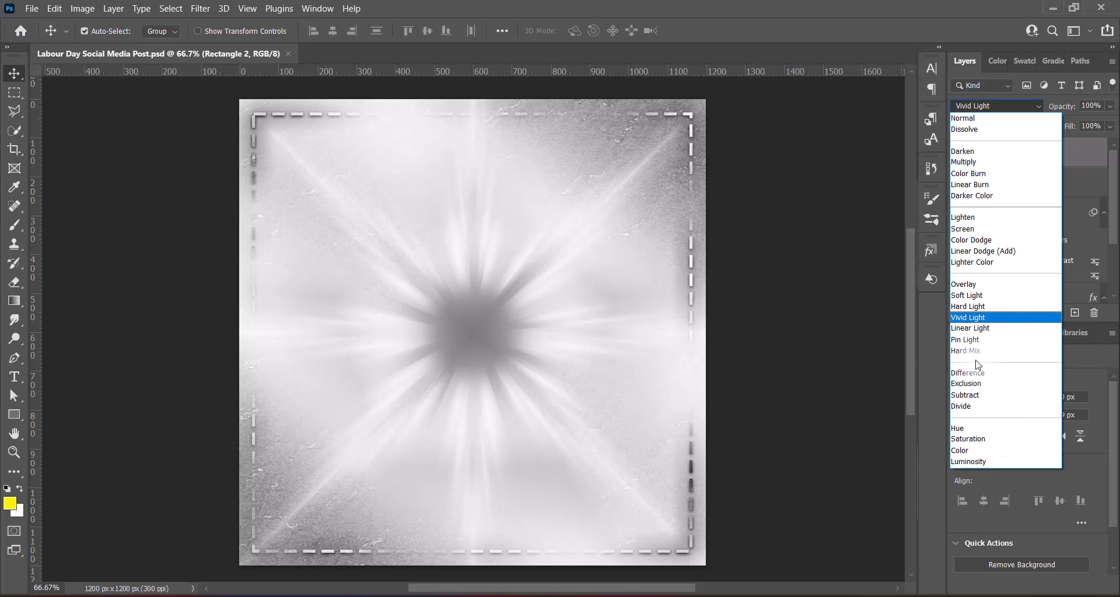
key(Down)
key(Down)
key(Up)
key(Up)
key(Up)
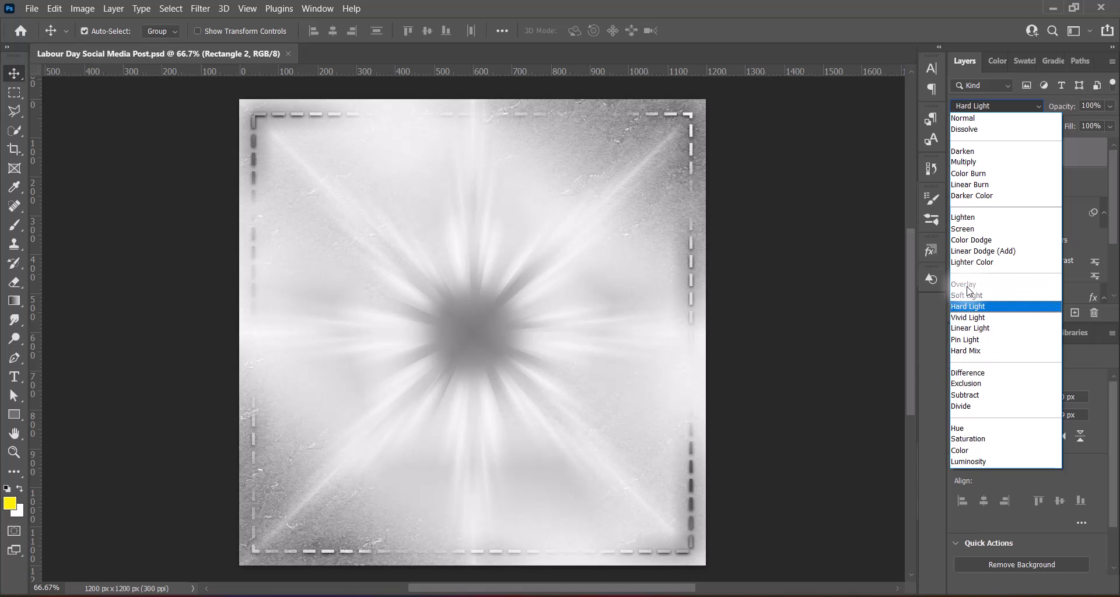
click(939, 330)
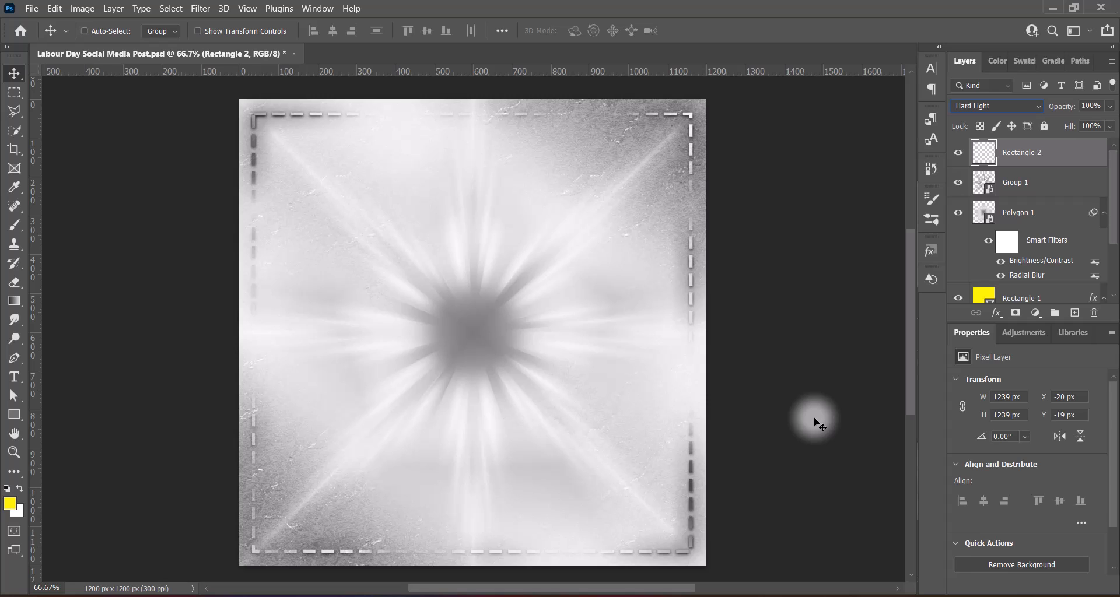
ctrl+click(816, 419)
key(ctrl+s)
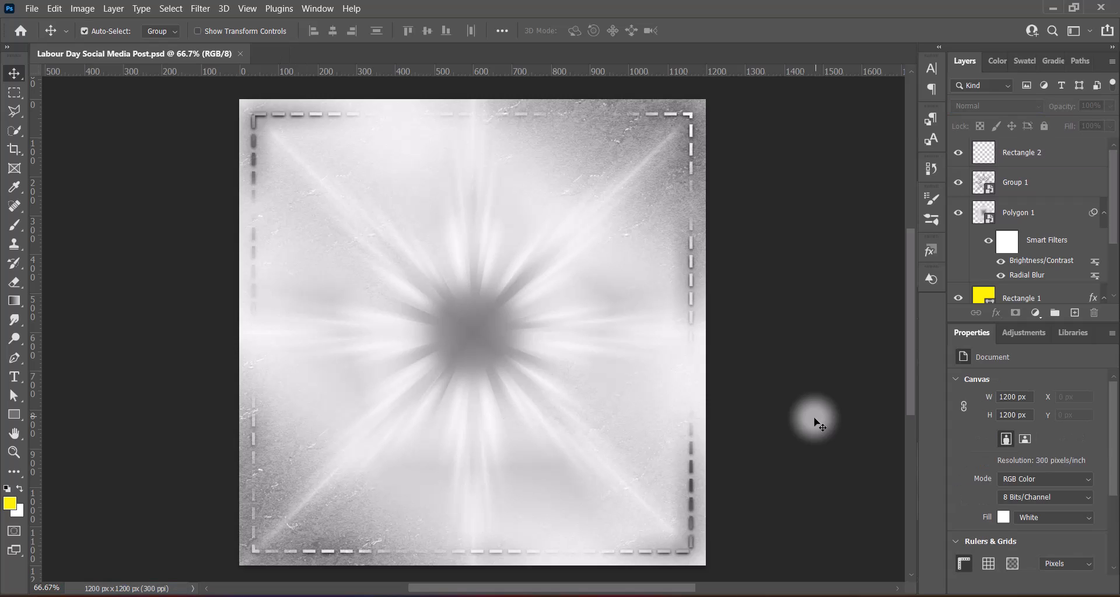
Fade part of the dashed frame's right side with the soft 300 px Eraser and save the document.
click(693, 276)
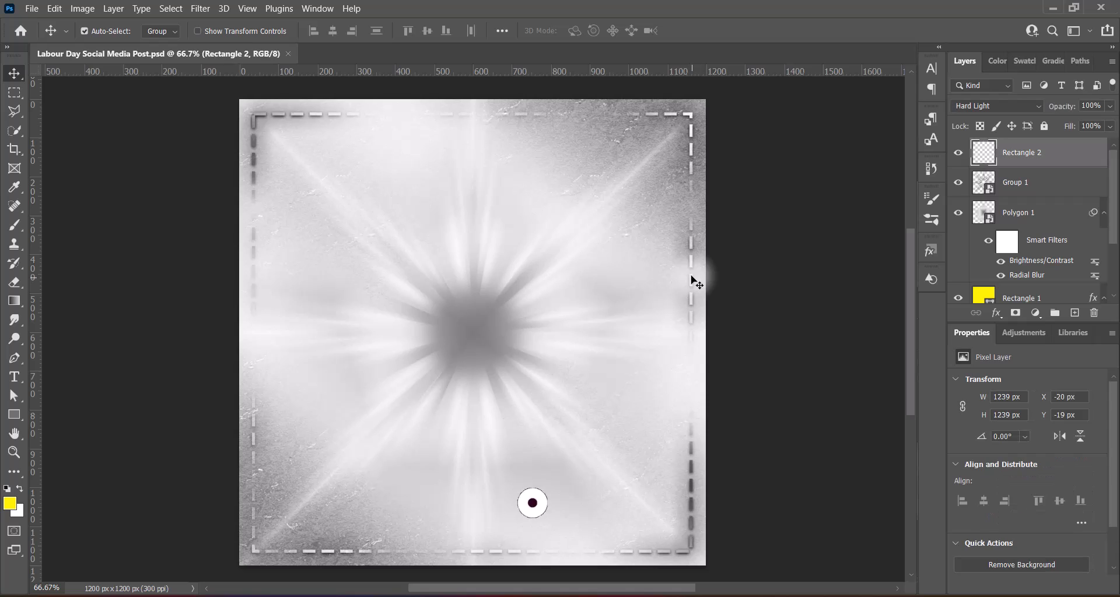
right_click(15, 282)
click(76, 280)
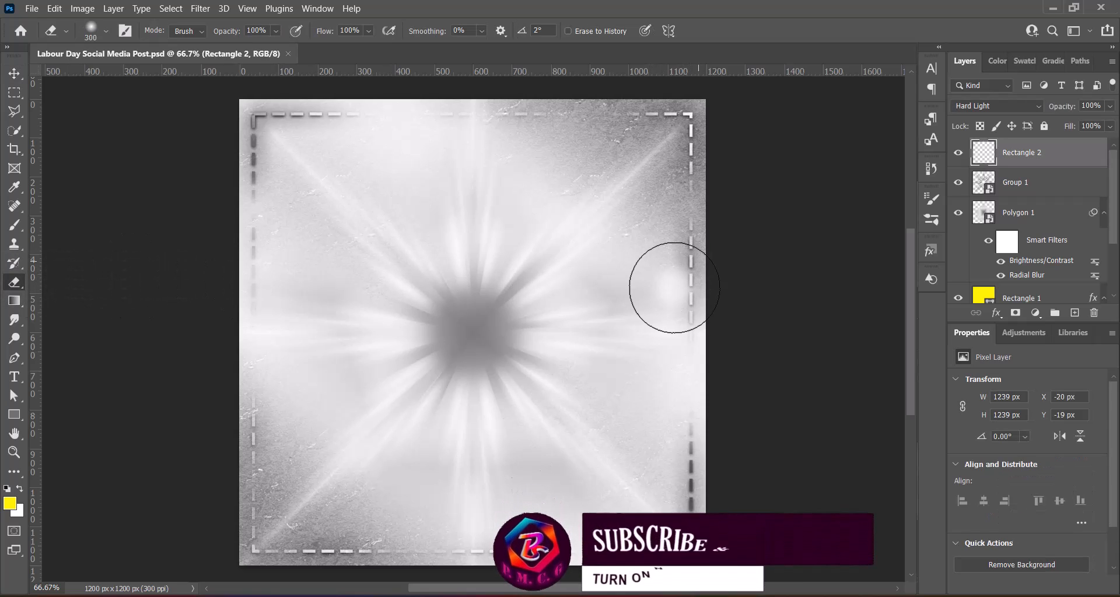
click(14, 73)
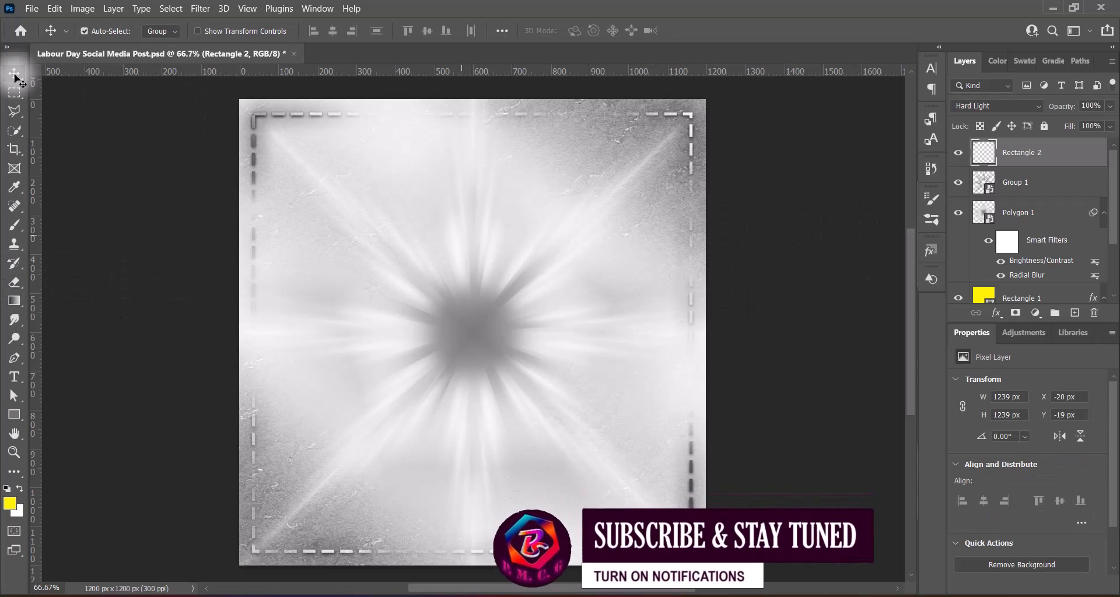
key(ctrl+s)
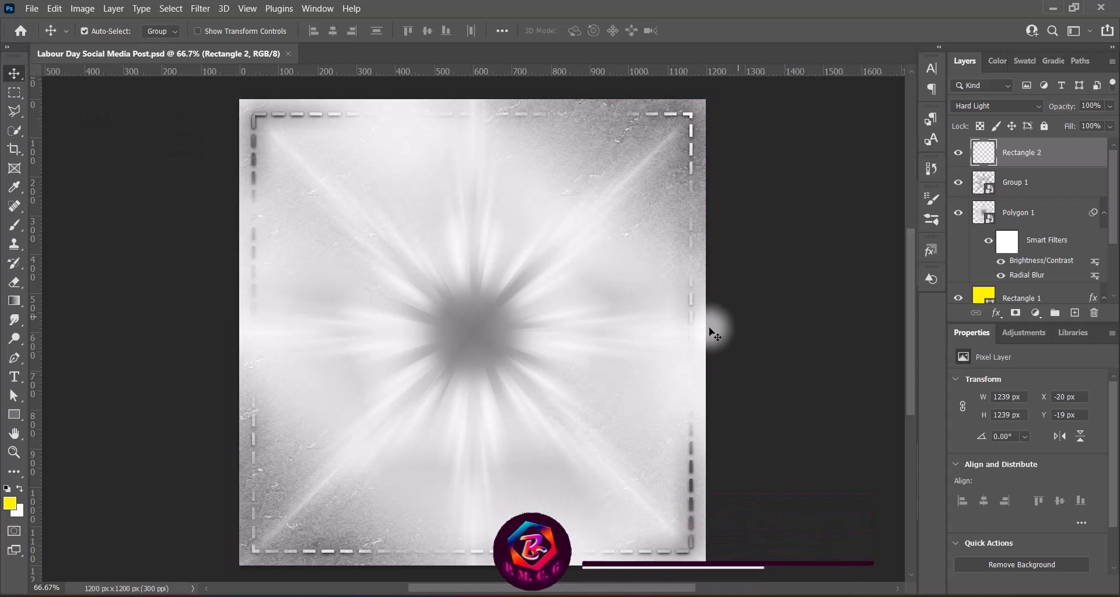
Paste the workers cut-out, enlarge it to about 978 × 584 px, centre it horizontally above the canvas middle, and save.
key(ctrl+v)
drag(476, 365, 475, 344)
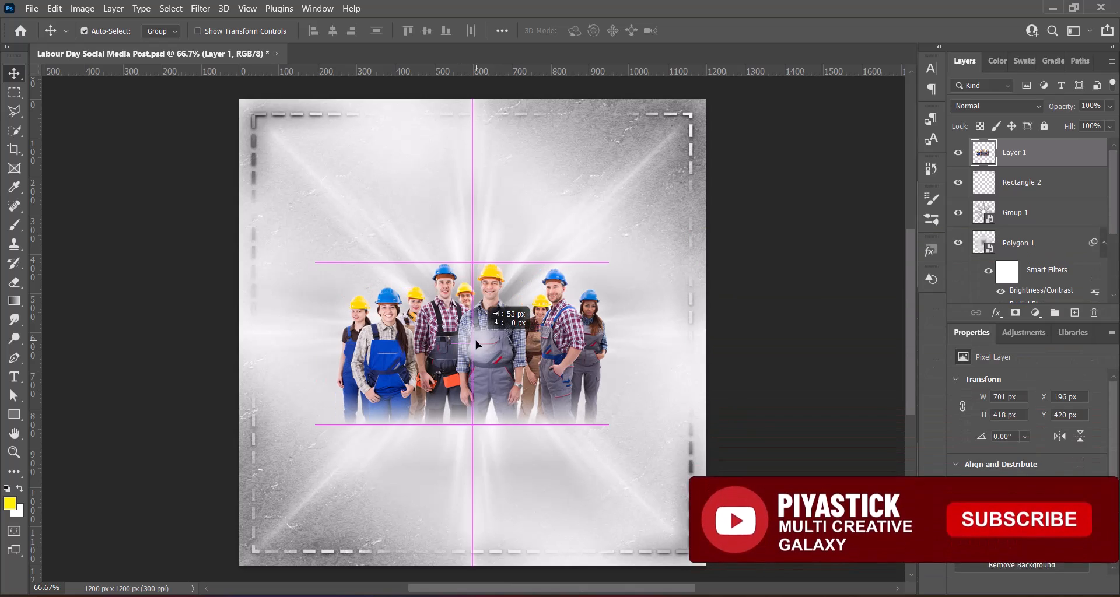
key(ctrl+t)
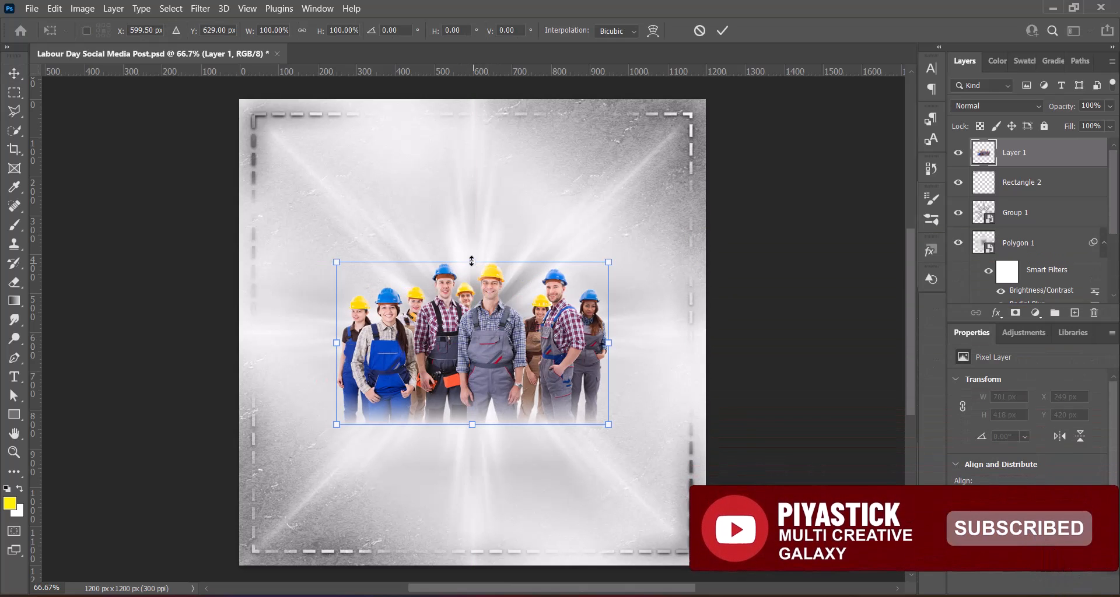
drag(472, 256, 472, 211)
drag(506, 296, 509, 310)
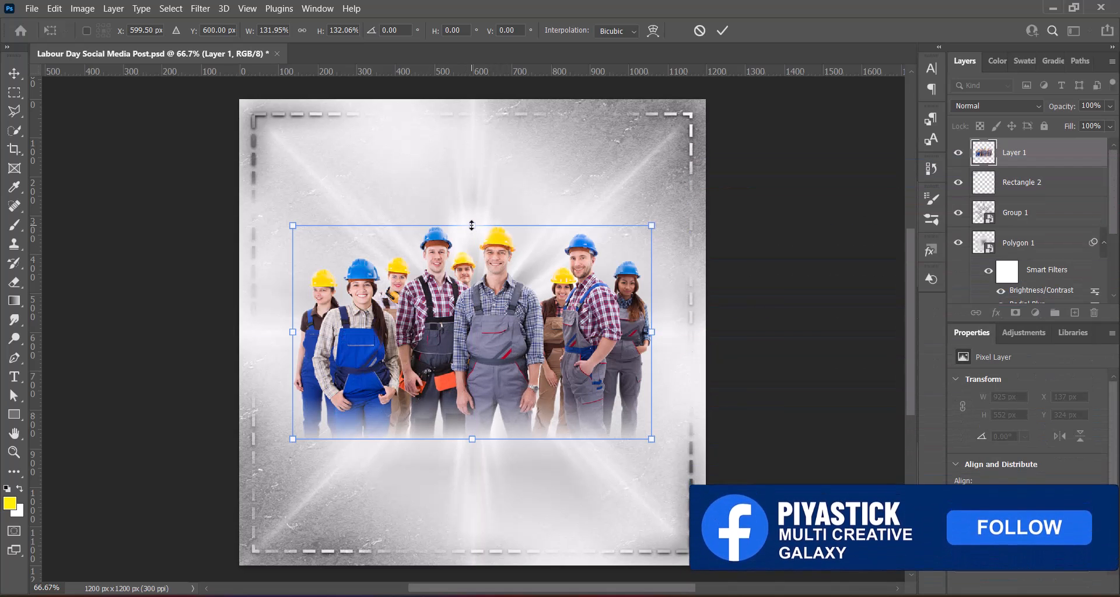
mouse_move(472, 226)
mouse_down()
mouse_move(471, 203)
mouse_move(470, 213)
mouse_up()
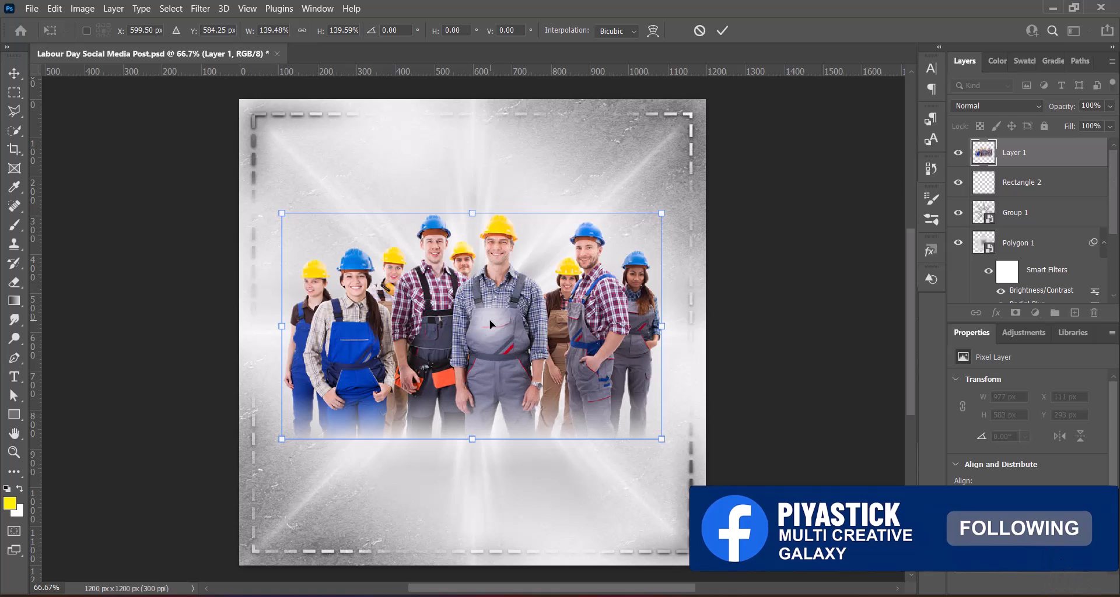
drag(491, 324, 486, 317)
key(Return)
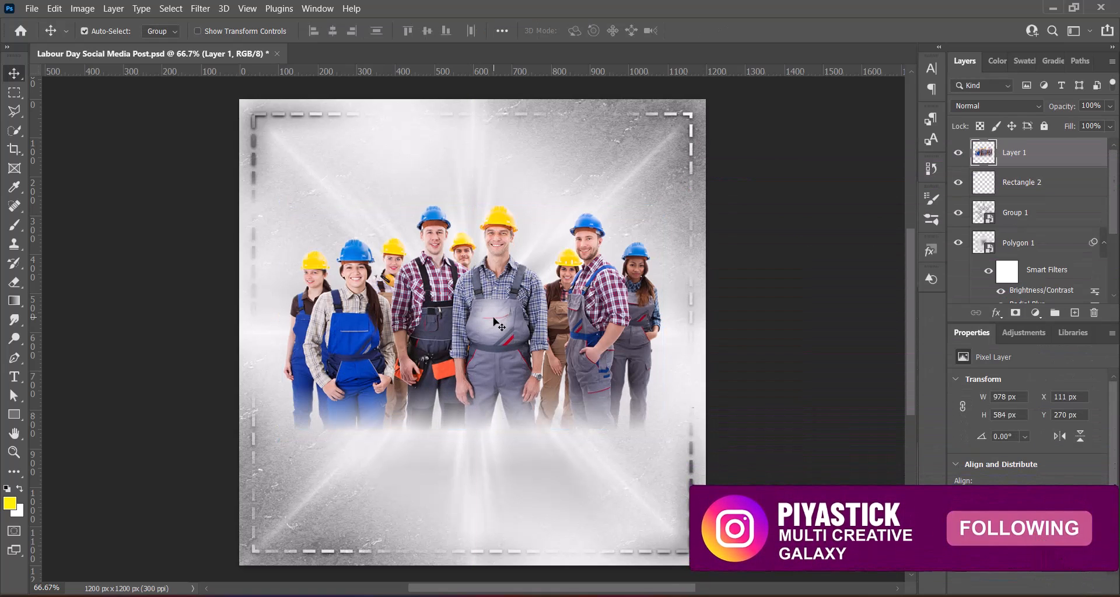
key(ctrl+s)
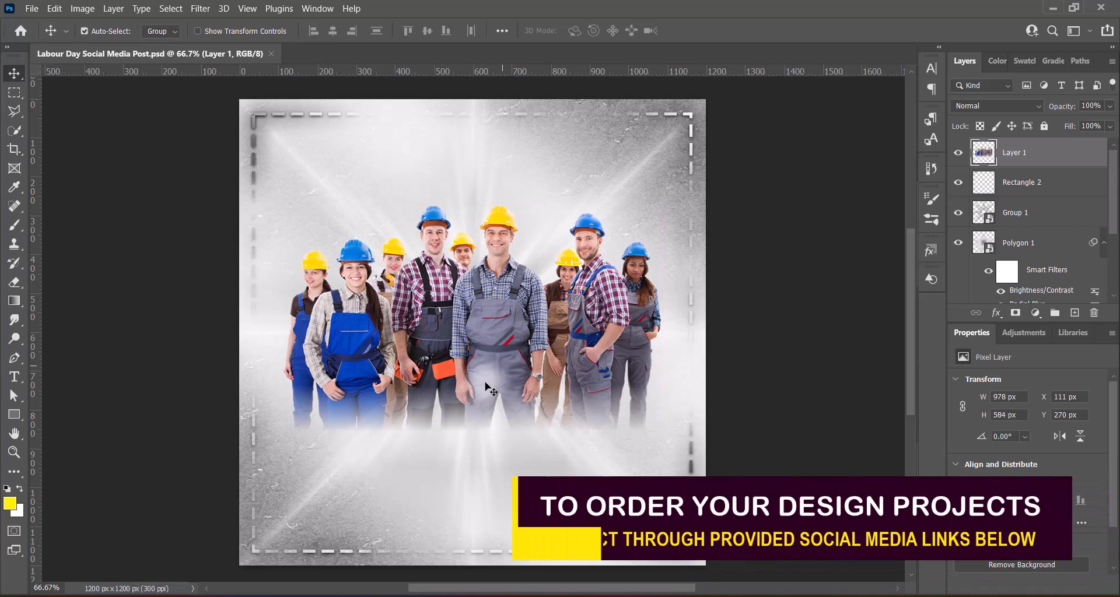
Apply the Increase Saturation preset of Hue/Saturation to the workers layer.
click(82, 9)
mouse_move(146, 43)
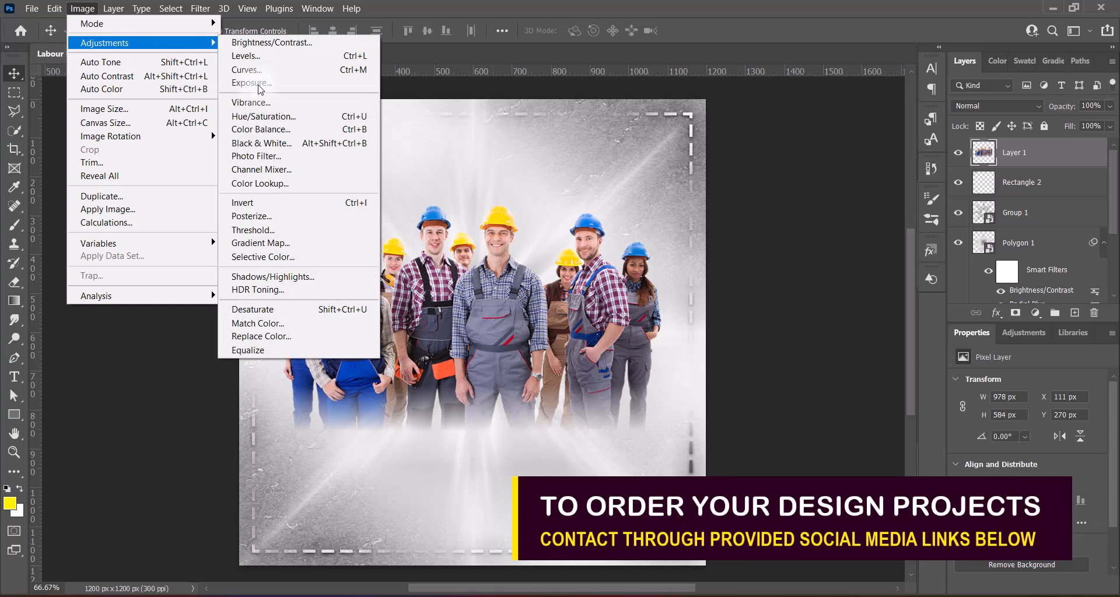
click(264, 116)
click(778, 113)
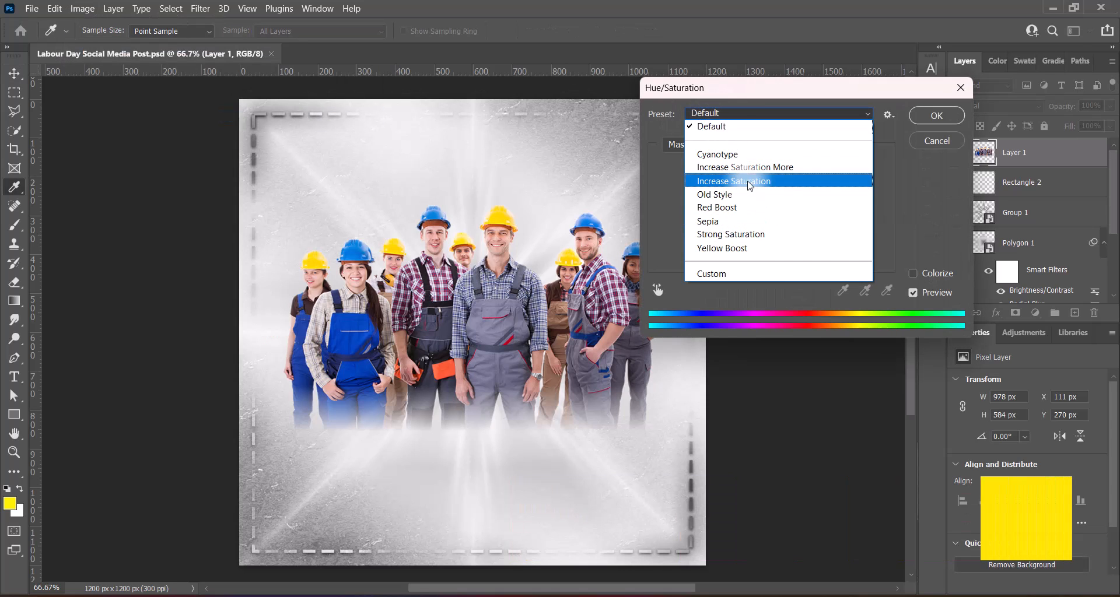
click(749, 182)
click(935, 115)
Apply a Levels adjustment with the Increase Contrast 2 preset to the workers layer.
click(91, 9)
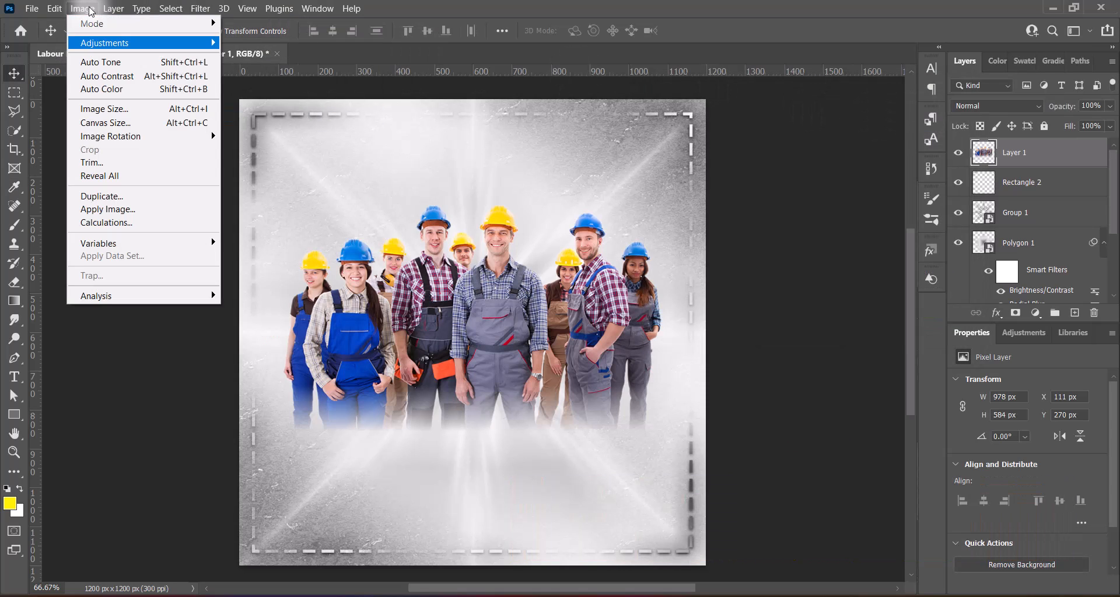
mouse_move(146, 43)
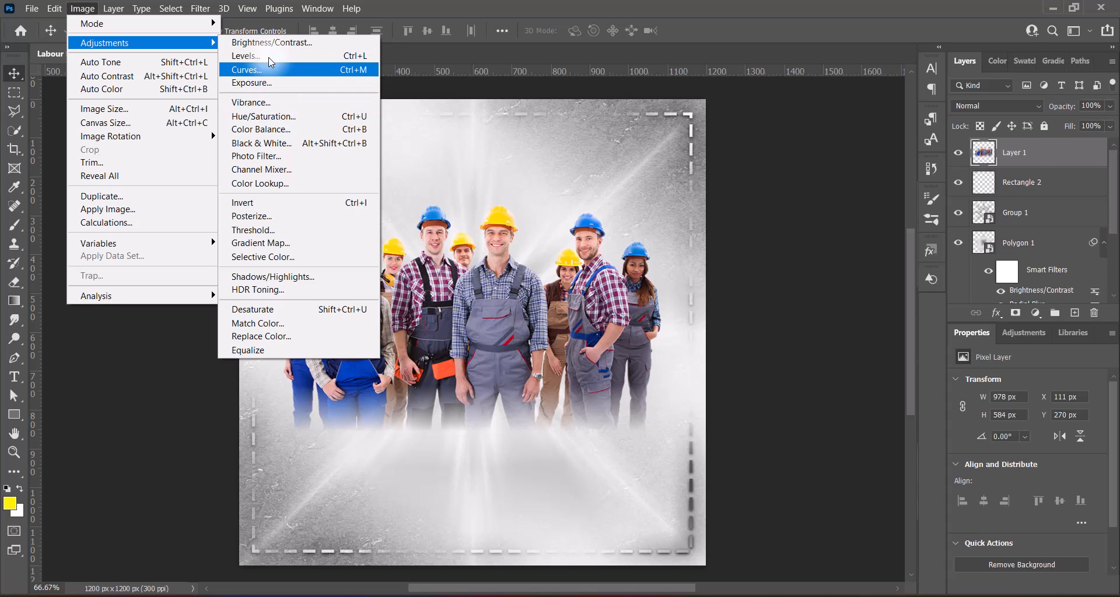
click(245, 56)
click(840, 56)
click(823, 123)
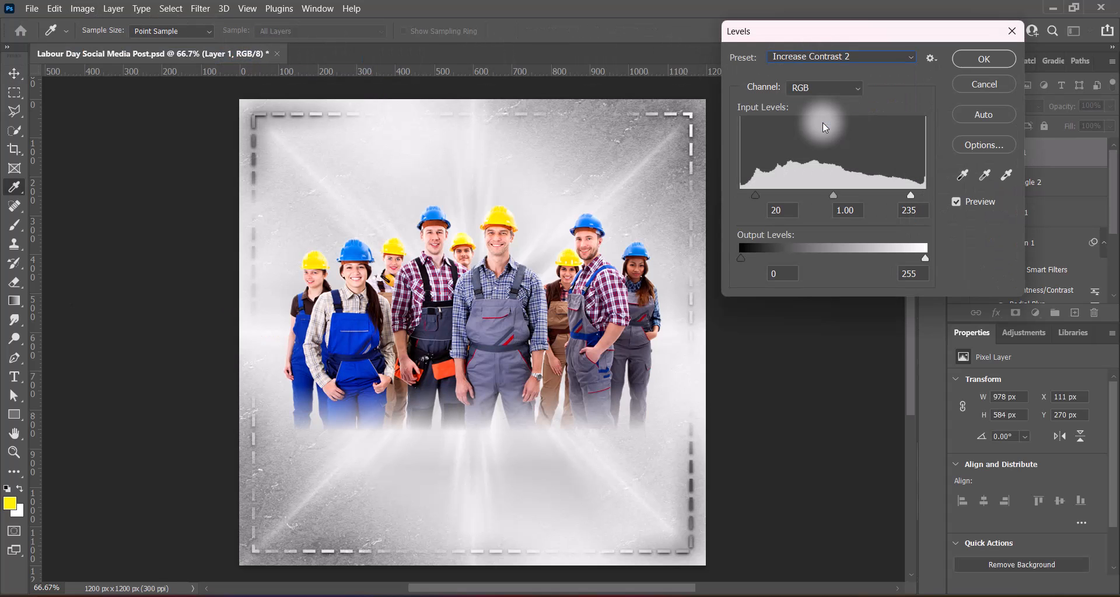
click(983, 58)
Convert the workers layer to grayscale with the default Black & White adjustment.
click(83, 9)
mouse_move(198, 43)
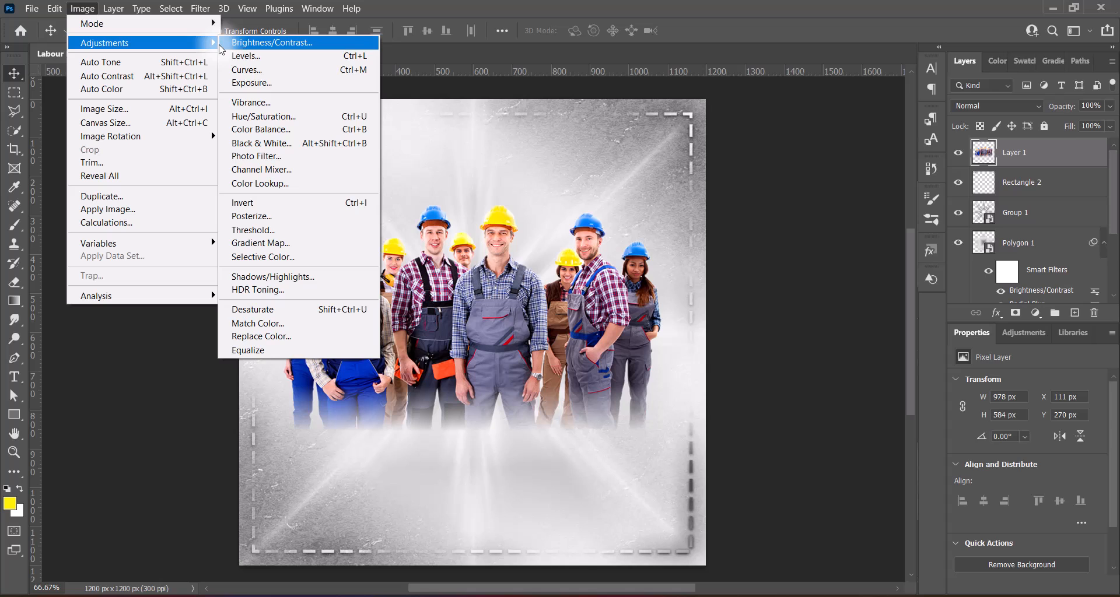
click(269, 143)
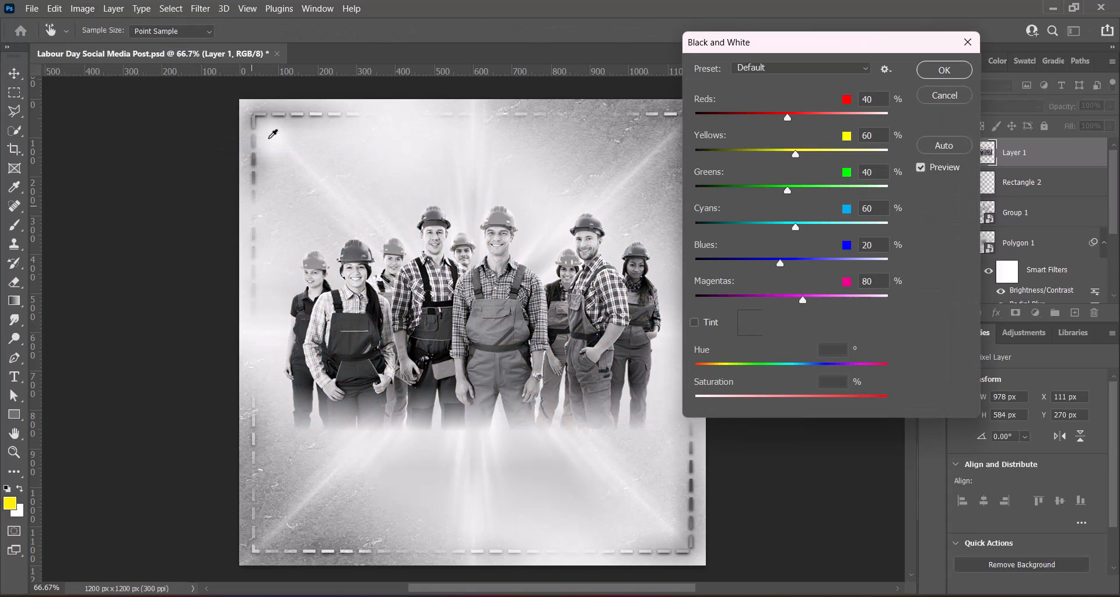
click(944, 70)
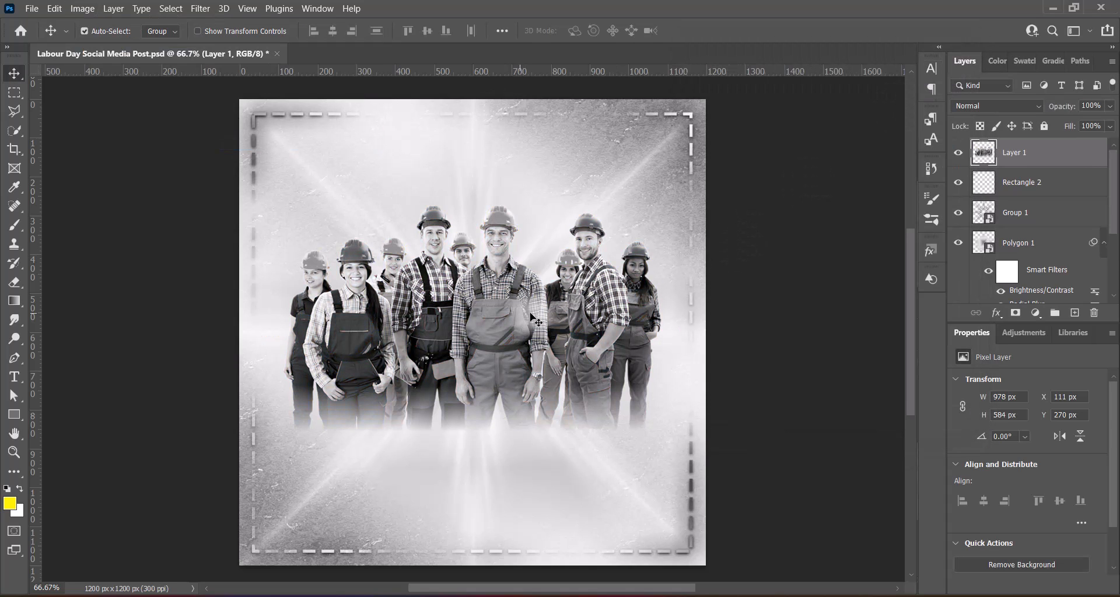
Fade the lower edge of the workers photo into the background with the soft 300 px Eraser.
click(960, 184)
click(17, 284)
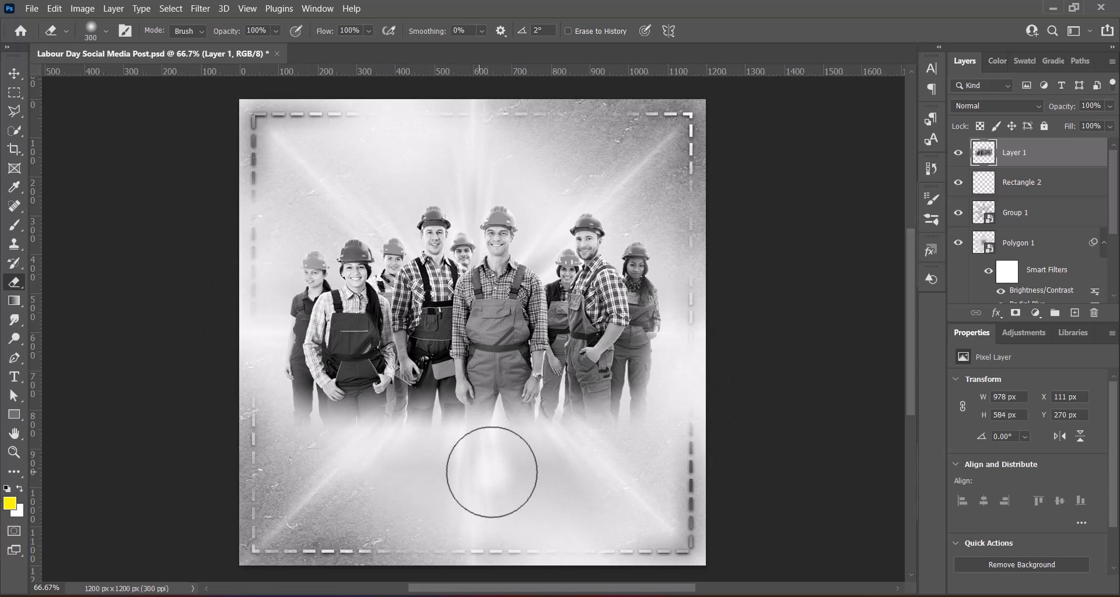
click(265, 444)
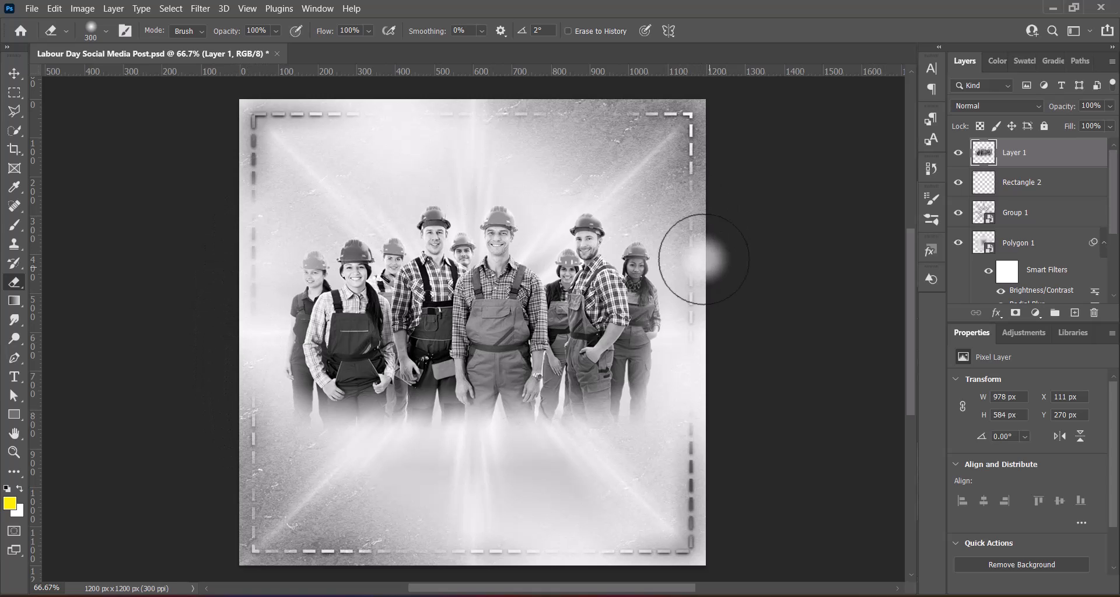
key(v)
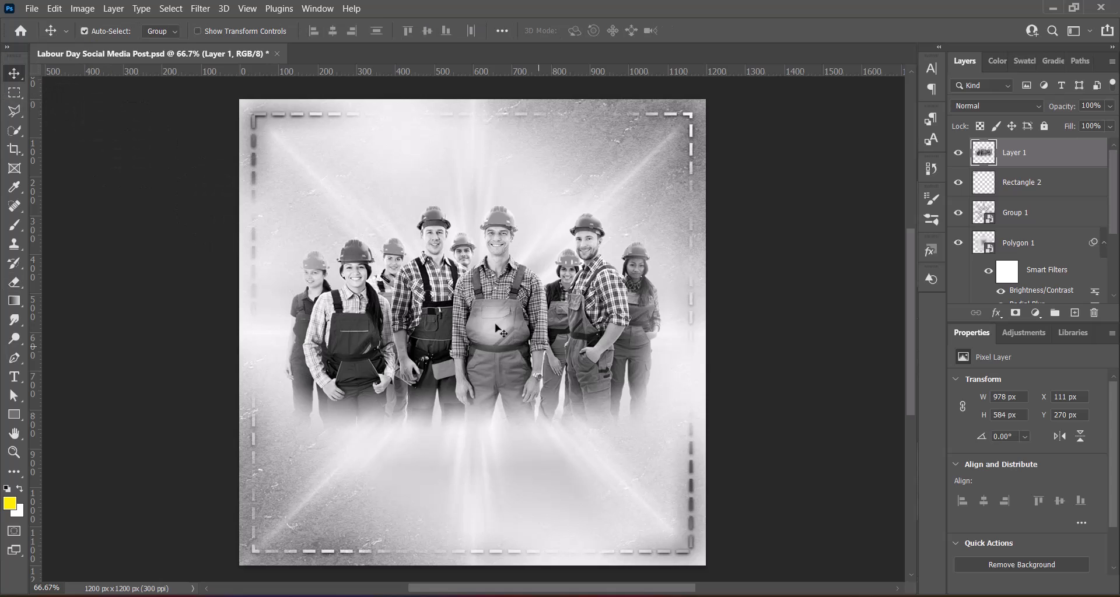
Scale the workers photo down to about 918 × 548 px and lower its layer opacity to 66%.
key(ctrl+t)
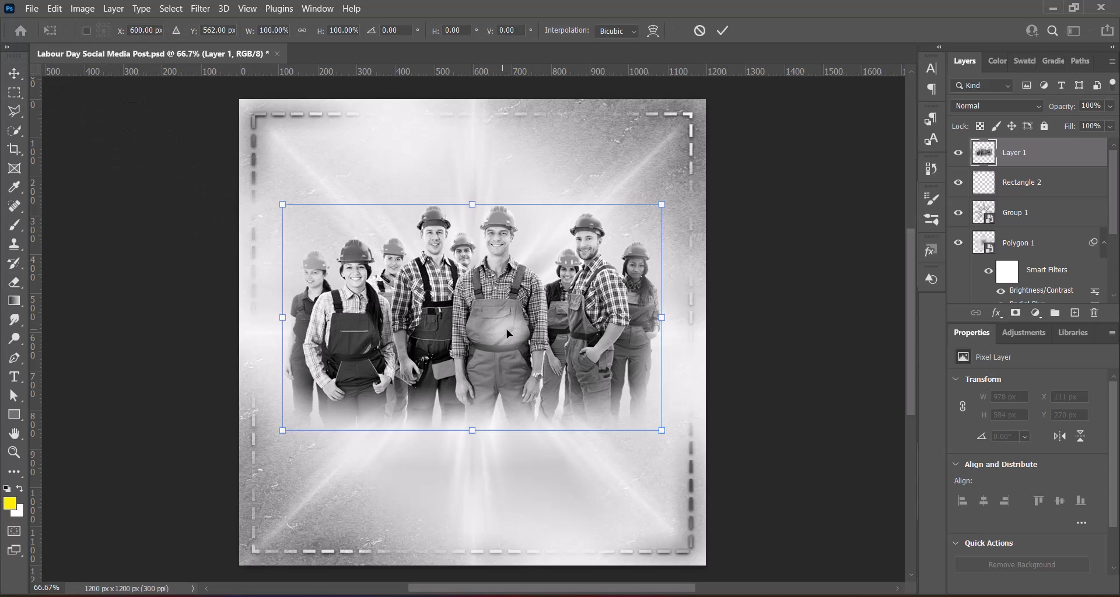
mouse_move(473, 205)
mouse_down()
mouse_move(474, 236)
mouse_move(474, 218)
mouse_up()
key(Return)
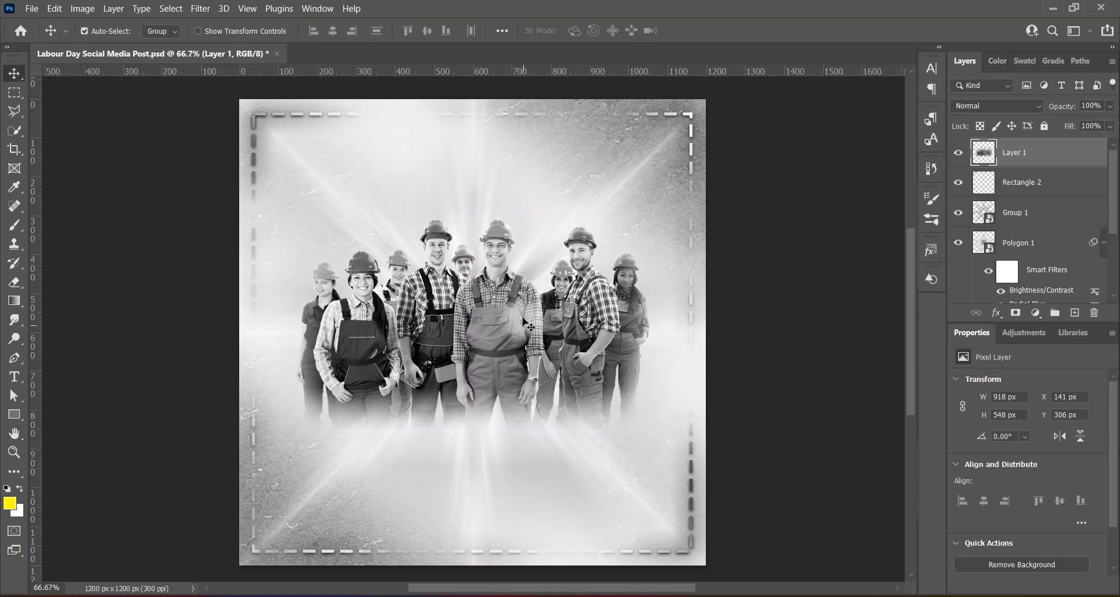
drag(1110, 125, 1086, 128)
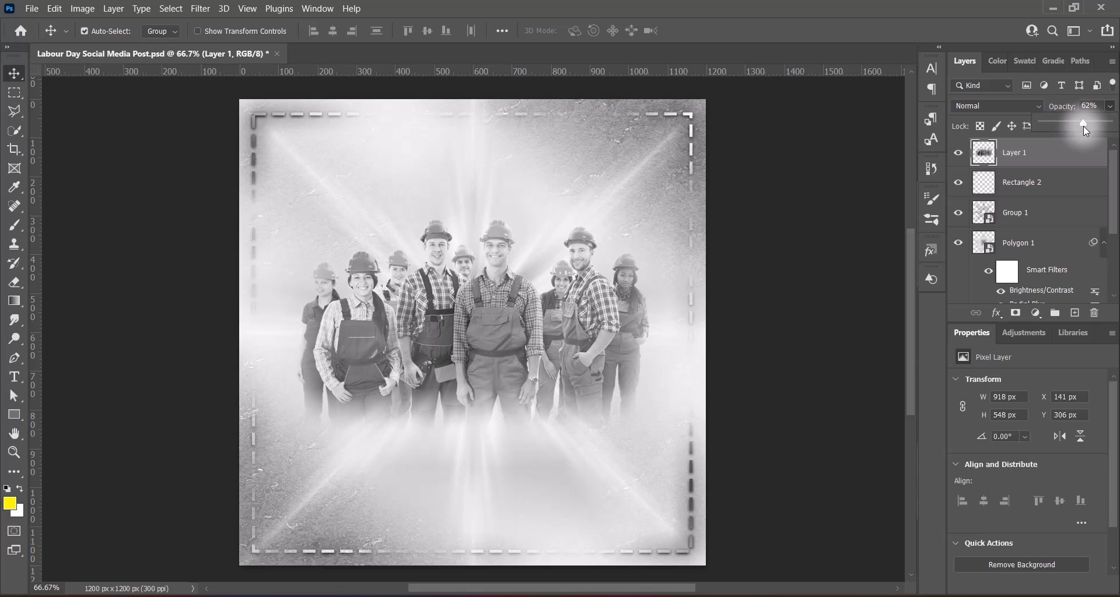
Try the Midtones Darker Levels preset on the workers layer, then apply the Darker preset.
click(82, 9)
mouse_move(100, 43)
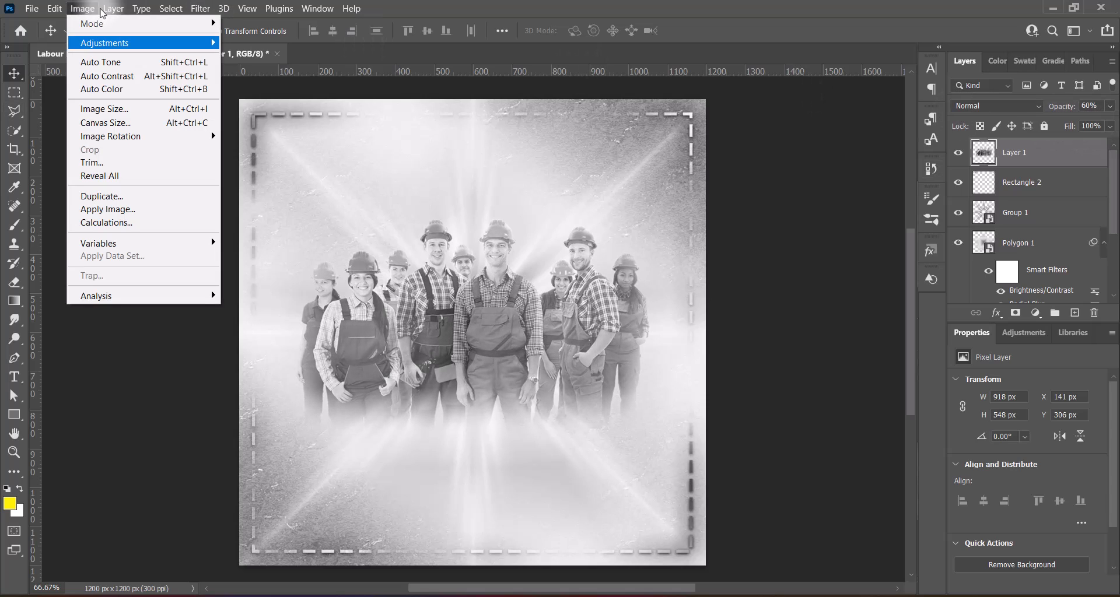
click(267, 57)
click(806, 57)
click(809, 194)
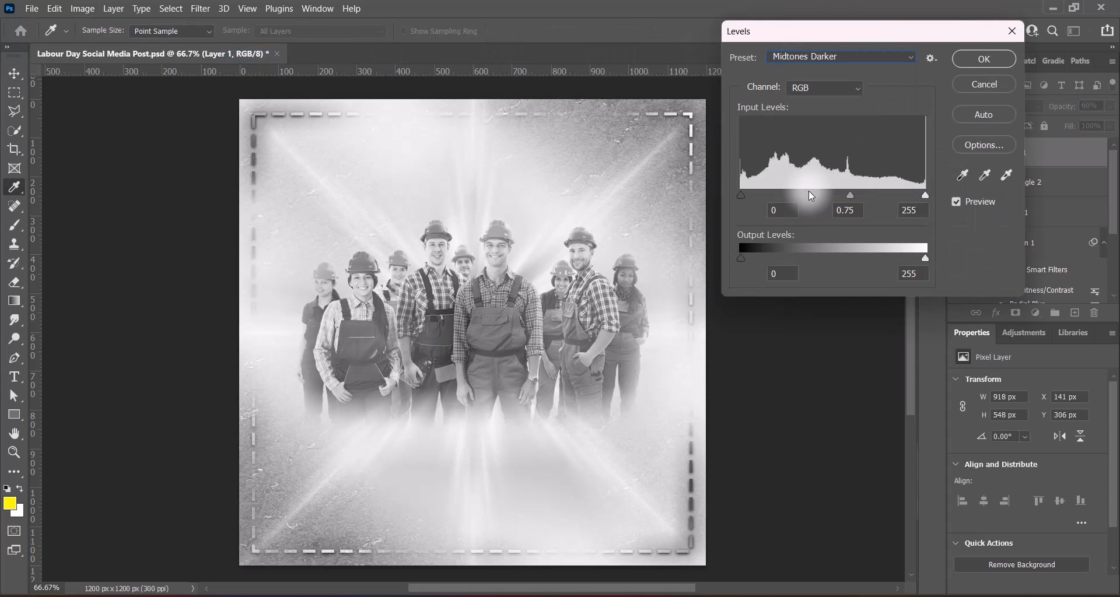
click(821, 55)
click(818, 100)
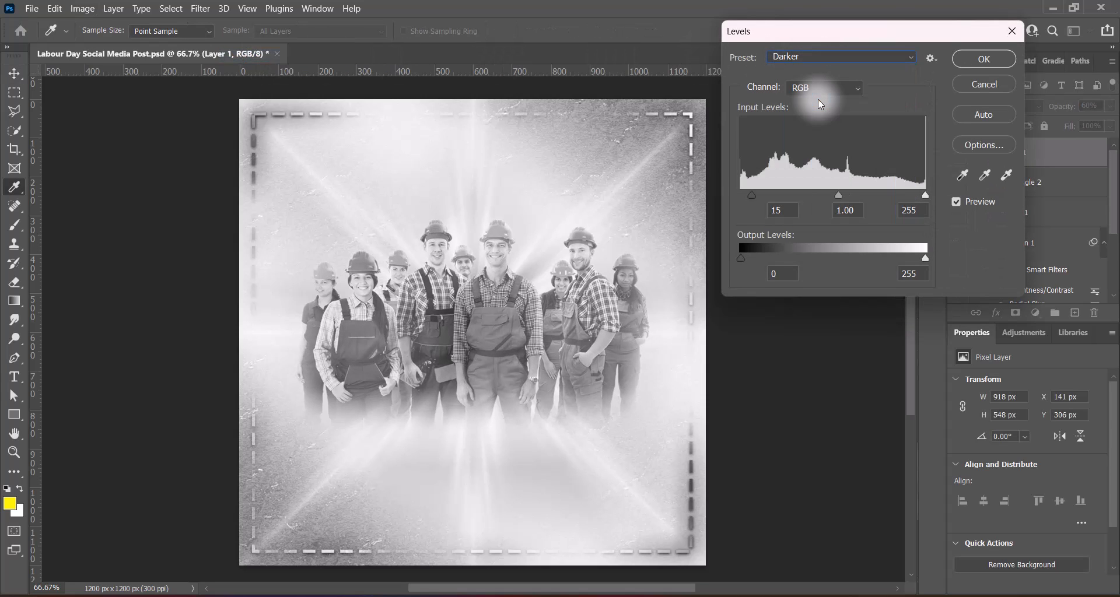
click(966, 59)
Apply a Vibrance adjustment to the workers layer.
click(82, 9)
mouse_move(99, 43)
click(267, 100)
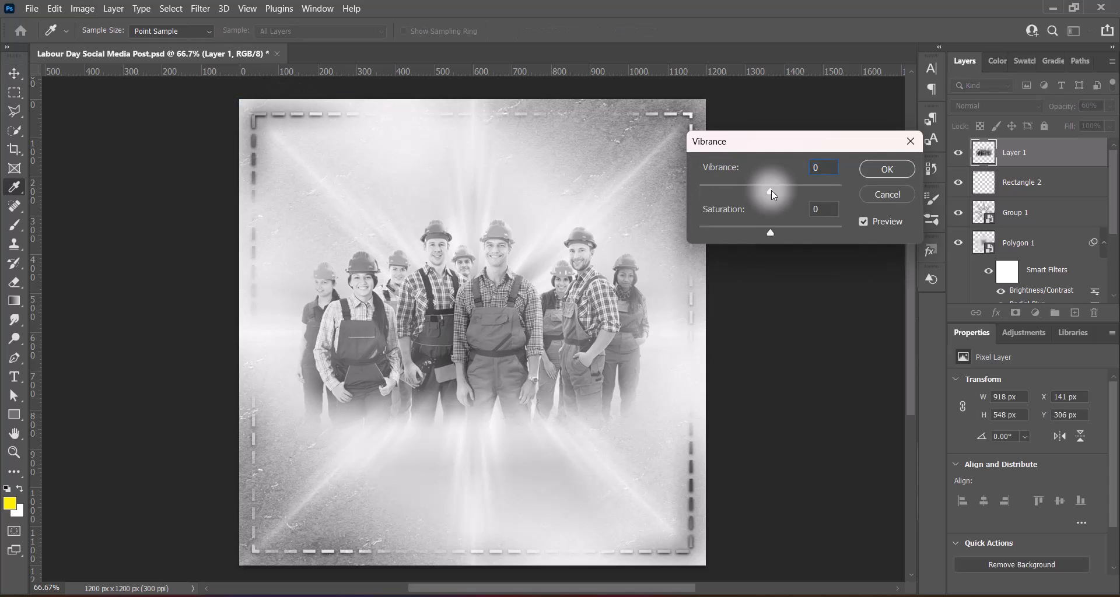
drag(771, 190, 898, 180)
click(898, 177)
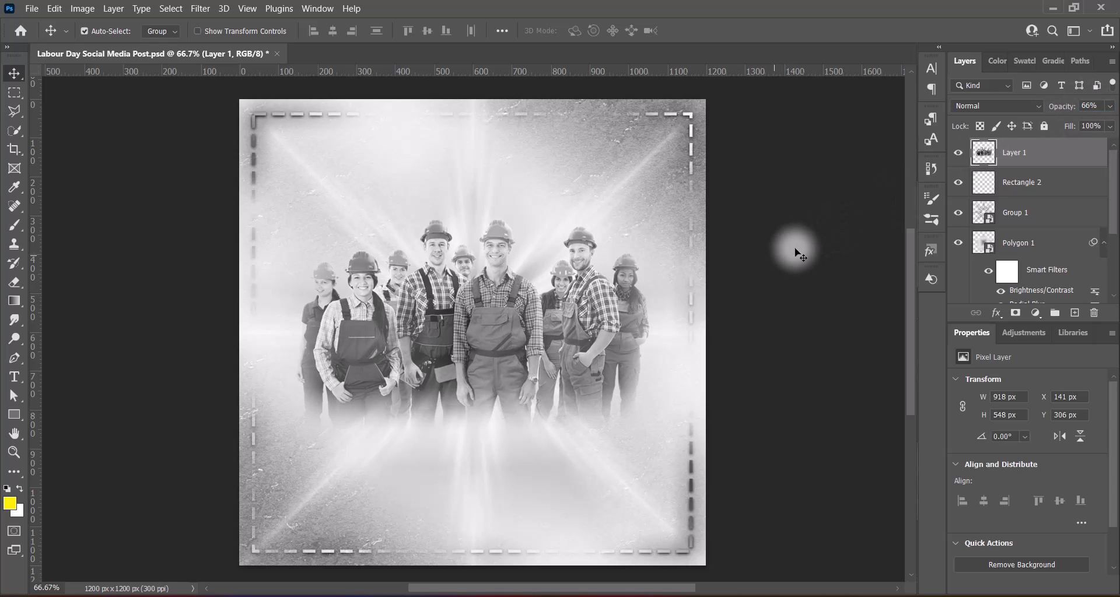
Add a single black Drop Shadow to the workers layer with 0 px distance and a size of 180 px.
double_click(984, 152)
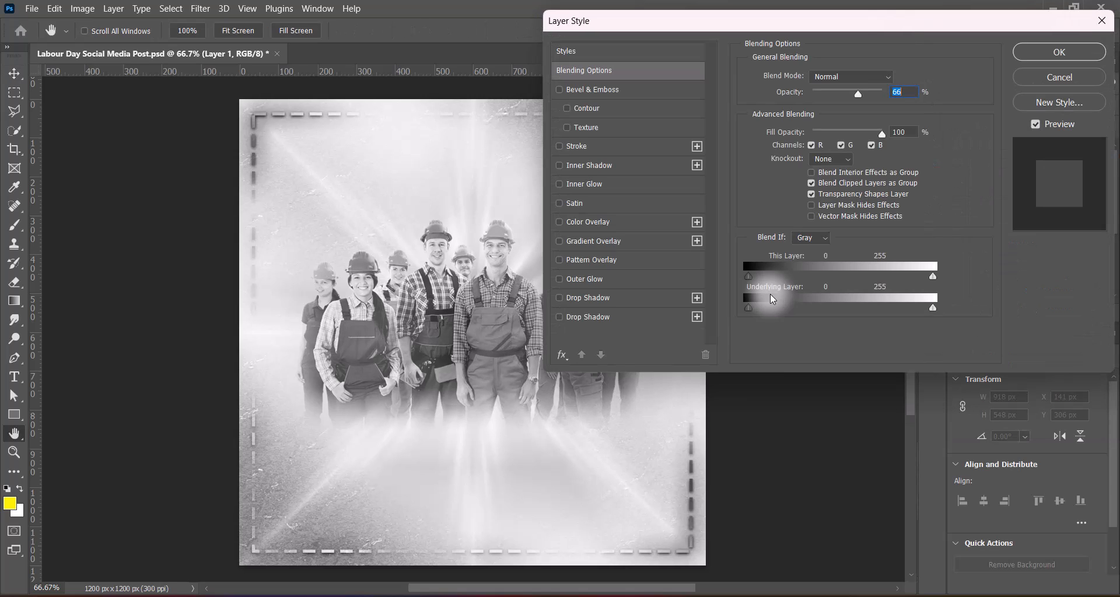
click(559, 317)
click(559, 318)
click(560, 299)
click(559, 299)
click(584, 318)
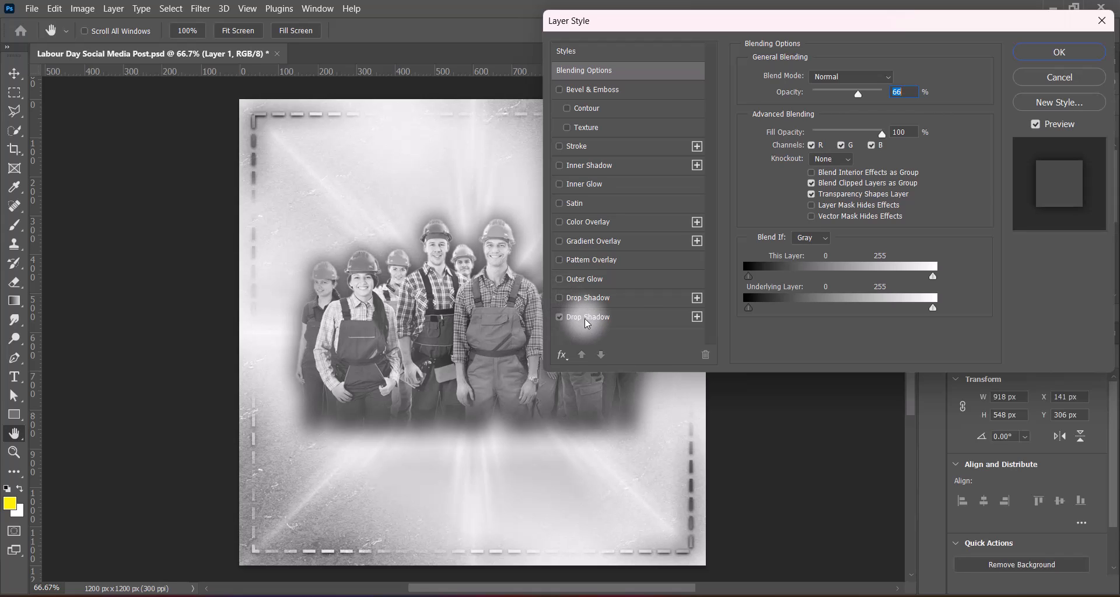
drag(807, 166, 847, 183)
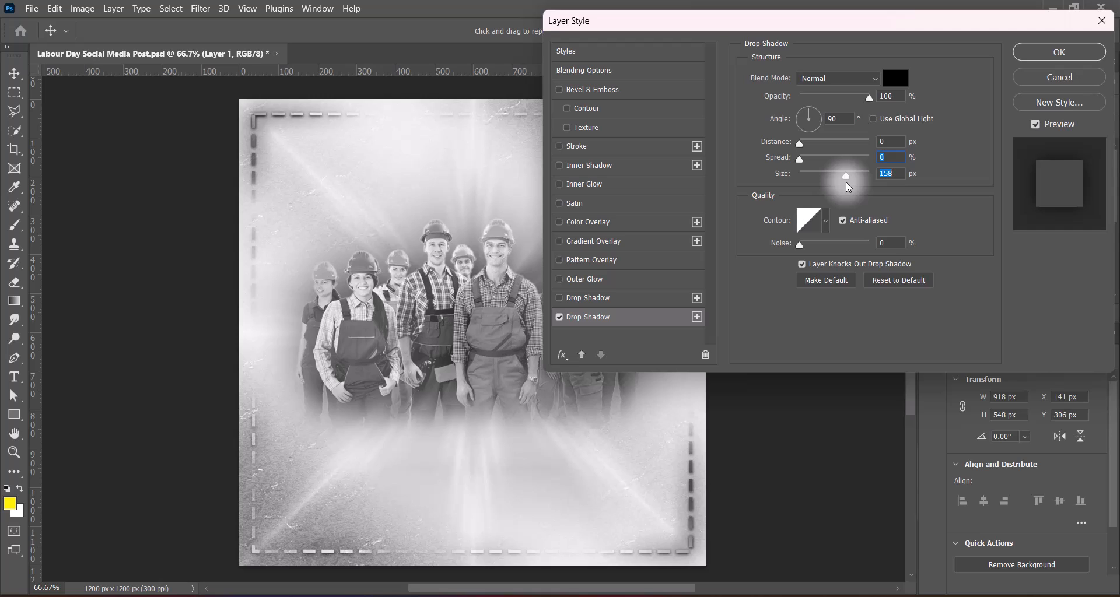
click(892, 172)
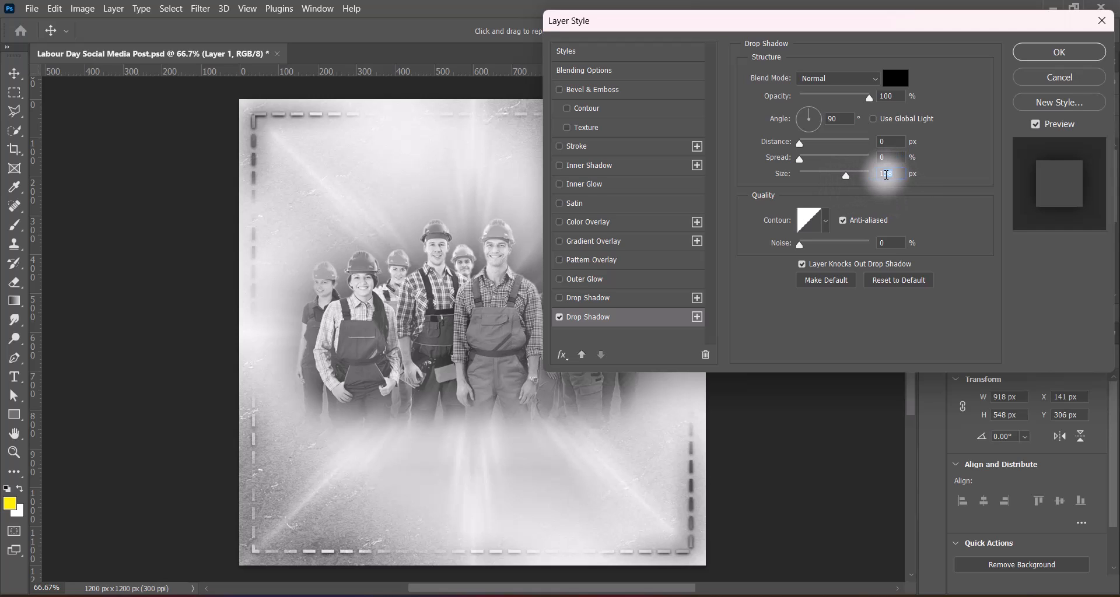
Lower the opacity of the workers' drop shadow to 63%.
double_click(884, 96)
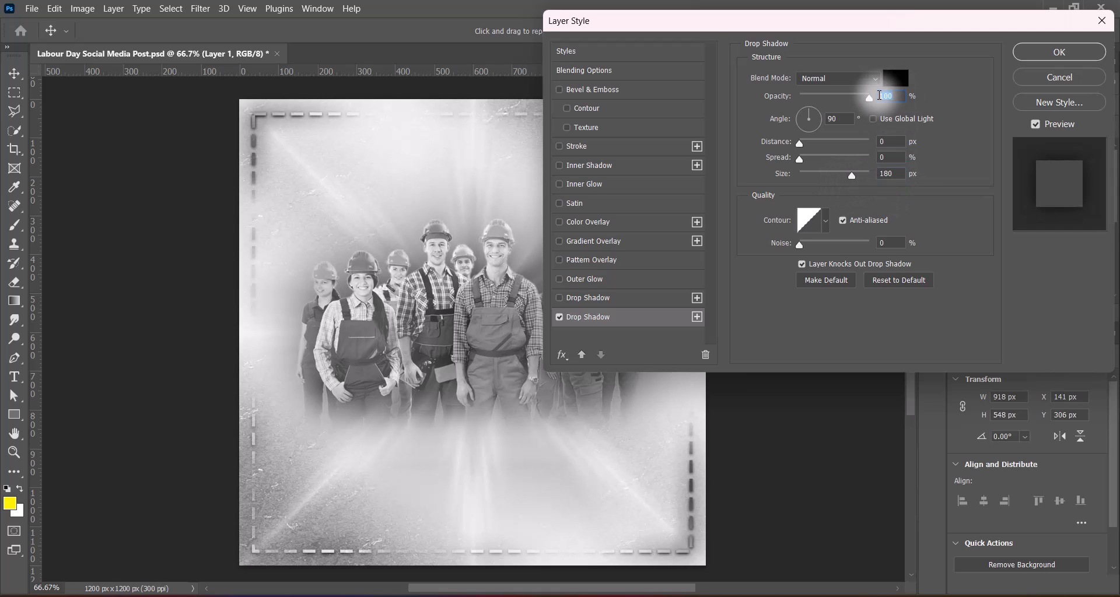
text(75)
mouse_move(762, 26)
mouse_down()
mouse_move(1055, 53)
mouse_move(755, 40)
mouse_up()
double_click(882, 111)
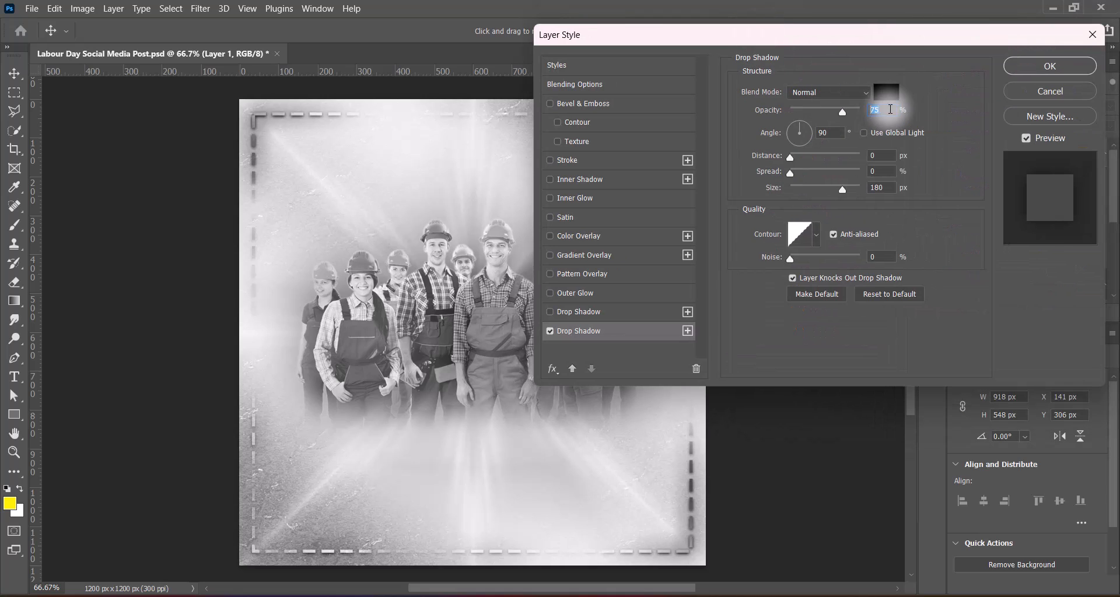
text(63)
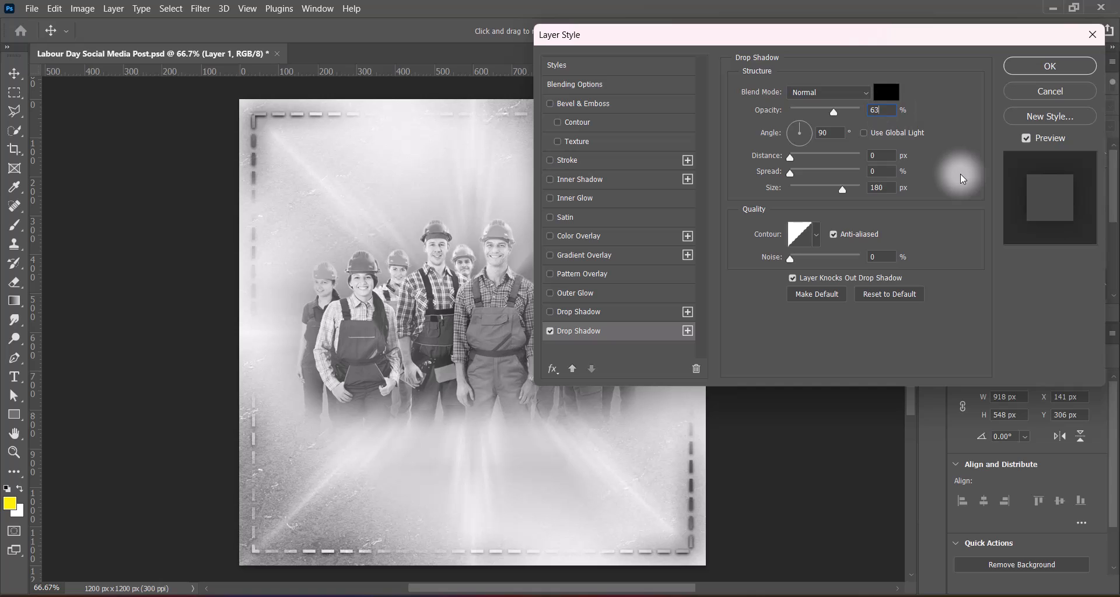
click(1033, 92)
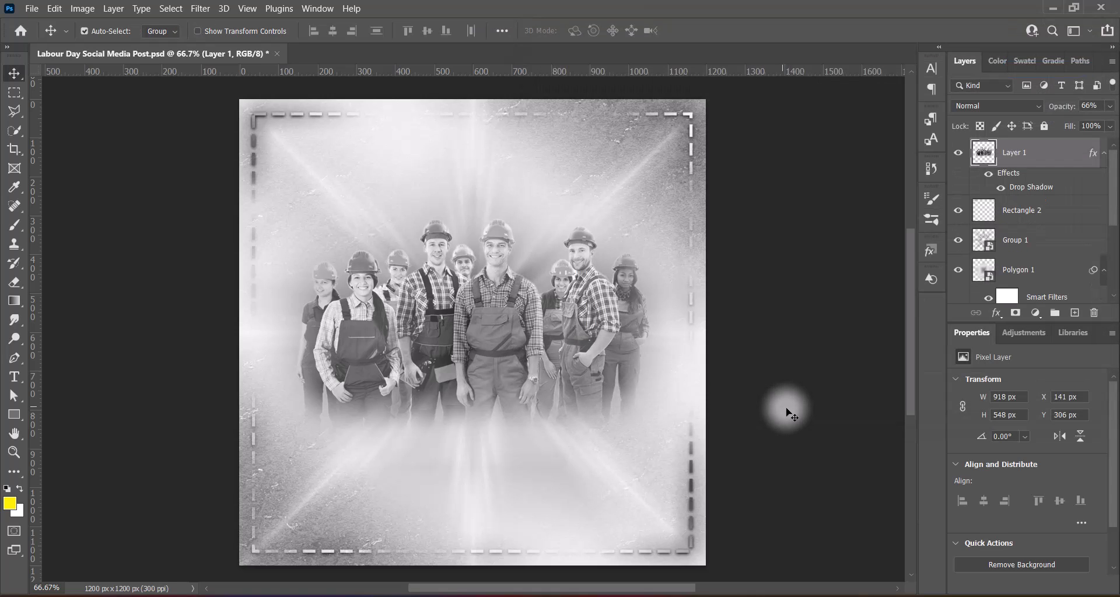
Reposition the workers photo vertically on the canvas so its Y position is 290 px.
key(ctrl+t)
drag(501, 326, 493, 337)
key(Return)
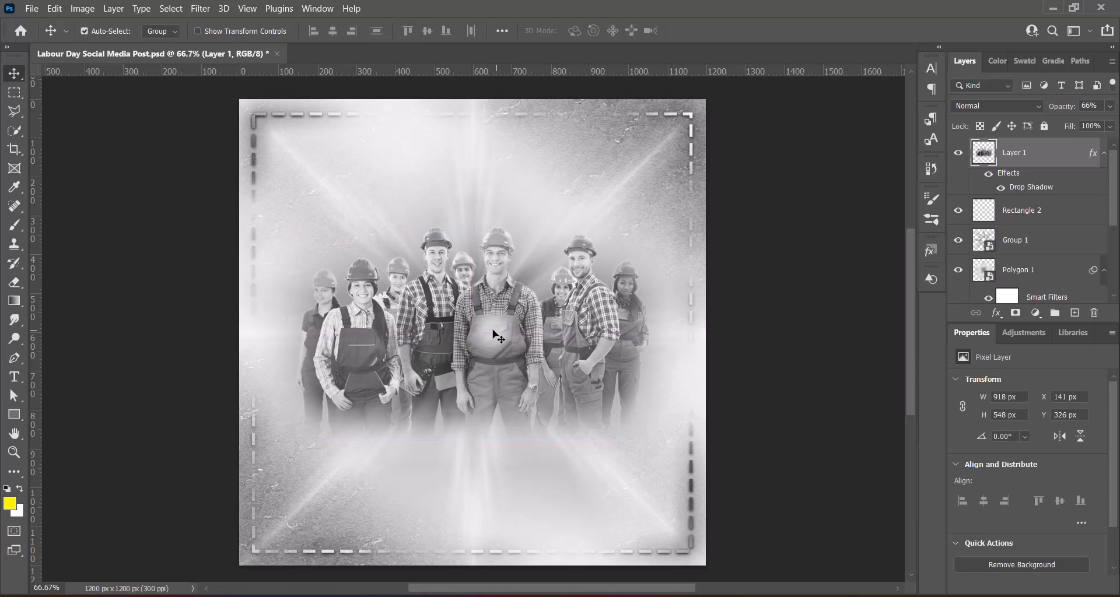
key(ctrl+t)
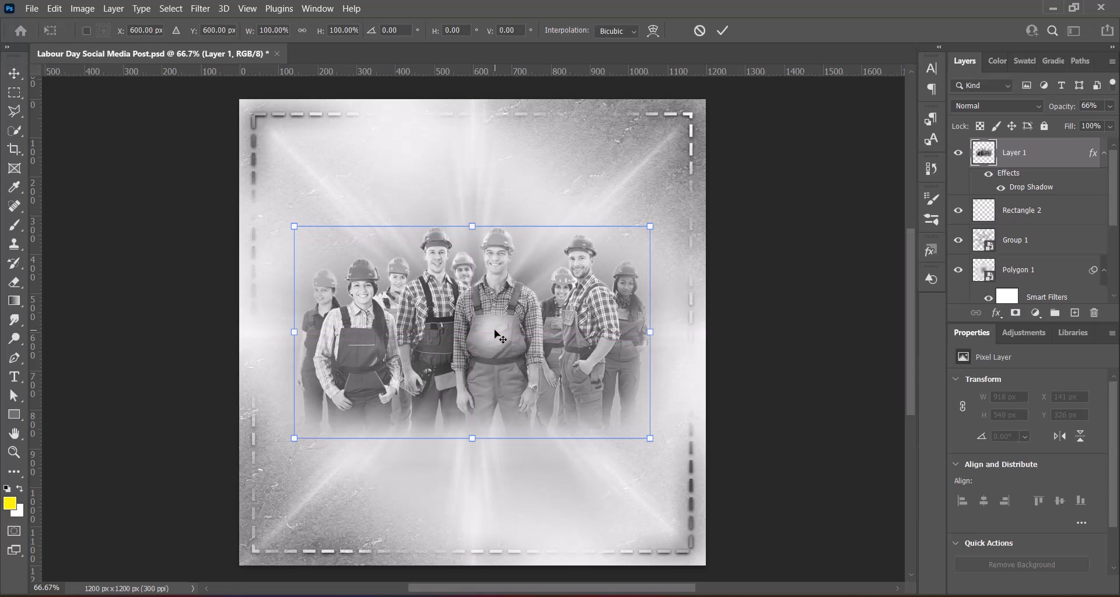
drag(494, 333, 495, 317)
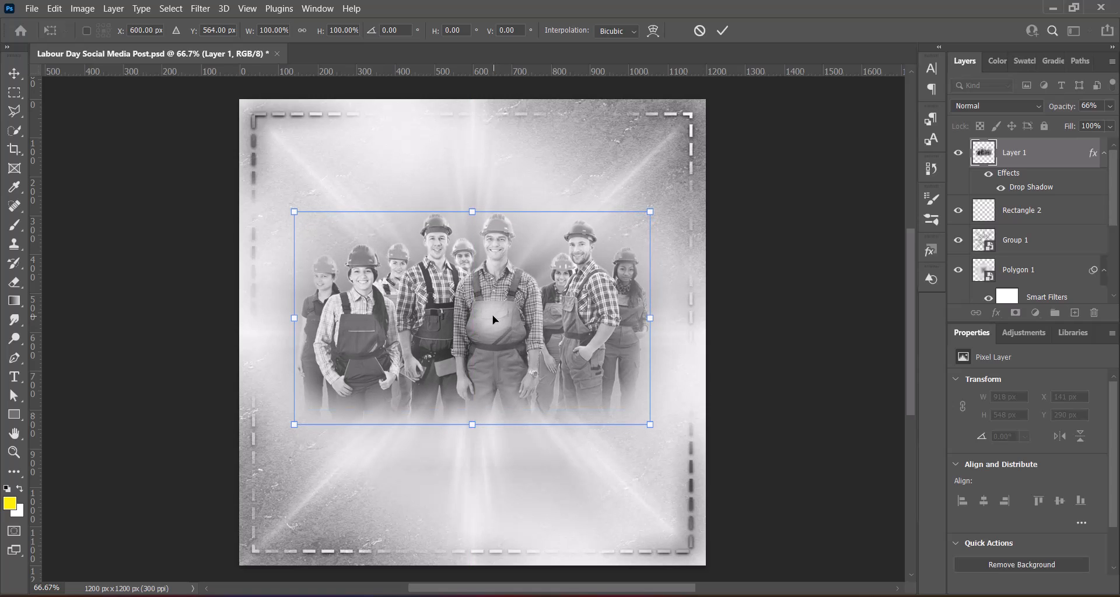
click(814, 389)
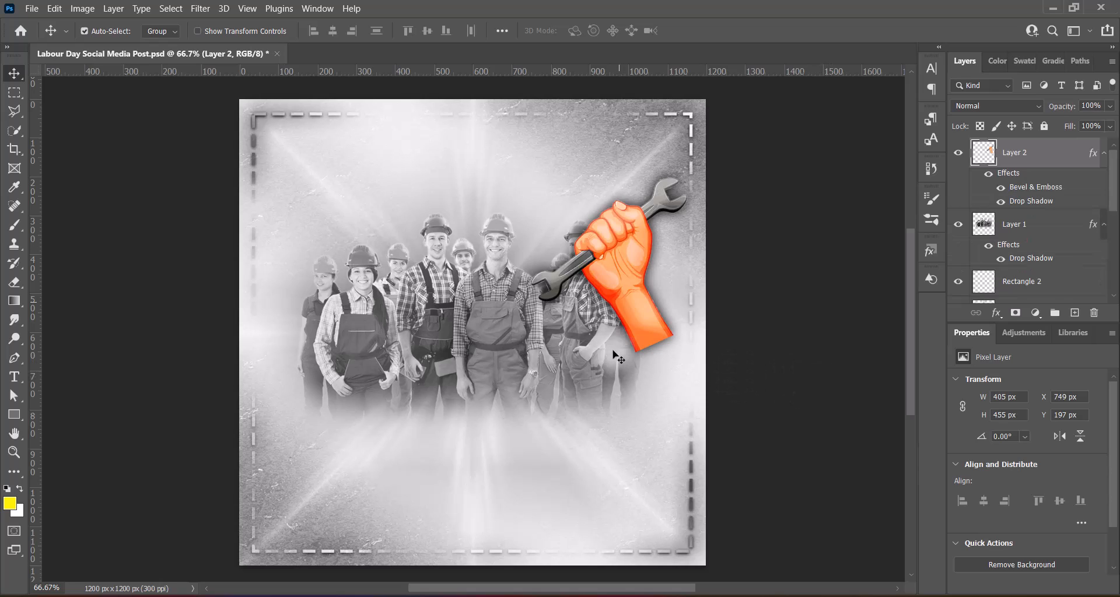
Hide the fist-and-wrench graphic's Bevel & Emboss and Drop Shadow effects and place it behind the workers in the canvas's upper-left area.
drag(623, 276, 354, 258)
click(1000, 188)
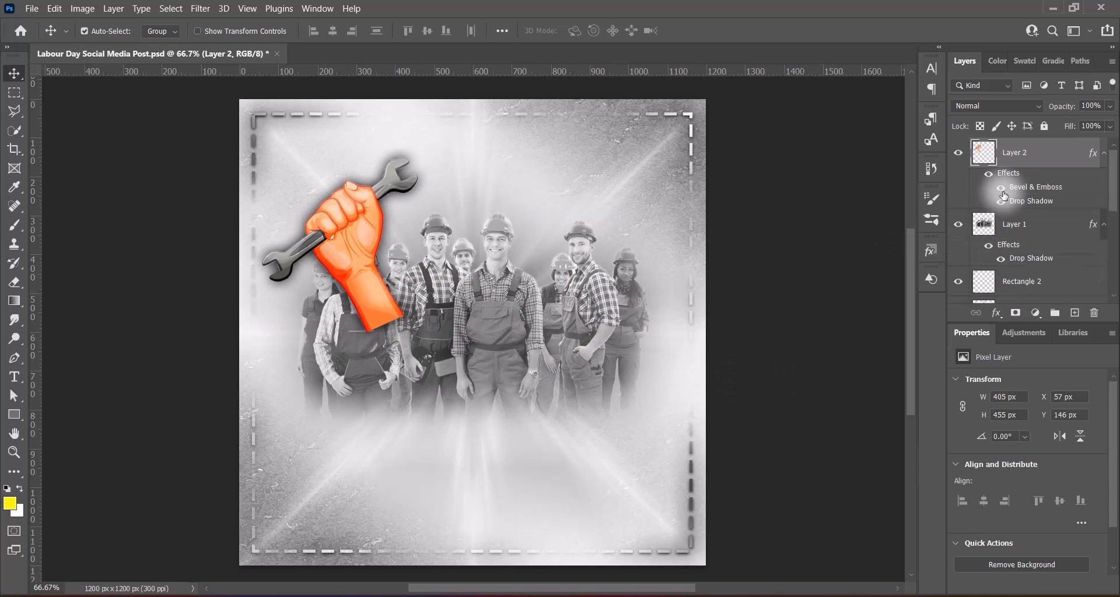
click(1001, 201)
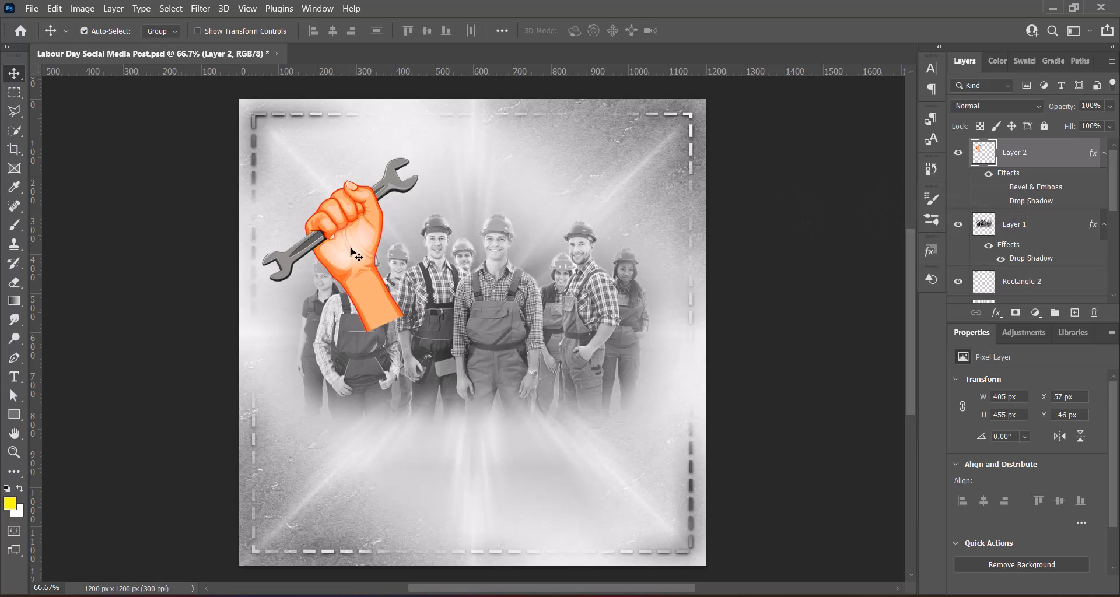
drag(350, 247, 339, 233)
drag(1013, 155, 1011, 263)
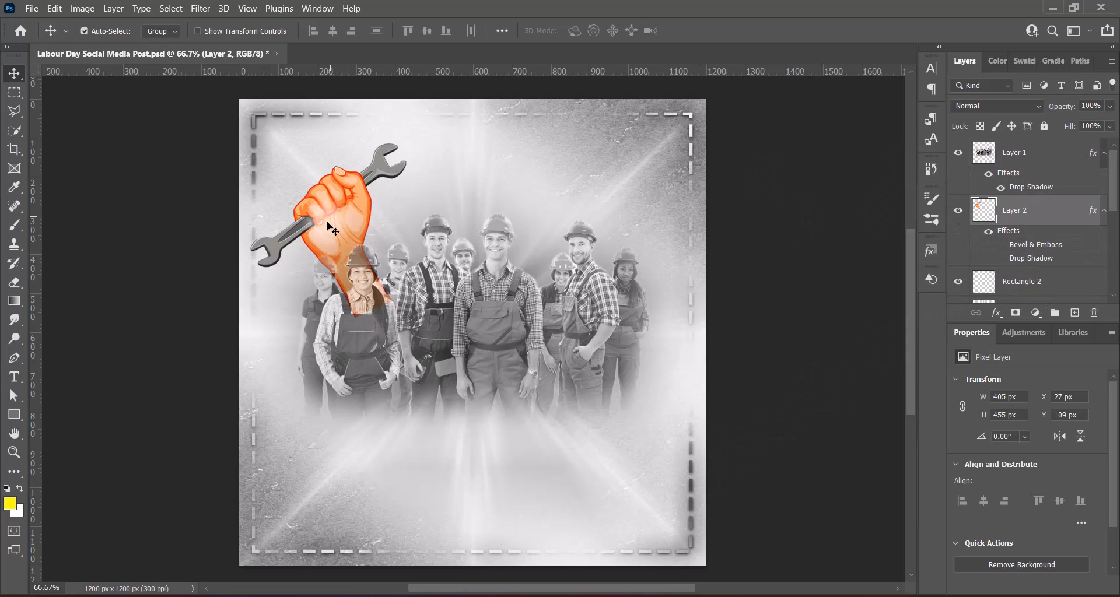
Rotate the fist-and-wrench graphic by about 5.33°, enlarge it to about 480 × 506 px and position it at about X 77, Y 58 px.
key(ctrl+t)
drag(415, 327, 434, 379)
drag(368, 228, 393, 183)
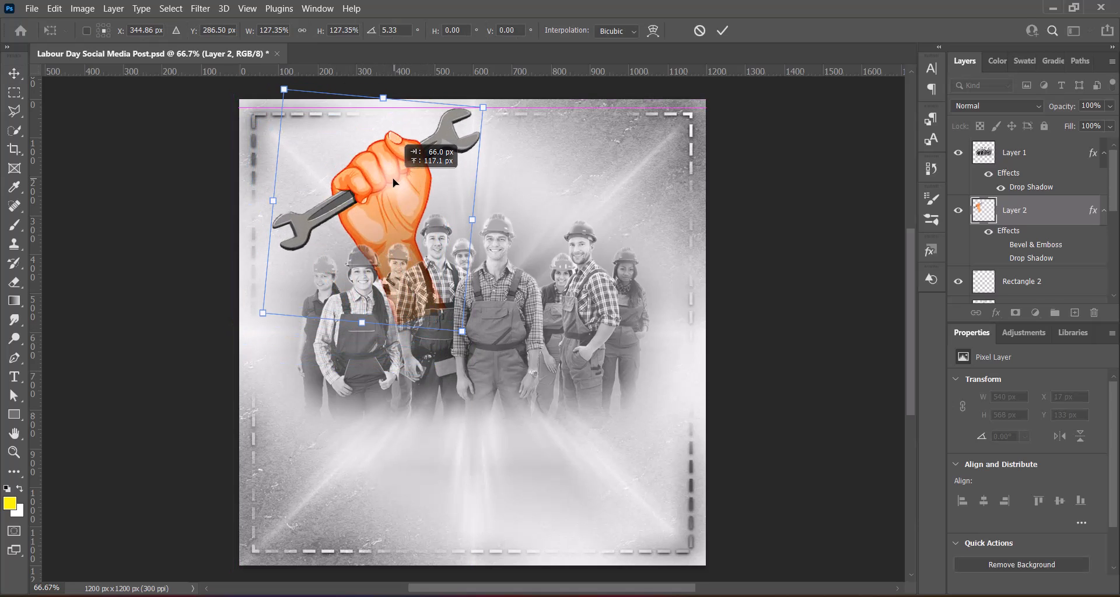
drag(462, 332, 445, 305)
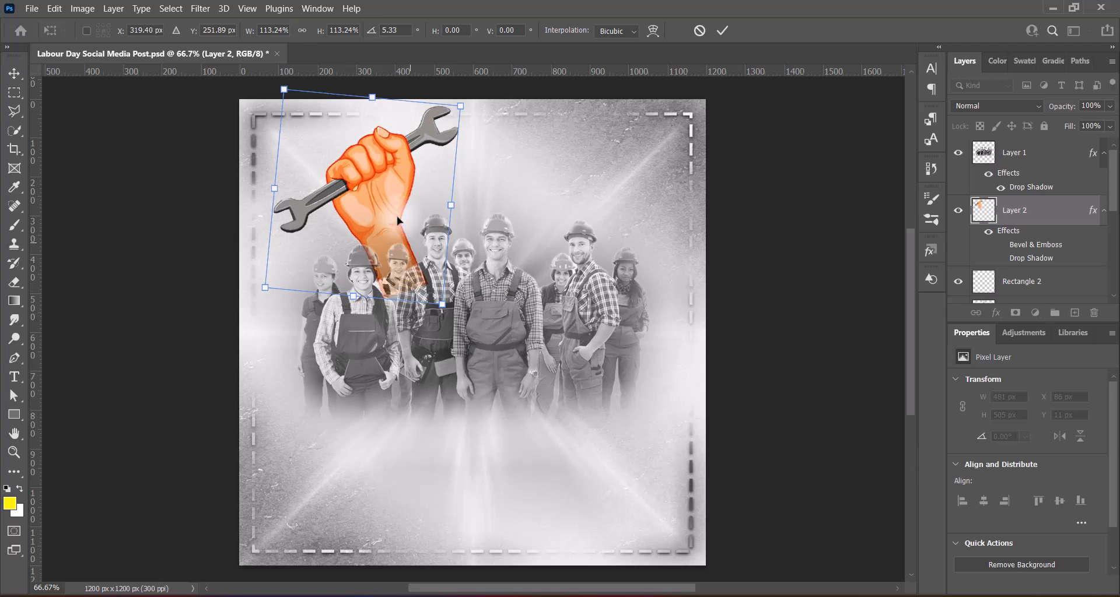
key(Return)
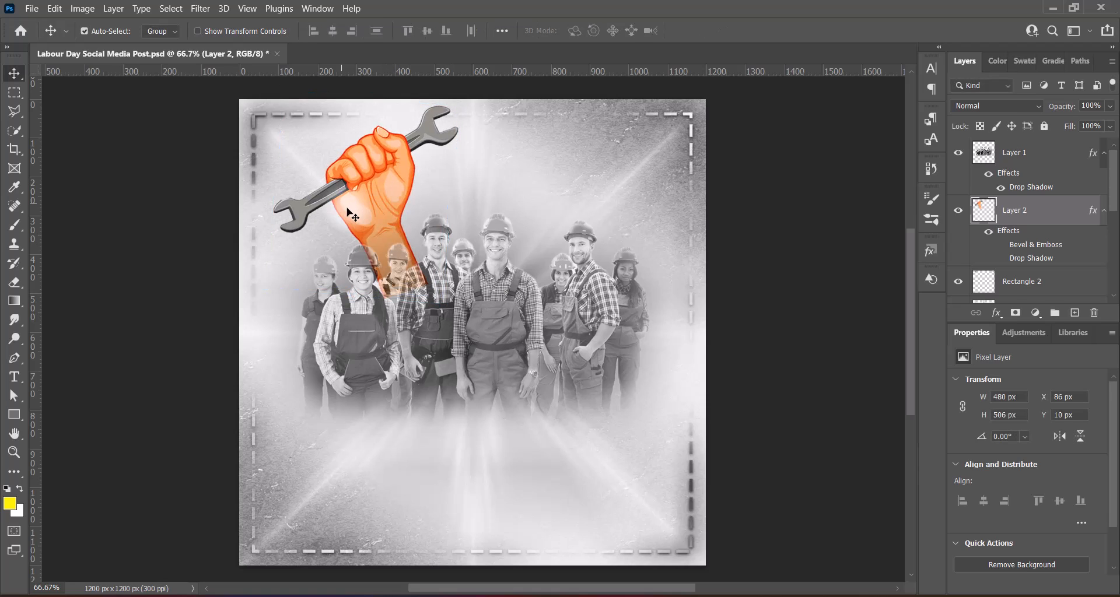
drag(353, 215, 372, 230)
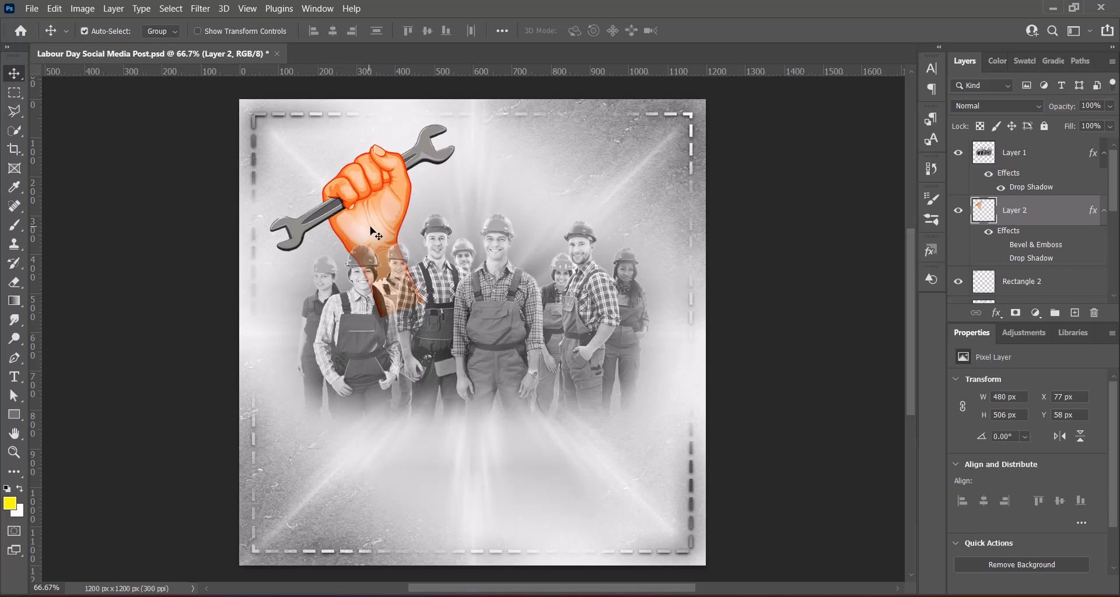
Convert the fist-and-wrench graphic to grayscale with a Black & White adjustment using the Default preset.
click(82, 9)
mouse_move(87, 41)
click(258, 141)
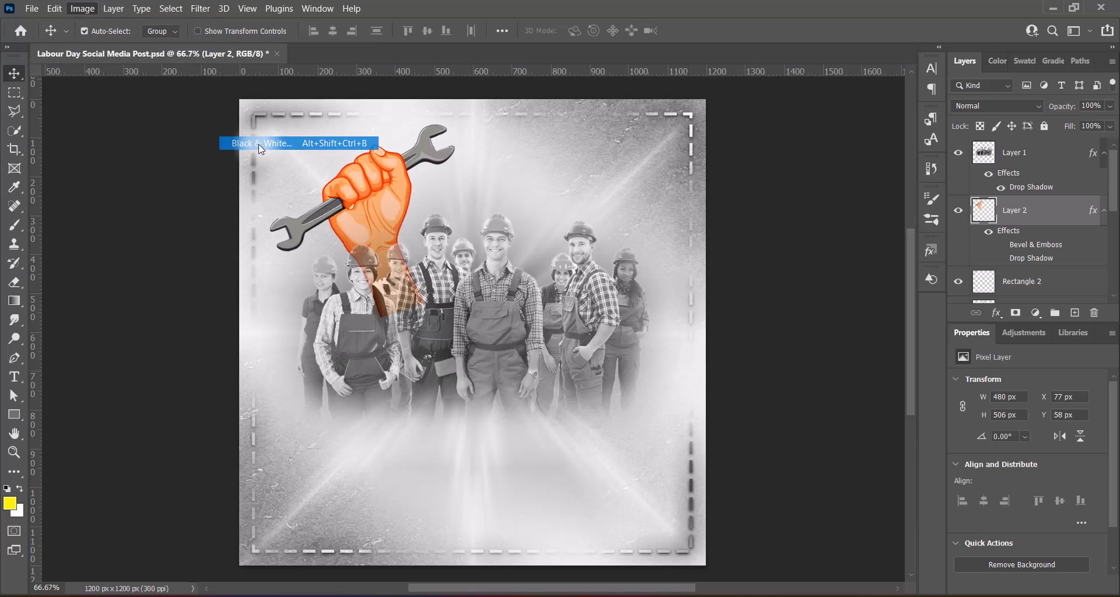
click(943, 71)
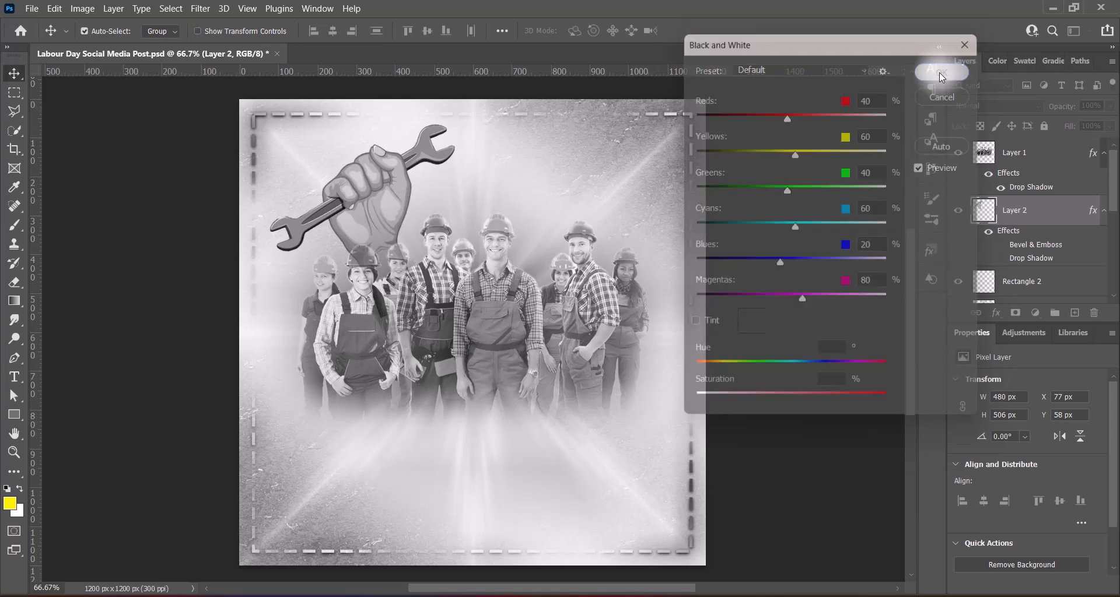
Apply a Levels adjustment with the Increase Contrast 3 preset to the fist-and-wrench graphic.
click(82, 9)
mouse_move(87, 41)
click(245, 53)
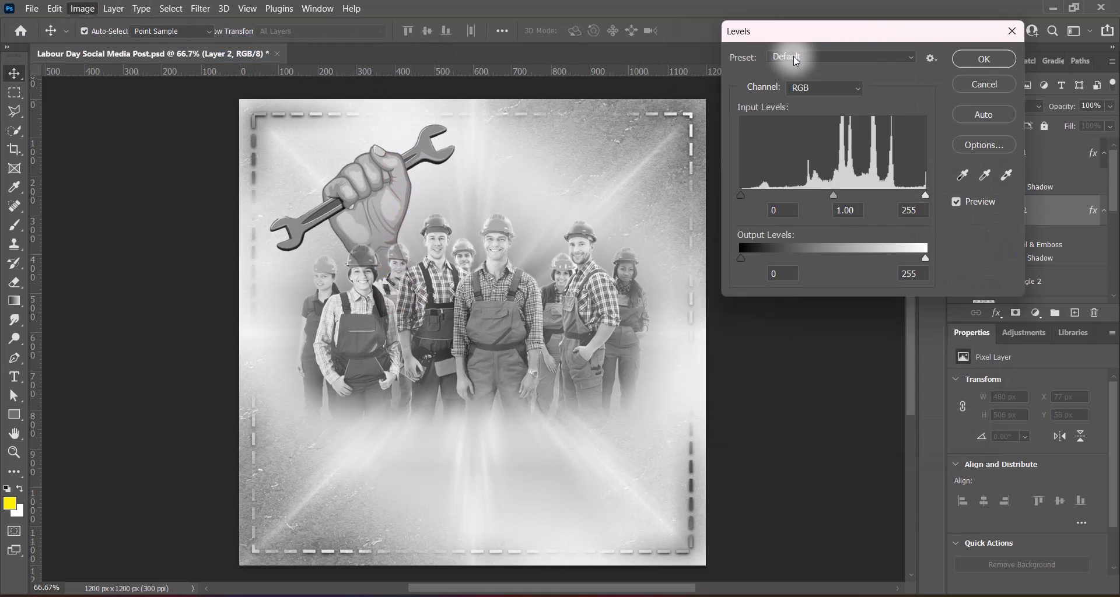
click(788, 56)
click(808, 138)
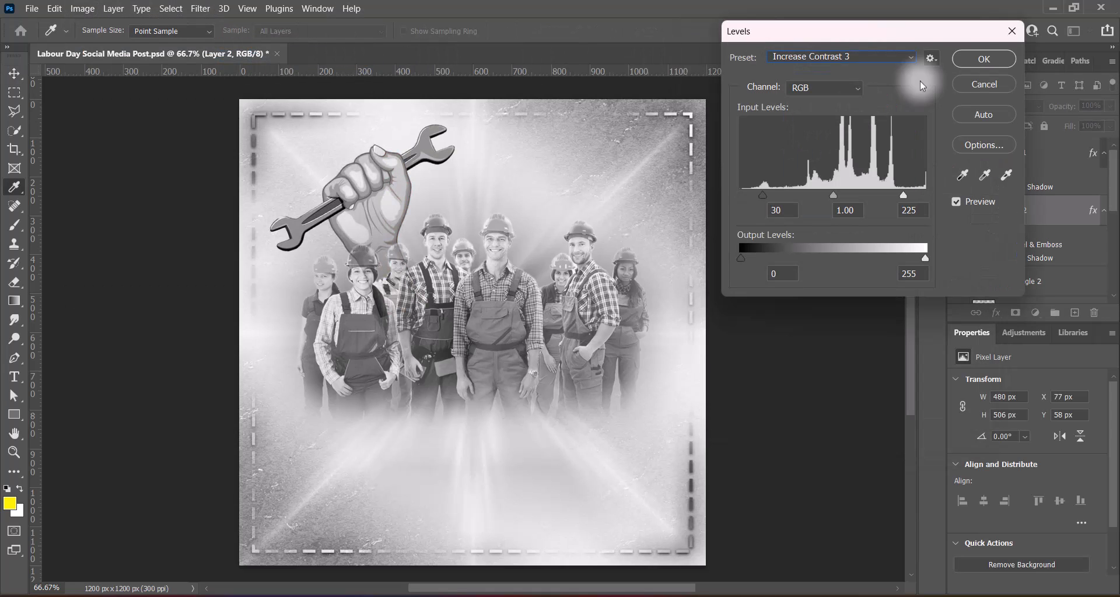
click(983, 59)
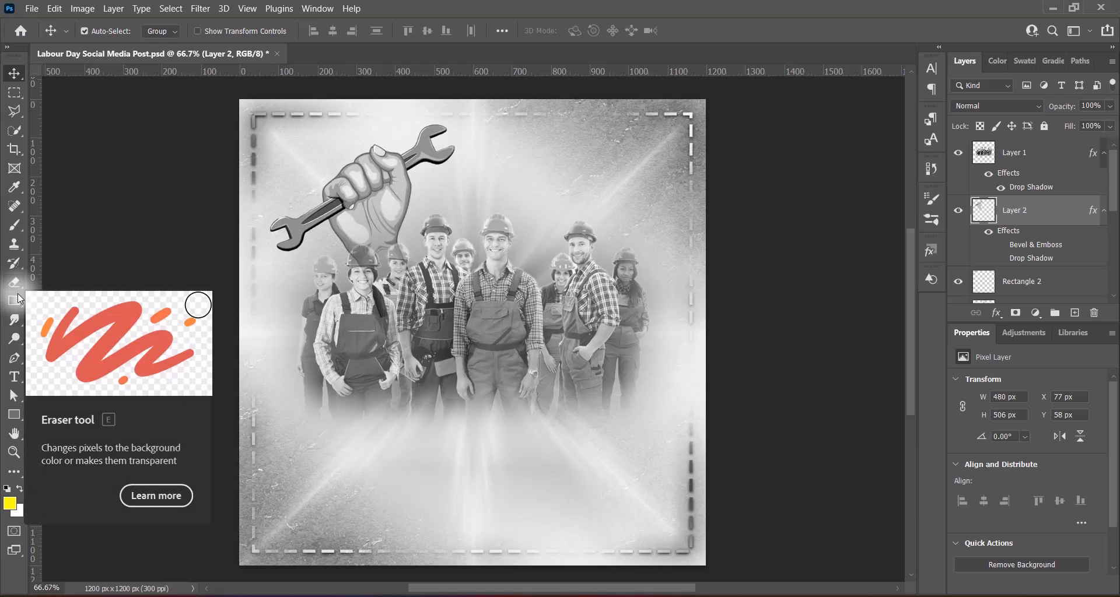
Duplicate the fist-and-wrench graphic and flip the copy horizontally, placed at about X 651, Y 58 px.
drag(370, 194, 604, 191)
key(ctrl+t)
right_click(553, 184)
click(590, 446)
key(Return)
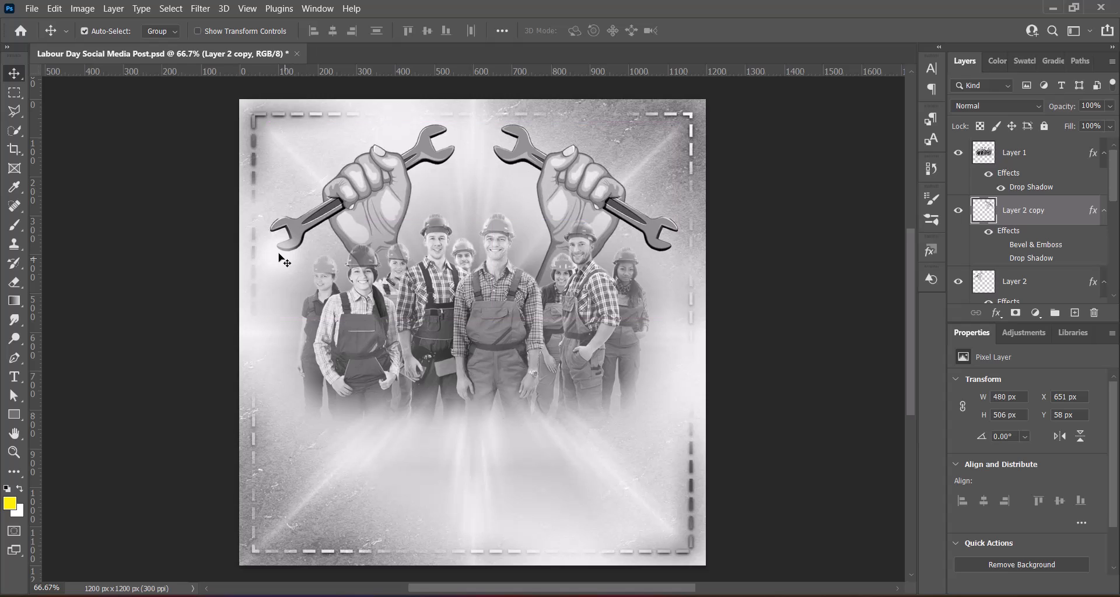
Erase the lower forearm of the original fist graphic where it shows through the workers, reducing the soft eraser brush to 50 px.
click(374, 175)
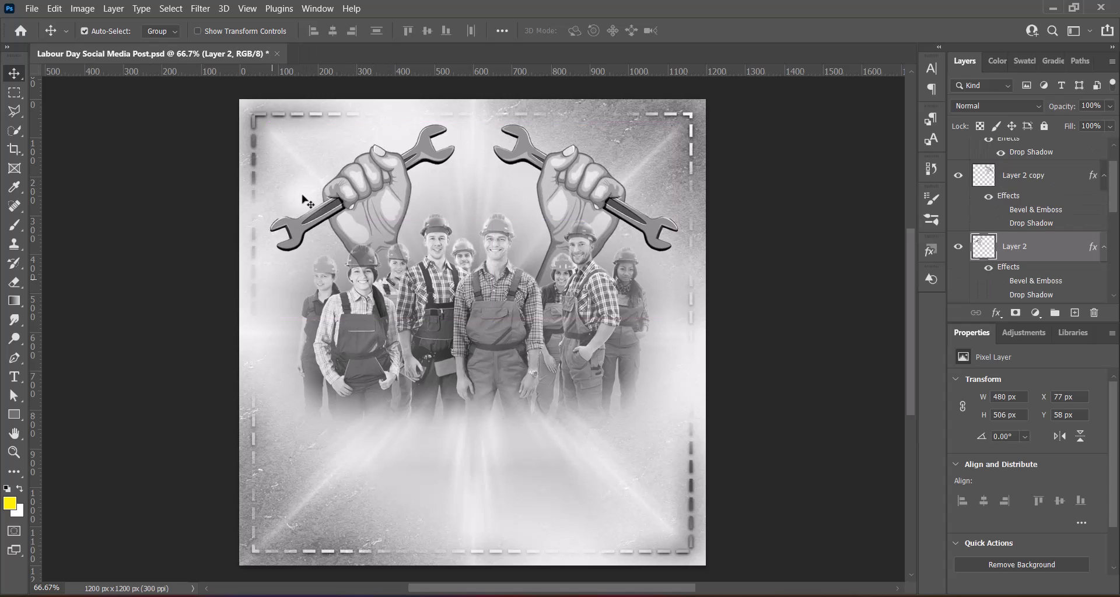
right_click(20, 282)
click(56, 283)
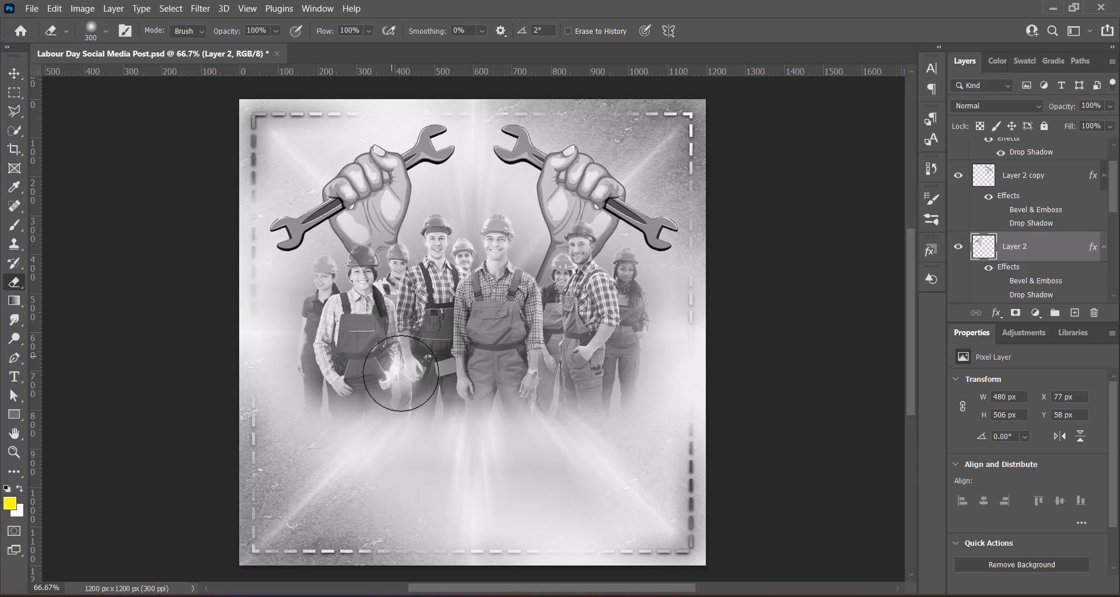
key(bracketleft)
key(bracketleft)
drag(388, 321, 409, 304)
key(bracketleft)
key(bracketleft)
key(bracketleft)
key(bracketleft)
key(bracketleft)
key(bracketleft)
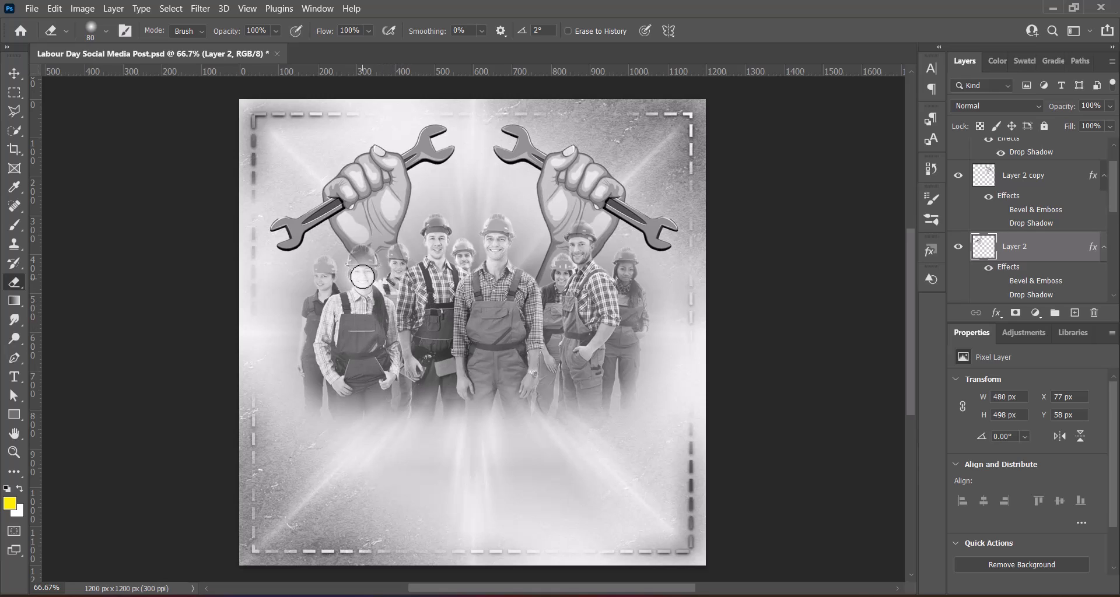
key(bracketleft)
mouse_move(406, 295)
mouse_down()
mouse_move(398, 253)
mouse_move(399, 312)
mouse_move(400, 253)
mouse_move(356, 259)
mouse_move(370, 266)
mouse_move(380, 313)
mouse_up()
click(14, 73)
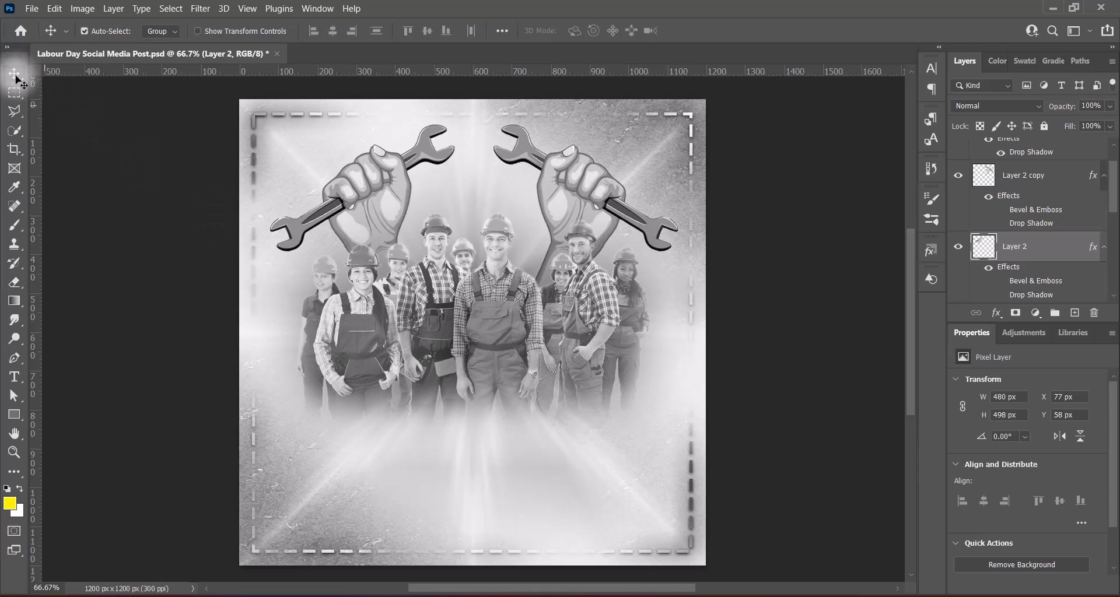
Erase the lower forearm of the flipped fist copy where it shows through the workers, using the 50 px eraser.
click(574, 176)
click(16, 283)
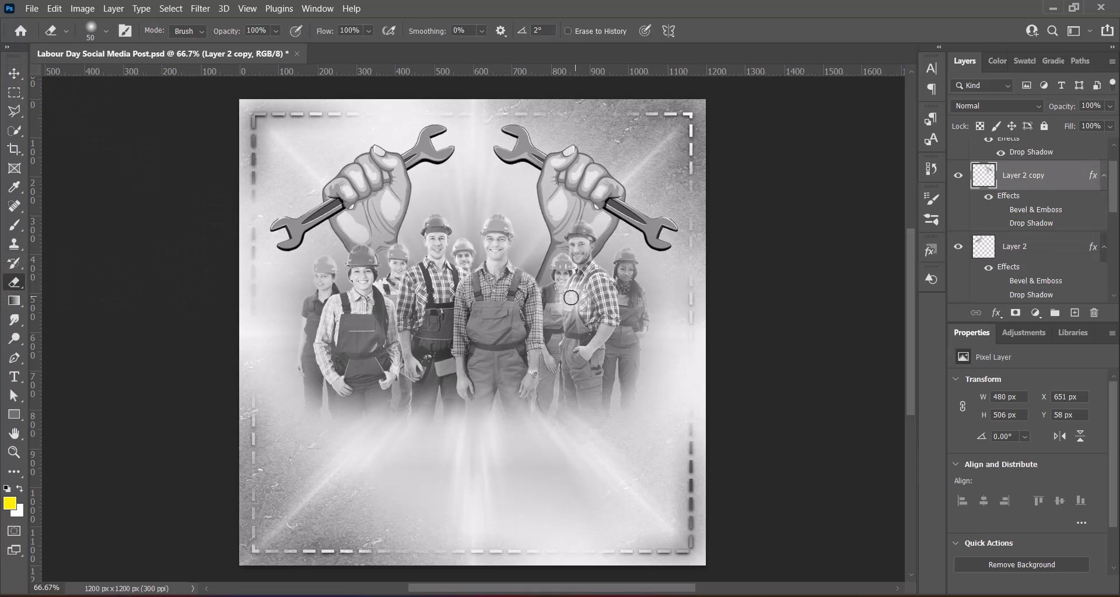
mouse_move(571, 301)
mouse_down()
mouse_move(558, 277)
mouse_move(579, 244)
mouse_move(583, 253)
mouse_move(580, 230)
mouse_move(583, 253)
mouse_move(583, 231)
mouse_move(583, 286)
mouse_move(573, 303)
mouse_move(536, 312)
mouse_move(564, 285)
mouse_move(560, 264)
mouse_move(579, 315)
mouse_move(597, 296)
mouse_move(582, 242)
mouse_move(565, 299)
mouse_move(601, 299)
mouse_up()
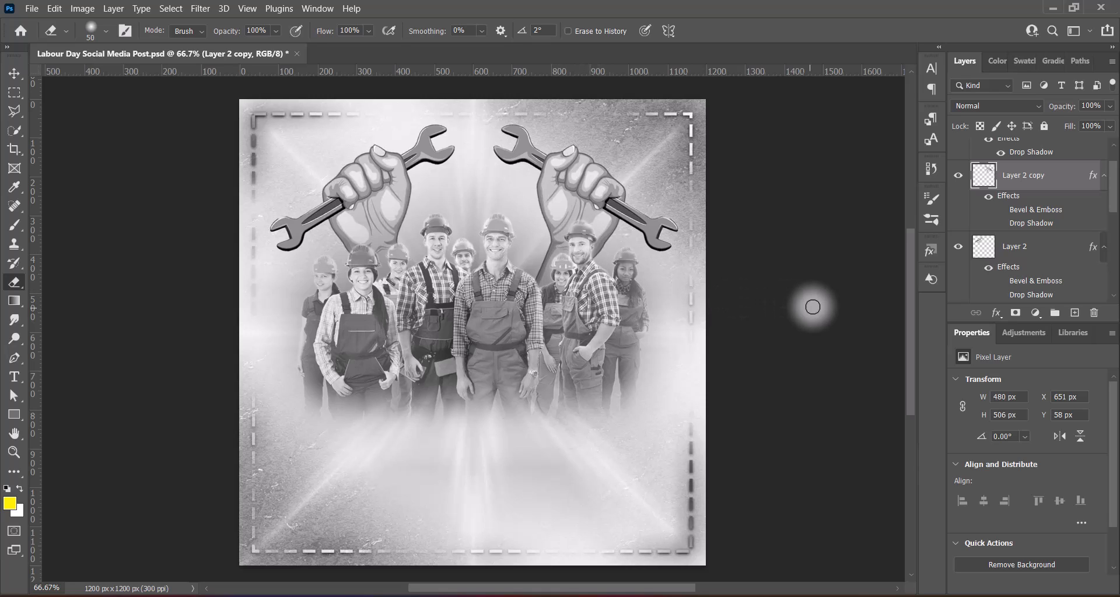
Lower the layer opacity of the original fist graphic to 69% and of its flipped copy to 60%.
click(14, 74)
click(397, 205)
click(1110, 106)
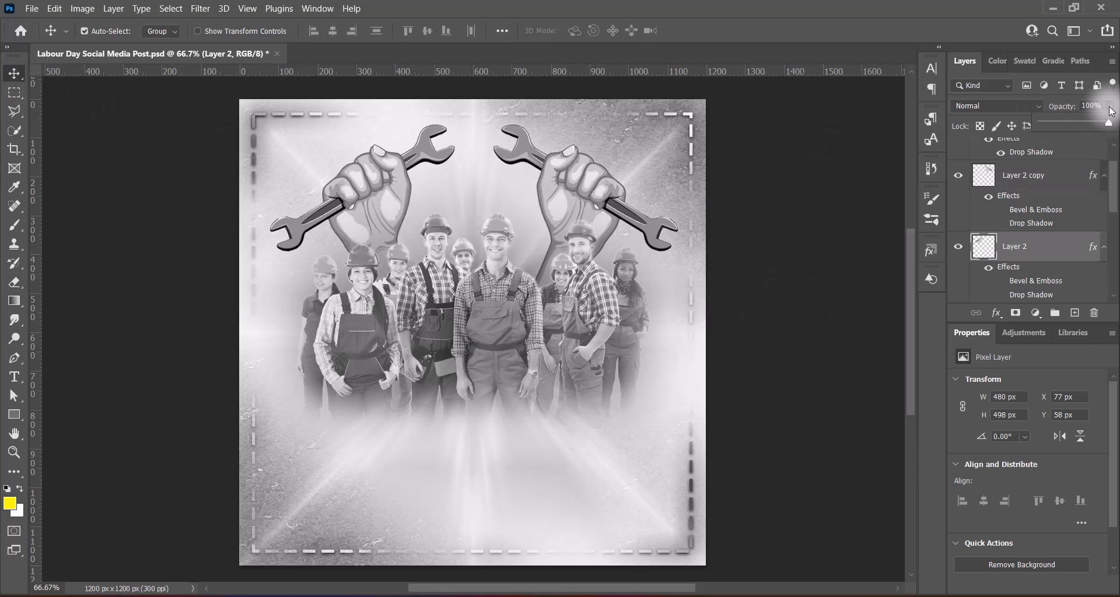
drag(1109, 123, 1084, 134)
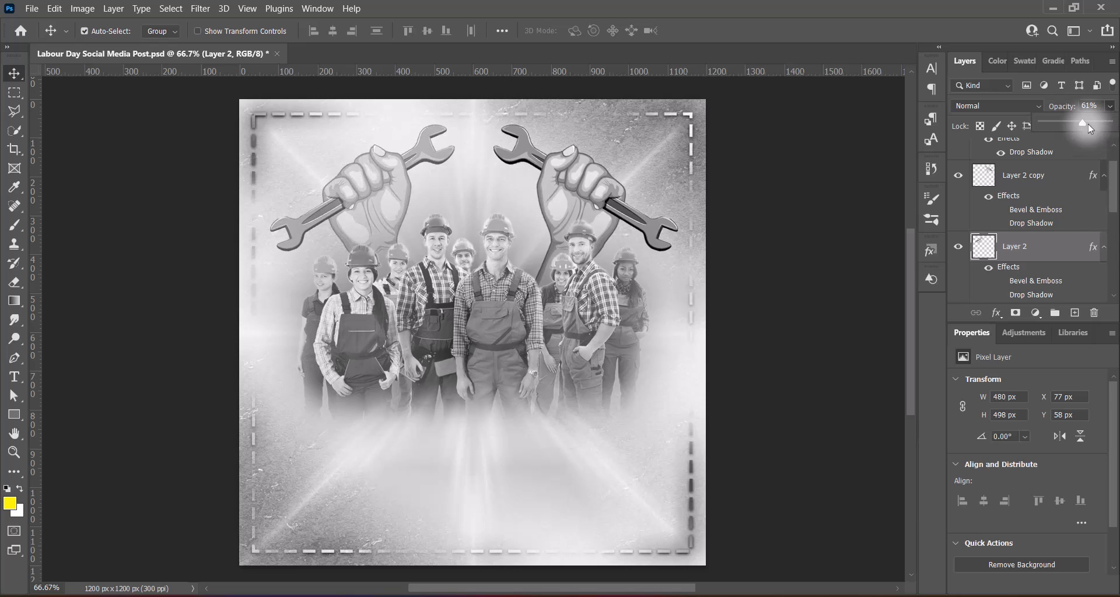
text(69)
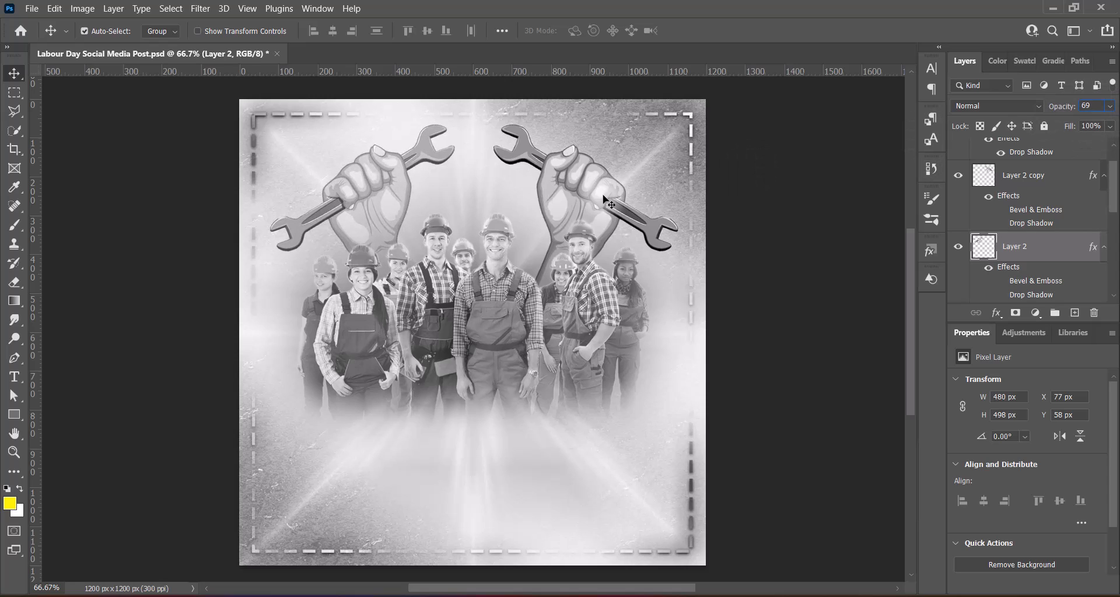
drag(1093, 107, 1083, 130)
click(569, 178)
click(1109, 107)
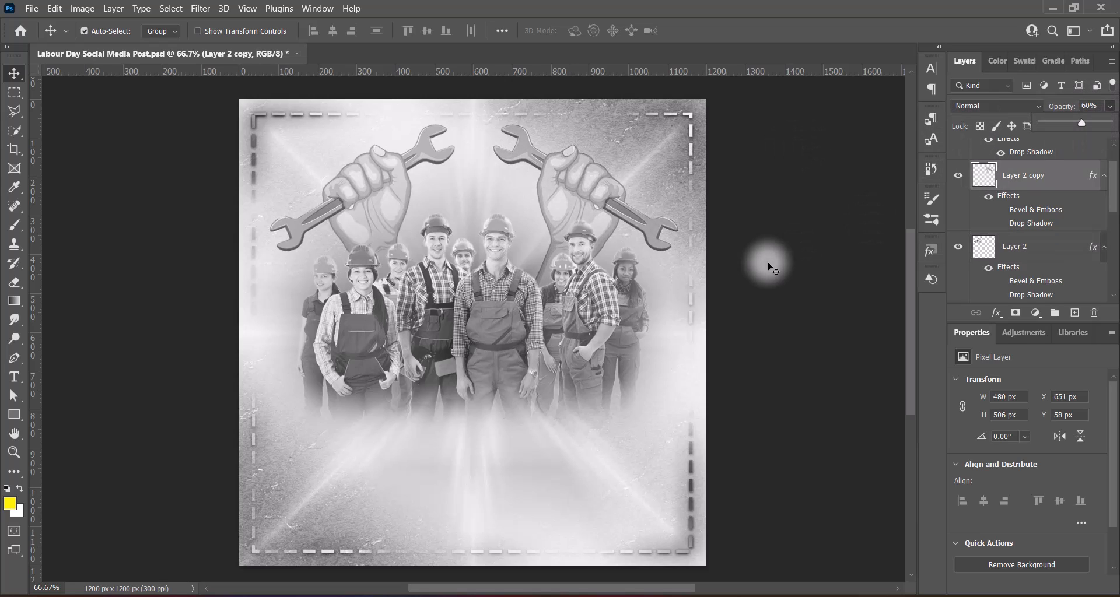
Scale the workers image down to about 93.7%, keeping it horizontally centred, and set its layer opacity to 69%.
click(500, 305)
key(ctrl+t)
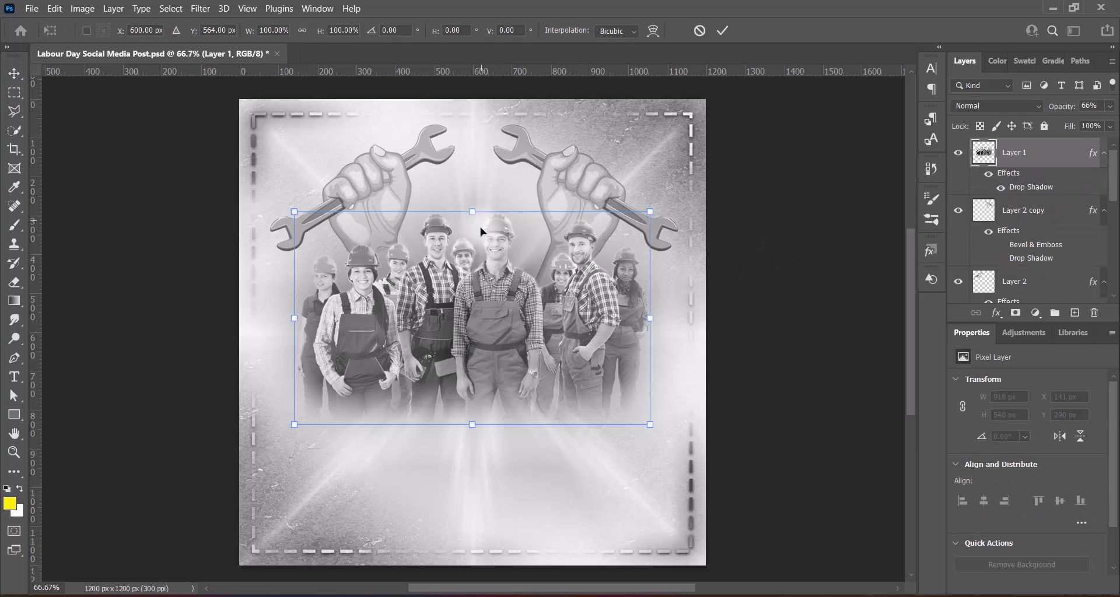
drag(471, 425, 474, 410)
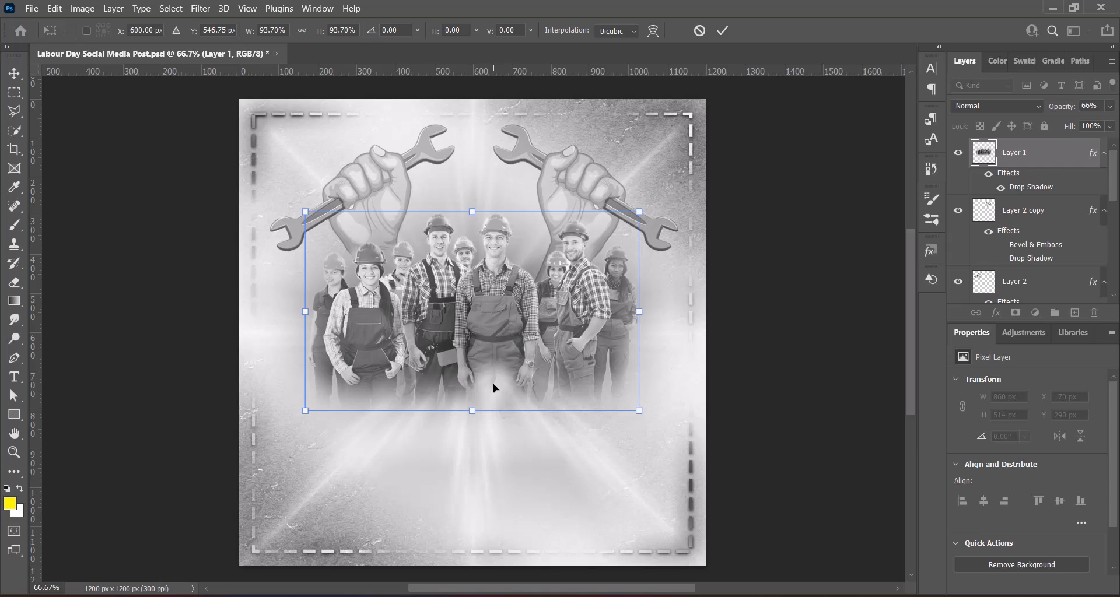
key(Return)
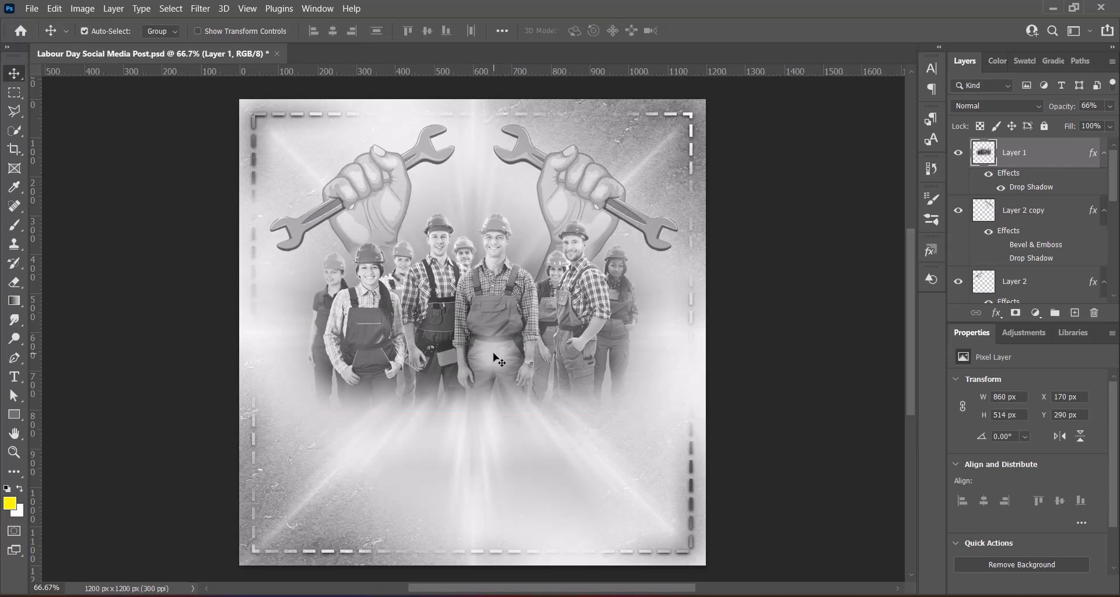
click(1087, 107)
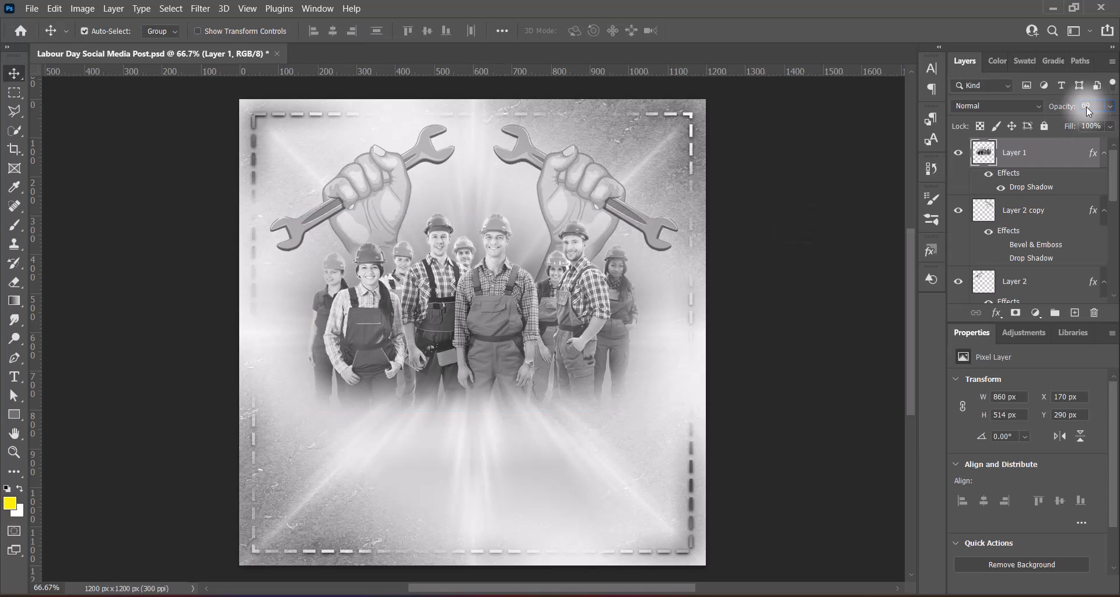
text(69)
key(Return)
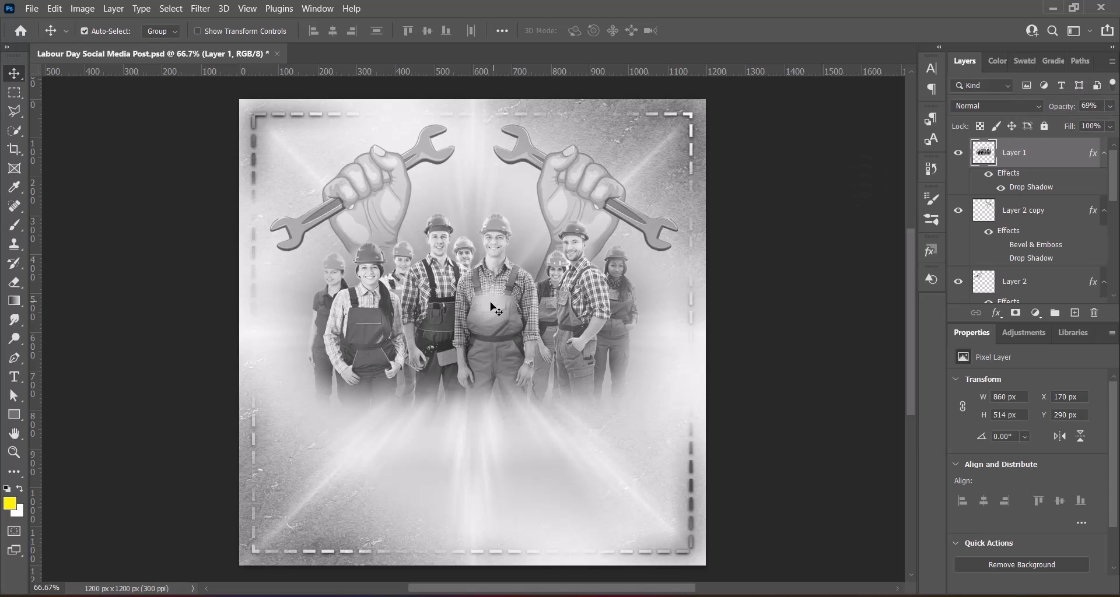
Move the workers and both fist graphics down together to Y 108 px, and save the document.
shift+click(378, 188)
shift+click(588, 186)
key(Down)
key(Down)
key(Down)
key(Down)
key(Down)
key(Down)
key(Down)
key(Down)
key(Down)
key(Down)
key(Down)
key(Down)
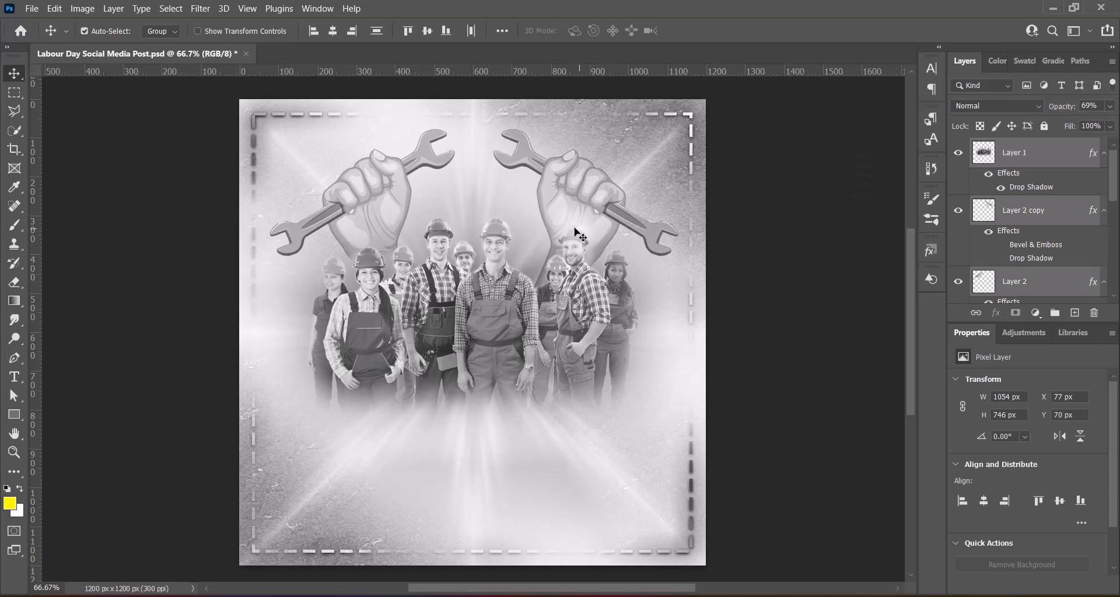
key(Down)
key(Down)
key(Down)
key(Down)
key(Down)
key(Down)
key(Down)
key(Down)
key(Down)
key(Down)
key(Down)
key(Down)
key(Down)
key(Down)
key(Down)
key(Down)
key(Down)
key(Down)
key(Down)
key(Down)
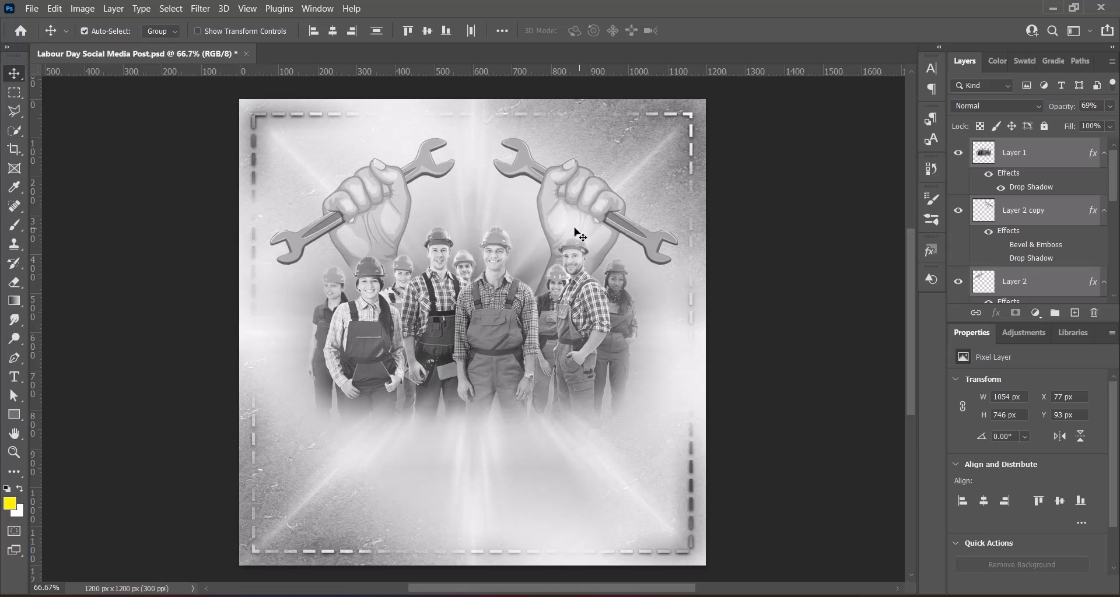
key(Down)
key(Down)
key(Down)
key(Down)
key(Down)
key(Down)
key(Down)
key(Down)
key(Down)
key(Down)
key(Down)
key(Down)
key(Down)
key(Down)
key(Down)
key(Down)
key(Down)
key(Down)
key(Down)
key(Down)
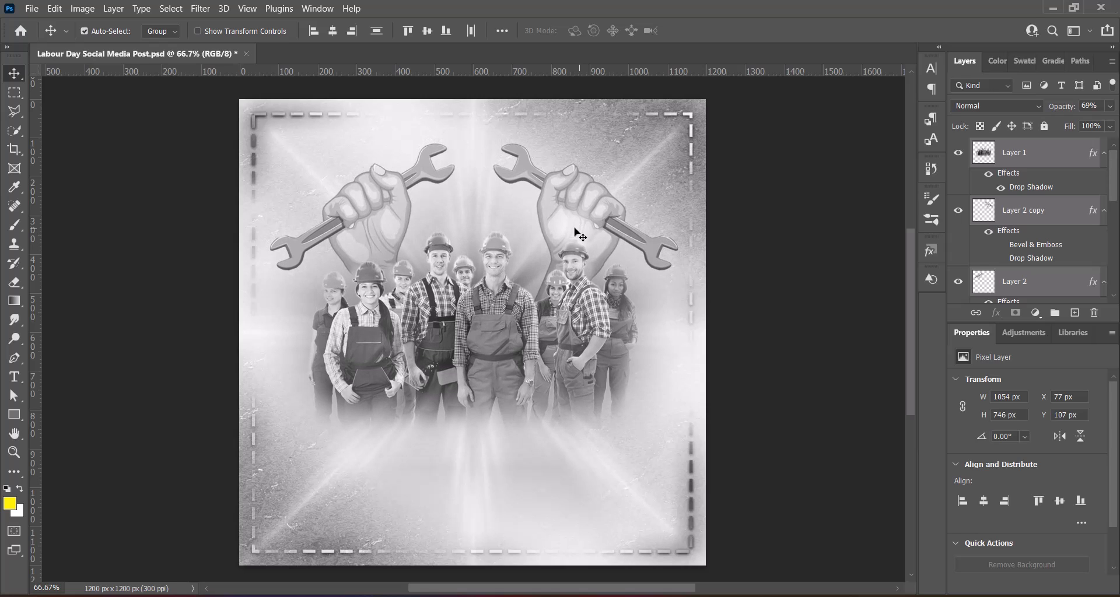
key(Up)
key(Up)
key(Up)
key(Up)
key(Up)
key(Up)
key(Up)
key(Up)
key(Up)
key(Up)
click(776, 321)
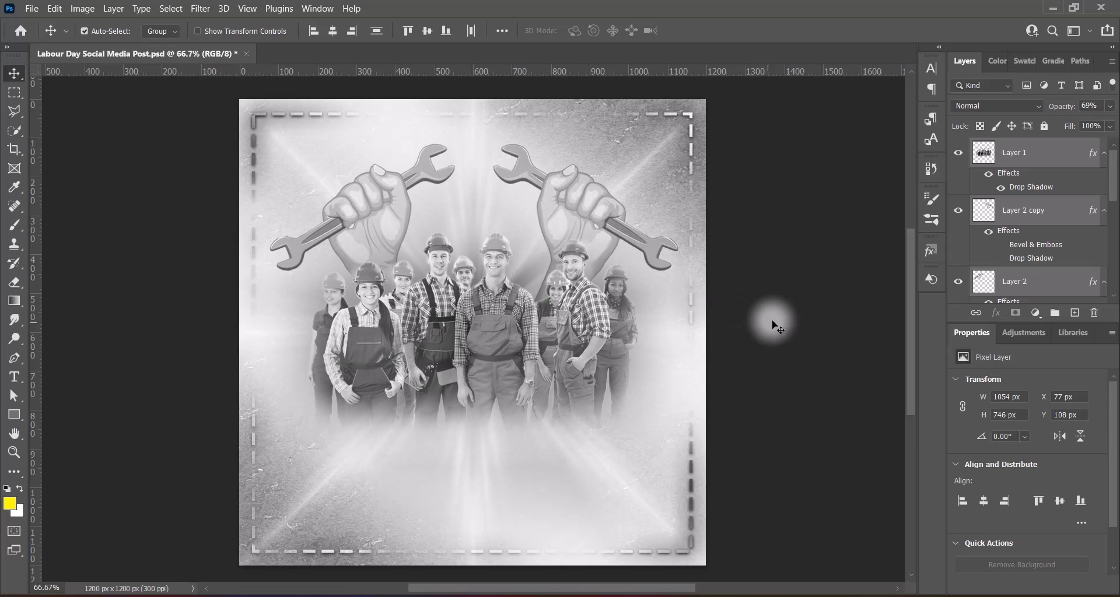
key(ctrl+s)
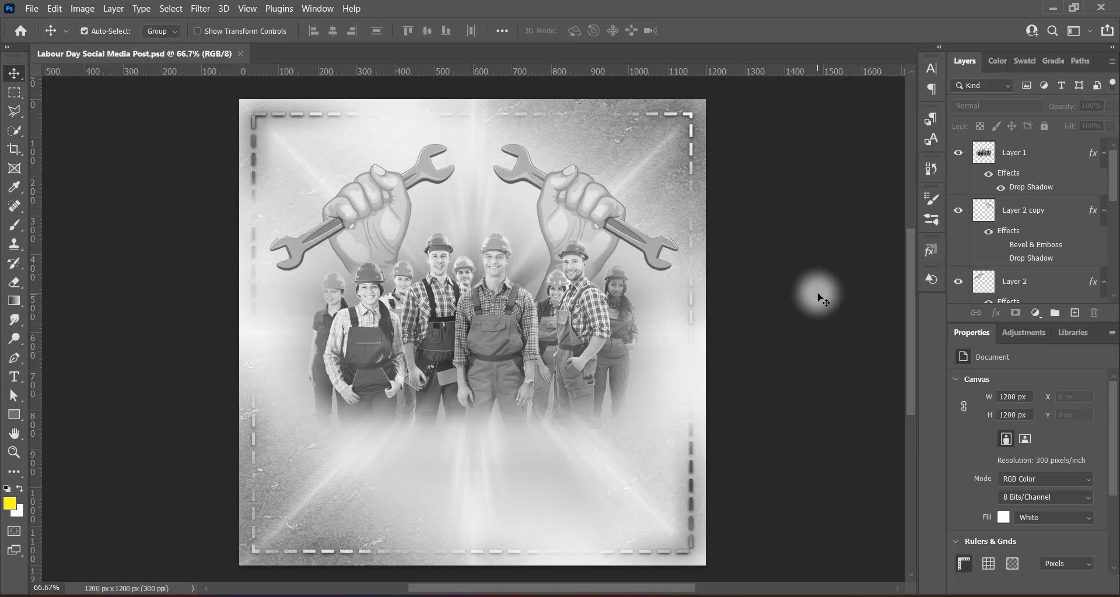
Scale the two fist graphics down together to about 1011 × 485 px and place them above the workers at X 95, Y 67 px.
click(364, 201)
shift+click(608, 209)
key(ctrl+t)
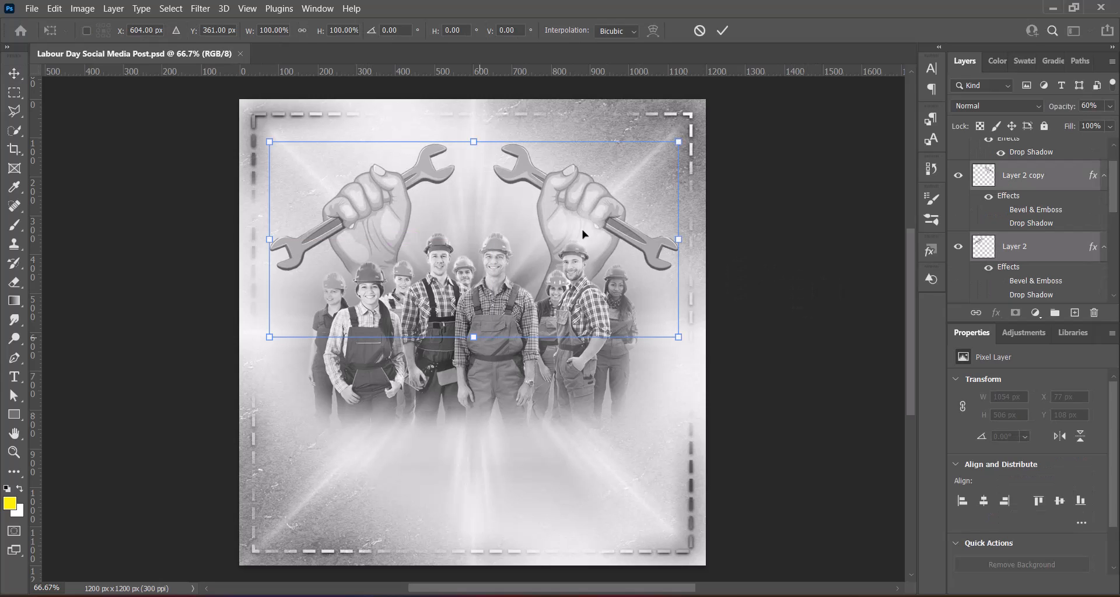
drag(517, 234, 515, 228)
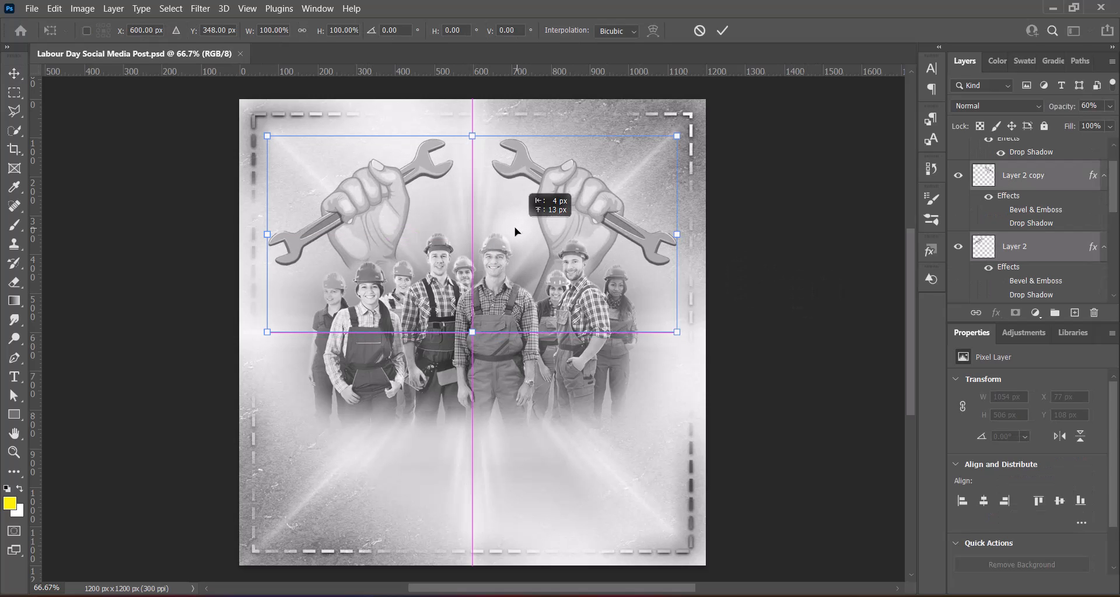
drag(472, 332, 474, 322)
key(shift+Up)
key(shift+Up)
key(shift+Up)
key(shift+Up)
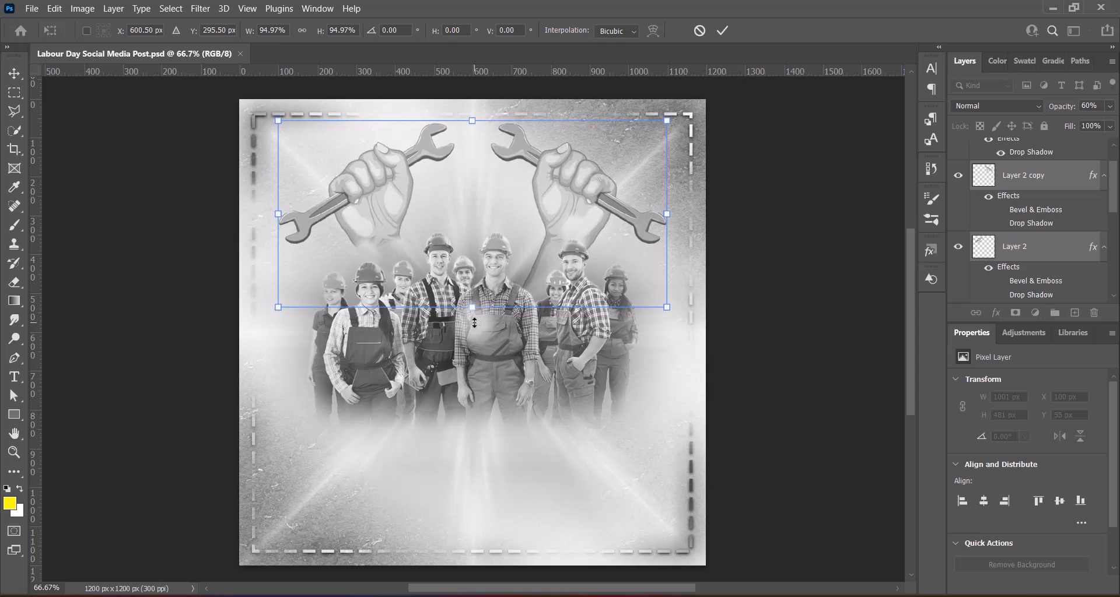
key(Down)
key(Down)
key(Down)
key(Down)
key(Down)
key(Down)
key(Down)
key(Down)
key(Down)
key(Down)
key(Down)
key(Down)
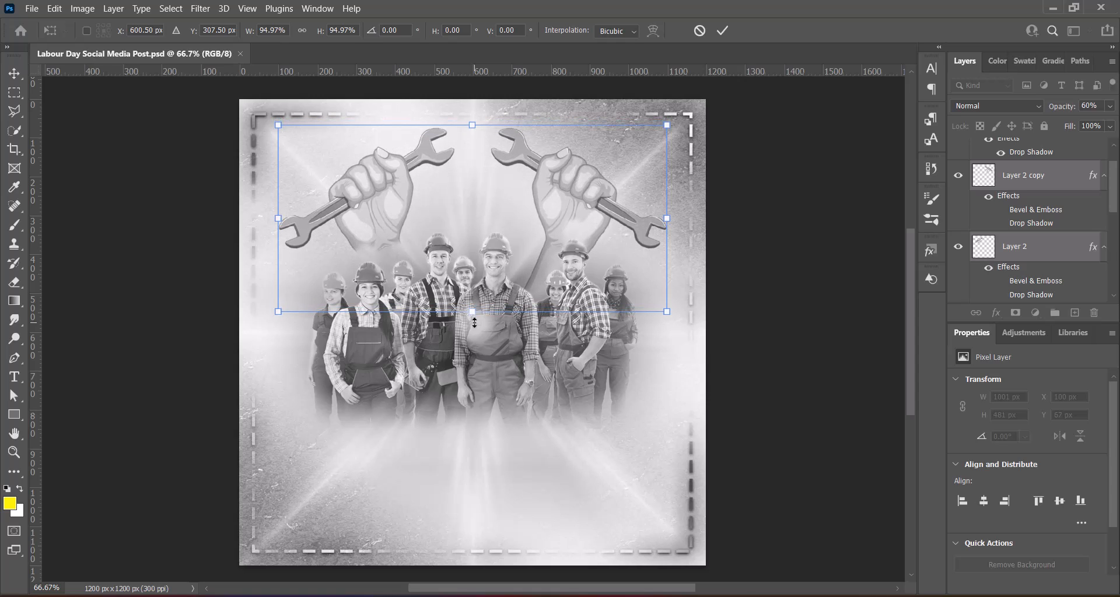
drag(473, 311, 473, 313)
click(777, 318)
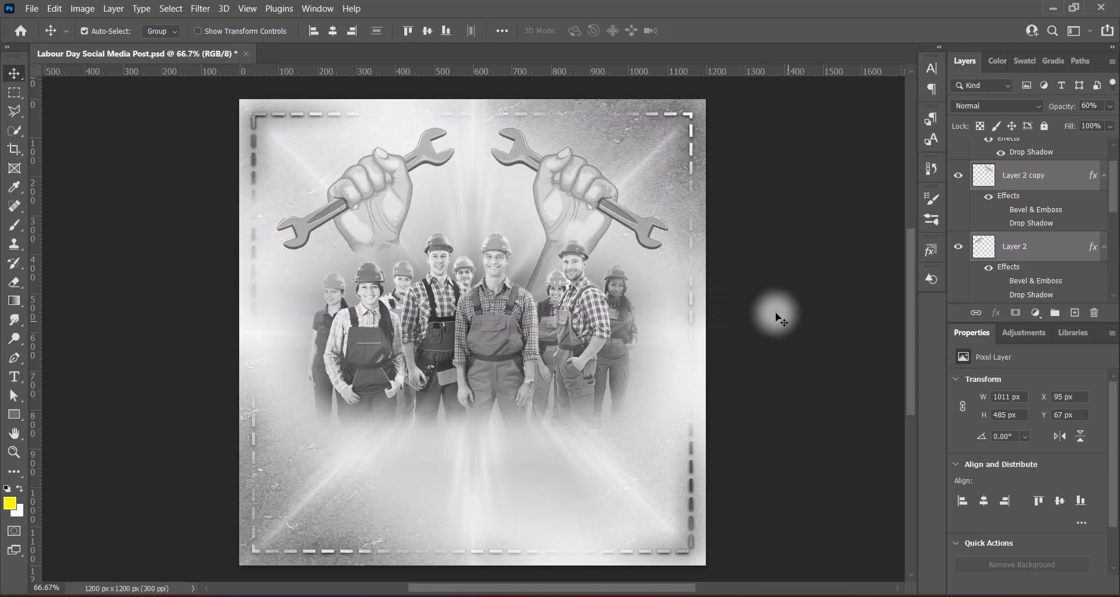
Erase the remaining lower forearm of the flipped fist copy with the soft eraser enlarged to 150 px.
click(580, 232)
key(e)
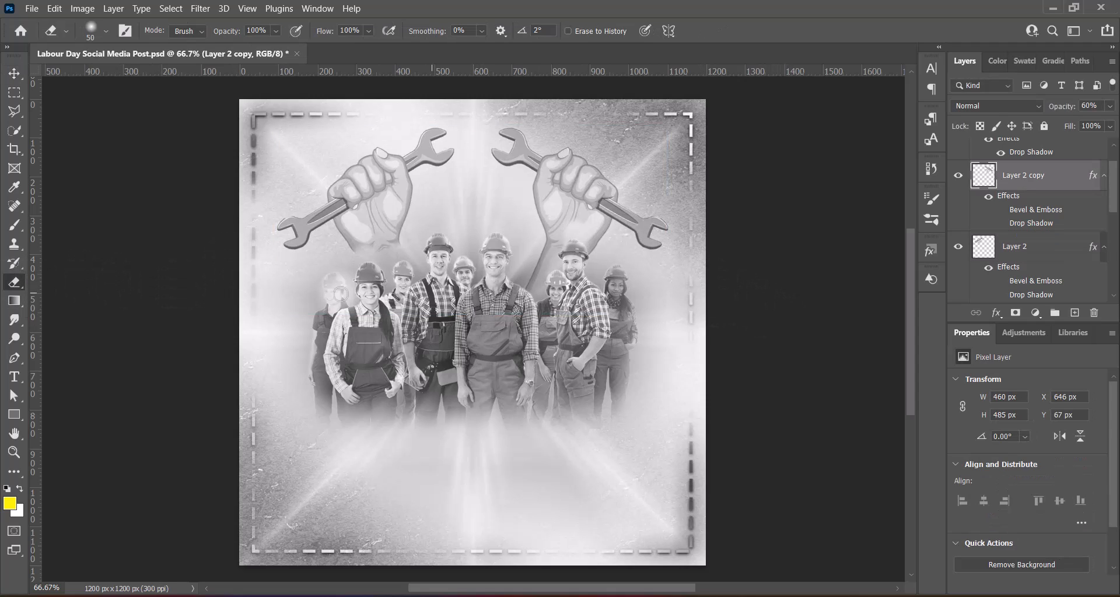
key(bracketright)
key(bracketright)
mouse_move(537, 305)
mouse_down()
mouse_move(573, 289)
mouse_move(520, 279)
mouse_move(546, 304)
mouse_move(549, 295)
mouse_move(525, 300)
mouse_move(529, 278)
mouse_move(527, 293)
mouse_move(573, 298)
mouse_move(563, 308)
mouse_move(519, 291)
mouse_move(540, 278)
mouse_move(531, 281)
mouse_move(546, 308)
mouse_up()
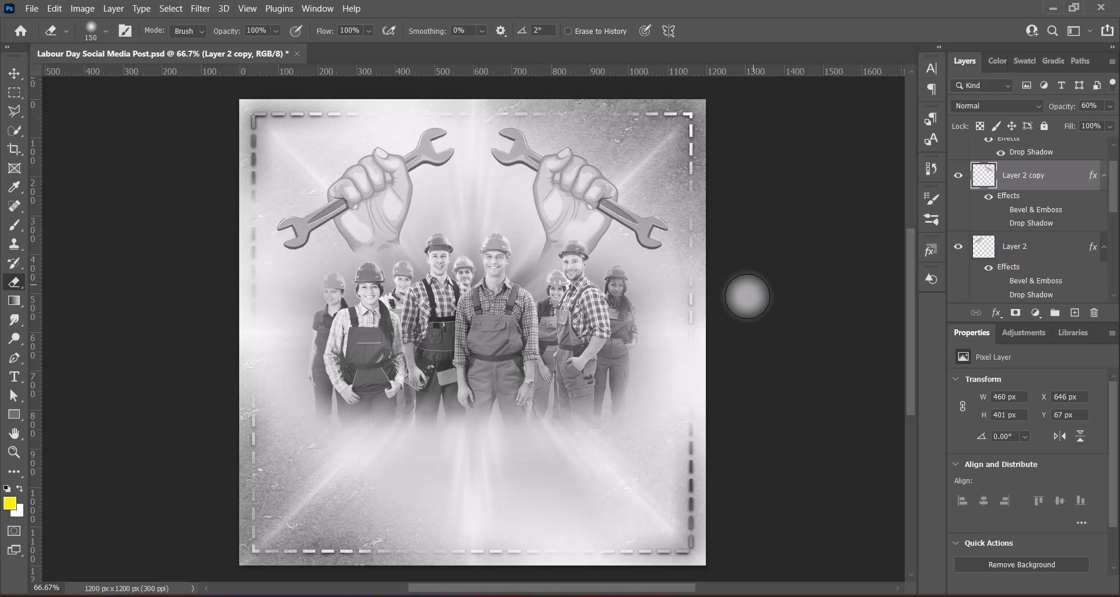
Nudge both fist graphics down together to Y 76 px.
click(14, 73)
click(387, 211)
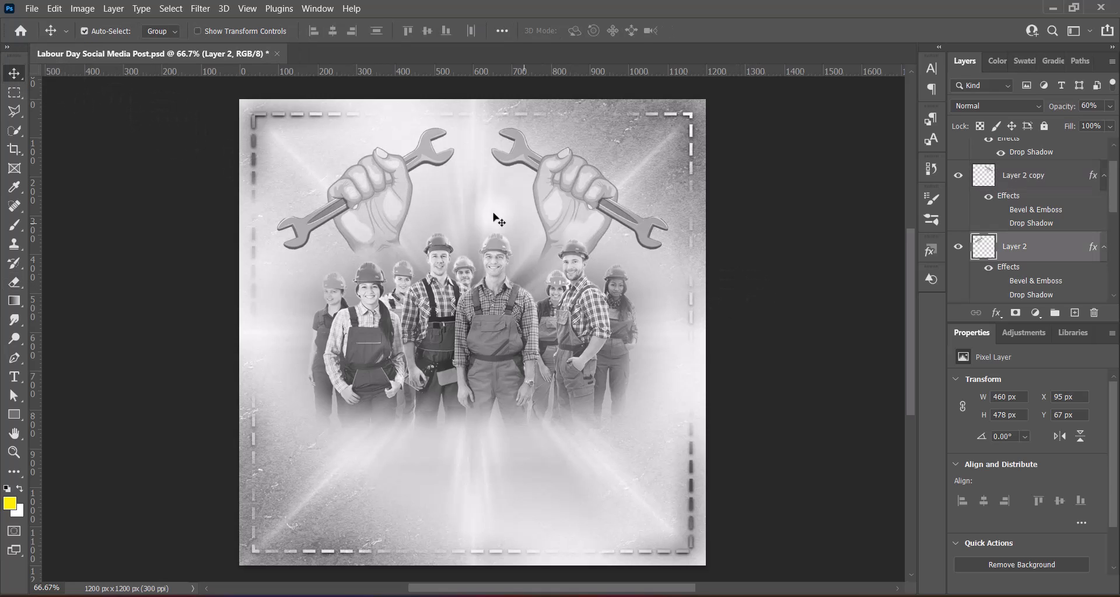
shift+click(565, 219)
key(Down)
key(Down)
key(Down)
key(Down)
key(Down)
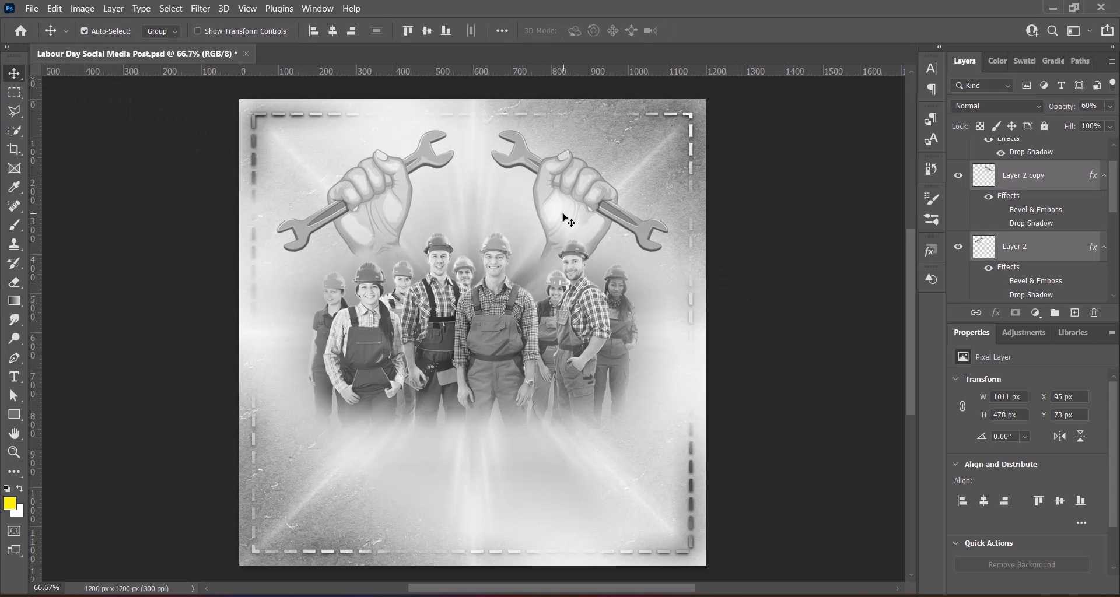
key(Down)
key(Down)
key(Down)
click(800, 319)
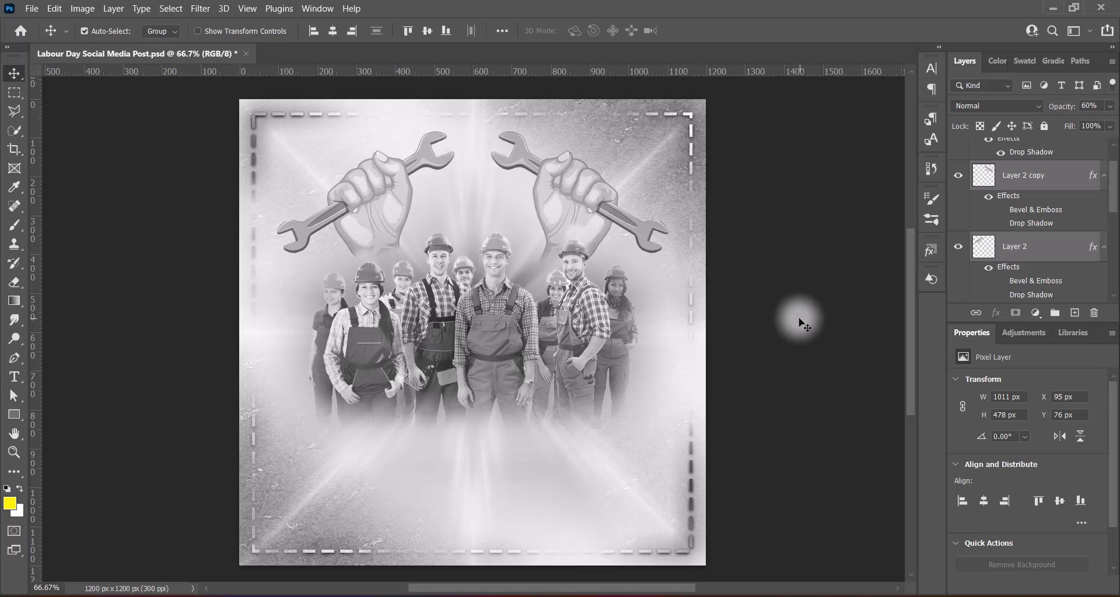
Set the layer opacity of both fist graphics to 66%.
click(363, 189)
shift+click(583, 200)
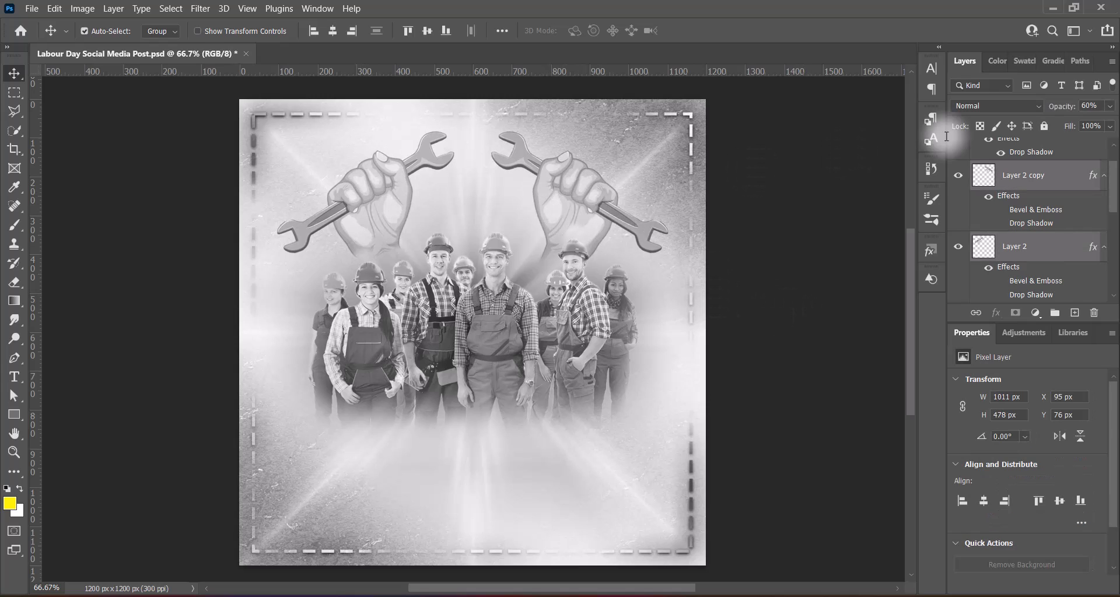
click(1110, 106)
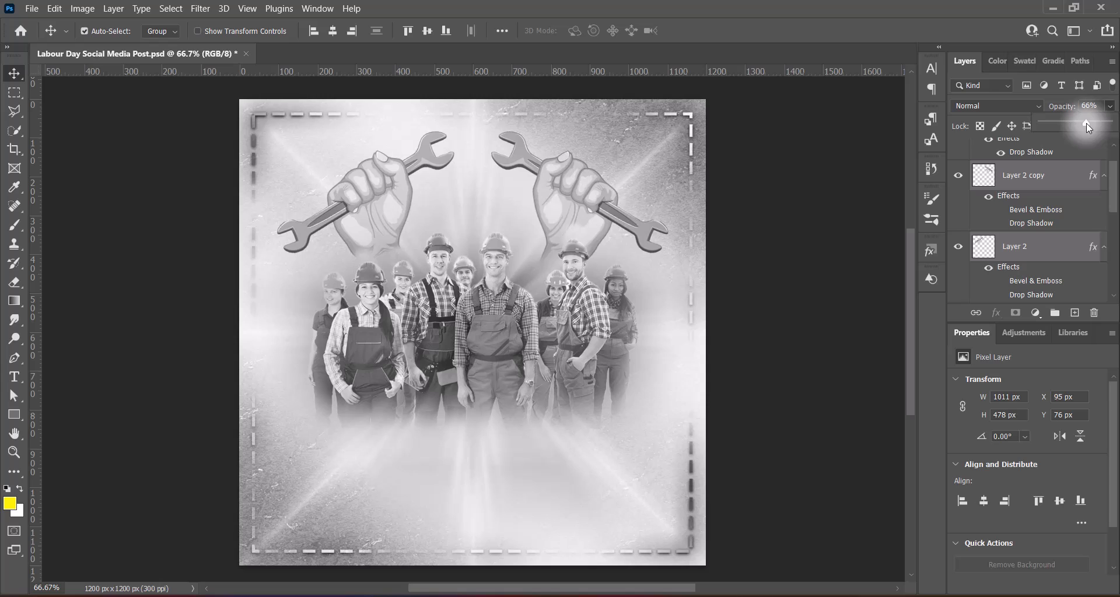
click(842, 193)
click(835, 285)
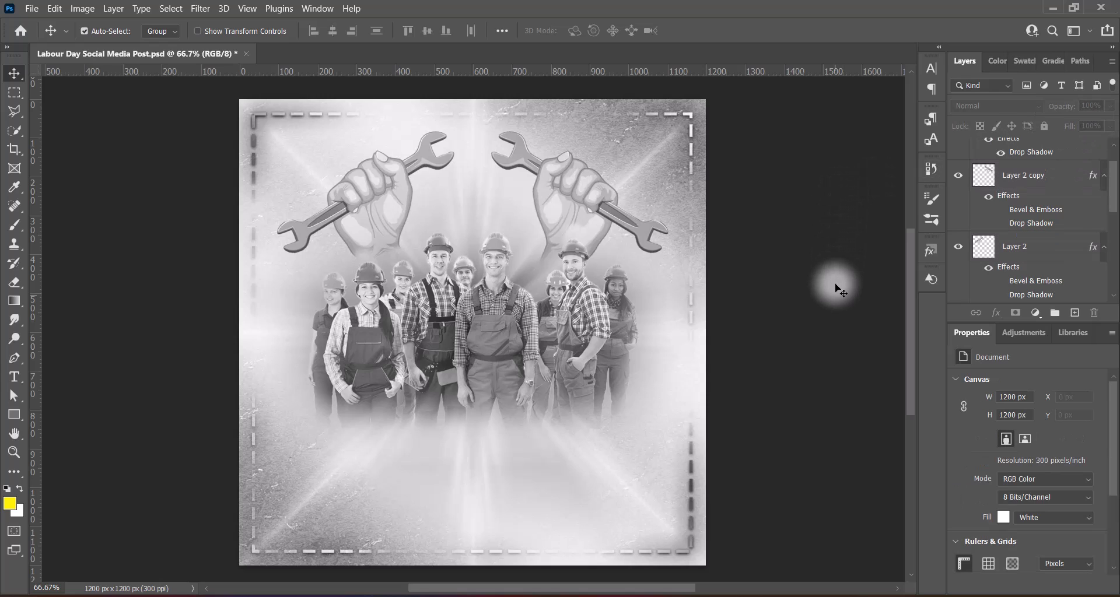
Set the layer opacity of both fist graphics to 63% and save the document.
click(600, 190)
shift+click(360, 203)
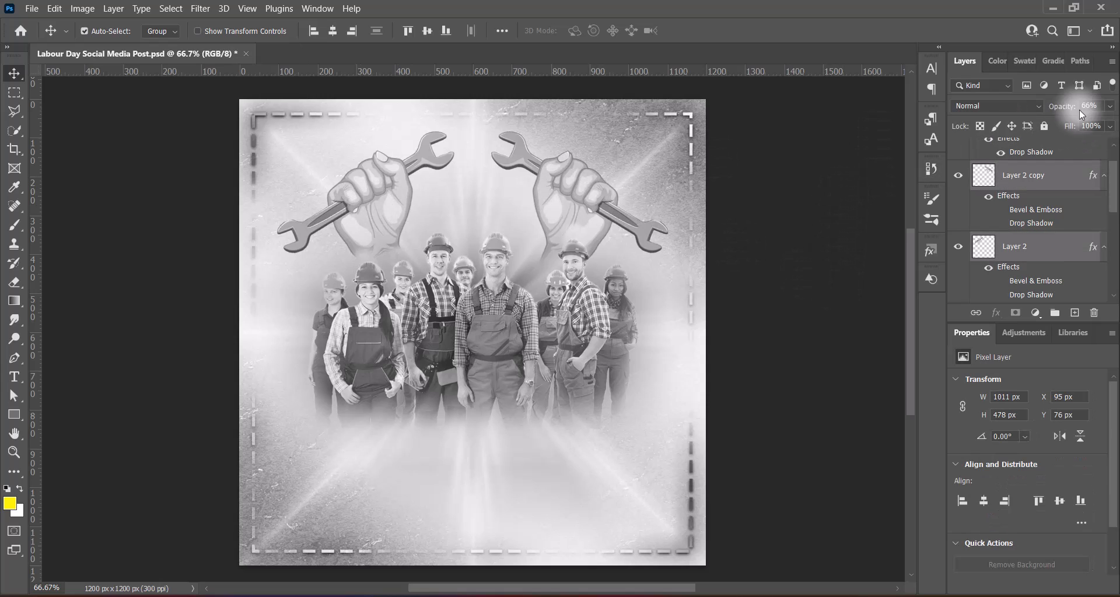
click(782, 260)
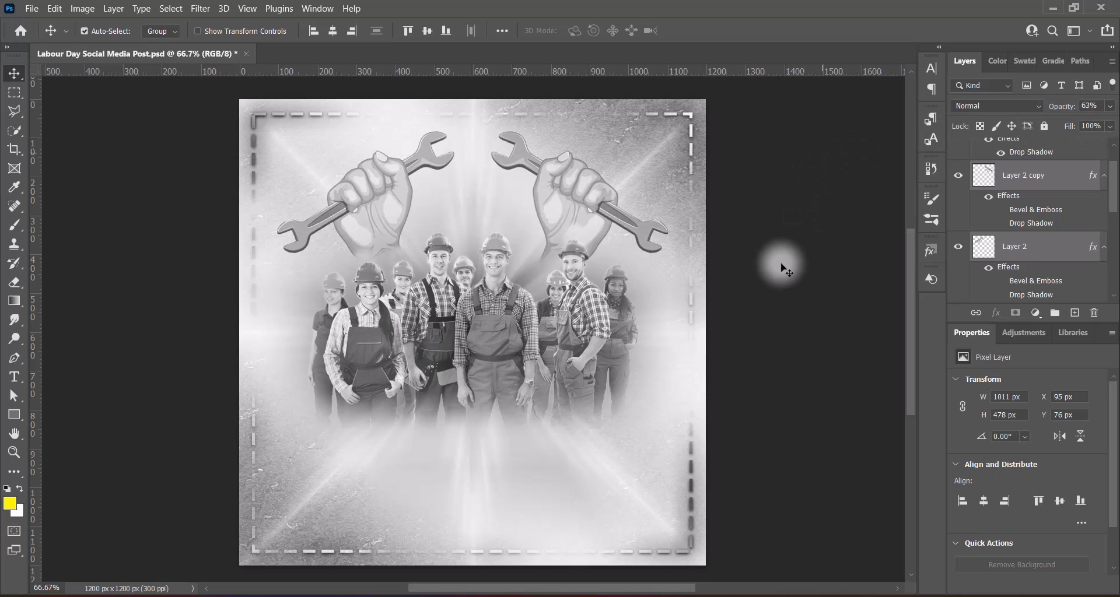
click(762, 313)
key(ctrl+s)
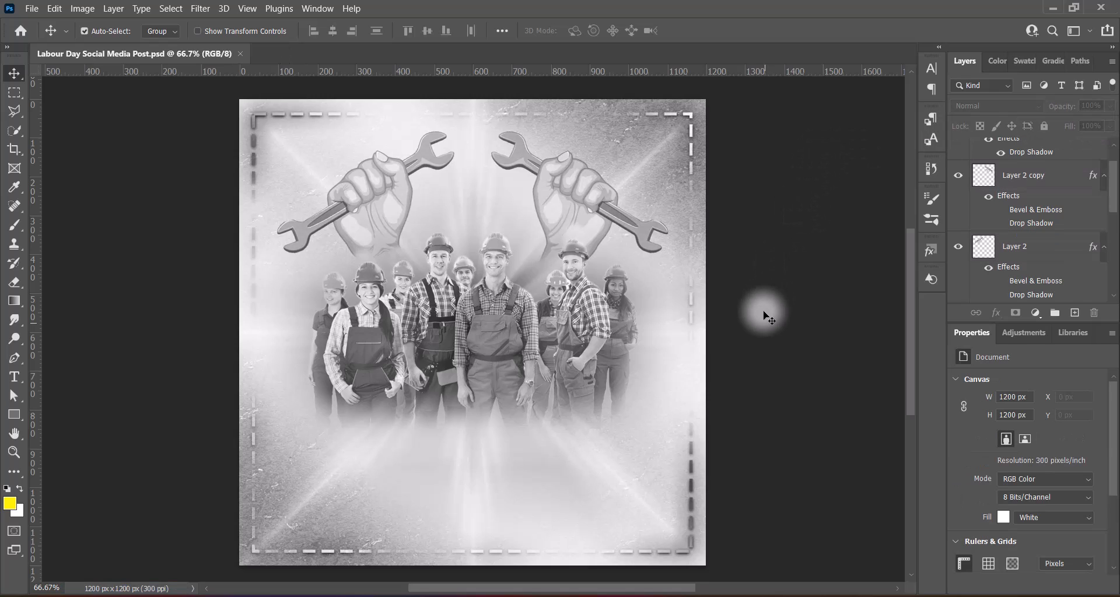
Scale the cartoon bricklayer to about 425 × 400 px and centre it in front of the workers at X 387, Y 554 px.
drag(584, 413, 501, 404)
key(ctrl+t)
drag(469, 504, 469, 475)
drag(463, 418, 469, 436)
drag(472, 492, 471, 465)
drag(470, 421, 468, 425)
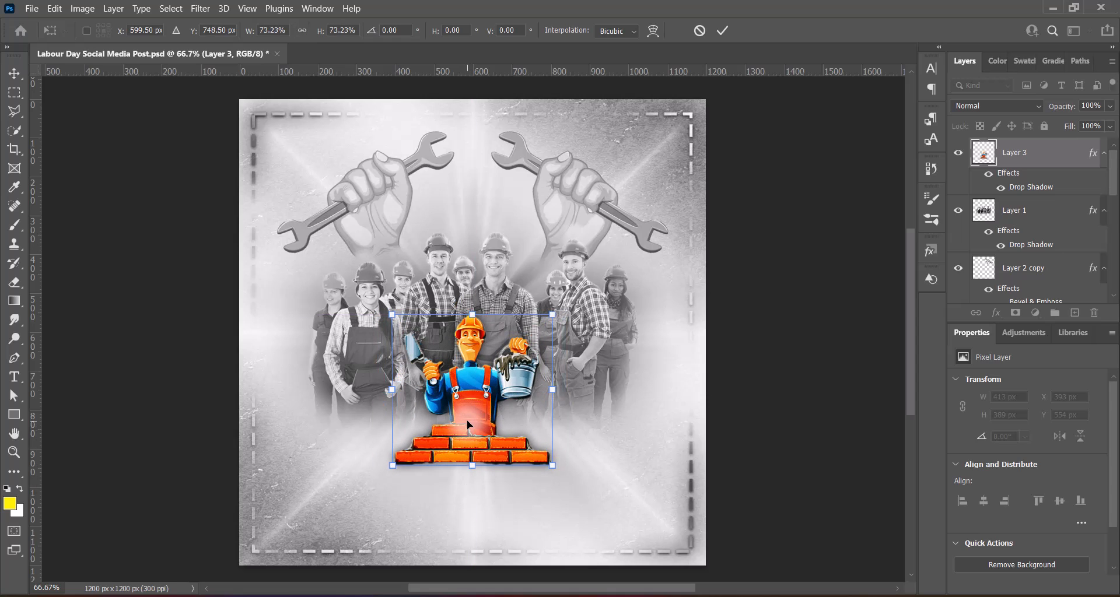
key(Return)
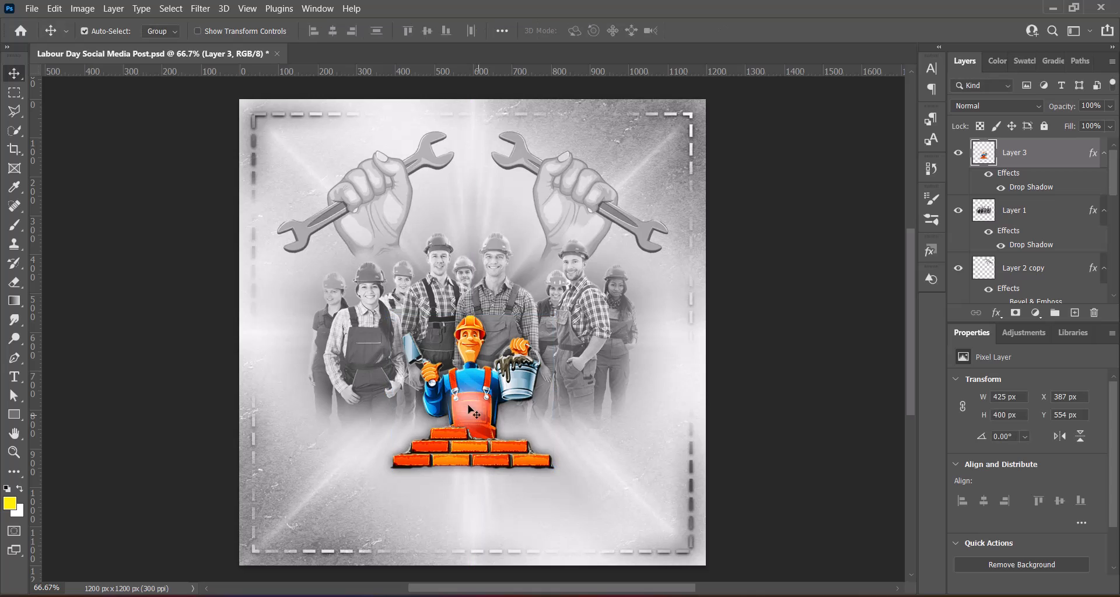
Apply a Levels adjustment to the cartoon bricklayer using the Midtones Brighter preset.
click(82, 8)
mouse_move(105, 42)
click(262, 56)
click(840, 56)
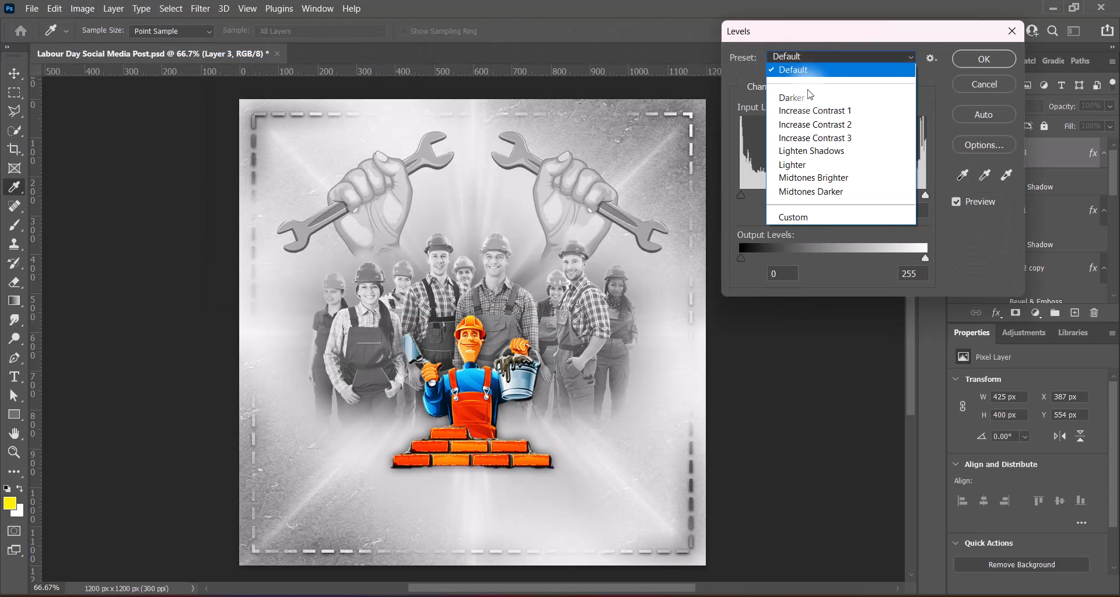
click(807, 184)
click(968, 60)
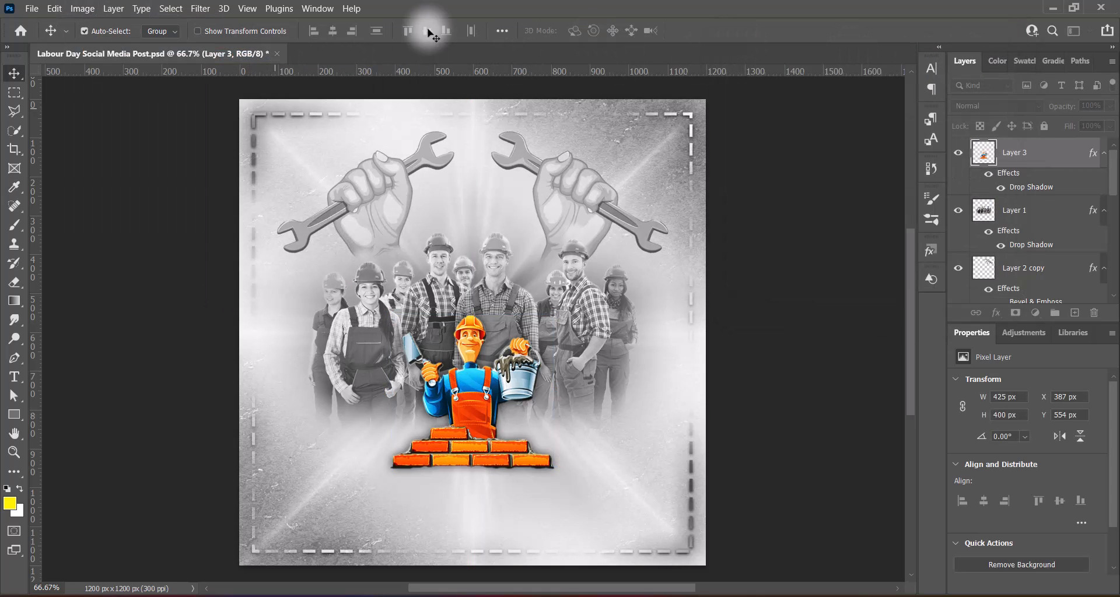
Lower the contrast of the cartoon bricklayer to -50 with Brightness/Contrast.
click(82, 9)
mouse_move(105, 42)
click(247, 43)
drag(821, 144, 700, 140)
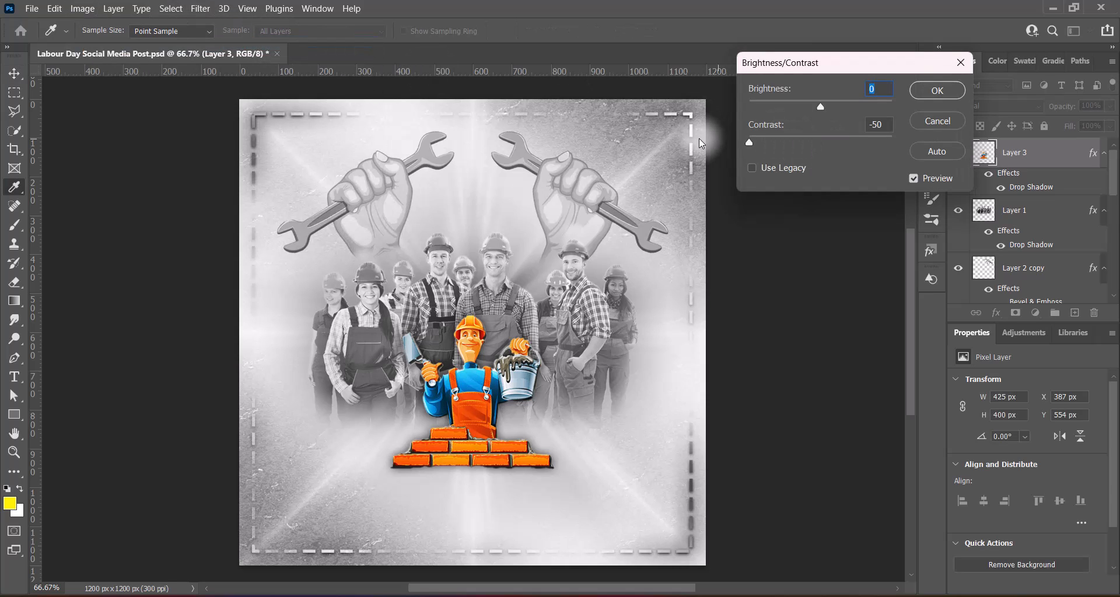
click(938, 90)
Apply a second Levels adjustment to the cartoon bricklayer, trying the Lighter preset and settling on Increase Contrast 1.
click(83, 8)
click(262, 56)
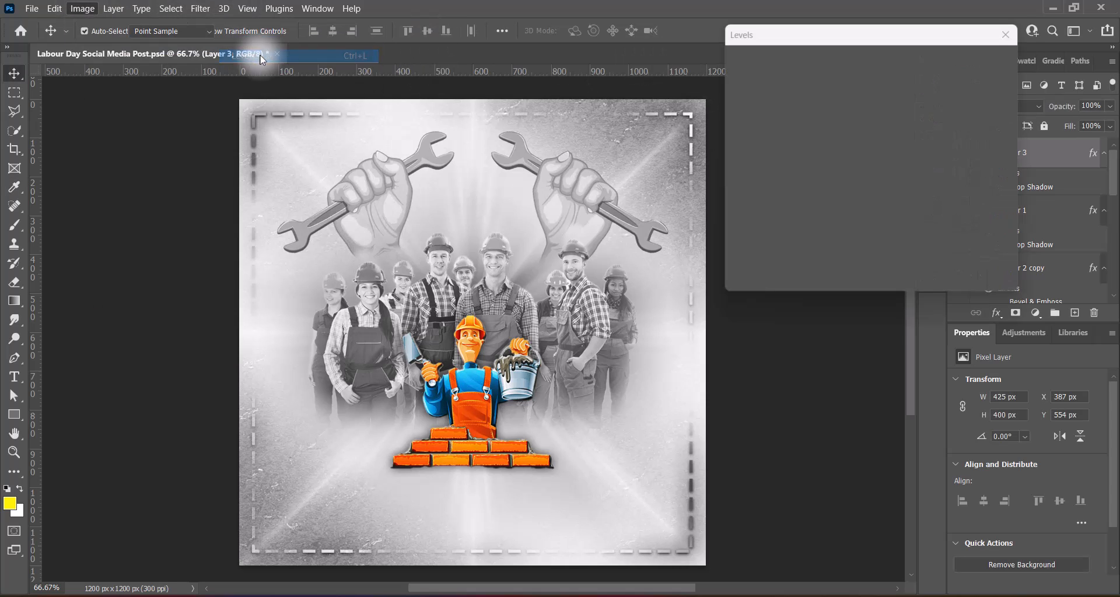
click(840, 56)
click(794, 171)
click(802, 56)
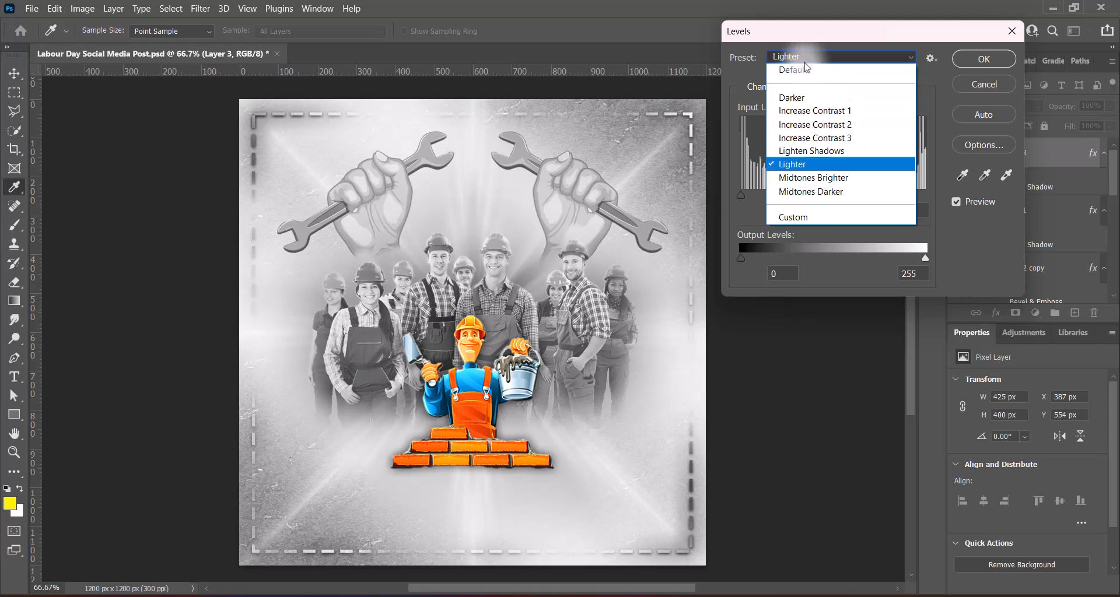
click(804, 67)
click(800, 55)
click(803, 110)
click(981, 63)
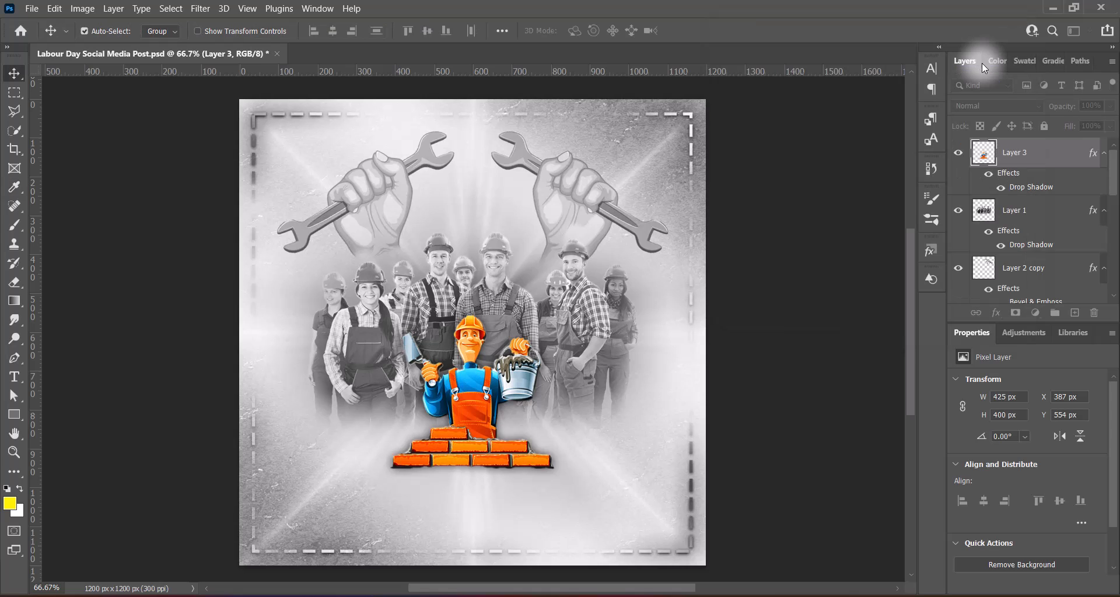
Change the cartoon bricklayer's Drop Shadow to white at 100% opacity with a size of 150 px.
right_click(985, 150)
click(983, 160)
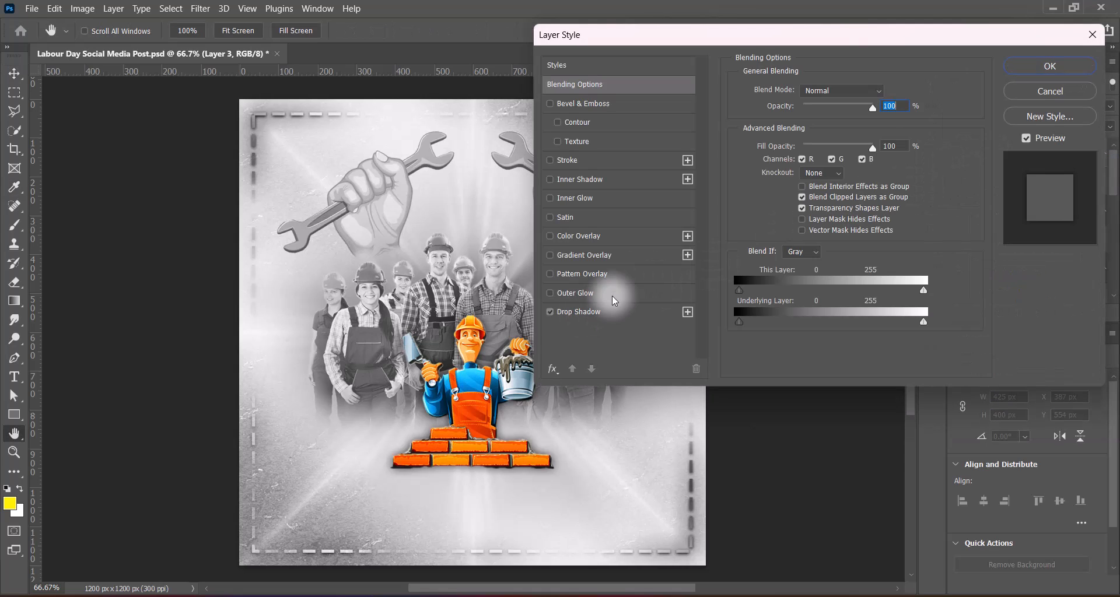
click(583, 311)
click(885, 105)
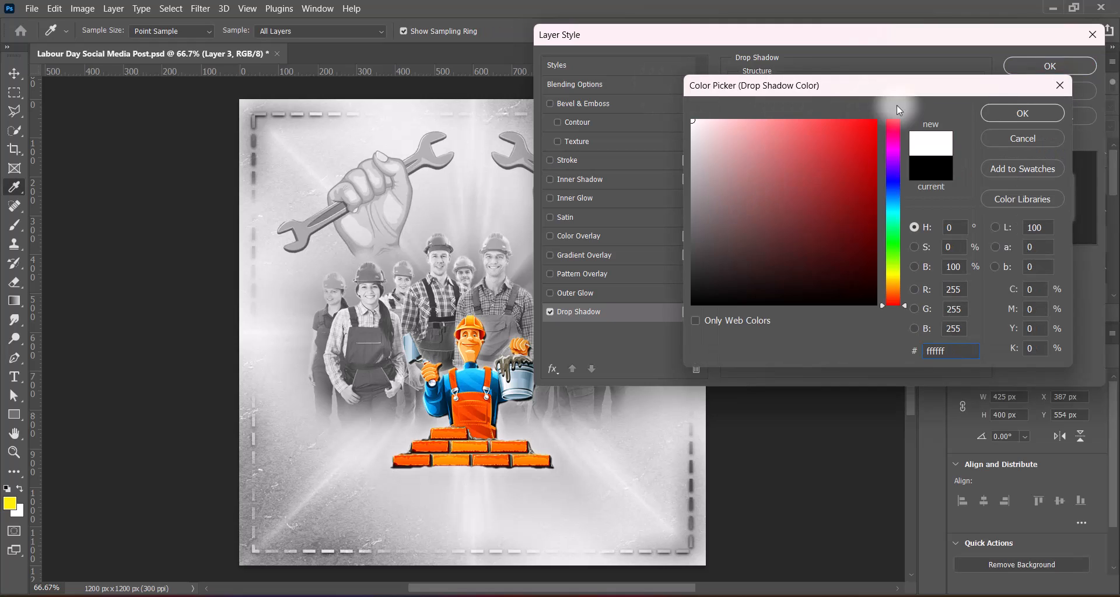
click(989, 118)
drag(829, 191, 828, 191)
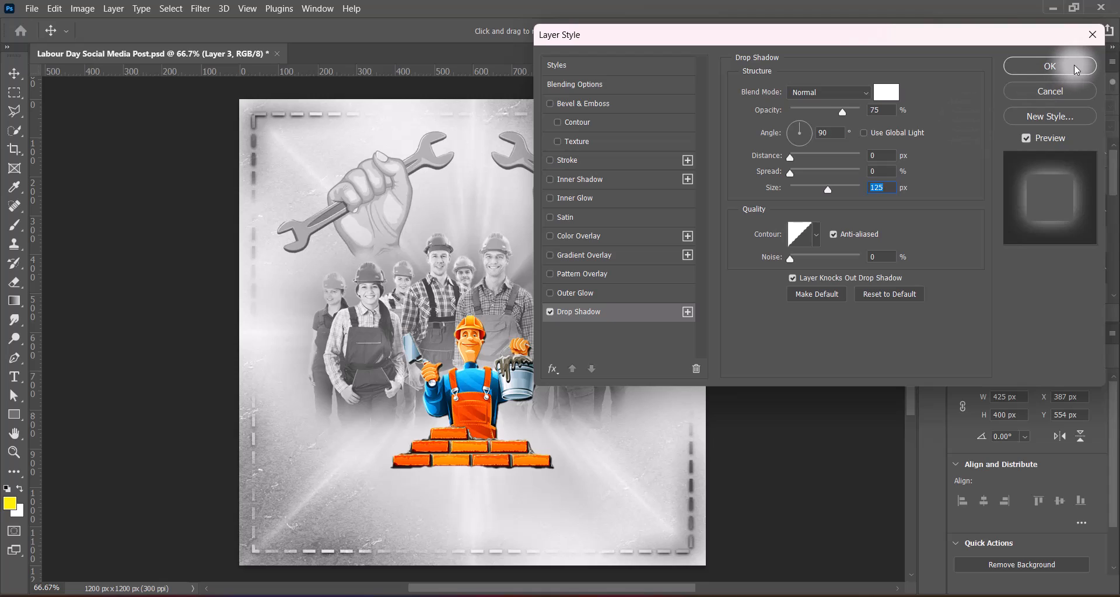
drag(841, 110, 894, 112)
click(893, 109)
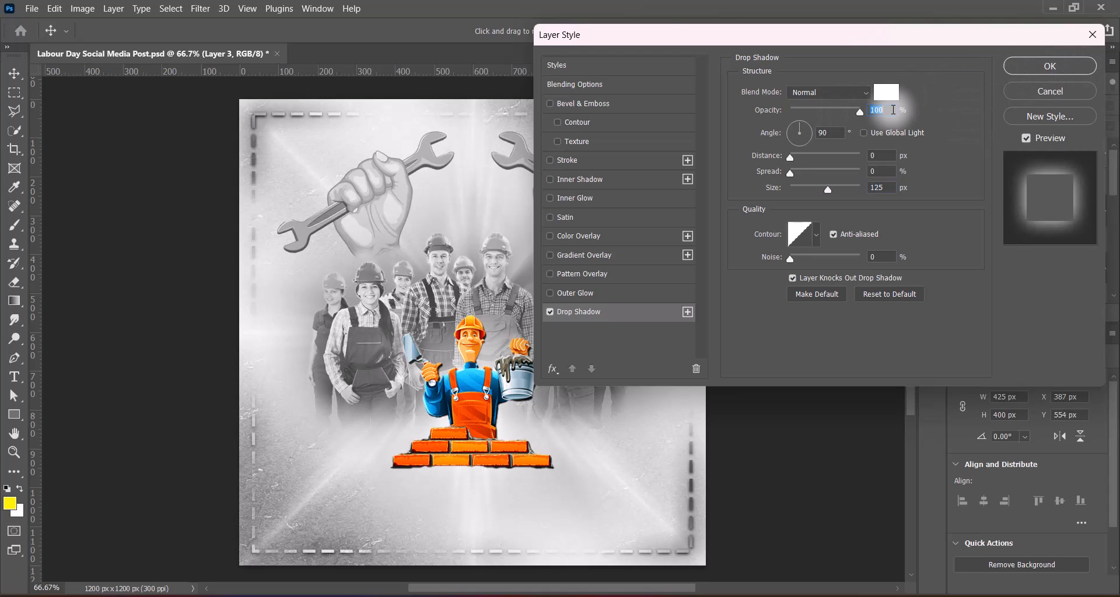
click(835, 191)
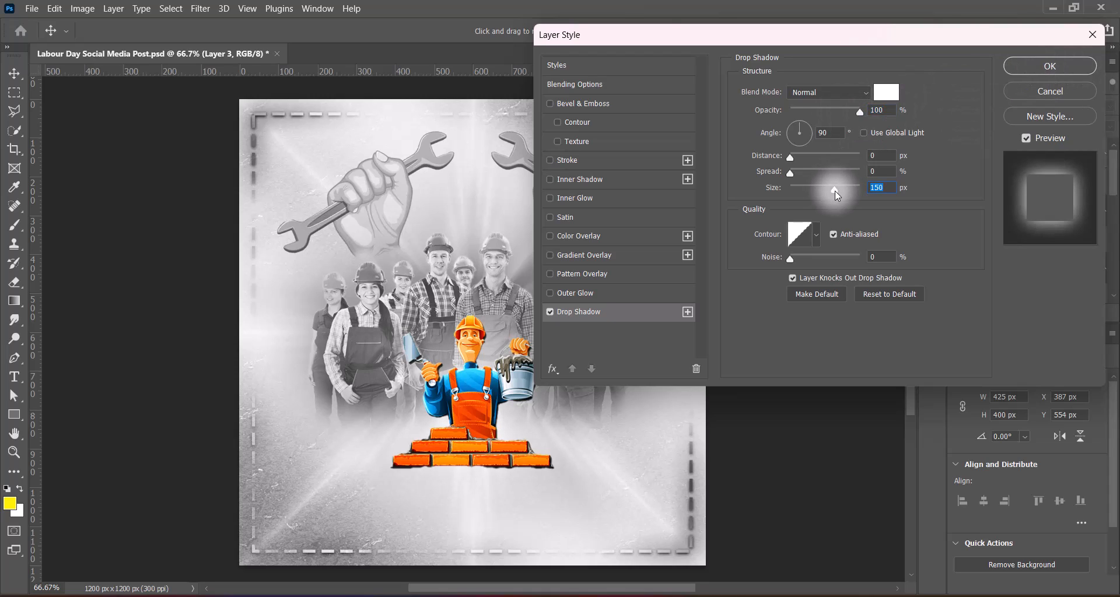
click(1036, 72)
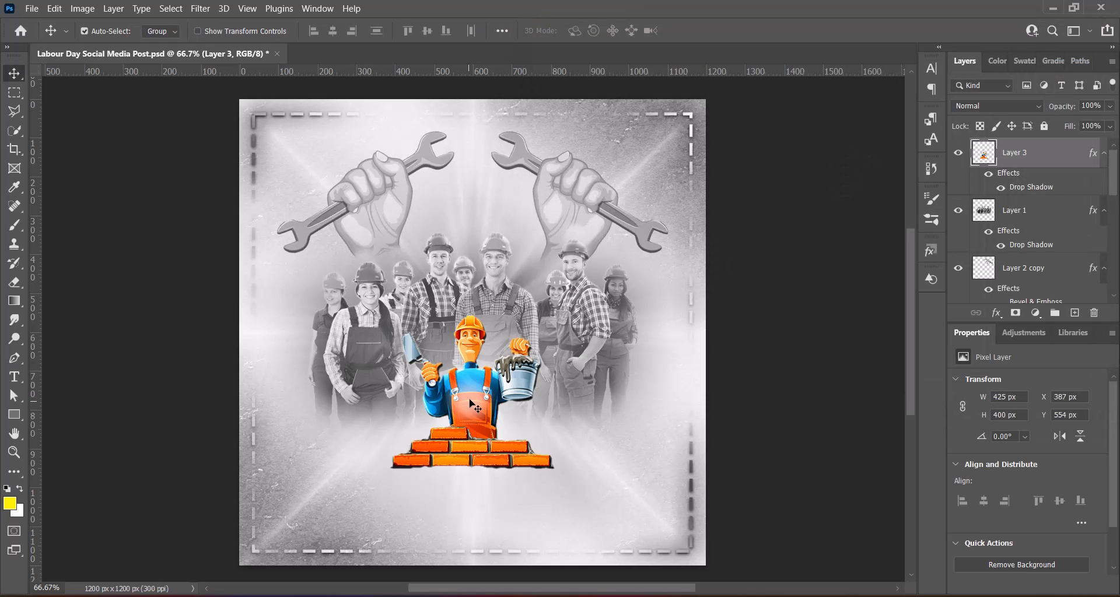
Set the opacity of the grayscale workers layer to 63%.
click(491, 283)
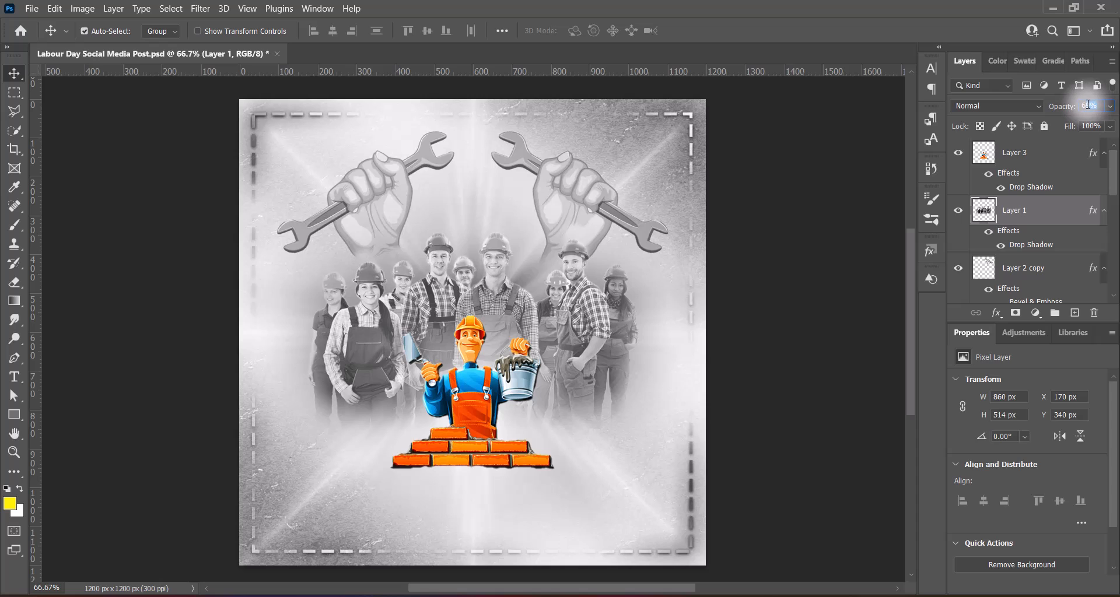
text(63)
Enlarge the cartoon bricklayer to about 451 × 424 px and place it at X 374, Y 515 px.
click(469, 379)
key(ctrl+t)
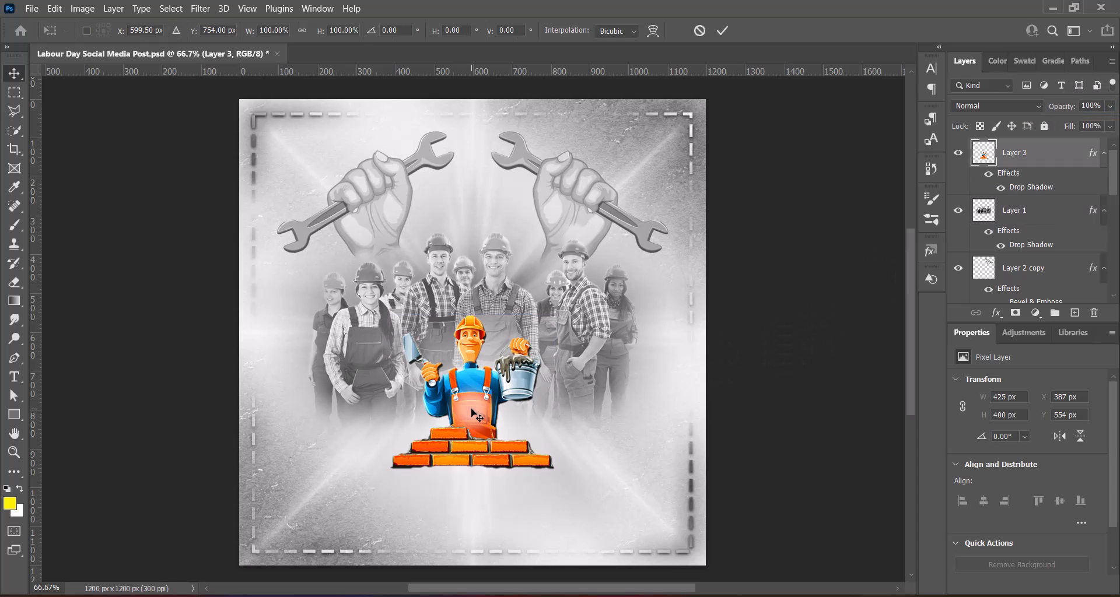
drag(473, 314, 473, 302)
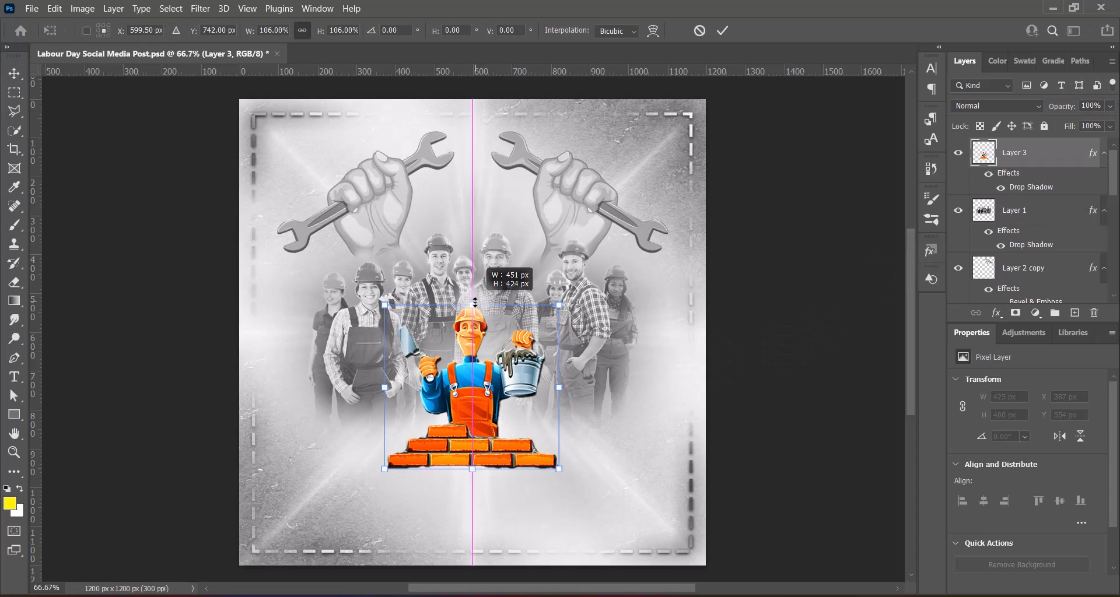
drag(473, 394, 474, 388)
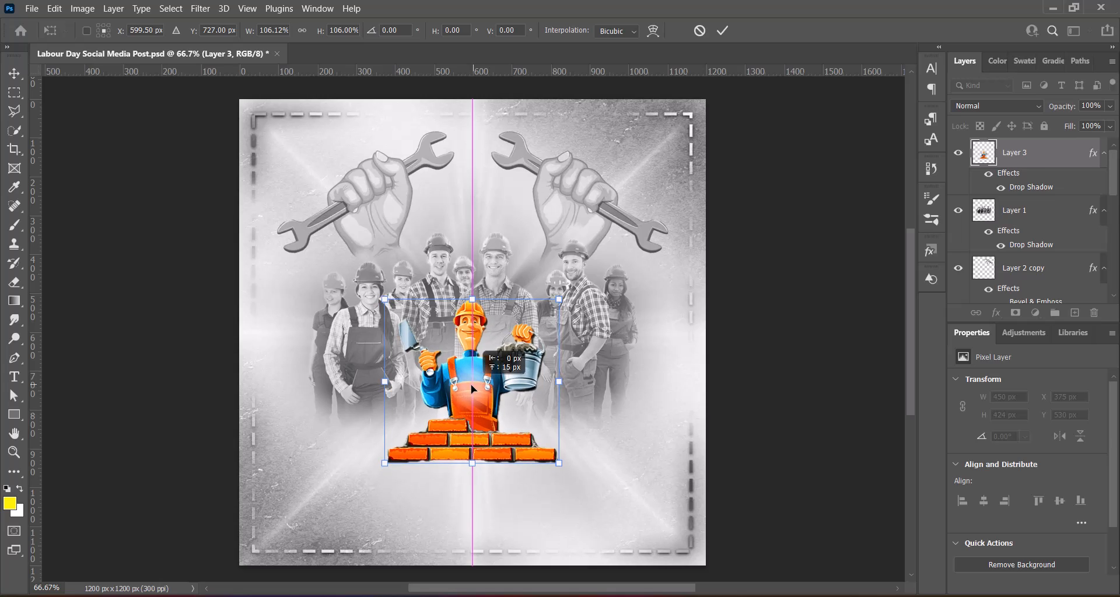
click(741, 400)
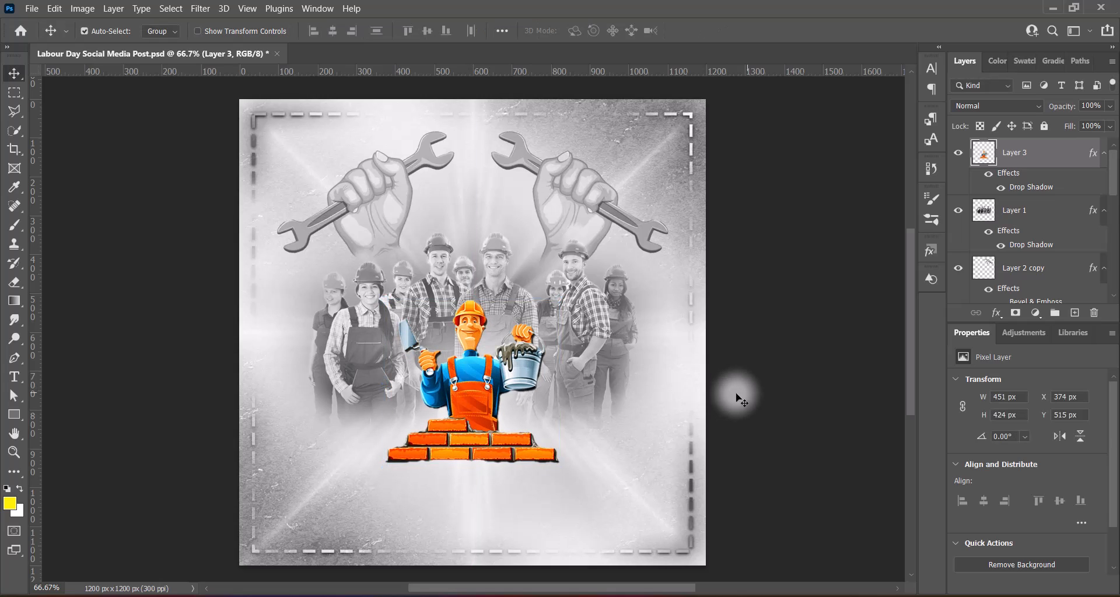
Fade the outer edges of the bottom row of bricks using a soft 150 px Eraser.
right_click(14, 281)
click(55, 280)
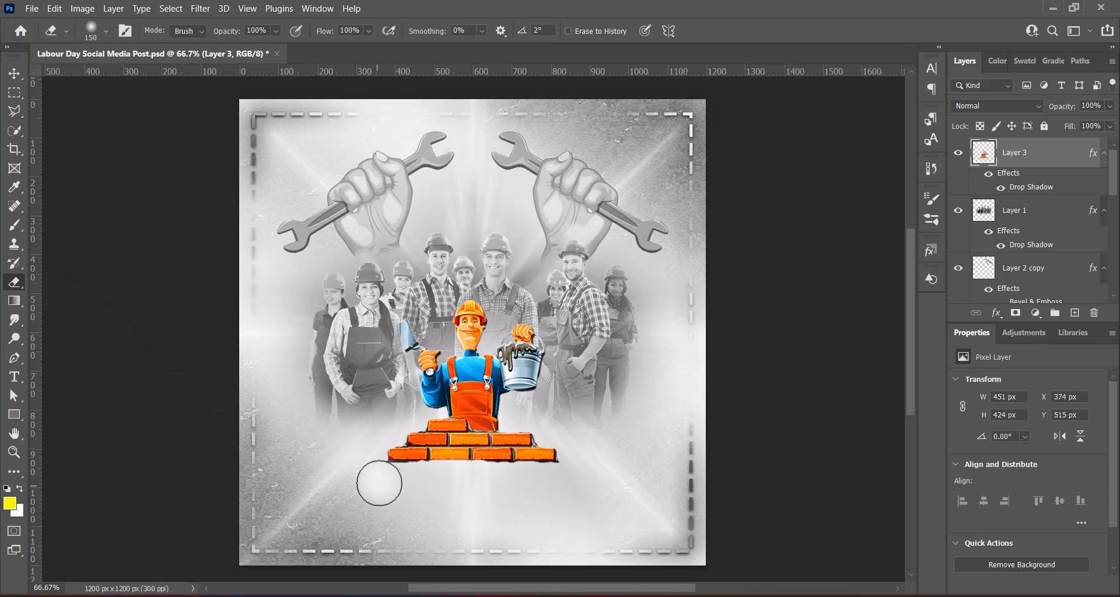
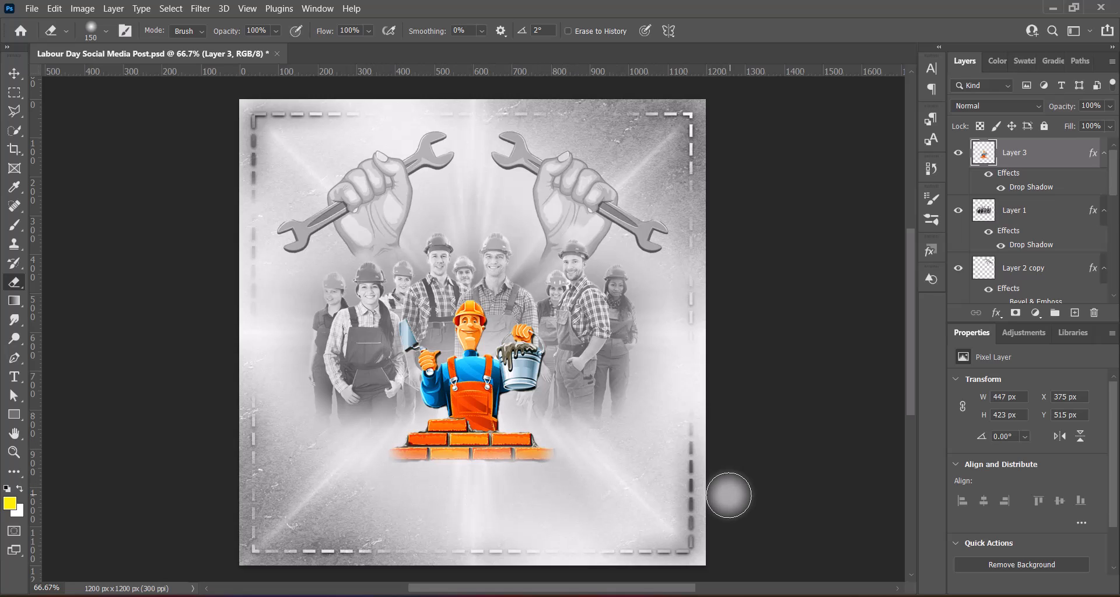
Nudge the cartoon bricklayer down to Y 527 px and save the document.
click(15, 74)
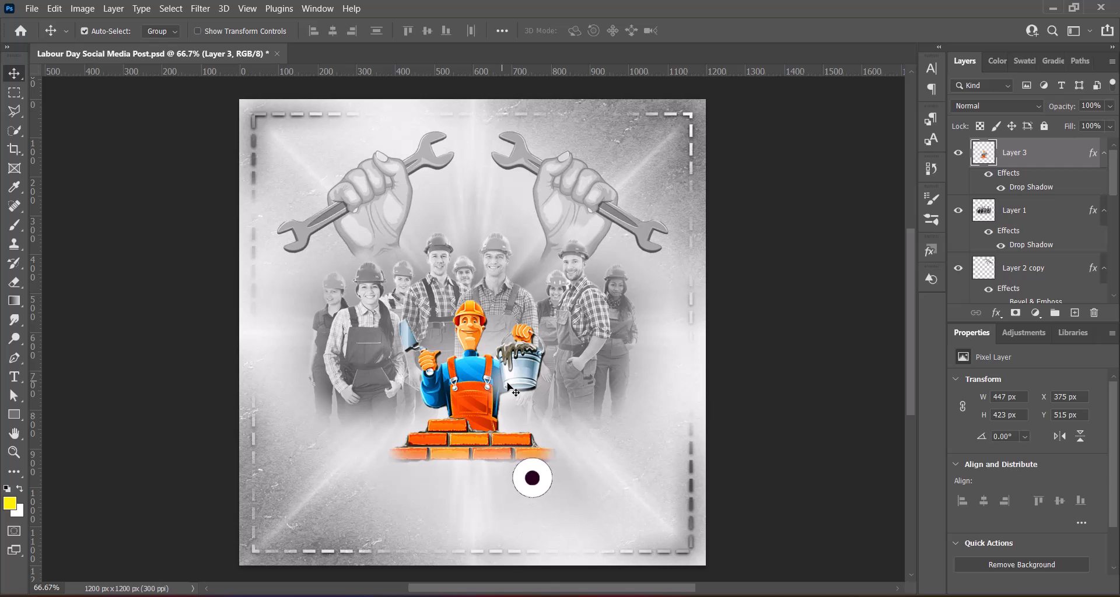
key(Down)
key(Down)
key(Down)
key(Down)
key(Down)
key(Down)
key(Down)
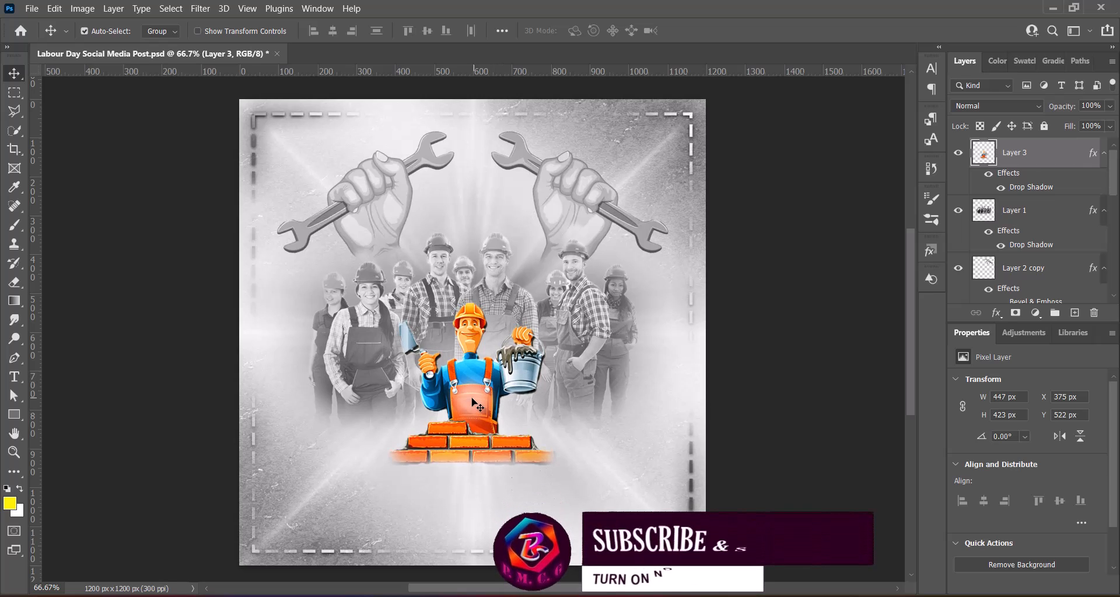
key(Down)
key(Down)
key(Down)
key(Down)
key(Down)
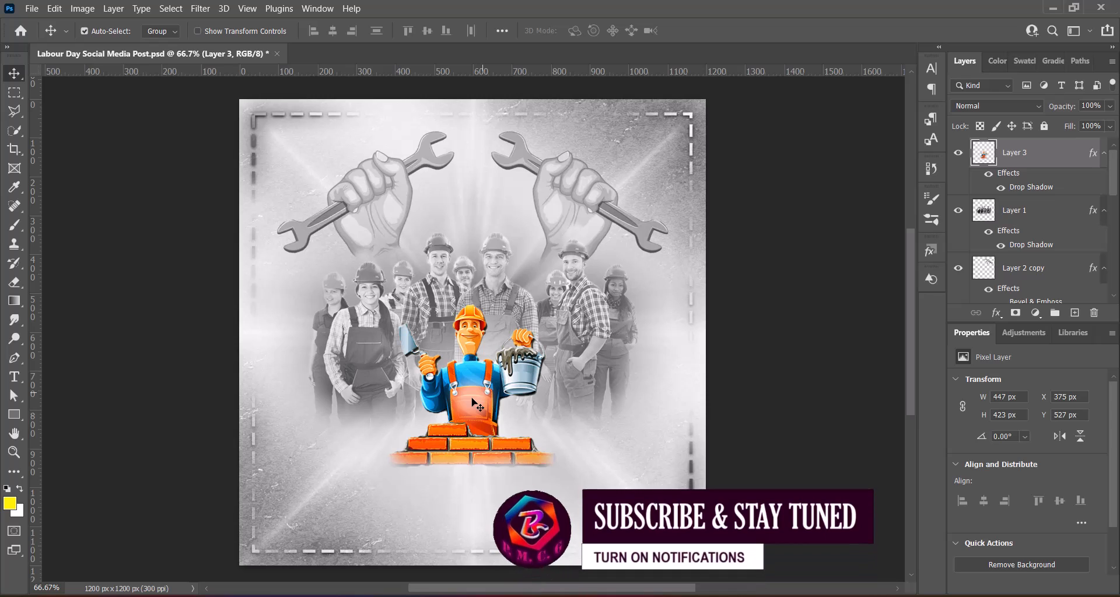
key(ctrl+s)
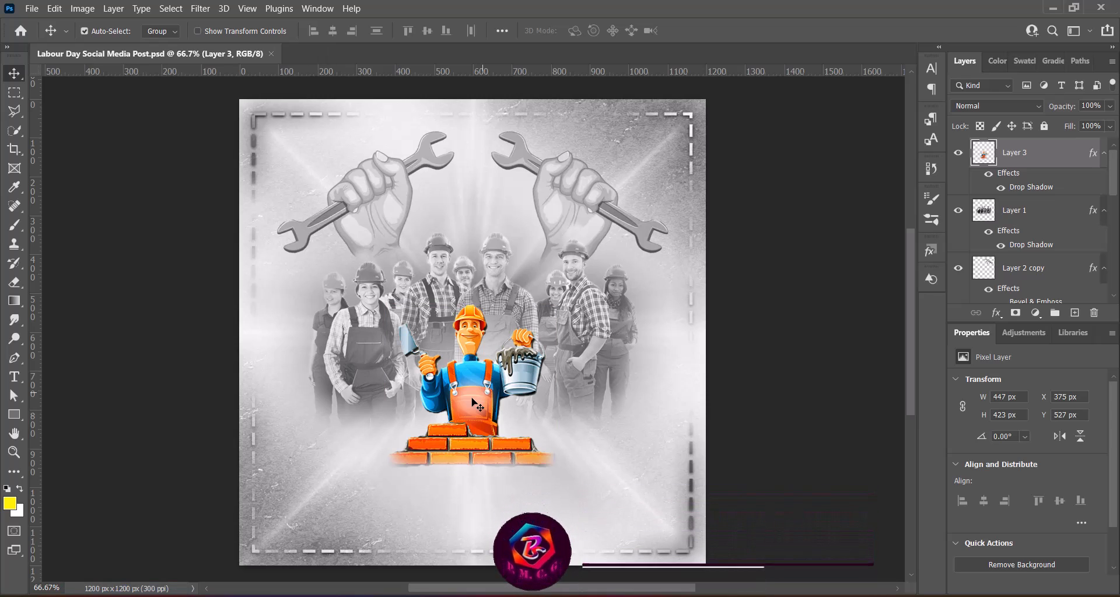
Add the text "Honoring the Past, Building the Future" between the fists in 12 pt EngraversGothic BT with tracking 0 and no underline.
click(1075, 313)
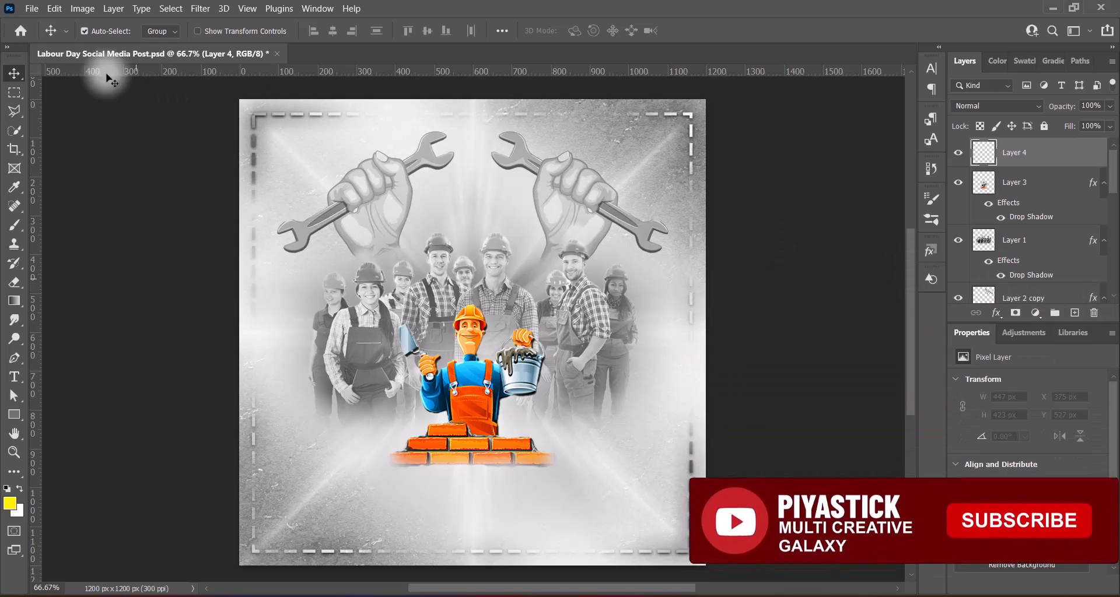
click(14, 377)
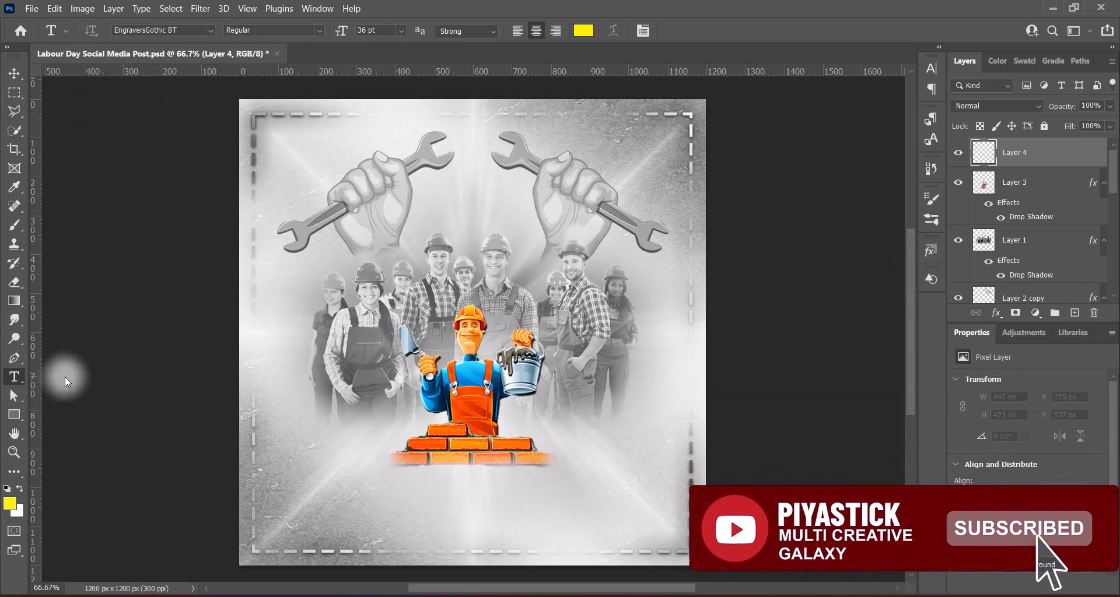
click(462, 187)
click(932, 69)
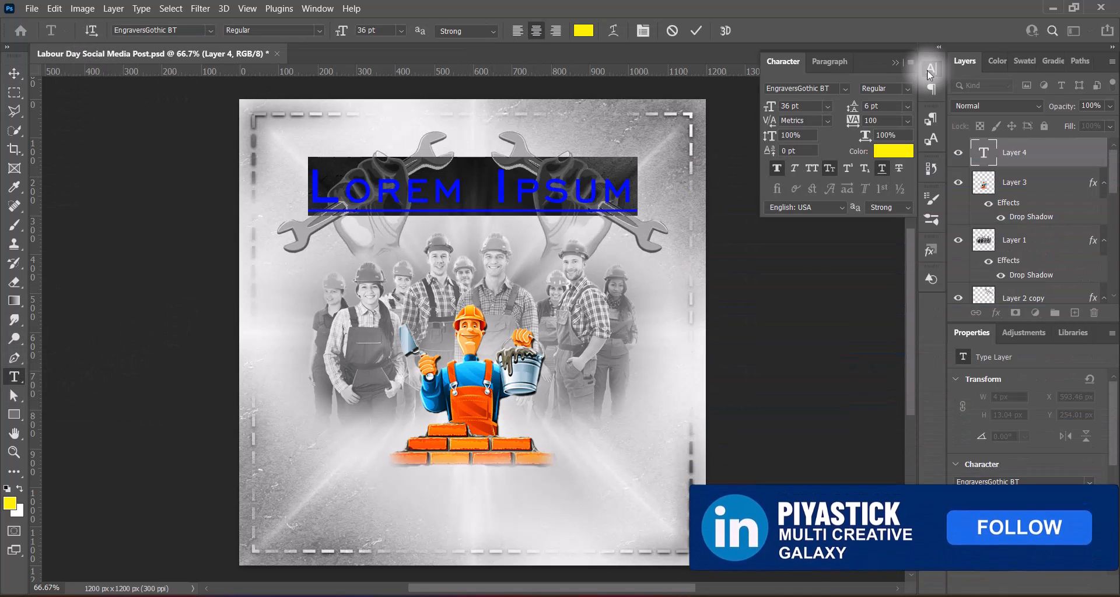
click(906, 121)
click(882, 208)
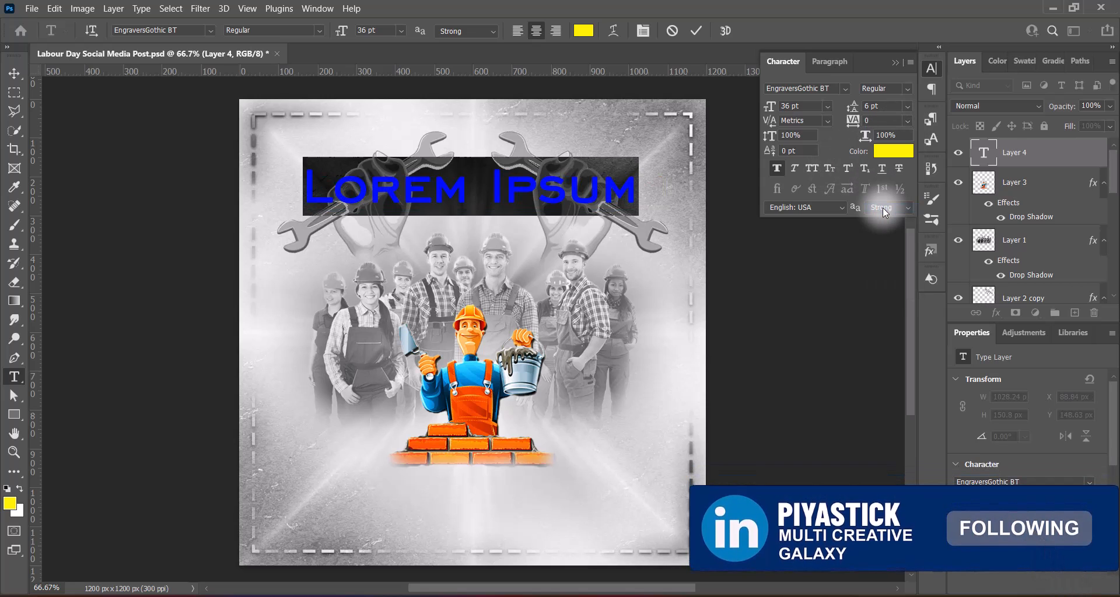
click(895, 63)
click(401, 30)
click(389, 122)
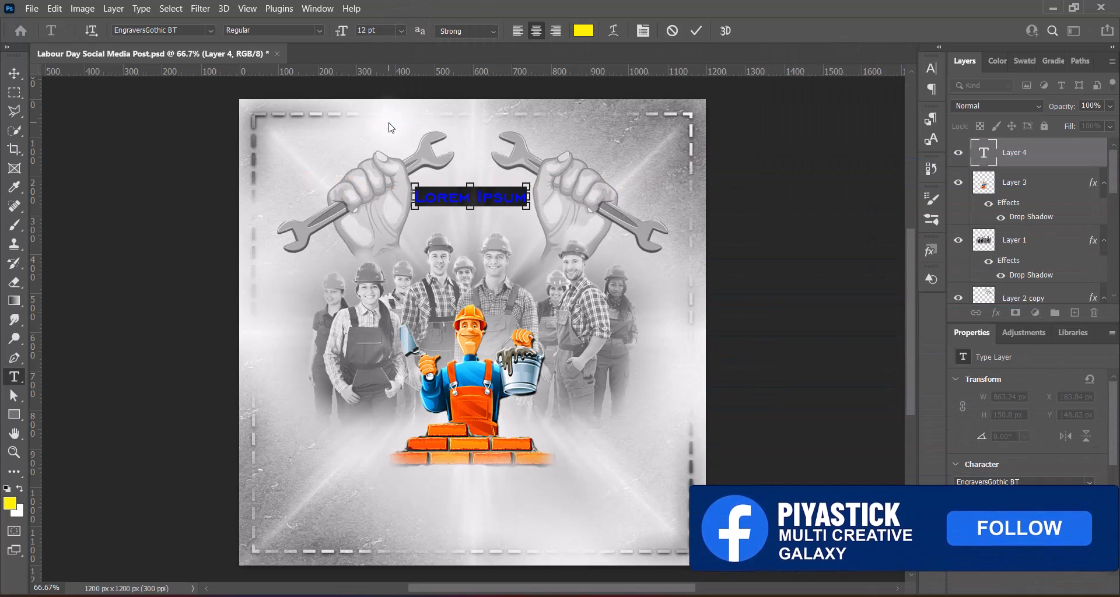
text(Honoring the Past, Building the Future)
Change the colour of the whole heading text to black.
drag(291, 198, 650, 199)
click(584, 31)
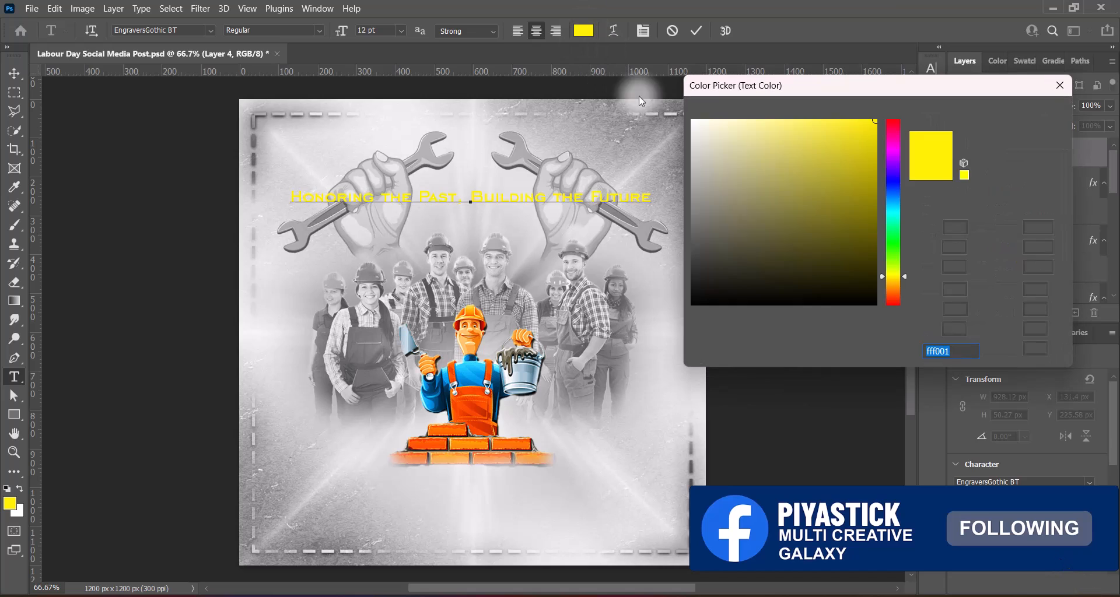
drag(747, 226, 645, 332)
click(1022, 112)
Remove the comma, break the heading into two lines before "Building", and set the leading to 12 pt.
click(476, 198)
key(BackSpace)
key(BackSpace)
key(Return)
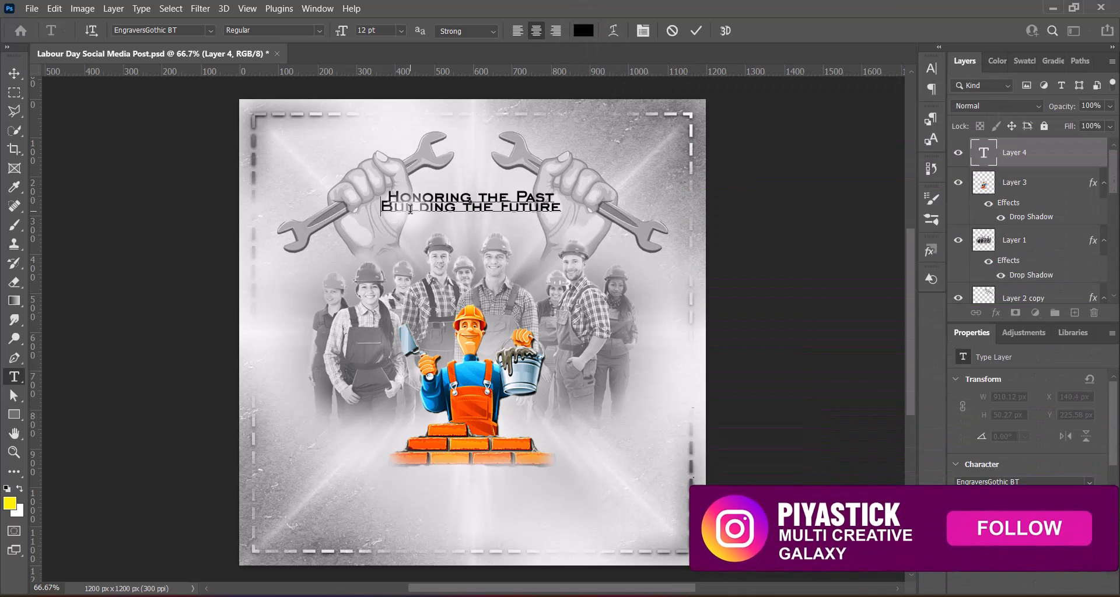
key(ctrl+a)
click(931, 69)
click(908, 107)
click(888, 196)
Turn off faux bold for "Honoring the Past" and set "Building the Future" to 18 pt.
triple_click(388, 215)
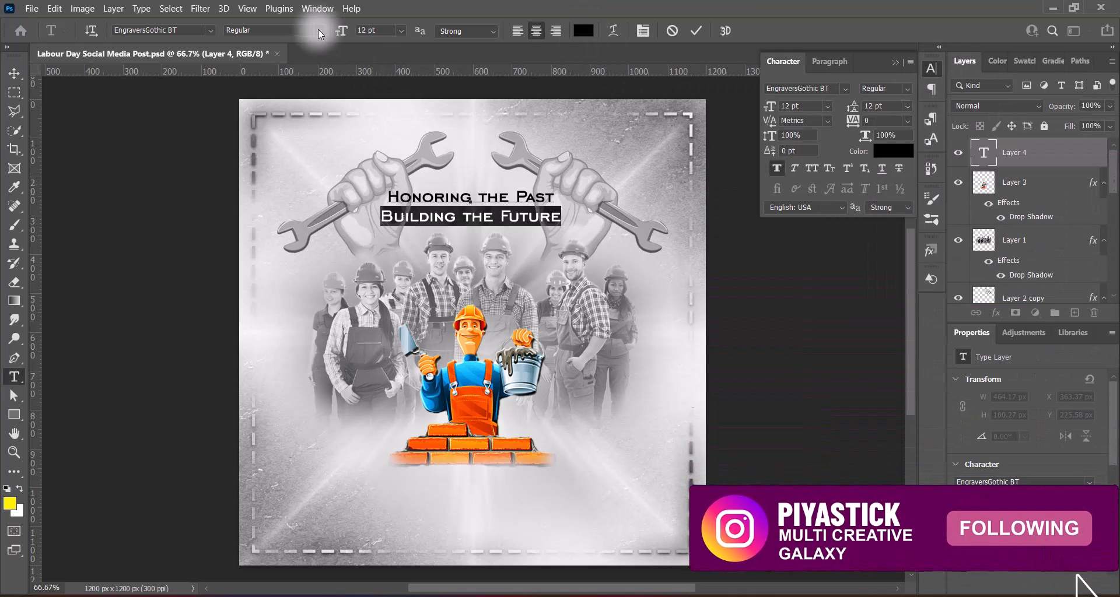
triple_click(393, 198)
click(776, 169)
triple_click(408, 215)
click(401, 31)
click(379, 162)
click(400, 31)
click(379, 152)
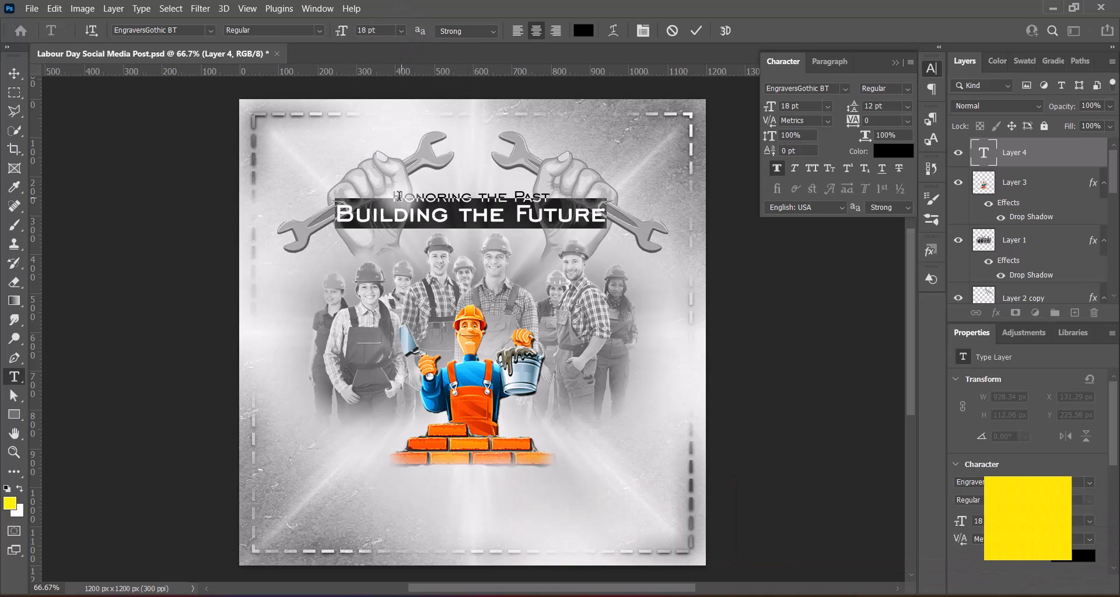
Widen the tracking of the "Honoring the Past" line and commit the text.
triple_click(399, 196)
click(908, 122)
click(884, 269)
click(895, 62)
triple_click(606, 211)
click(694, 31)
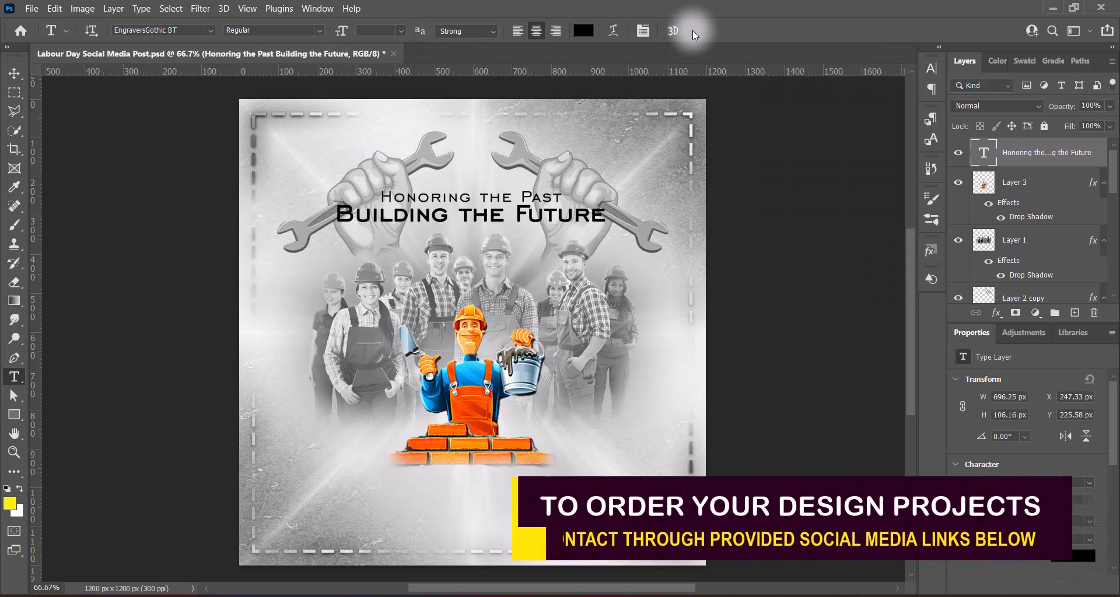
Scale the heading to about 757 × 115 px and centre it horizontally over the fists at about Y 174 px.
key(v)
drag(537, 211, 538, 195)
key(ctrl+t)
drag(471, 212, 472, 222)
drag(307, 196, 326, 197)
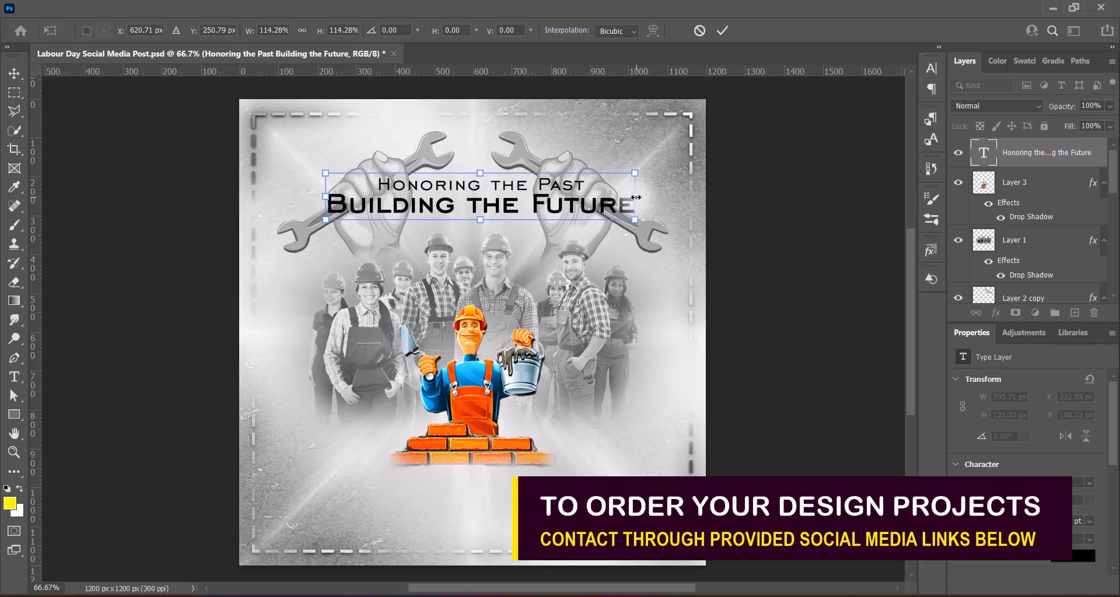
drag(636, 197, 620, 197)
drag(538, 201, 535, 193)
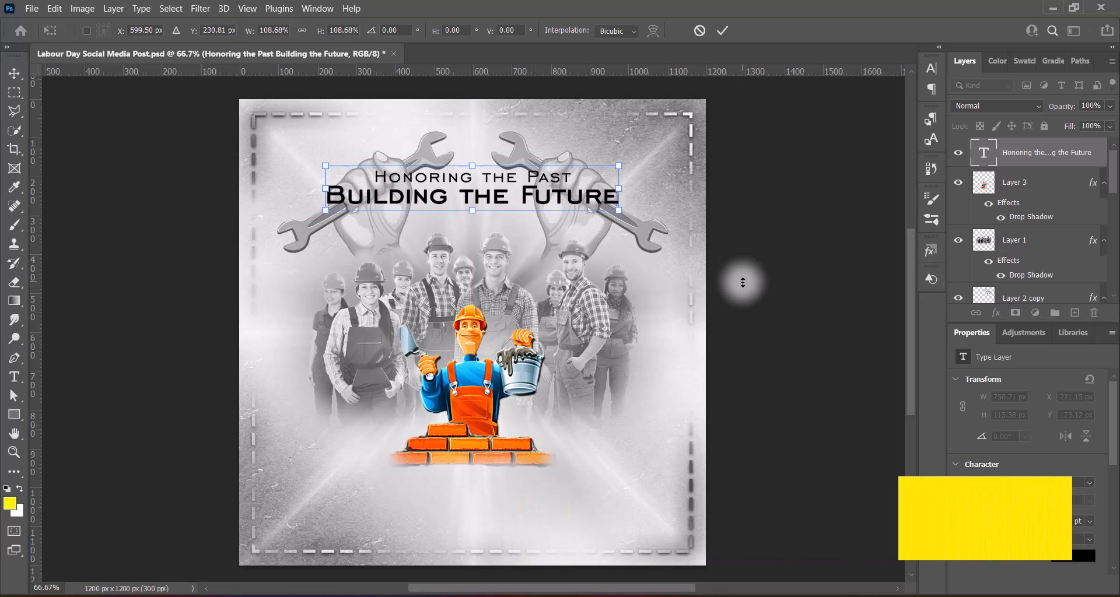
key(Return)
Nudge the heading down to about Y 194 px.
key(Down)
key(Down)
key(Down)
key(Down)
key(Down)
key(Down)
key(Down)
key(Down)
key(Down)
key(Down)
key(Down)
key(Down)
key(Down)
key(Down)
key(Down)
key(Down)
key(Down)
key(Down)
key(Down)
key(Down)
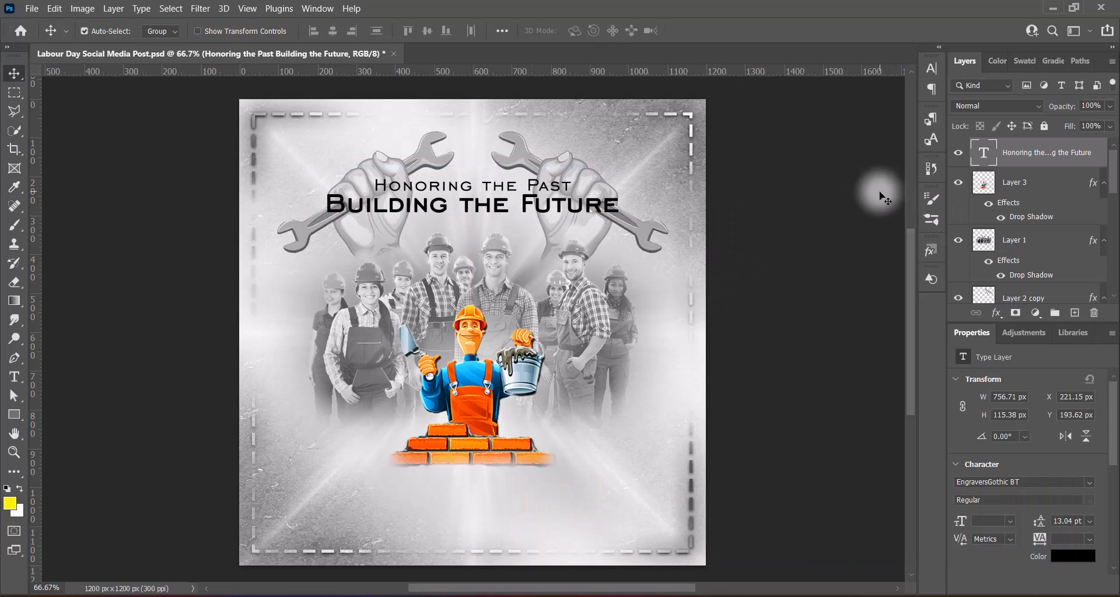
Give the heading a thin outside Stroke with a solid colour fill instead of the gradient.
double_click(977, 156)
click(567, 161)
click(829, 123)
click(816, 136)
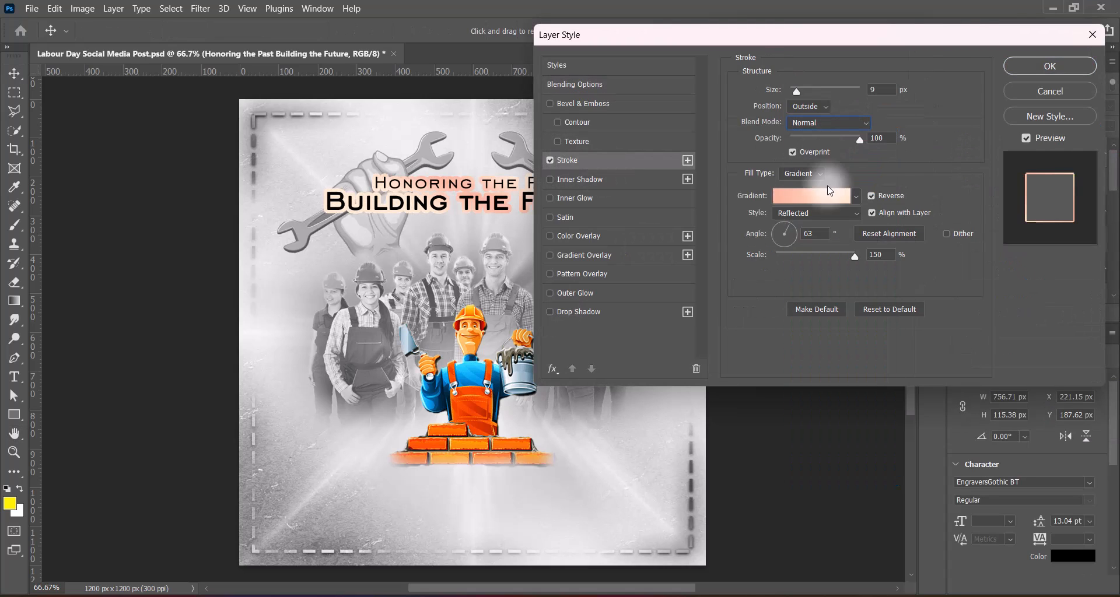
click(803, 174)
click(799, 187)
click(838, 124)
click(806, 324)
drag(879, 90, 854, 94)
key(Down)
key(Down)
key(Down)
key(Down)
key(Down)
key(Down)
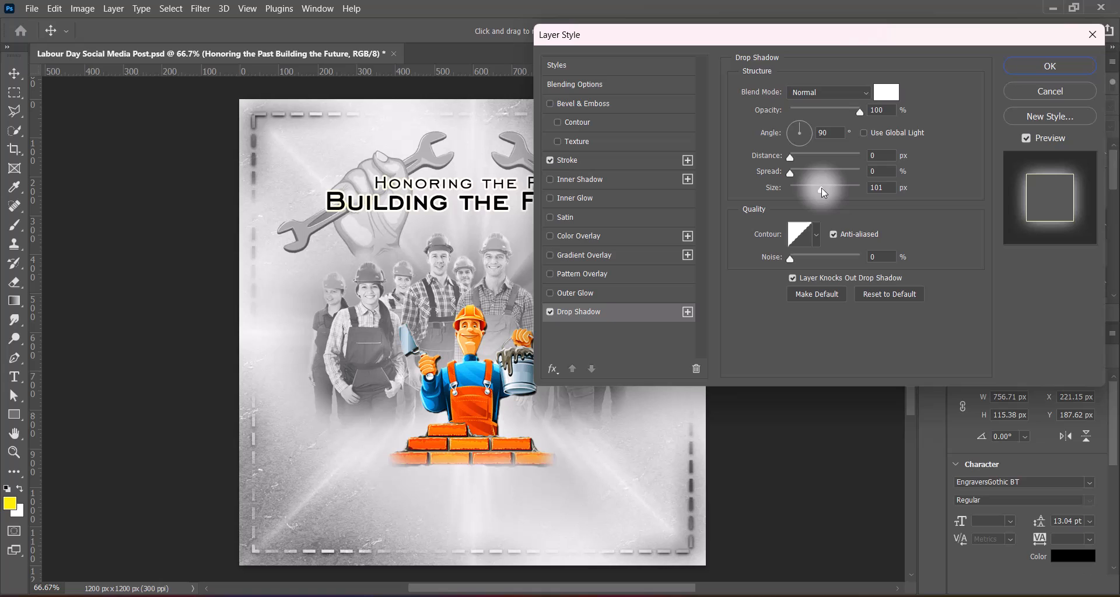
Apply a white Drop Shadow to the heading at 100% opacity with a size of 150 px.
double_click(874, 187)
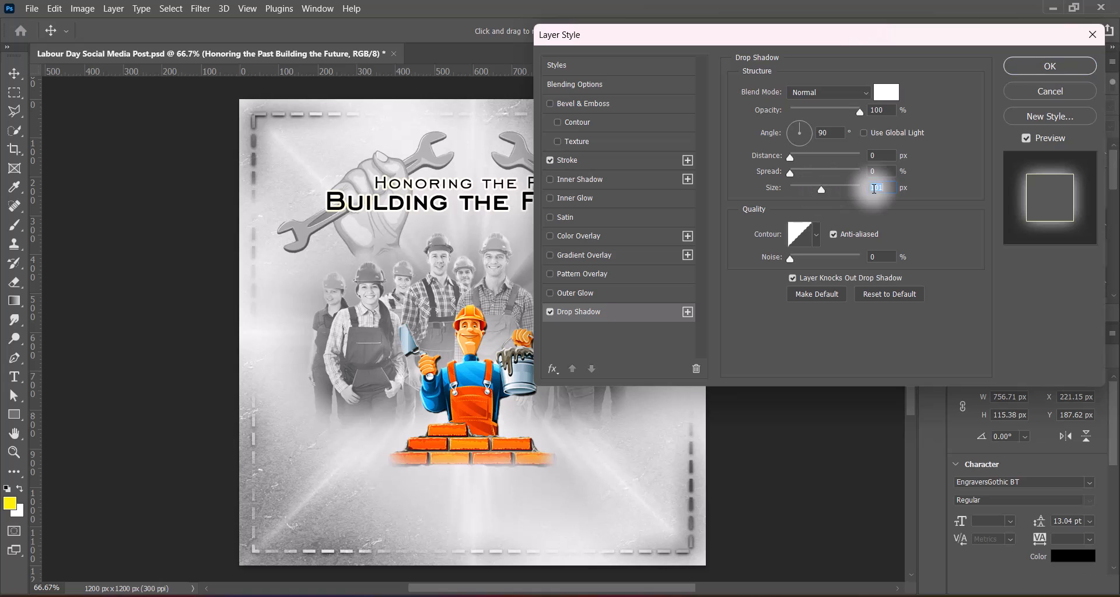
text(150)
click(1013, 70)
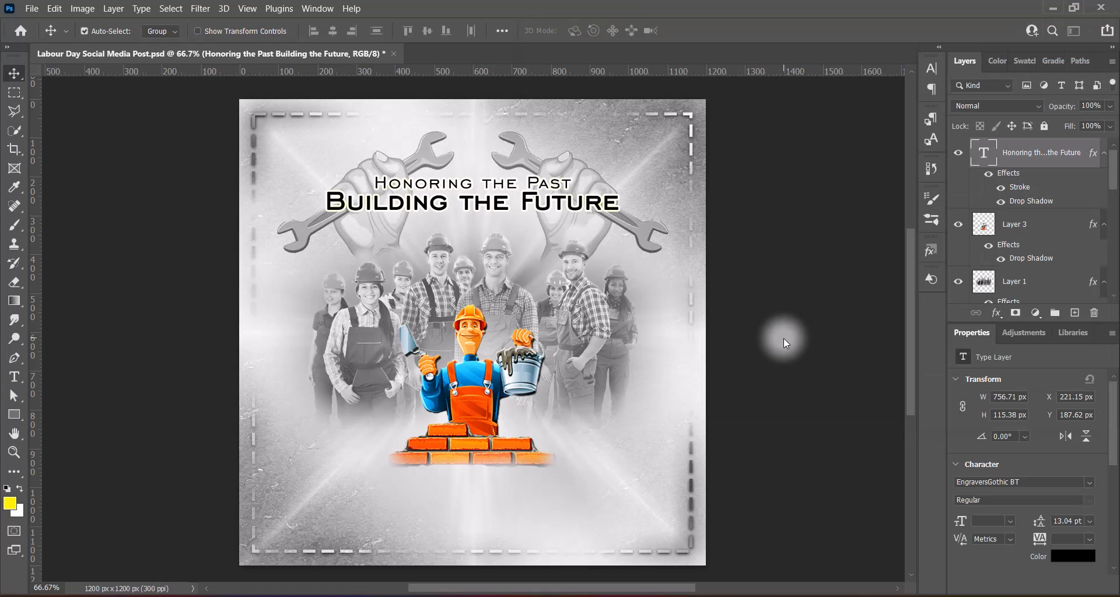
Scale the heading up to about 105% of its size, keeping it centred on the canvas.
key(ctrl+t)
drag(472, 172, 473, 171)
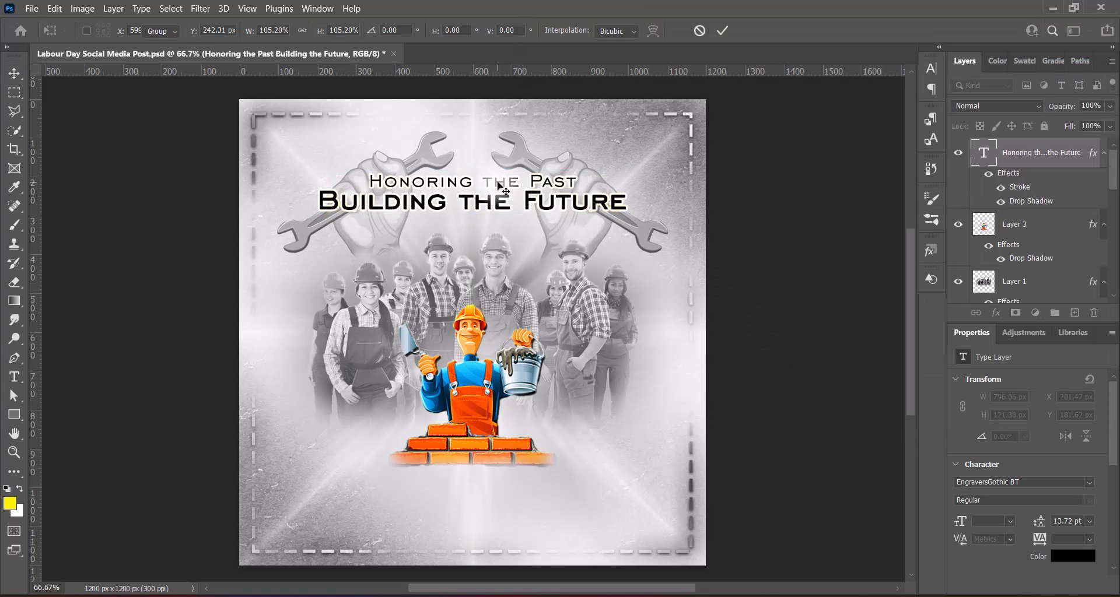
Recolour the "Building the Future" line of the heading to dark navy #001e36.
click(706, 223)
triple_click(495, 206)
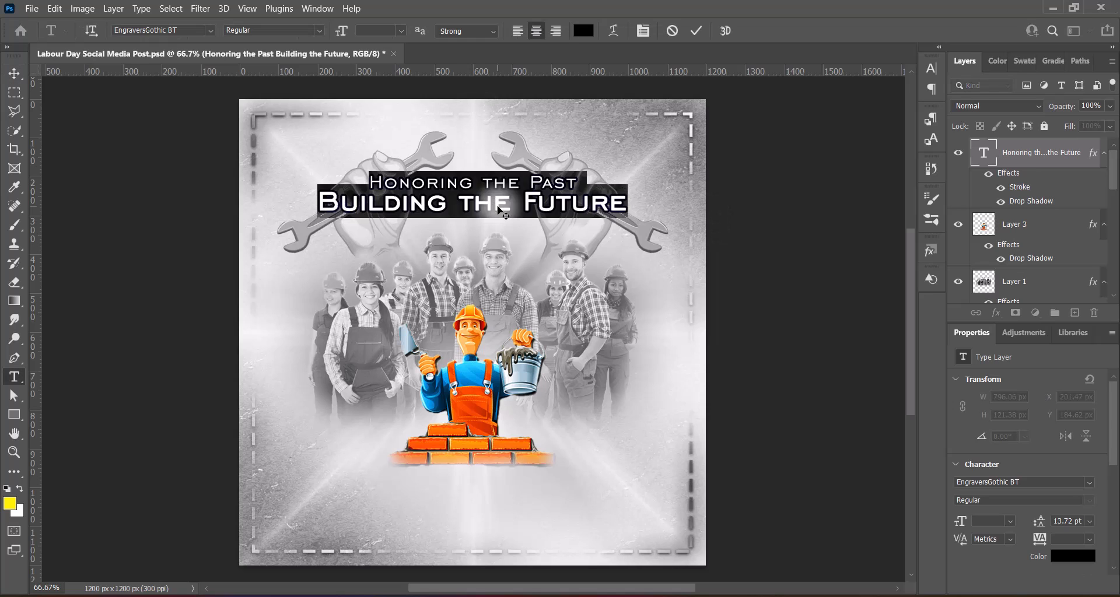
click(582, 31)
click(454, 445)
click(446, 403)
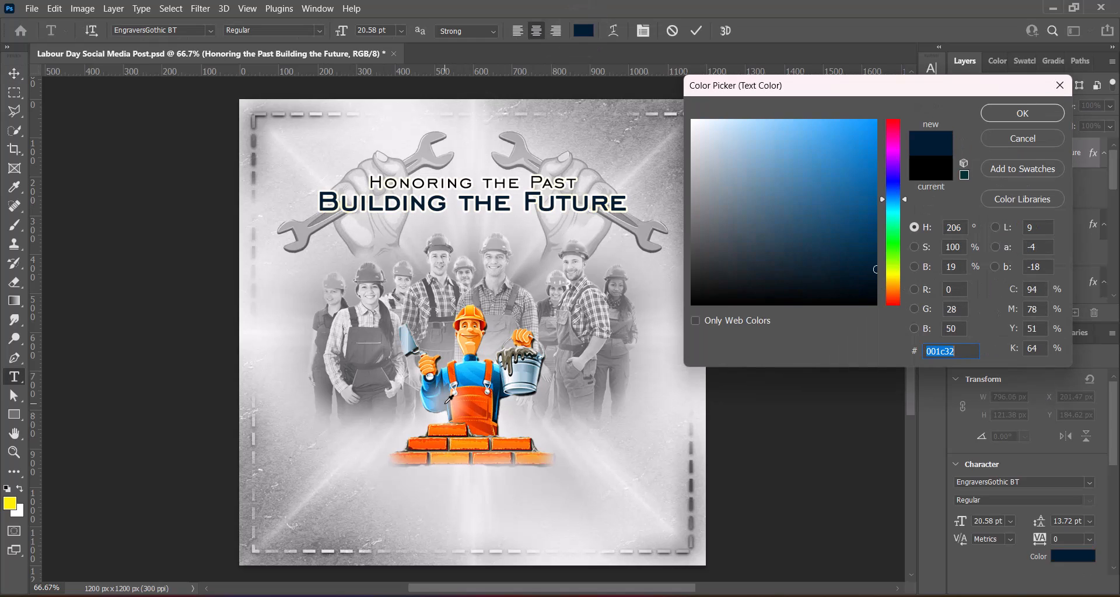
click(509, 360)
click(444, 401)
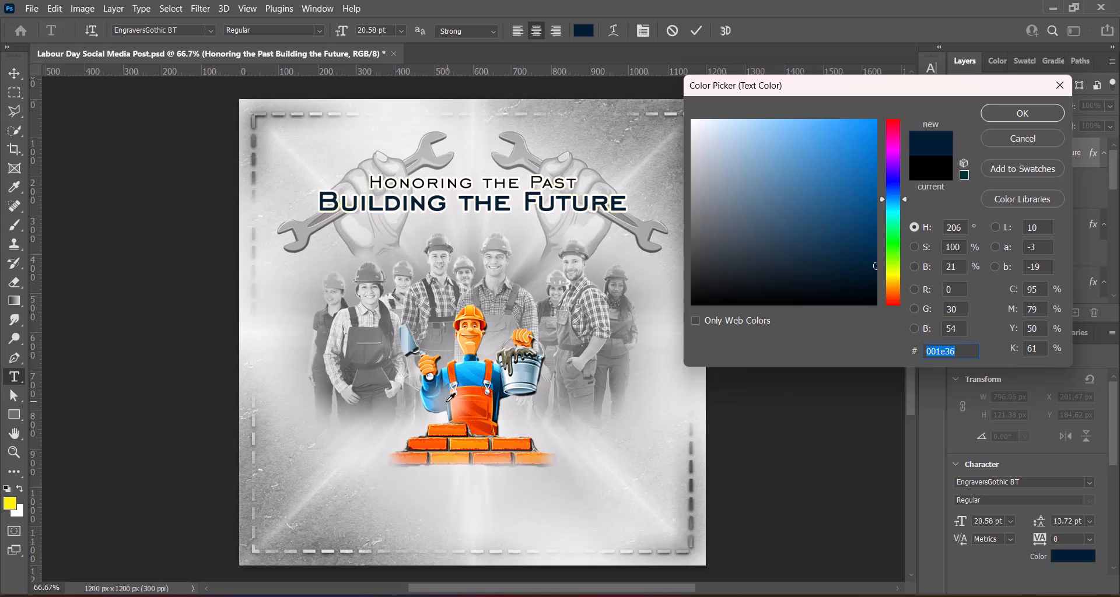
click(1020, 113)
key(ctrl+Return)
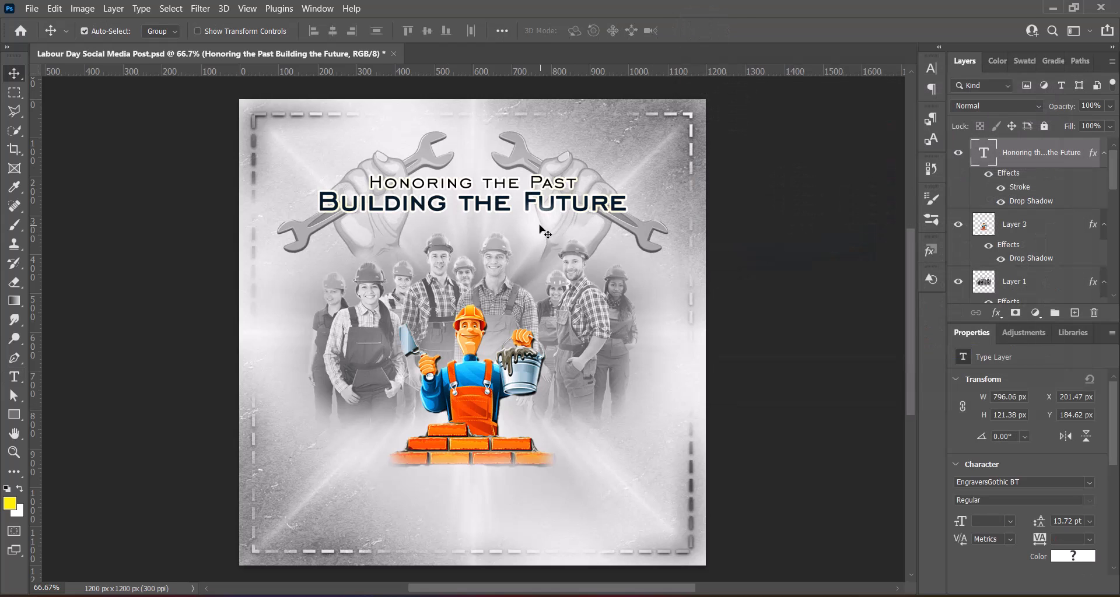
Add a "Happy Labour Day" text line below the bricks in the Capture Smallz font.
click(14, 377)
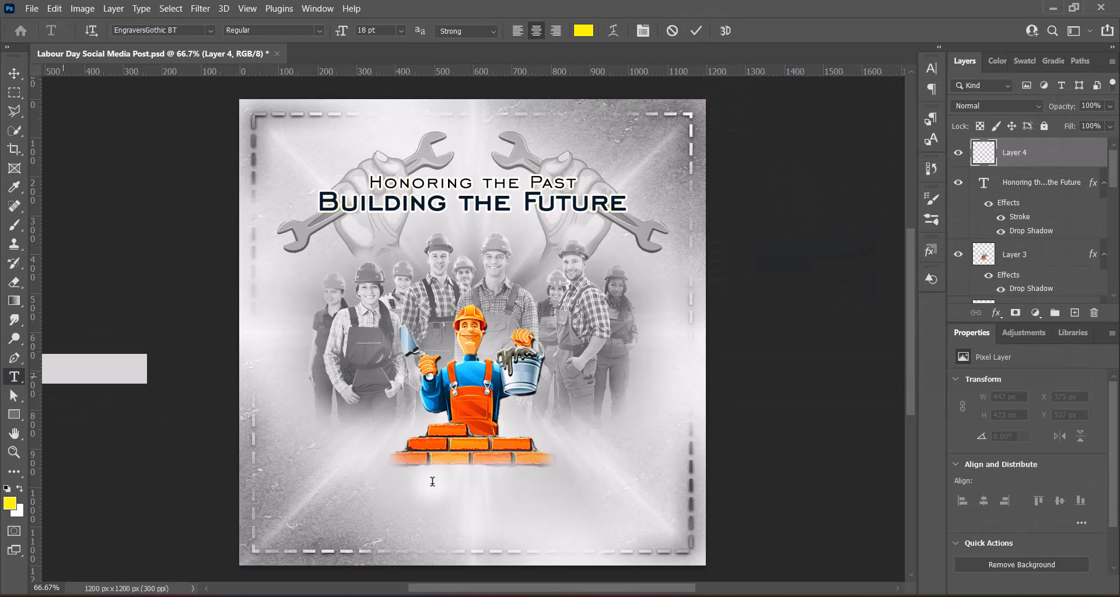
click(458, 480)
text(Happy Labor Day)
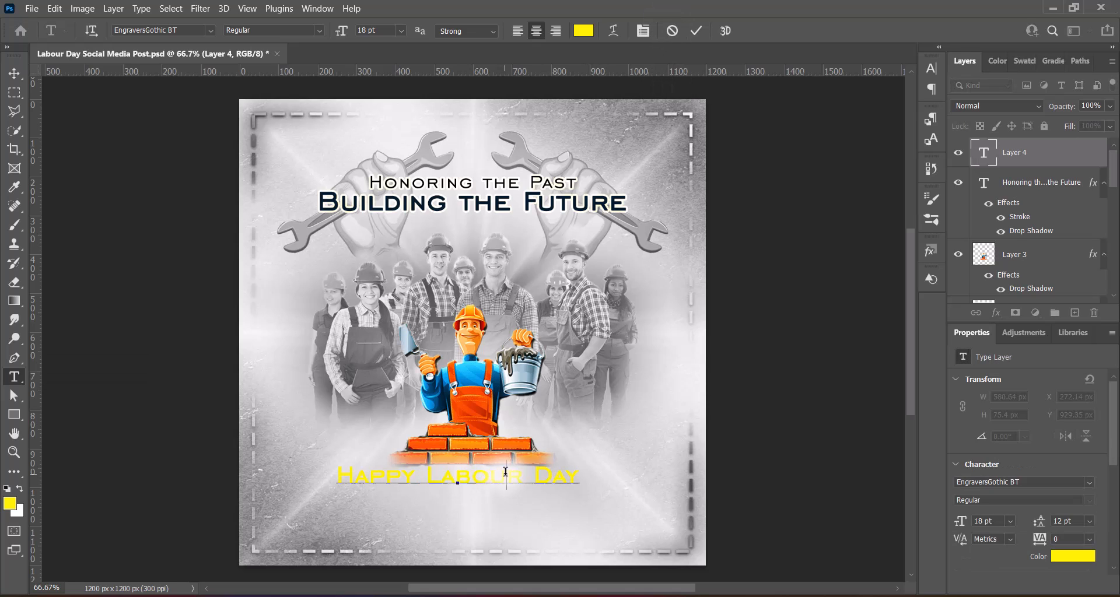
key(ctrl+a)
click(931, 69)
click(210, 30)
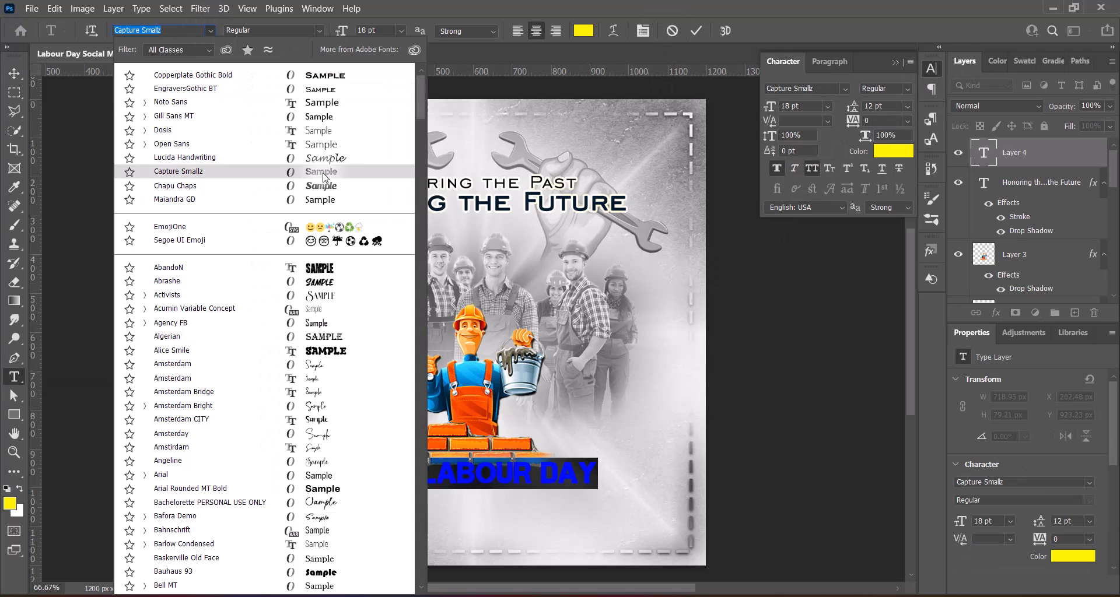
click(323, 174)
Turn off faux bold for the Happy Labour Day text and set its tracking to 100.
click(777, 168)
click(907, 121)
click(885, 283)
click(896, 63)
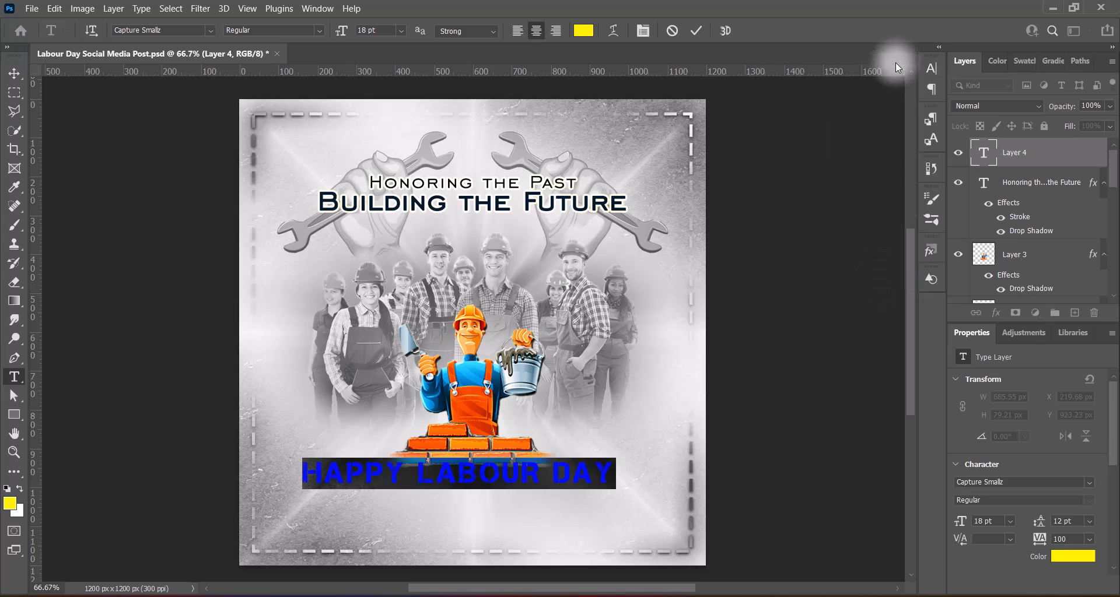
Recolour the Happy Labour Day text to a dark reddish brown based on the bricklayer's orange tones.
click(584, 30)
click(489, 426)
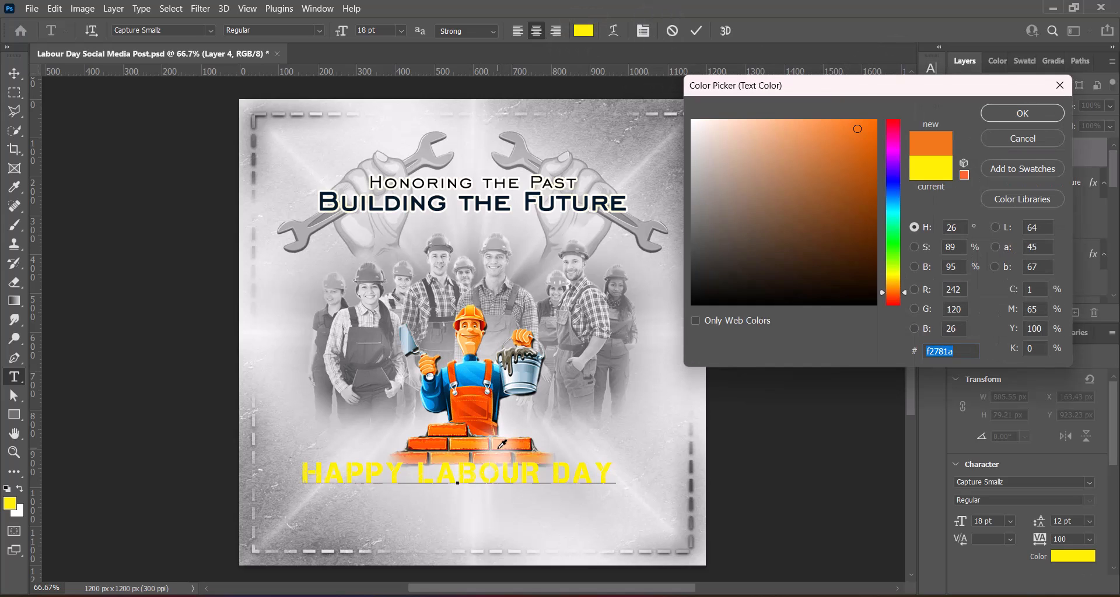
click(490, 369)
click(874, 215)
click(1022, 114)
click(400, 30)
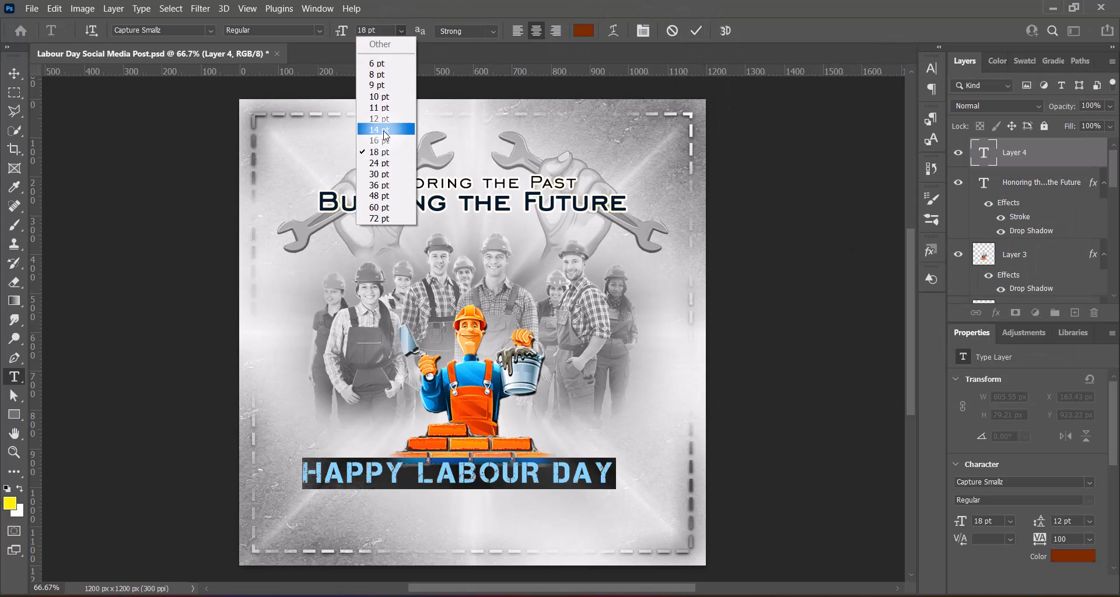
click(397, 31)
key(ctrl+Return)
Move the Happy Labour Day text to about X 197 px and Y 928 px.
key(ctrl+t)
drag(523, 471, 535, 478)
key(Return)
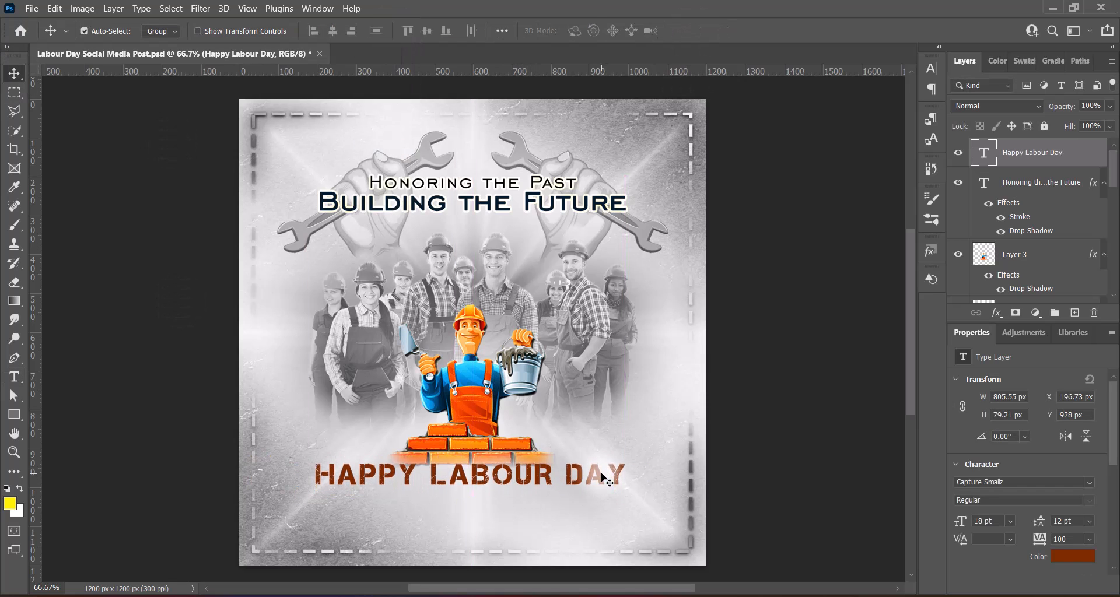
Add a white Outer Glow to the Happy Labour Day text with a size of 150 px and 21% noise.
click(549, 294)
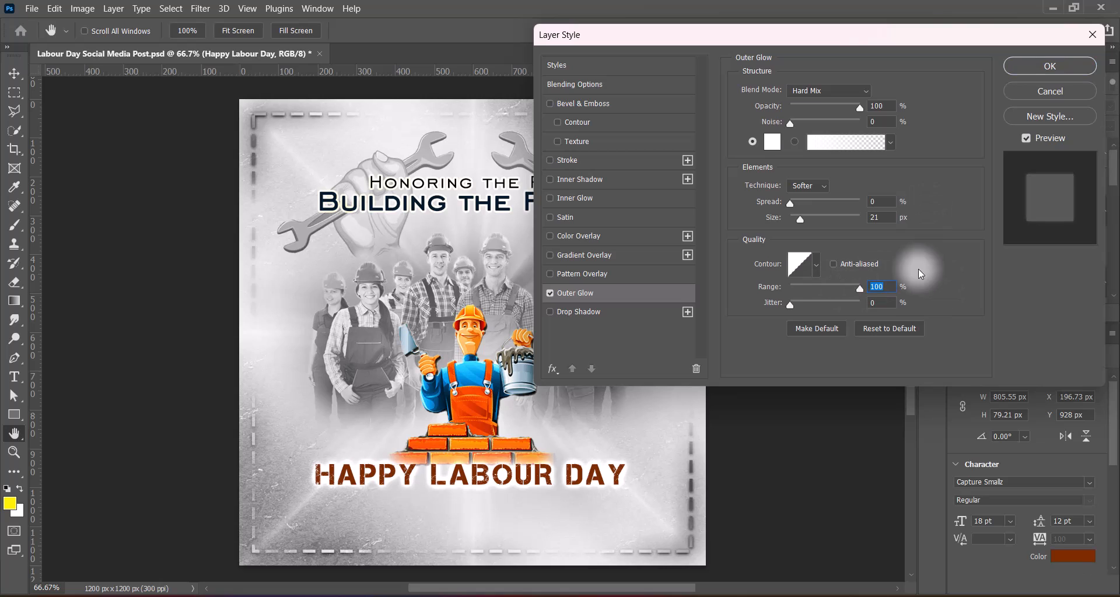
click(834, 219)
double_click(879, 122)
text(21)
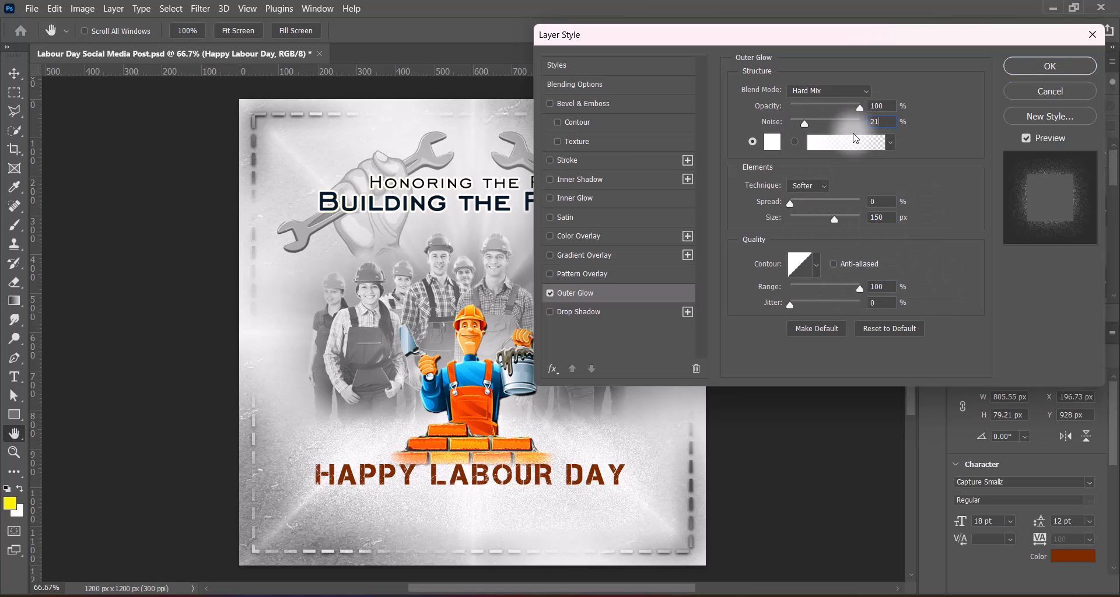
Add a white Drop Shadow to the Happy Labour Day text with 6 px distance, 39% spread and 9 px size.
click(574, 312)
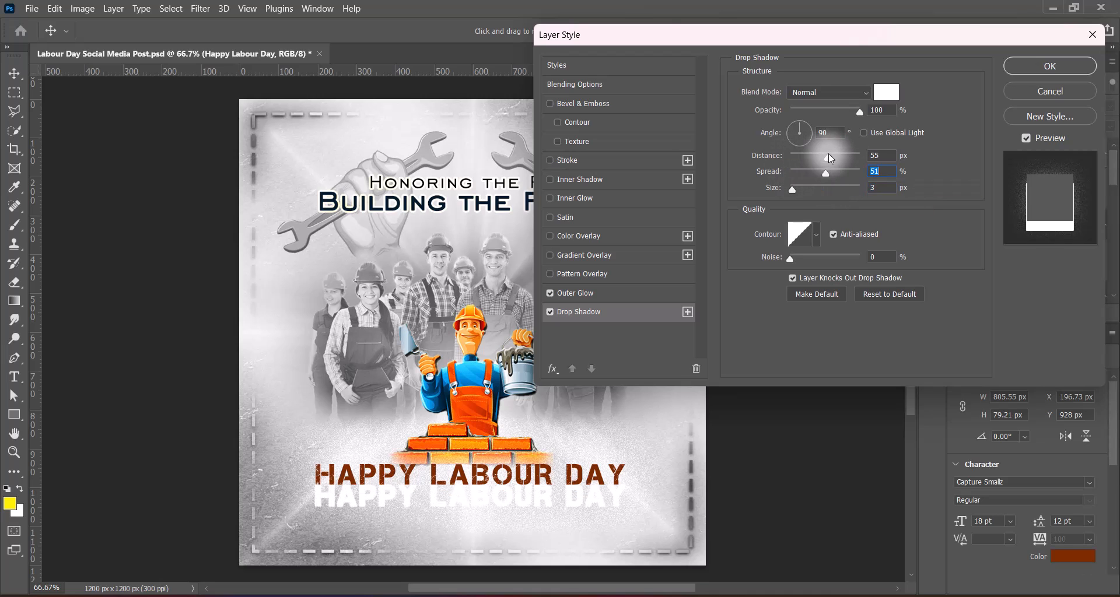
key(Tab)
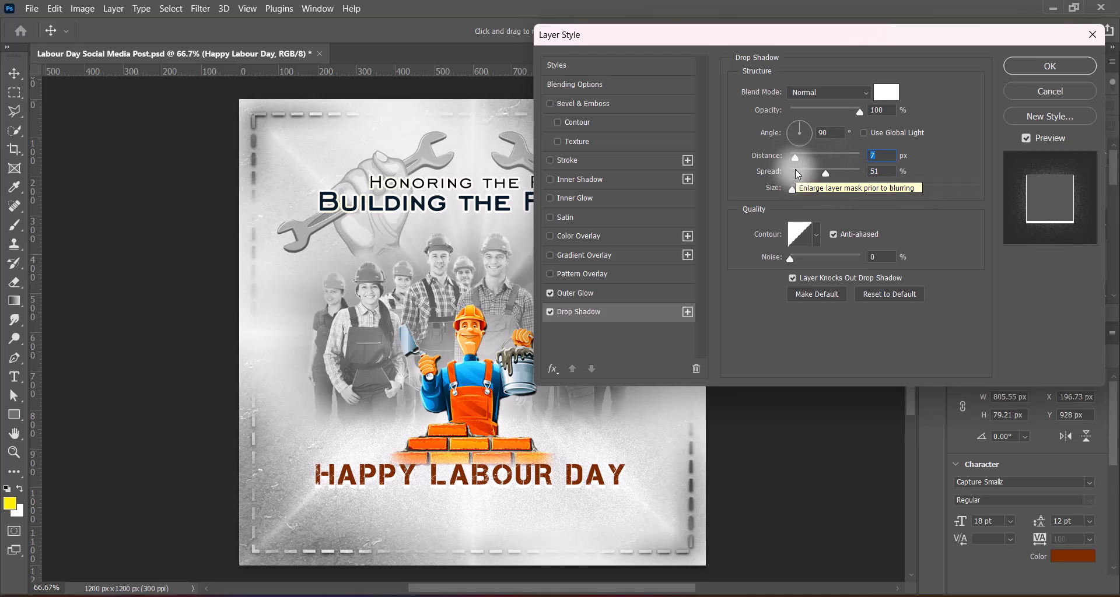
text(9)
double_click(880, 157)
text(9)
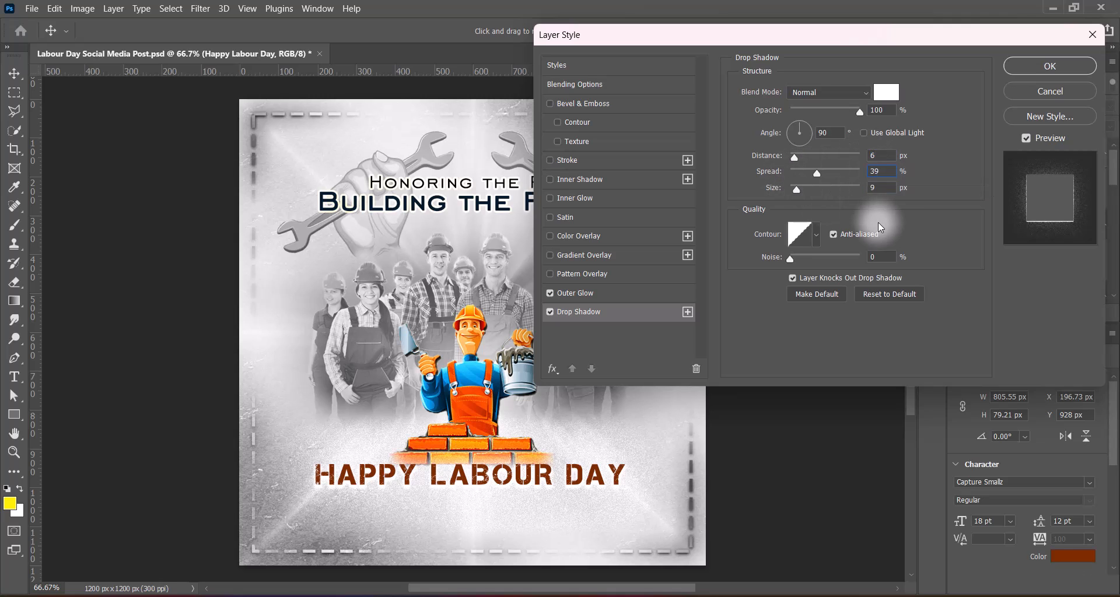
click(1015, 66)
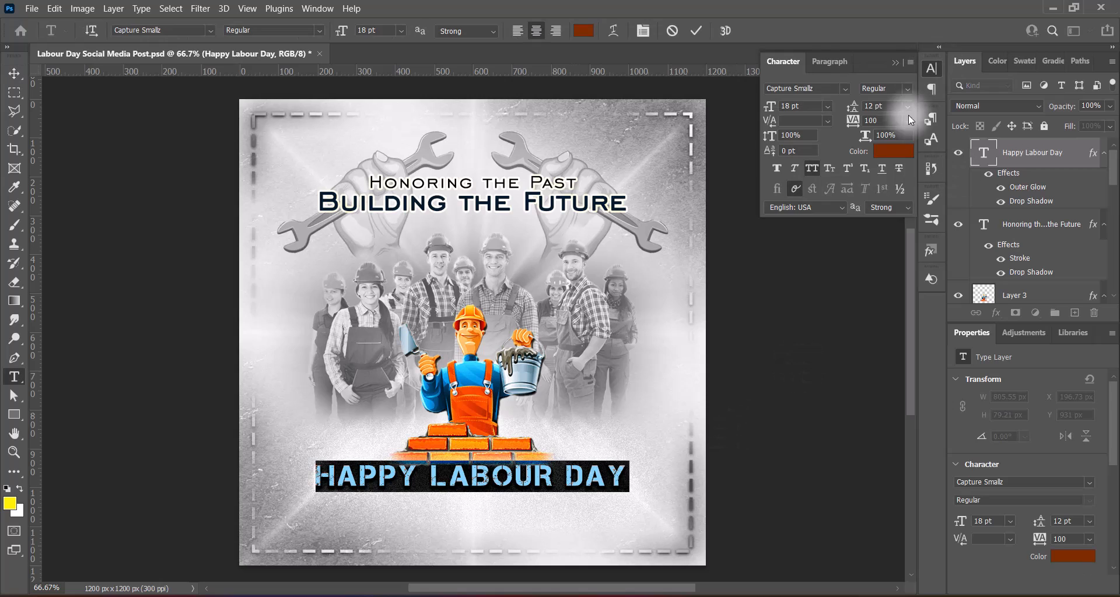
Set the Happy Labour Day text to 21 pt with 75 tracking and move it up to about Y 890 px.
drag(893, 100, 795, 110)
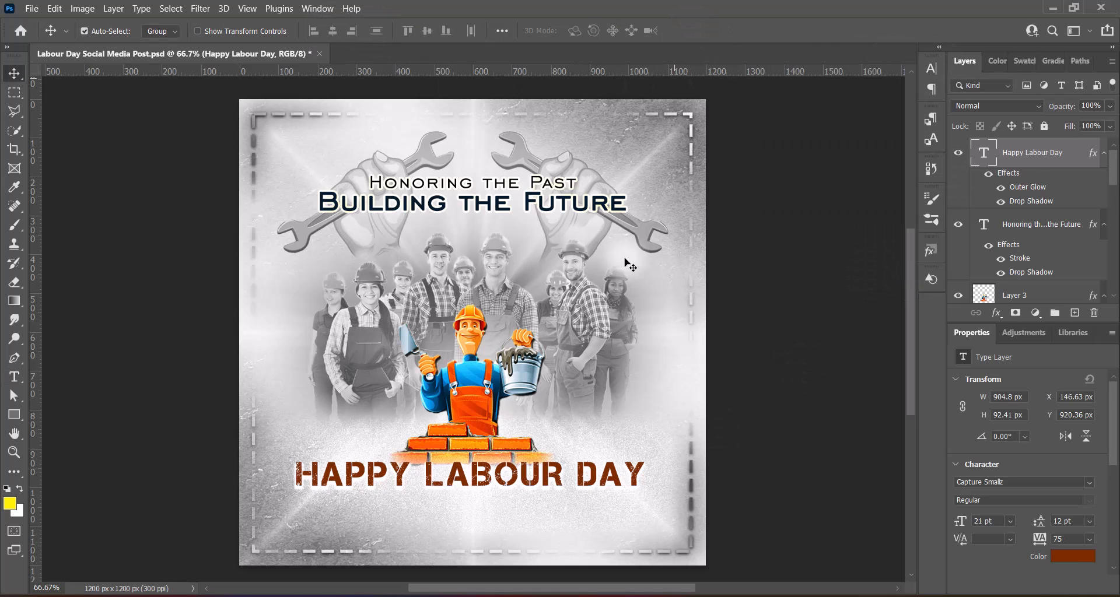
key(ctrl+t)
drag(532, 473, 532, 465)
key(Return)
key(shift+Up)
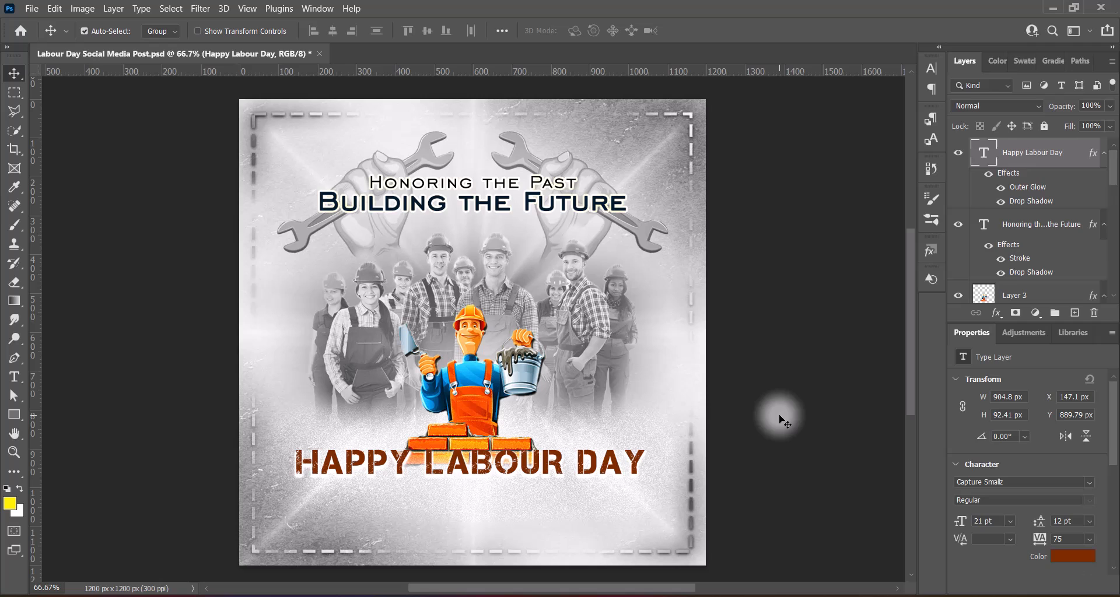
Erase the bricklayer's lowest brick edge, and raise the figure to about Y 488 px at 453 × 434 px.
click(479, 398)
key(e)
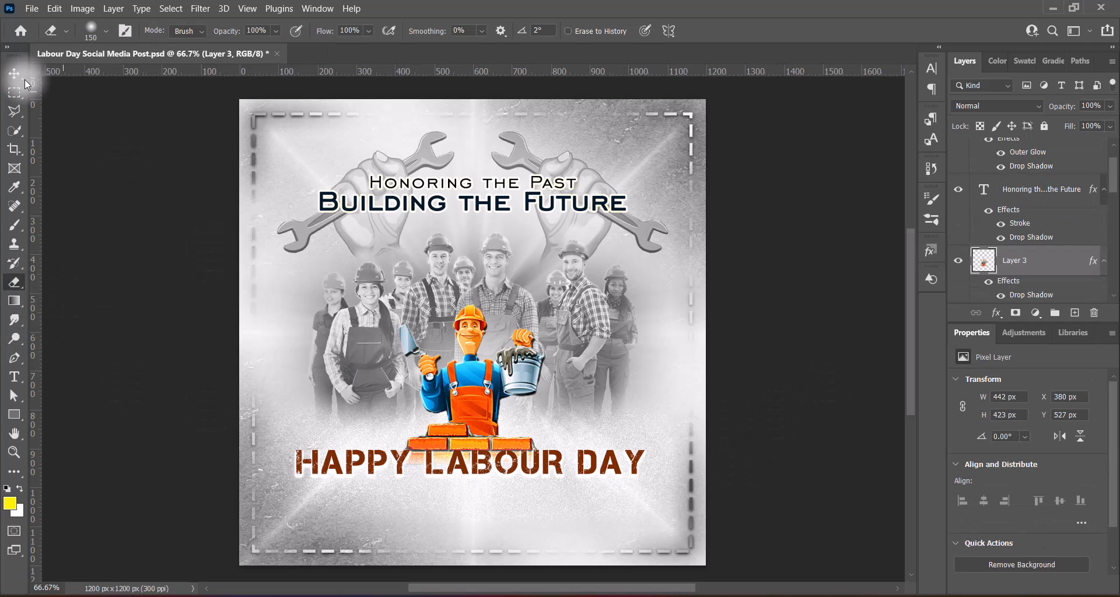
click(23, 80)
drag(472, 389, 473, 366)
key(ctrl+t)
click(722, 31)
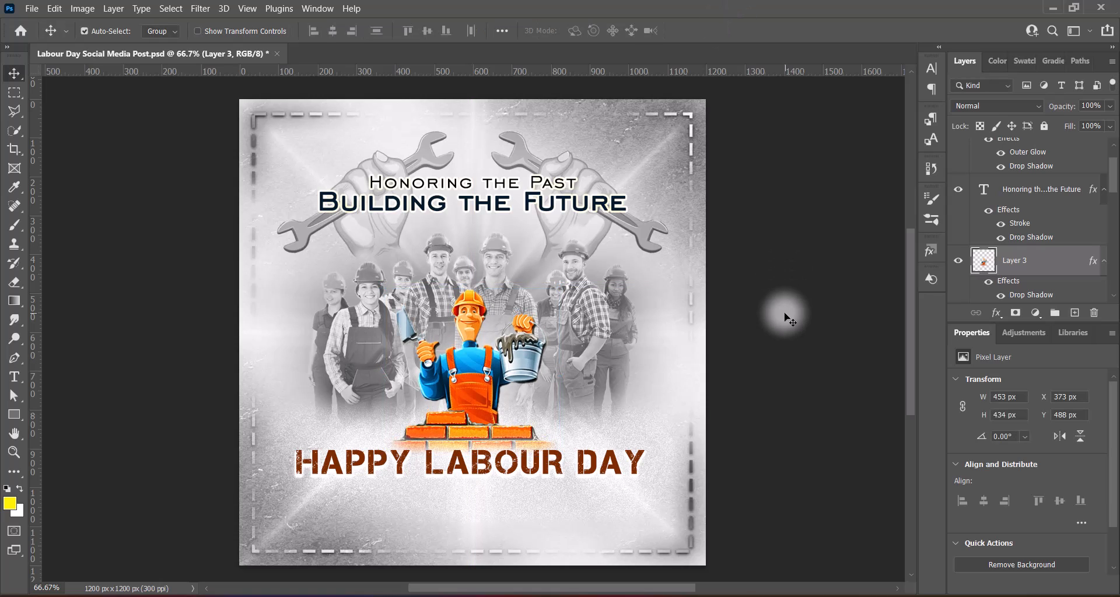
Add a "1ST MAY" text line beneath Happy Labour Day with the "ST" in a smaller font size.
click(1032, 153)
click(14, 377)
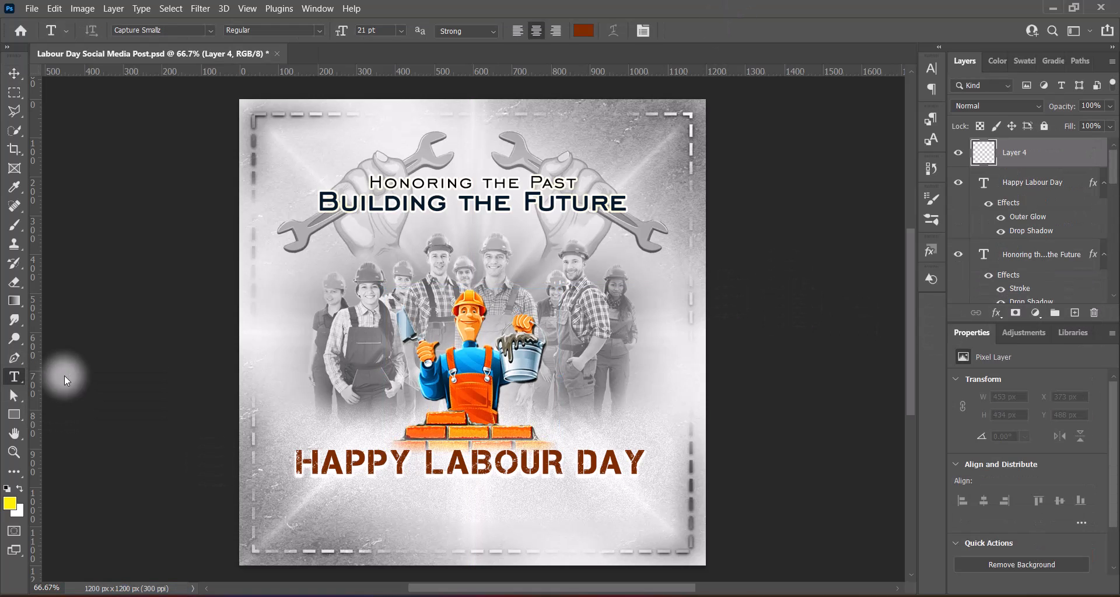
click(536, 508)
text(1ST MAY)
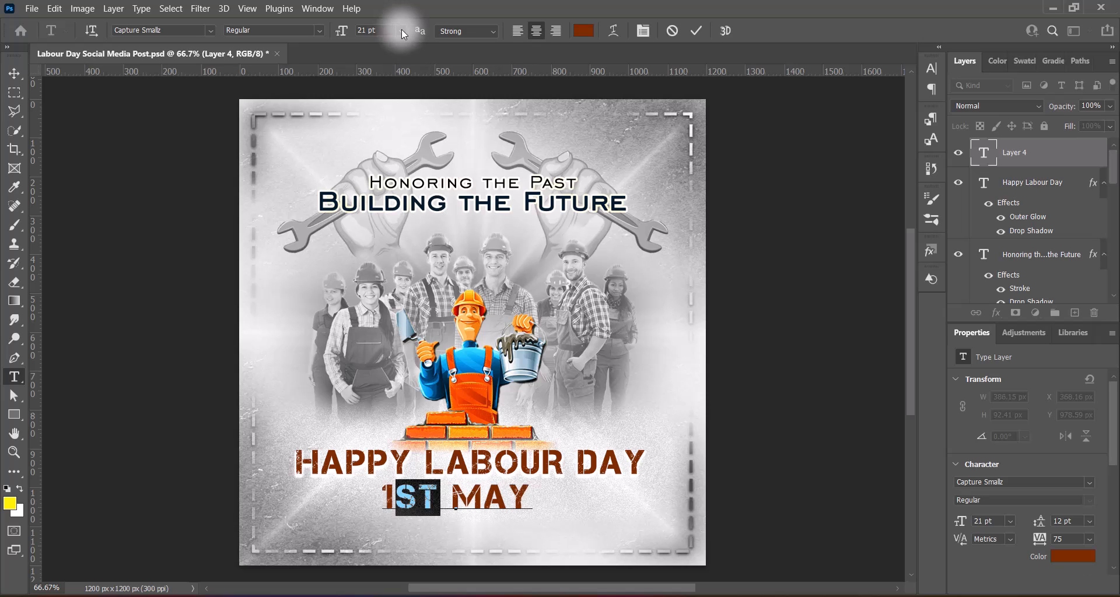
click(401, 31)
click(379, 112)
Set the whole 1ST MAY text to Smooth anti-aliasing with 200 tracking.
key(ctrl+a)
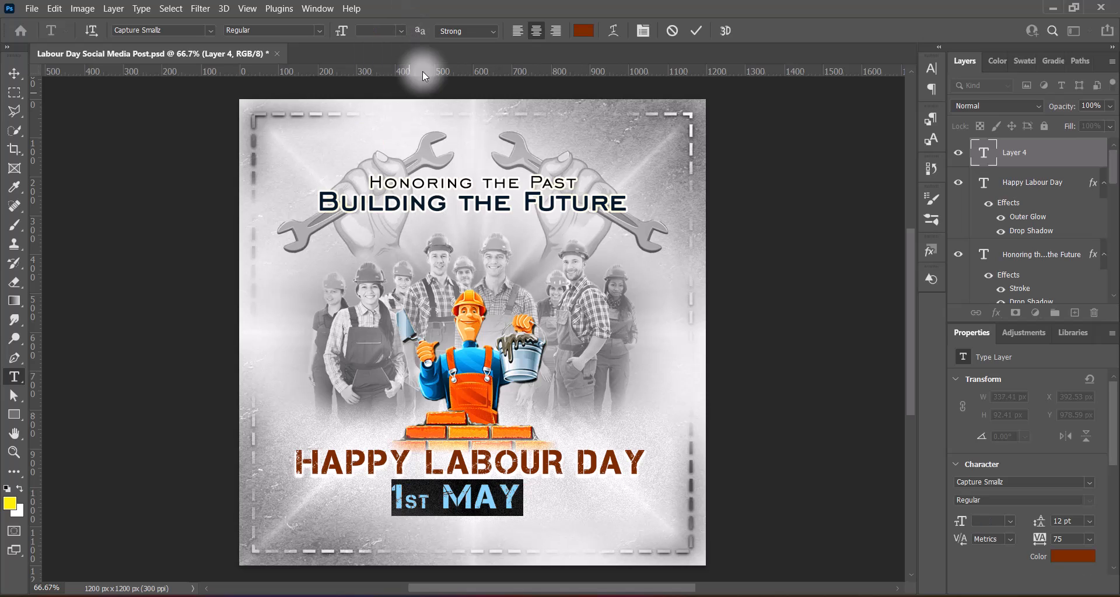
click(932, 69)
click(932, 68)
click(482, 31)
click(472, 41)
click(931, 68)
click(908, 121)
click(897, 296)
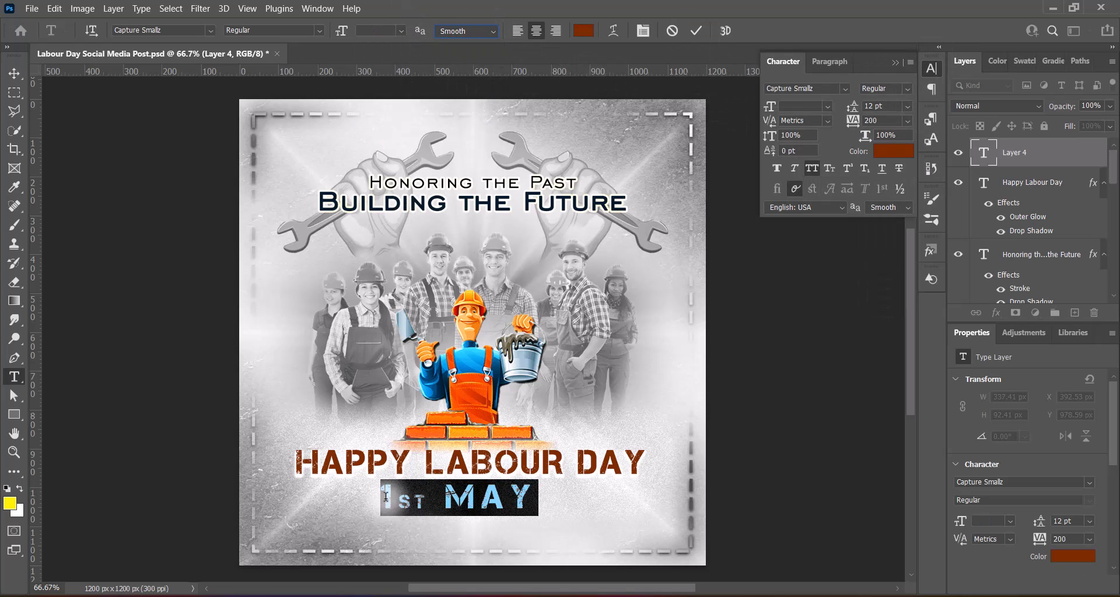
Insert underlined blank spacing before and after 1ST MAY to form a horizontal line on each side.
click(388, 499)
key(Tab)
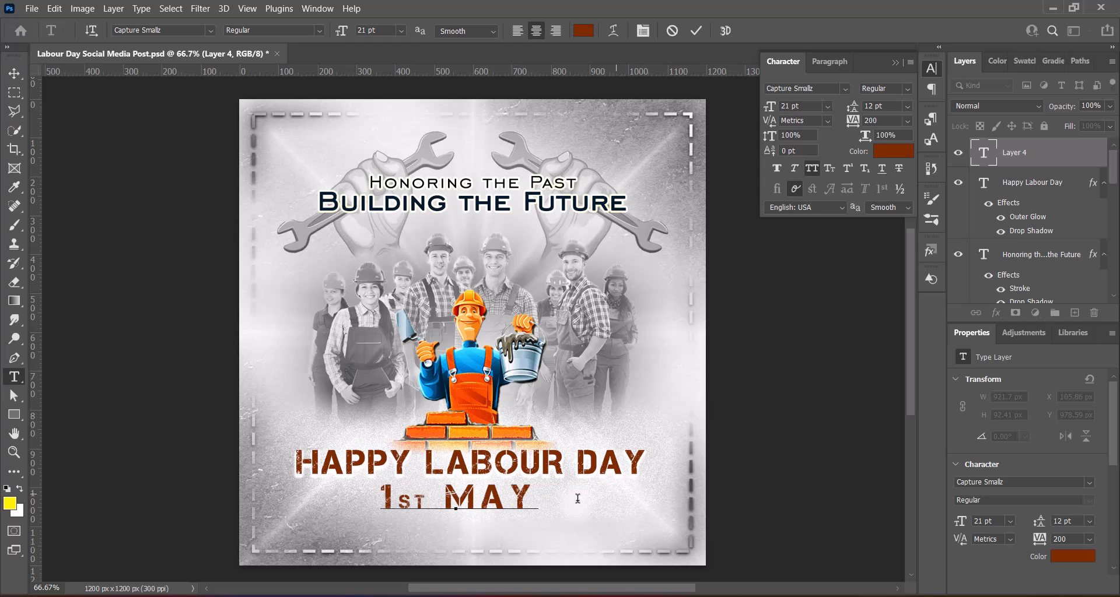
drag(380, 499, 187, 497)
click(881, 169)
drag(537, 500, 738, 498)
click(882, 168)
click(896, 62)
click(695, 31)
click(14, 74)
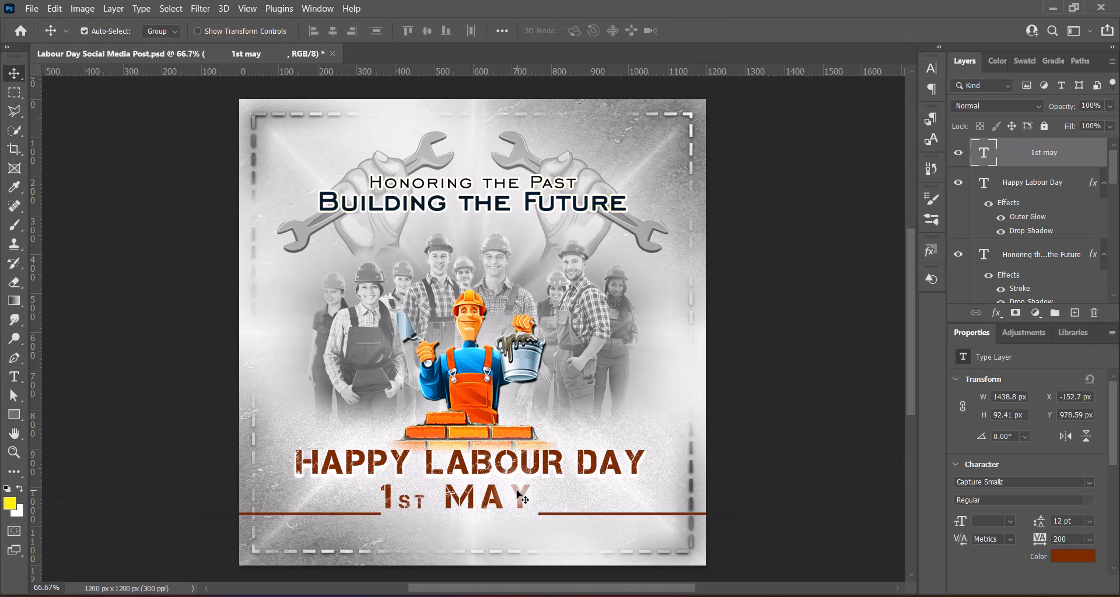
Scale the lined 1ST MAY text down to about 1042 px wide and centre it inside the dashed frame.
key(ctrl+t)
drag(460, 515, 459, 505)
drag(491, 496, 503, 502)
key(Return)
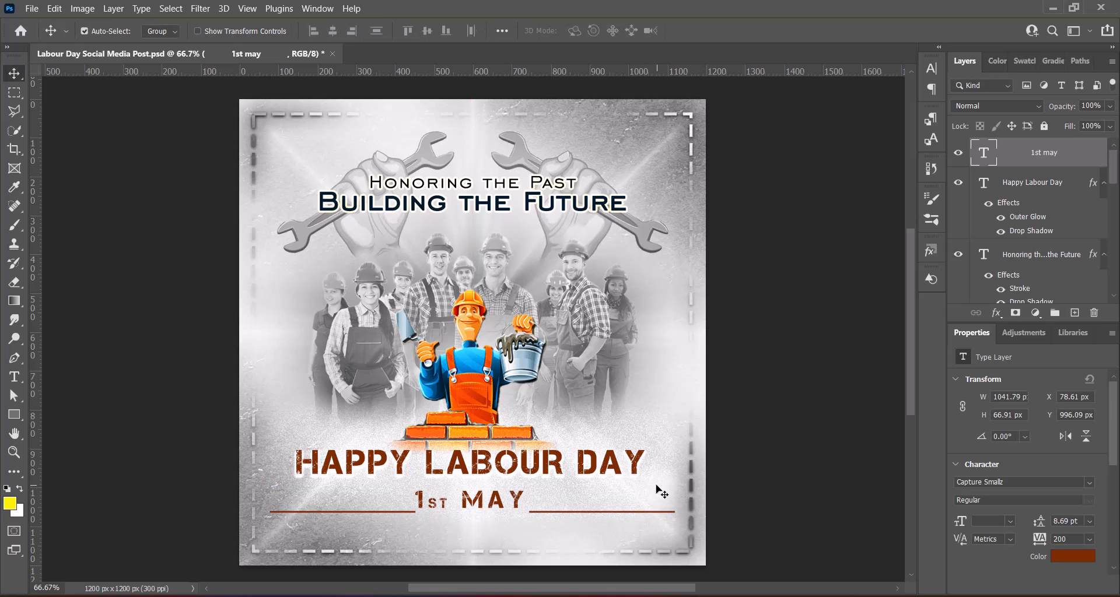
Reduce the 1ST MAY text's tracking to 100 and position it at about X 171 px, Y 986 px.
double_click(516, 495)
click(931, 70)
click(910, 120)
click(878, 290)
click(897, 62)
click(784, 277)
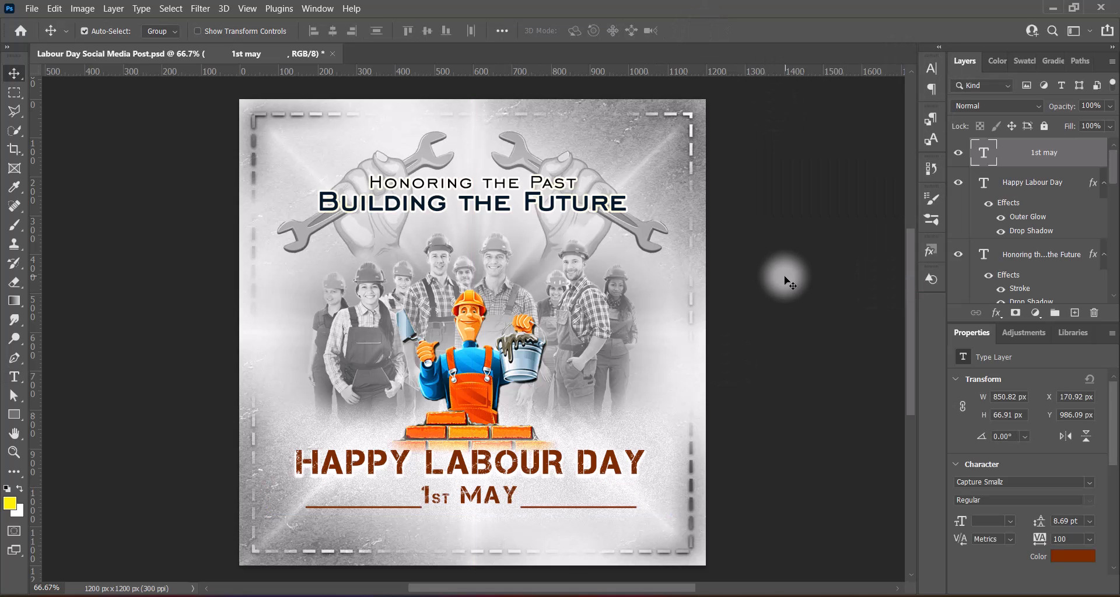
Paste the order and contact details bar, scale it to about 85% and place it along the frame's lower edge.
key(ctrl+v)
key(ctrl+t)
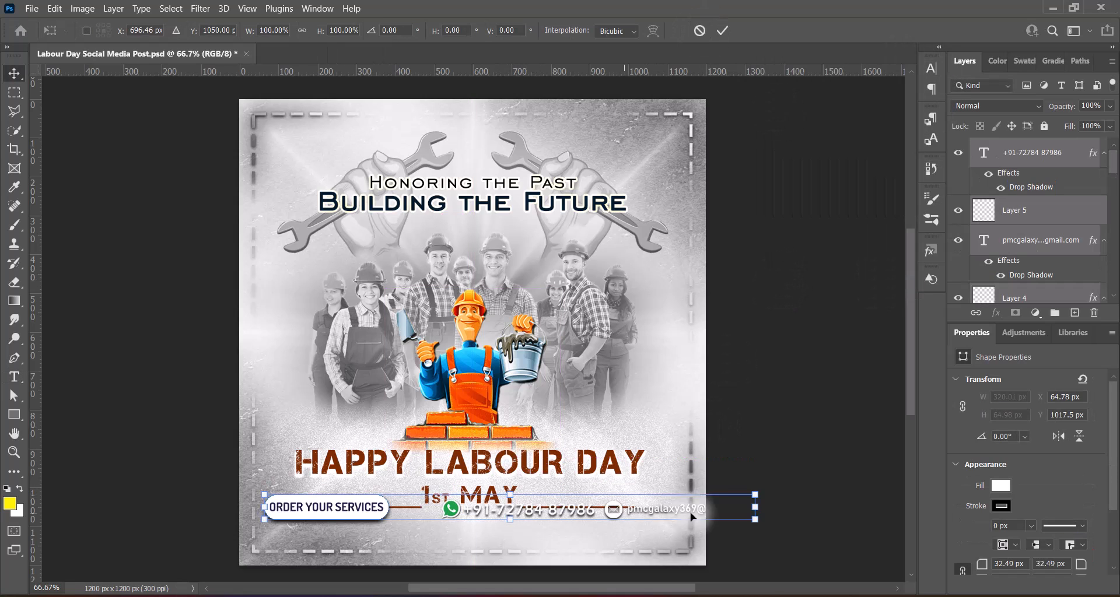
drag(751, 520, 680, 511)
drag(488, 511, 489, 535)
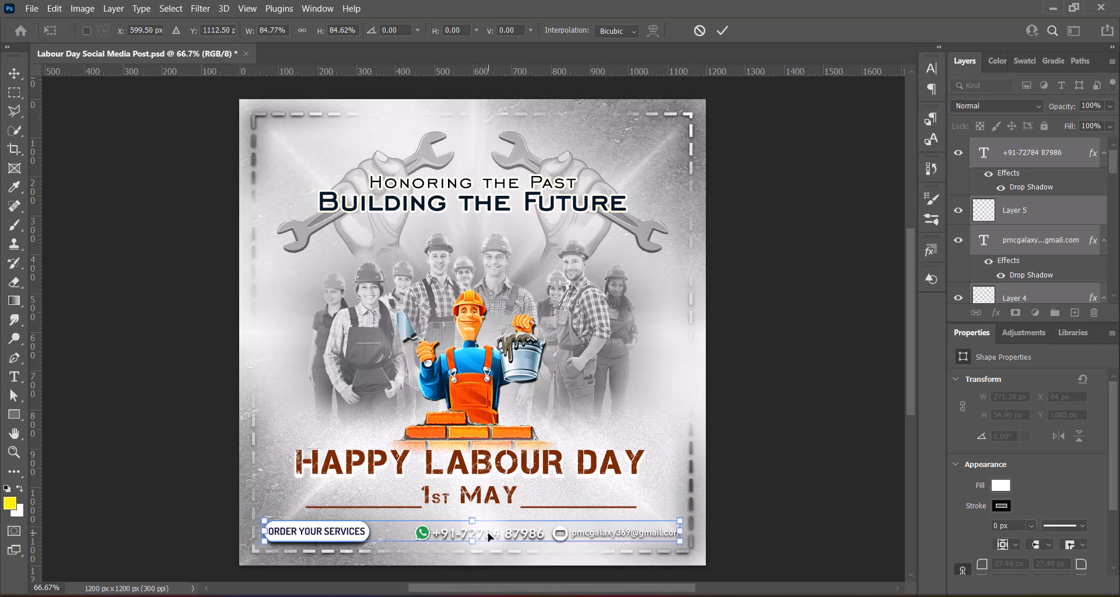
key(Return)
Change the contact bar's phone number text to black.
double_click(497, 534)
click(585, 30)
drag(766, 263, 761, 318)
click(1020, 113)
Change the phone number's Drop Shadow colour to white.
click(983, 156)
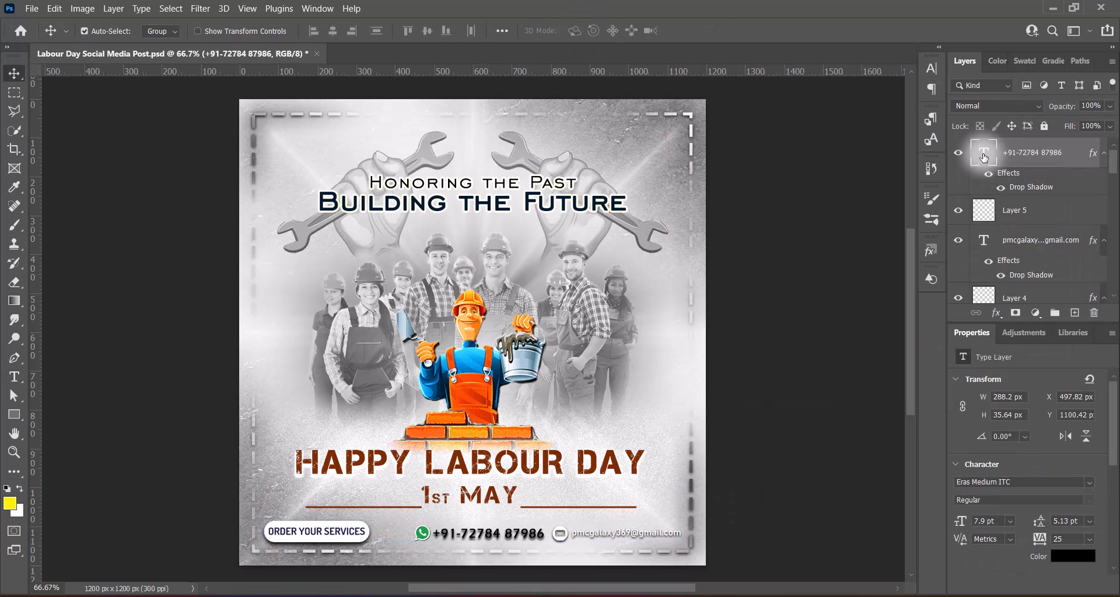
double_click(983, 156)
click(594, 311)
click(886, 92)
drag(729, 153, 680, 102)
click(1006, 116)
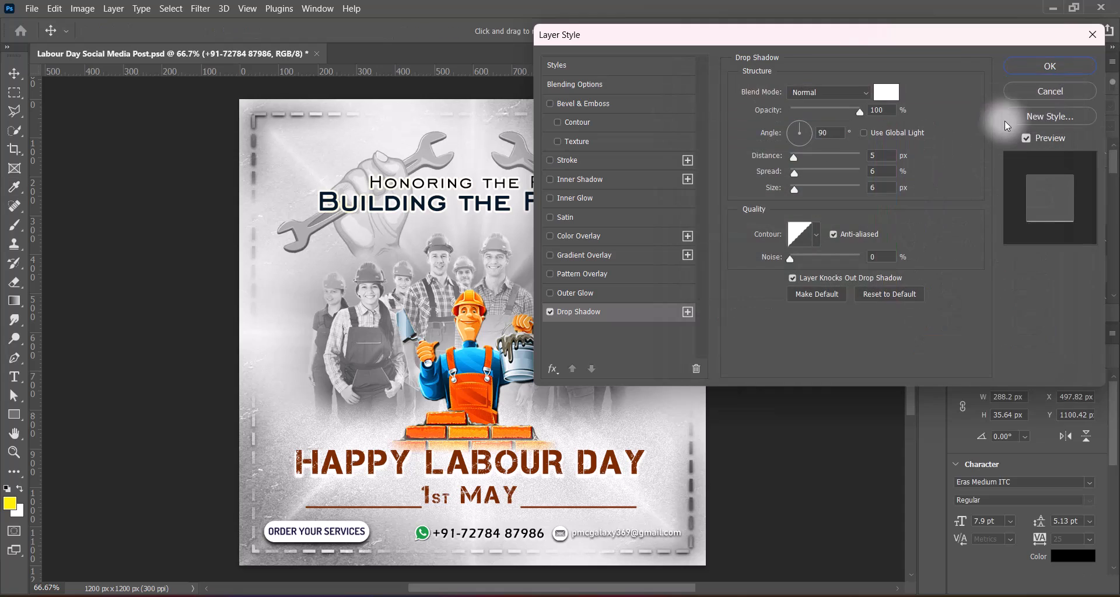
click(1047, 68)
Change the contact bar's e-mail address text to black.
double_click(624, 534)
click(584, 30)
drag(734, 183, 677, 323)
click(992, 117)
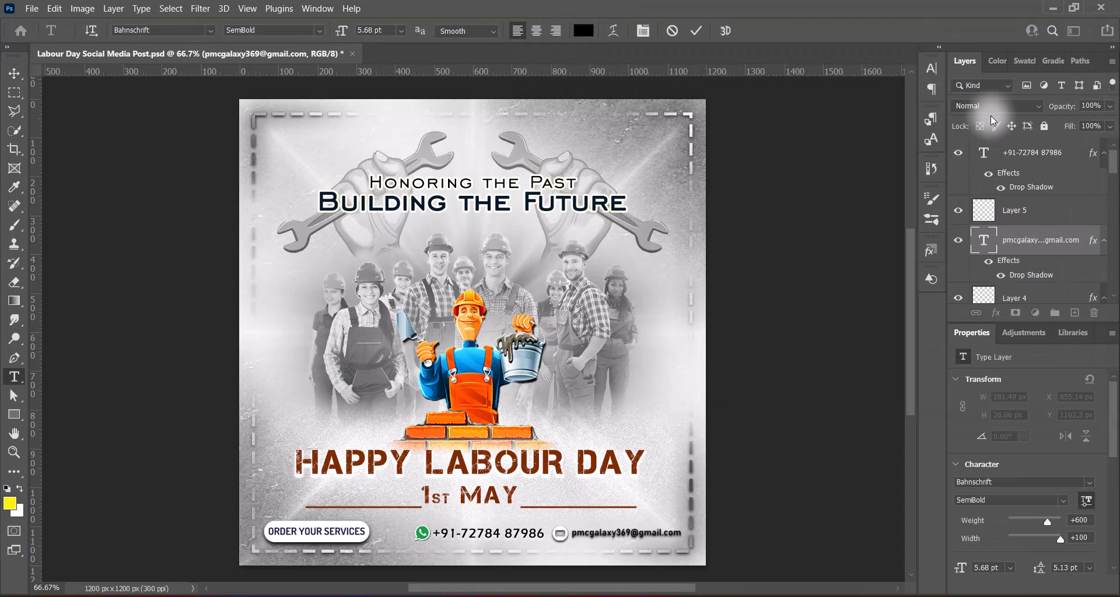
Change the e-mail address text's Drop Shadow colour to white.
right_click(983, 240)
click(984, 247)
click(594, 312)
click(886, 92)
drag(740, 160, 691, 119)
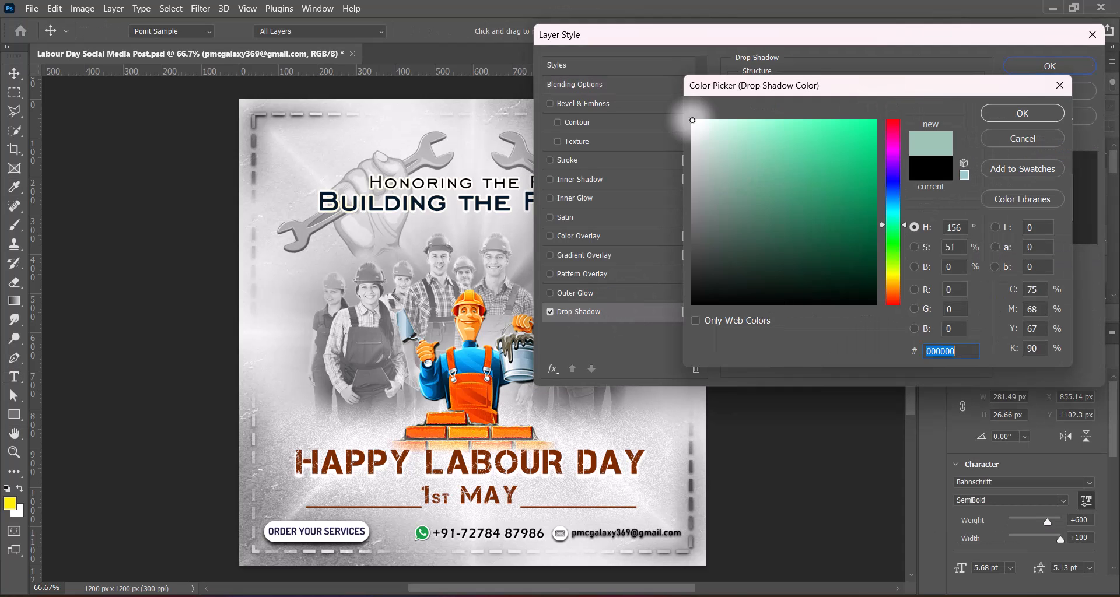
click(1002, 116)
click(1048, 67)
Apply a black Color Overlay to the contact bar's envelope icon.
scroll(1008, 236, down, 2)
double_click(1008, 226)
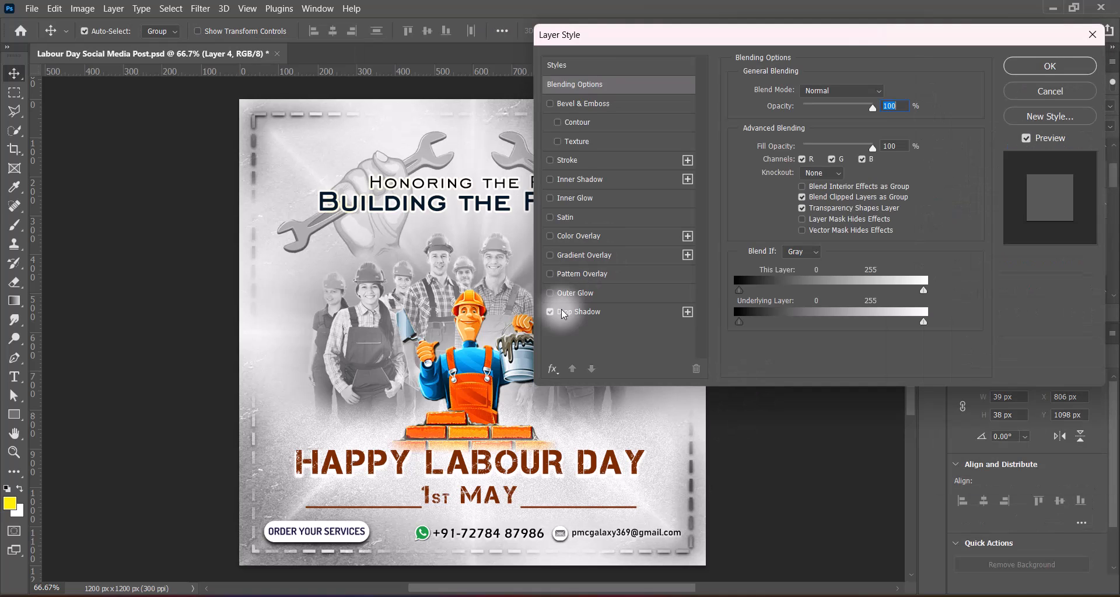
click(563, 312)
click(886, 92)
click(935, 137)
click(579, 236)
click(886, 90)
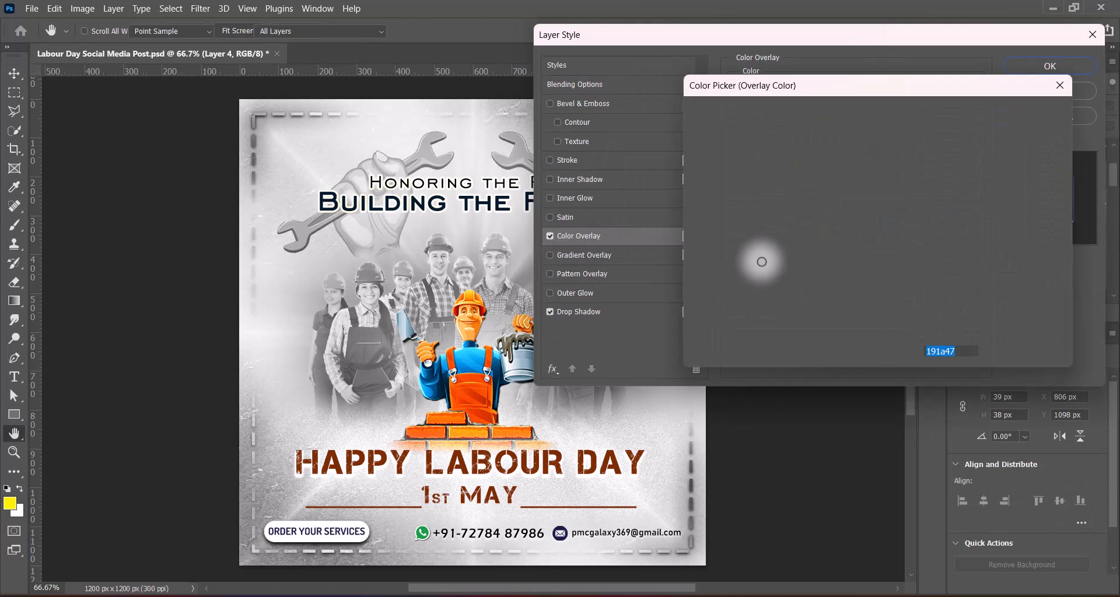
drag(762, 262, 694, 305)
click(1009, 115)
click(1045, 68)
Scale down the phone and e-mail details with their icons together and place them in the frame's lower right corner.
shift+click(423, 534)
shift+click(457, 535)
shift+click(583, 534)
key(ctrl+t)
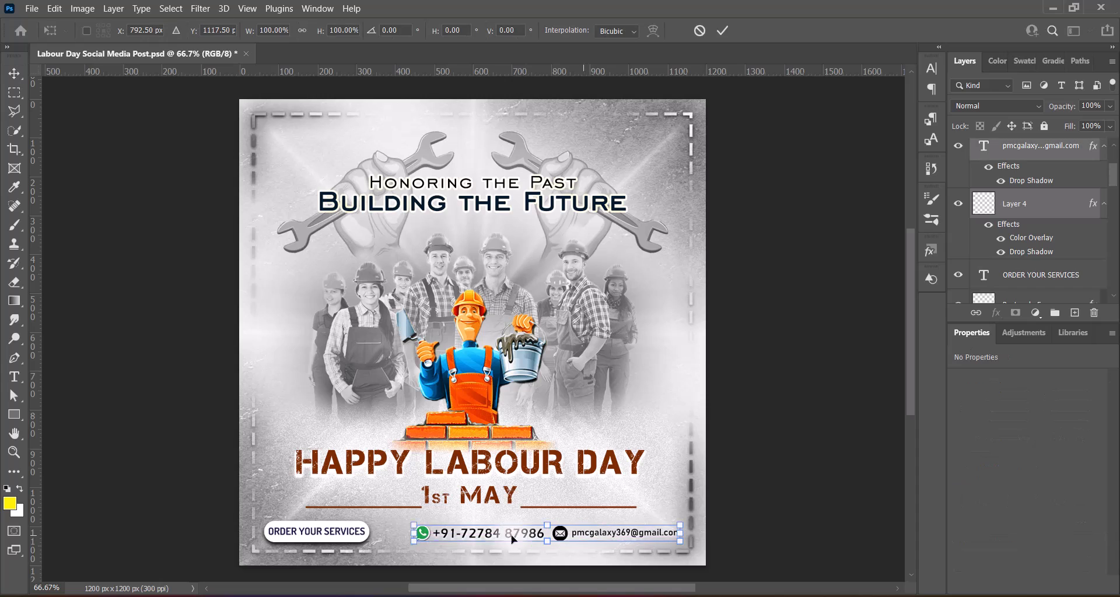
drag(414, 533, 465, 534)
key(Return)
drag(579, 539, 585, 545)
Change the contact bar's button label to "ORDER YOUR DESIGN".
key(t)
double_click(344, 531)
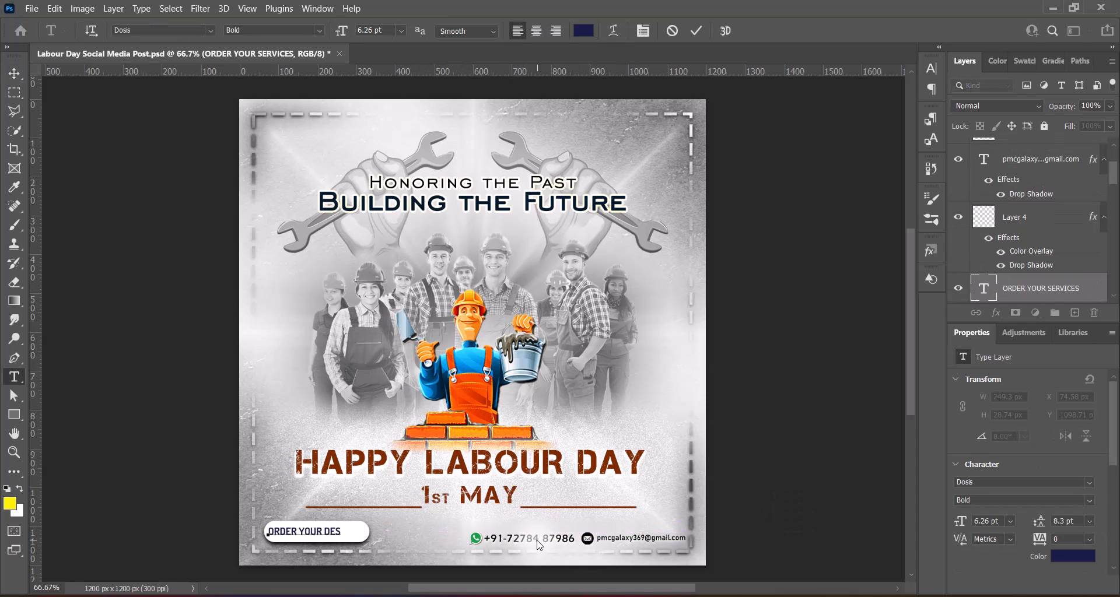
text(DESIGN)
click(696, 31)
key(v)
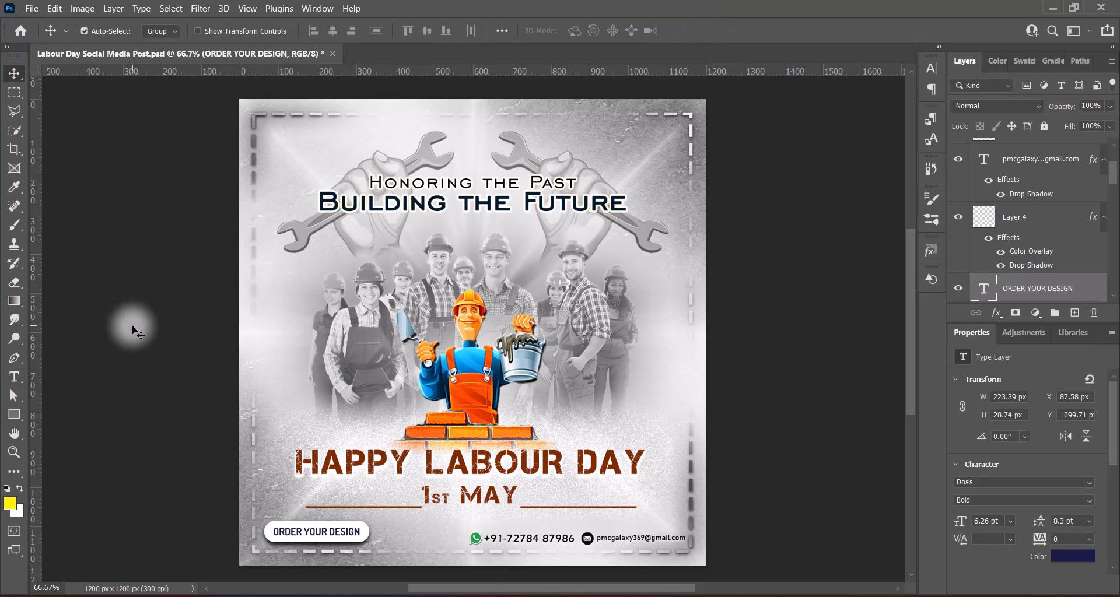
Scale the order label and its rounded rectangle down to a rectangle width of about 208 px and place them in the frame's lower left corner.
scroll(1085, 262, down, 3)
ctrl+click(1068, 235)
key(ctrl+t)
drag(369, 532, 339, 540)
key(Return)
drag(335, 538, 339, 537)
Check the Drop Shadow settings of the order button's rounded rectangle.
double_click(1061, 233)
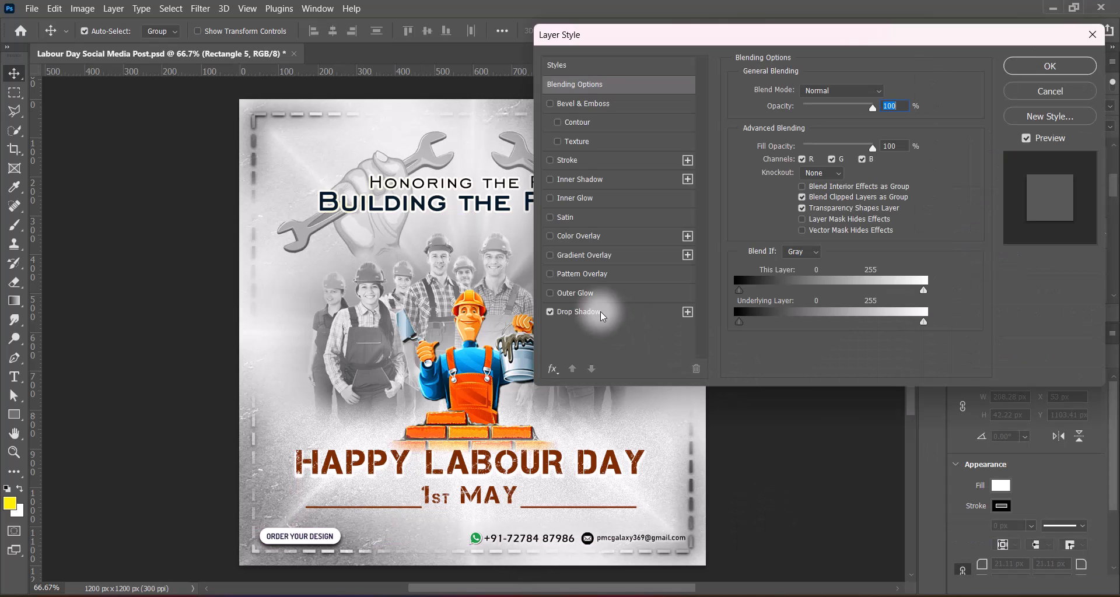
click(600, 311)
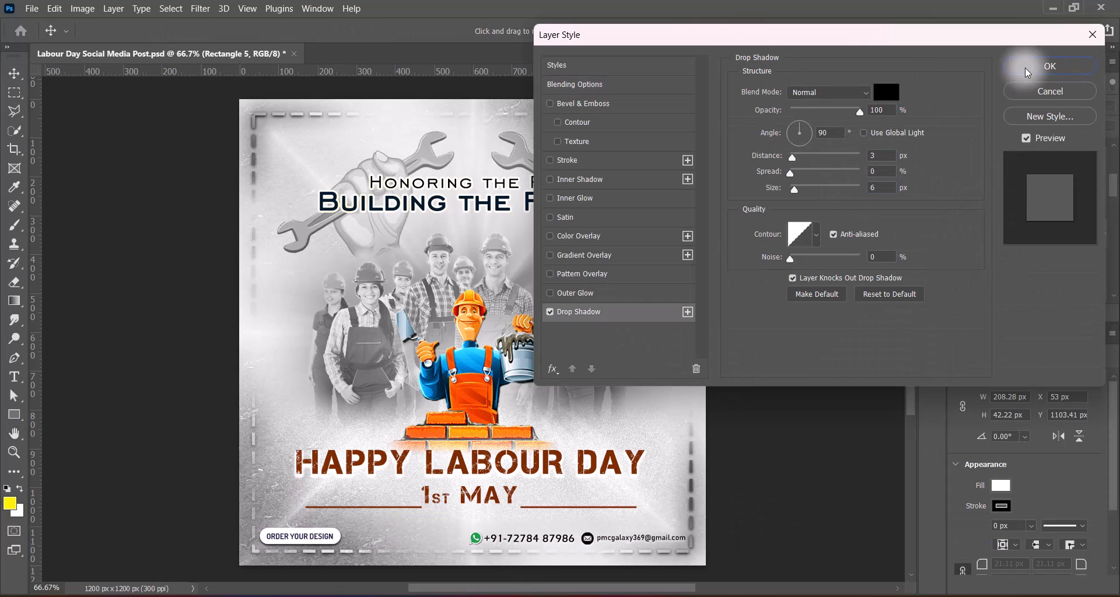
click(1049, 66)
Shift the phone and e-mail details slightly left, away from the frame's right edge.
drag(646, 553, 644, 553)
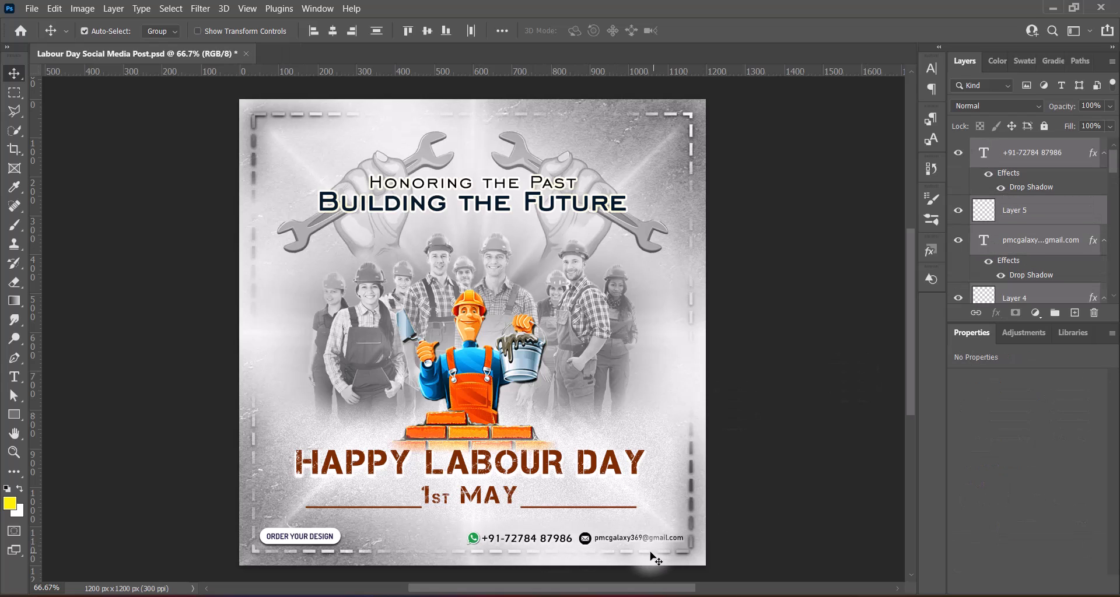
click(789, 484)
Paste the PMC GALAXY logo, scale it to about 232 px wide and place it in the frame's upper left corner.
key(ctrl+v)
drag(525, 276, 523, 129)
key(ctrl+t)
drag(507, 141, 350, 136)
key(Return)
key(Up)
key(Up)
key(Up)
key(Up)
key(ctrl+t)
key(Return)
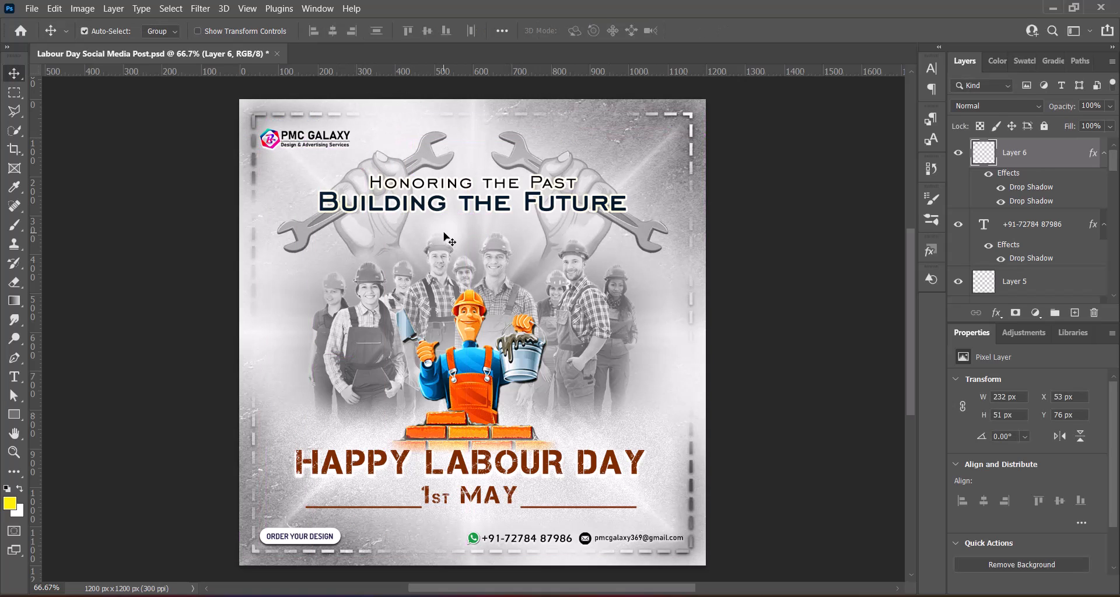
Nudge the PMC GALAXY logo to X 56 px and Y 66 px inside the frame's upper left corner.
key(Up)
key(Up)
key(Up)
key(Up)
key(Up)
key(Up)
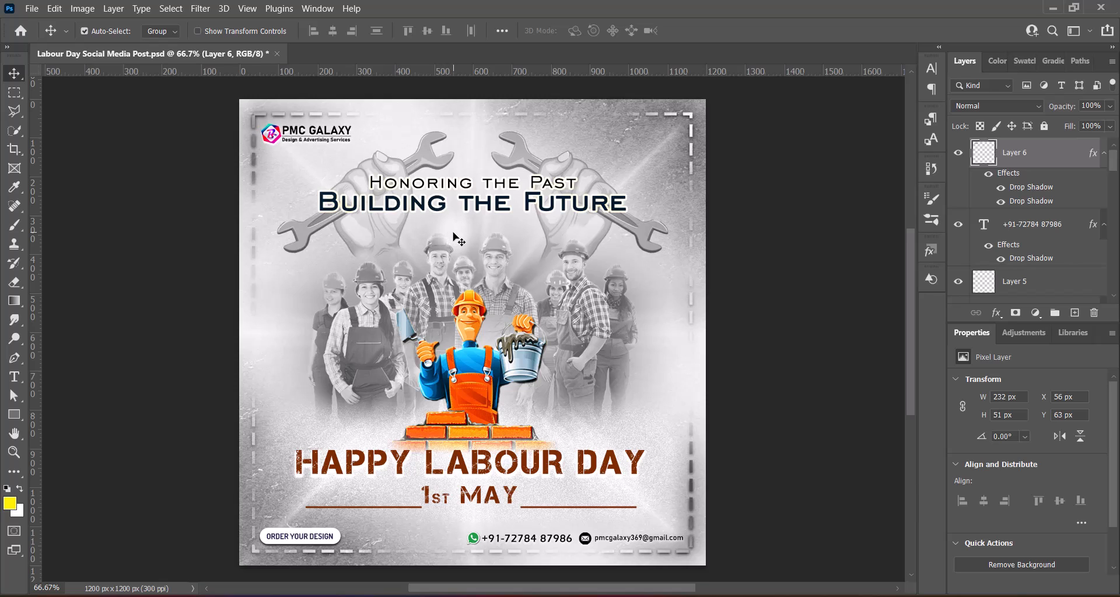
key(Down)
key(Down)
key(Down)
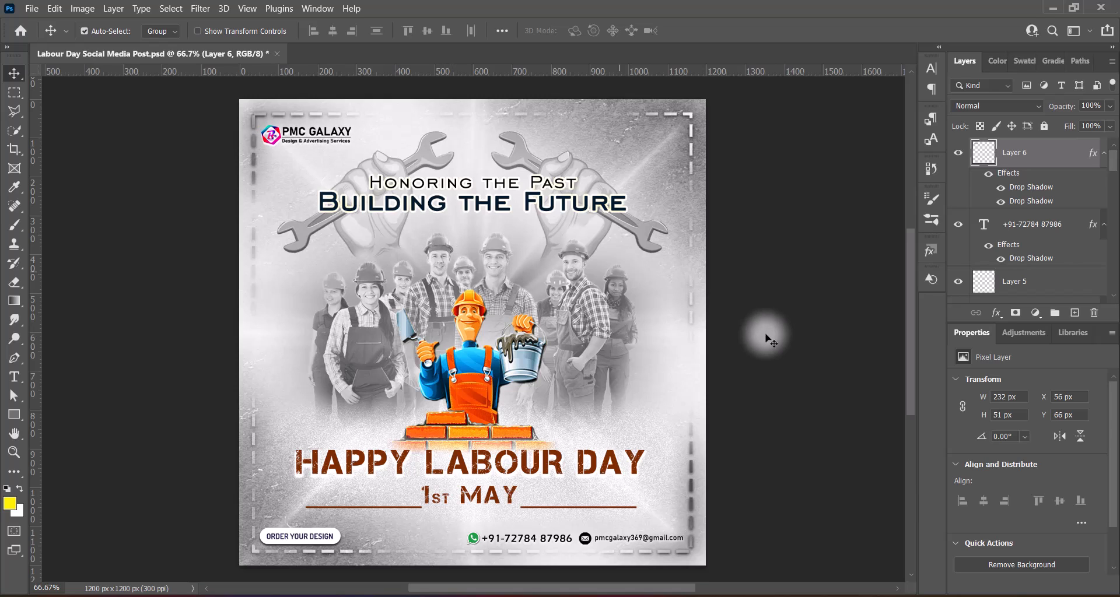
Nudge the "Honoring the Past Building the Future" slogan down to about Y 191 px.
drag(528, 200, 528, 201)
key(Down)
key(Down)
key(Down)
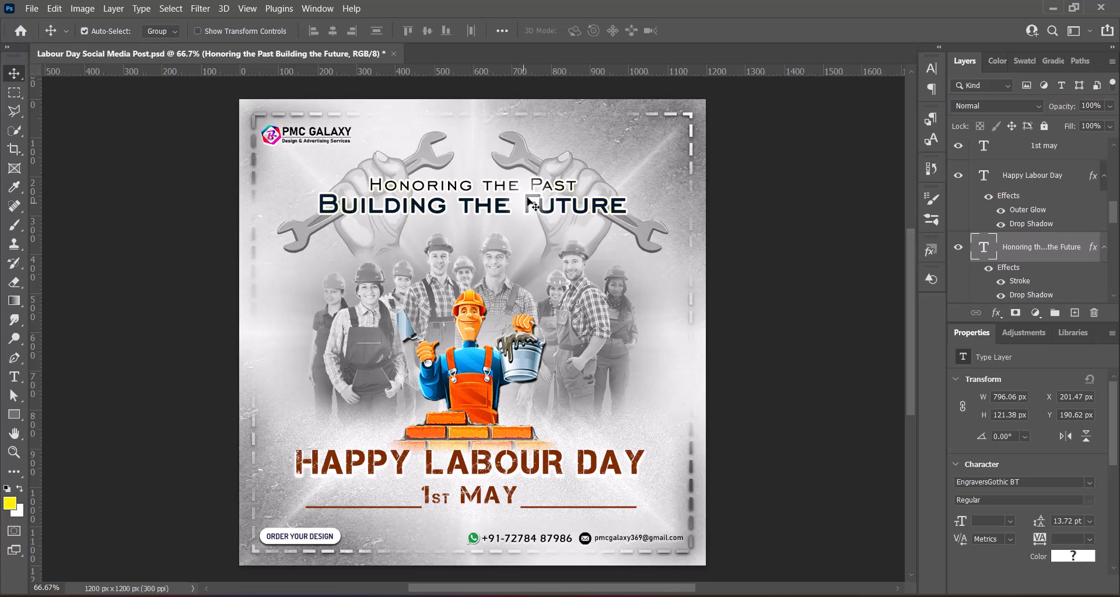
Deselect the slogan layer and save the document.
click(797, 301)
key(ctrl+s)
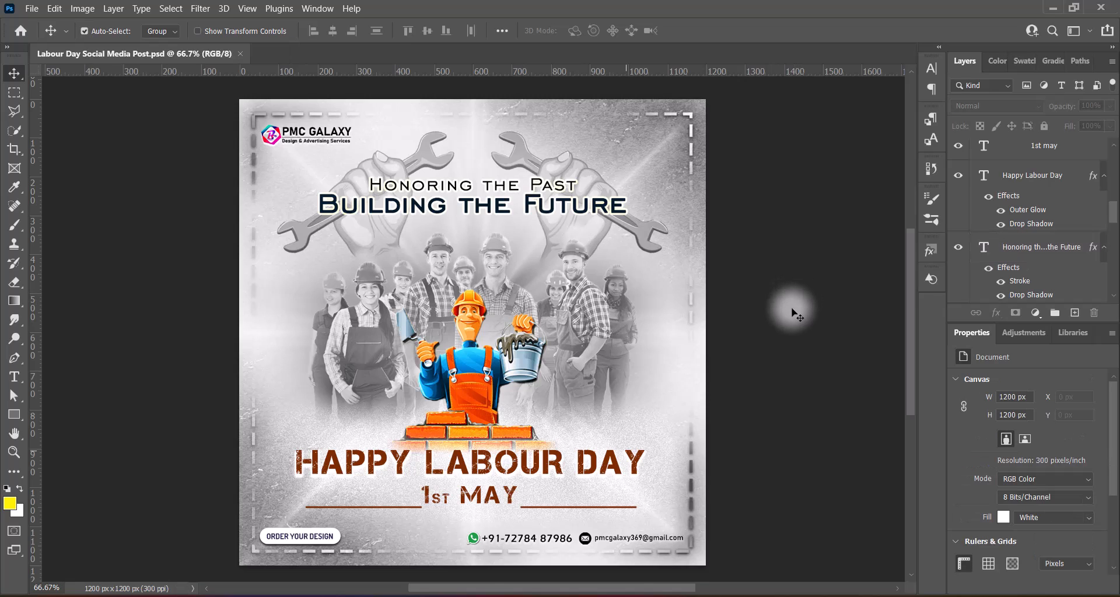
scroll(476, 376, down, 1)
scroll(475, 376, down, 1)
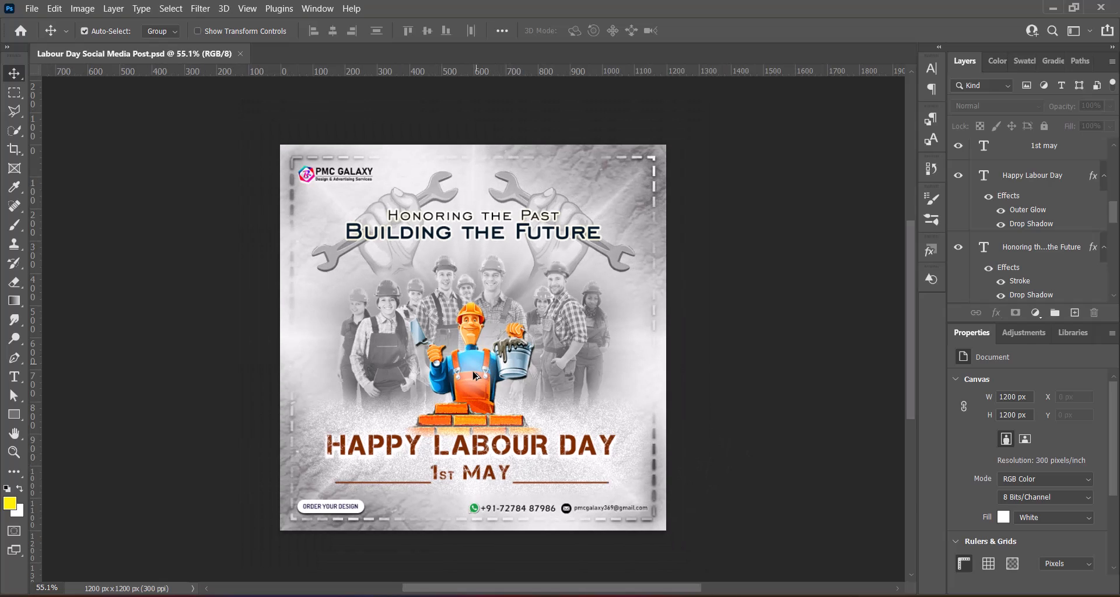
scroll(475, 376, up, 3)
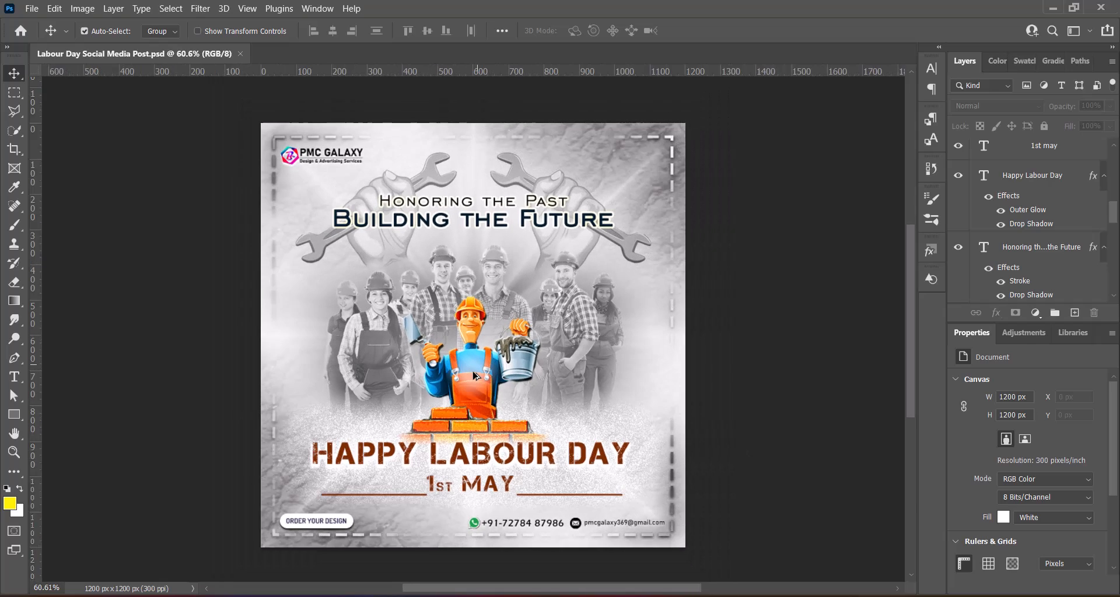
scroll(475, 376, down, 1)
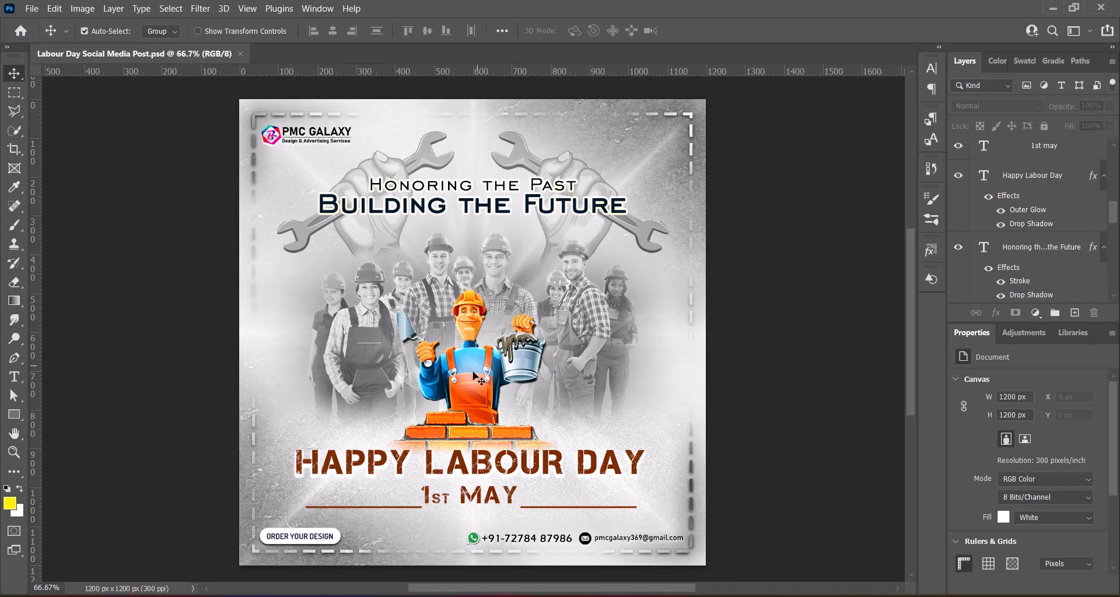